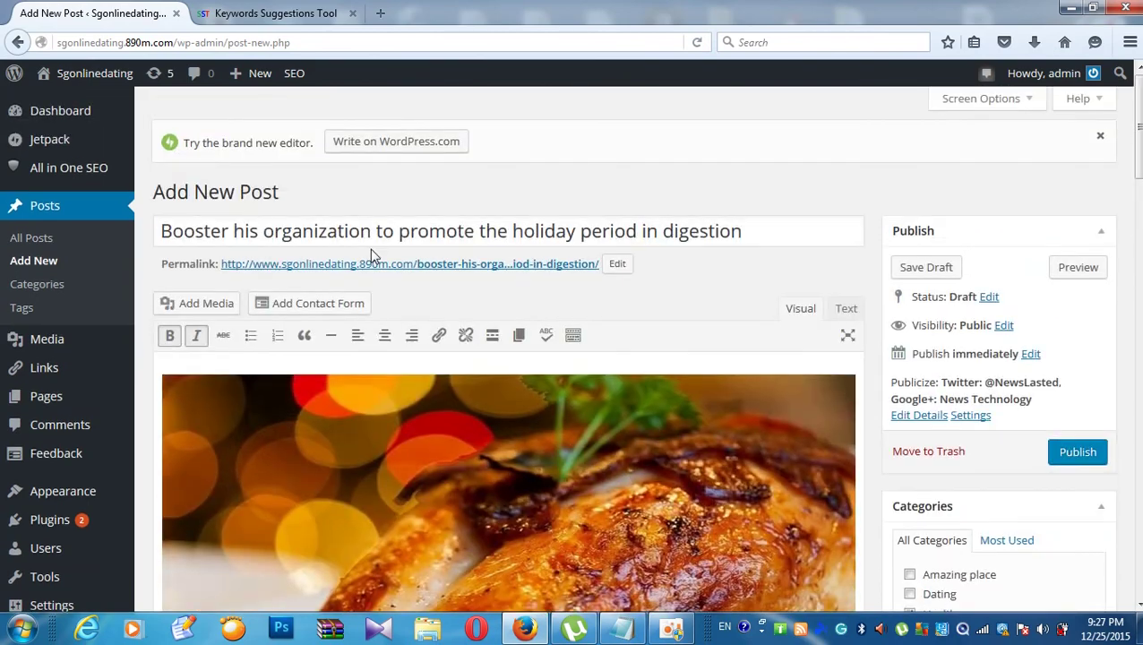
- Review the draft post's title, featured photo and body text down to the end of the article
scroll(370, 249, down, 4)
scroll(371, 252, up, 3)
scroll(372, 254, down, 8)
scroll(372, 254, up, 2)
click(441, 330)
scroll(439, 318, up, 6)
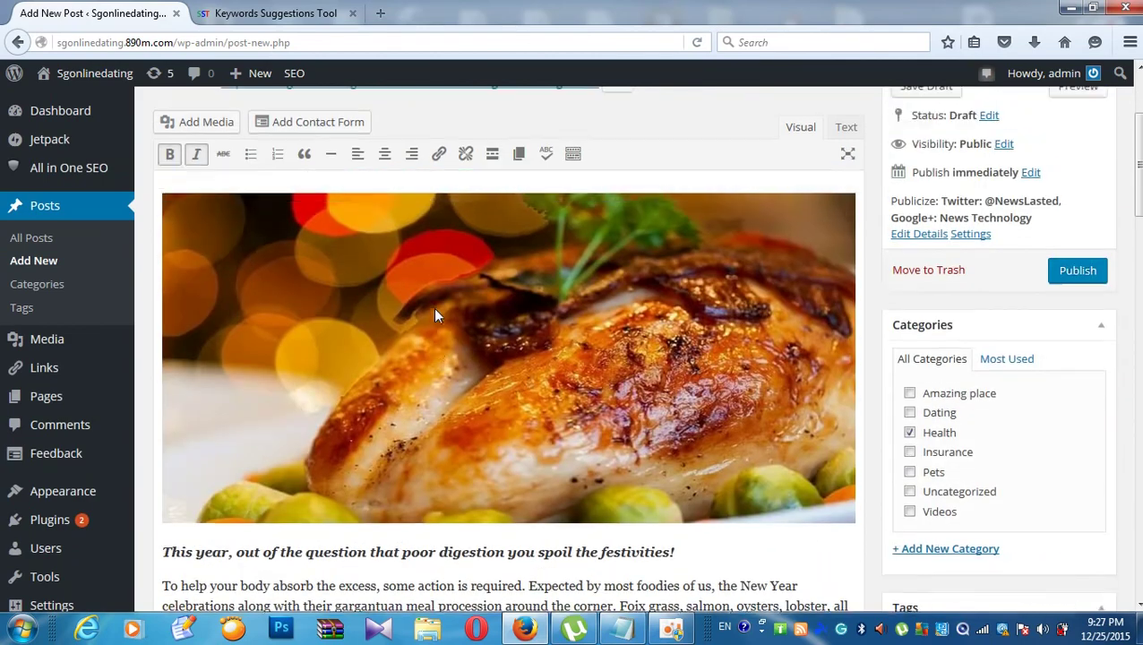
scroll(436, 307, down, 2)
scroll(436, 307, up, 2)
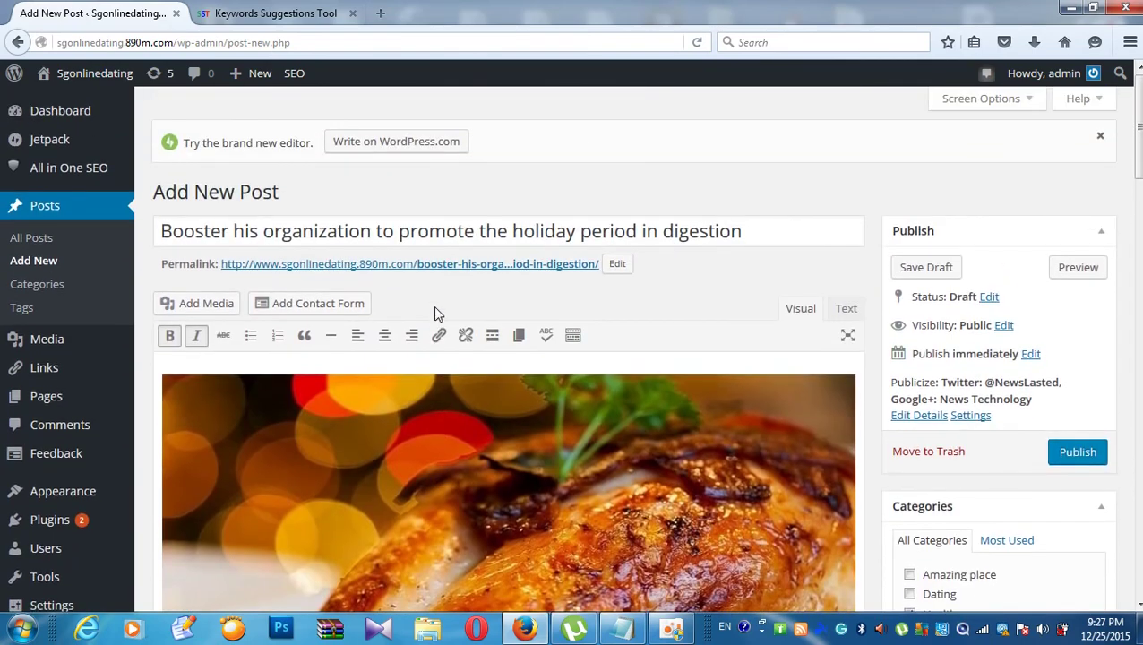
scroll(434, 310, down, 5)
scroll(434, 311, down, 5)
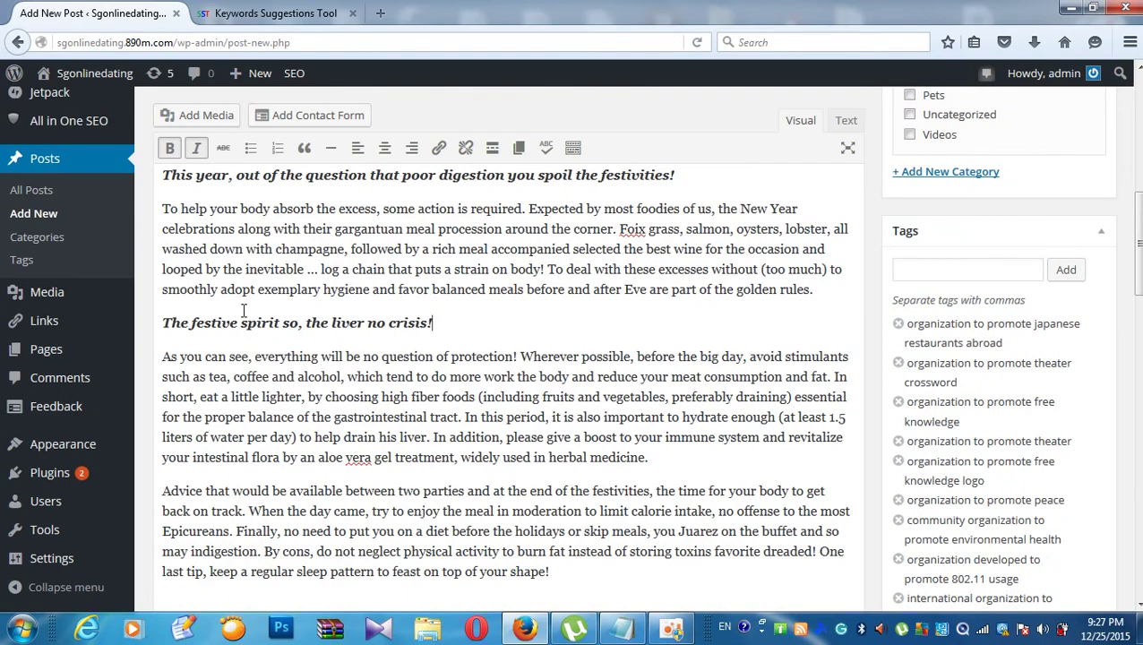
scroll(244, 310, down, 5)
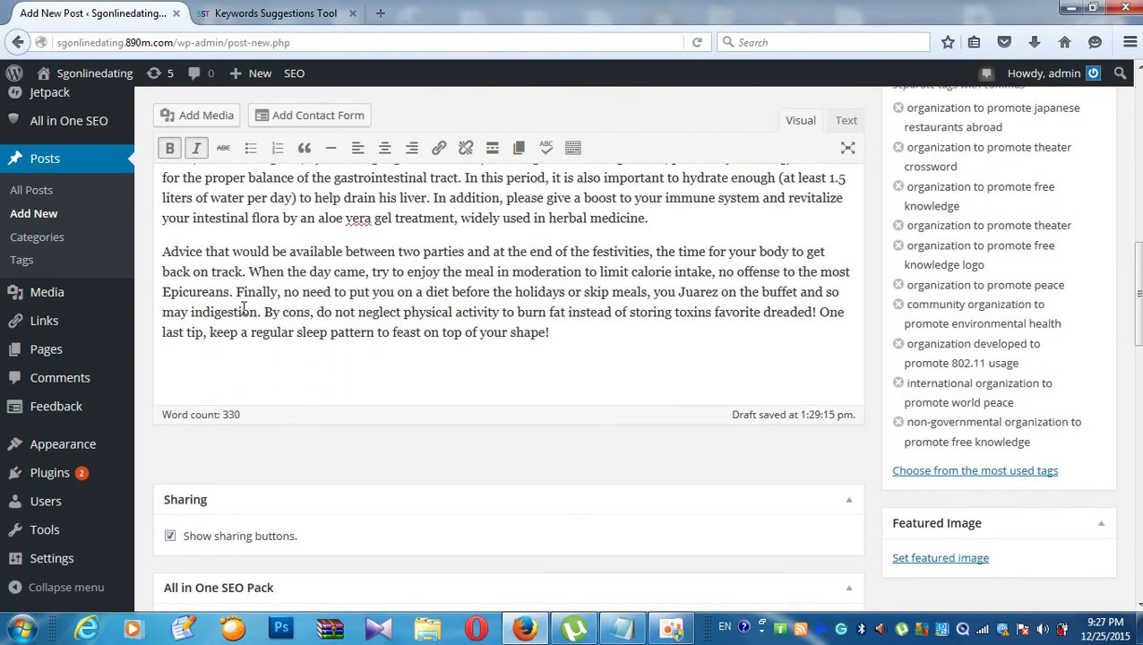
scroll(243, 309, up, 10)
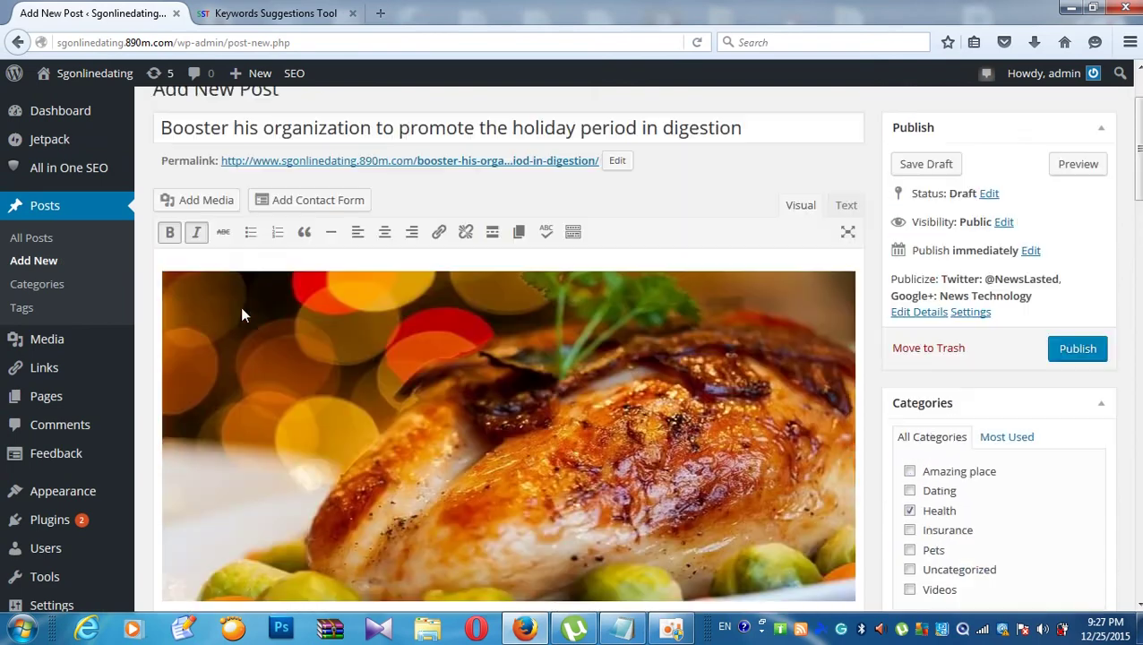
scroll(242, 315, up, 2)
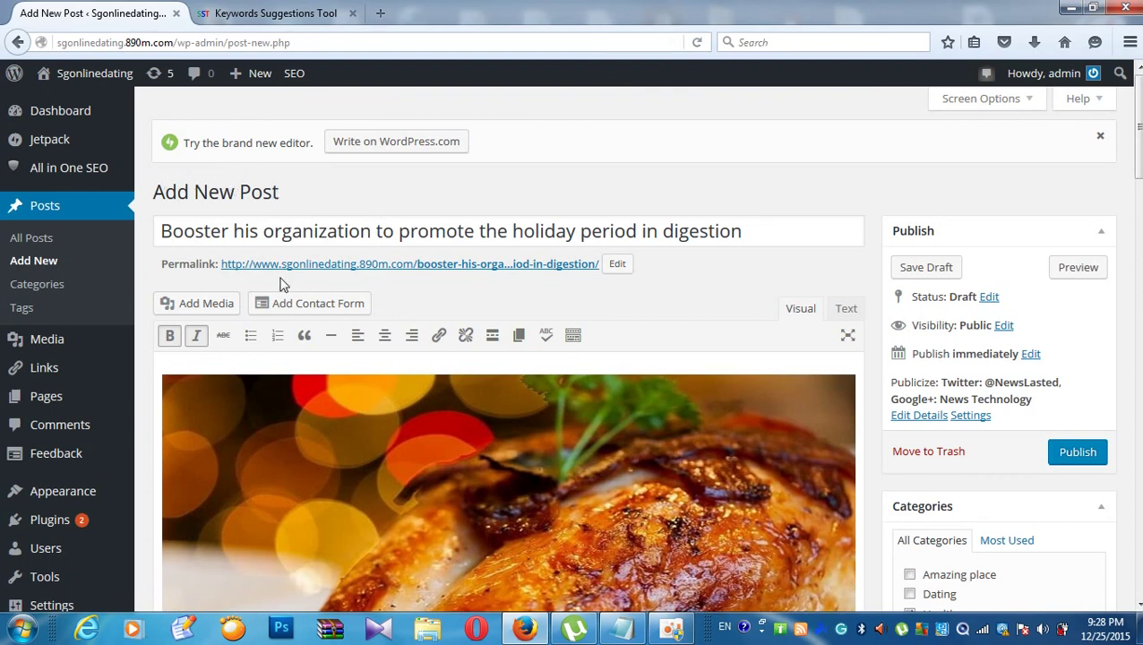
- Look through the draft's selected category, tags, sharing option and All in One SEO Pack section
scroll(242, 192, down, 3)
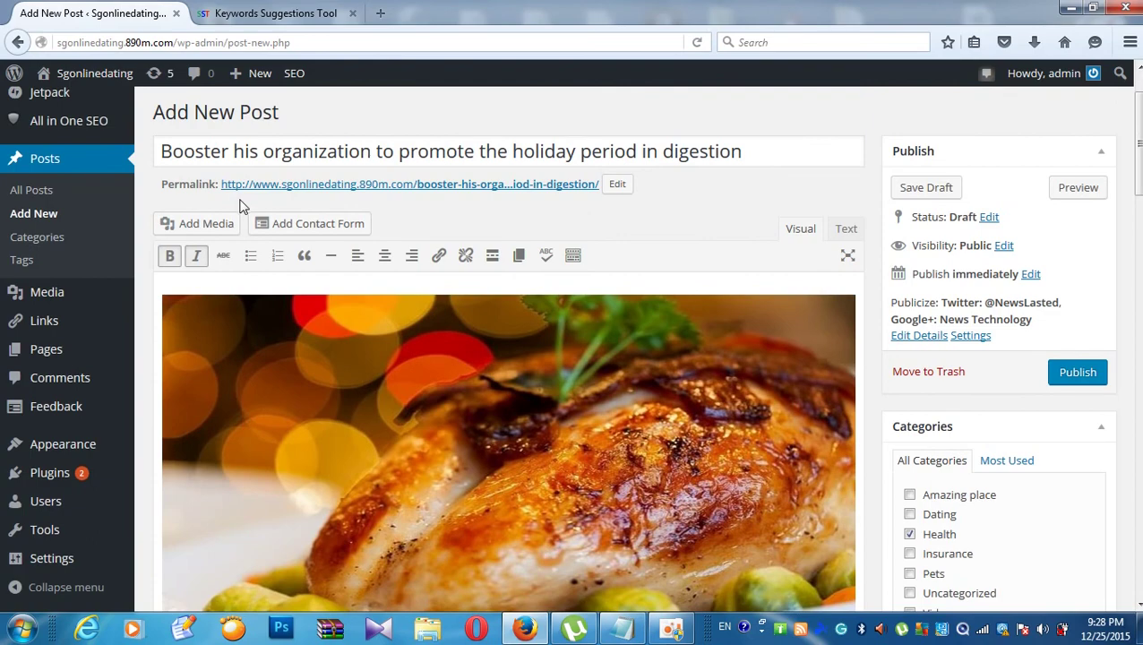
scroll(241, 194, down, 2)
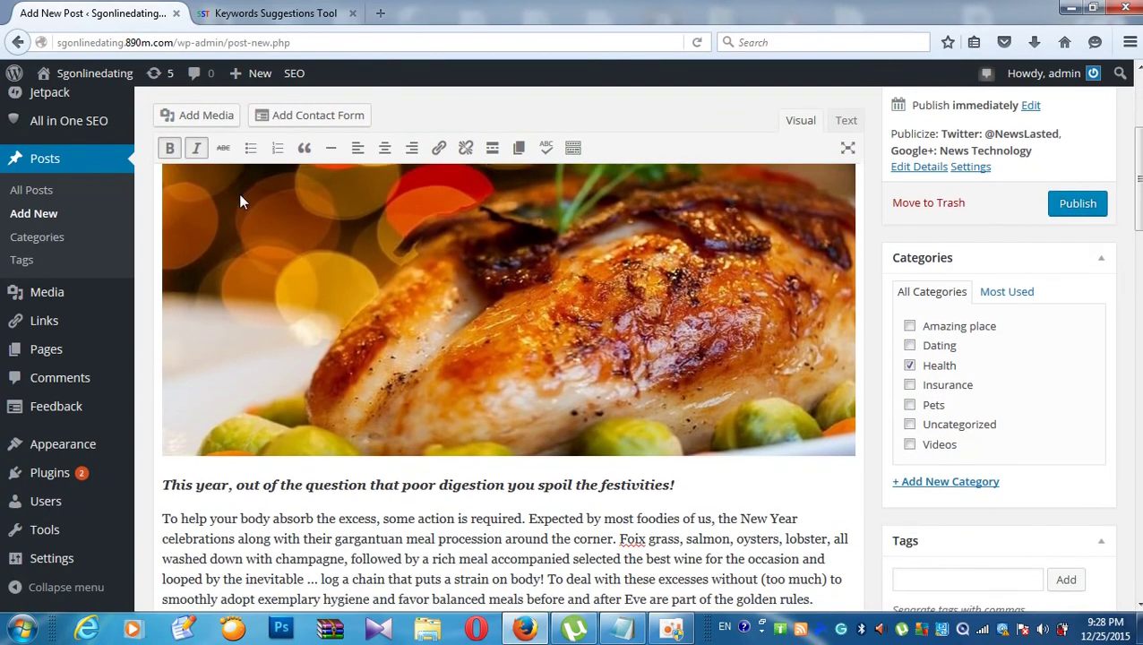
scroll(240, 198, down, 4)
scroll(240, 199, down, 2)
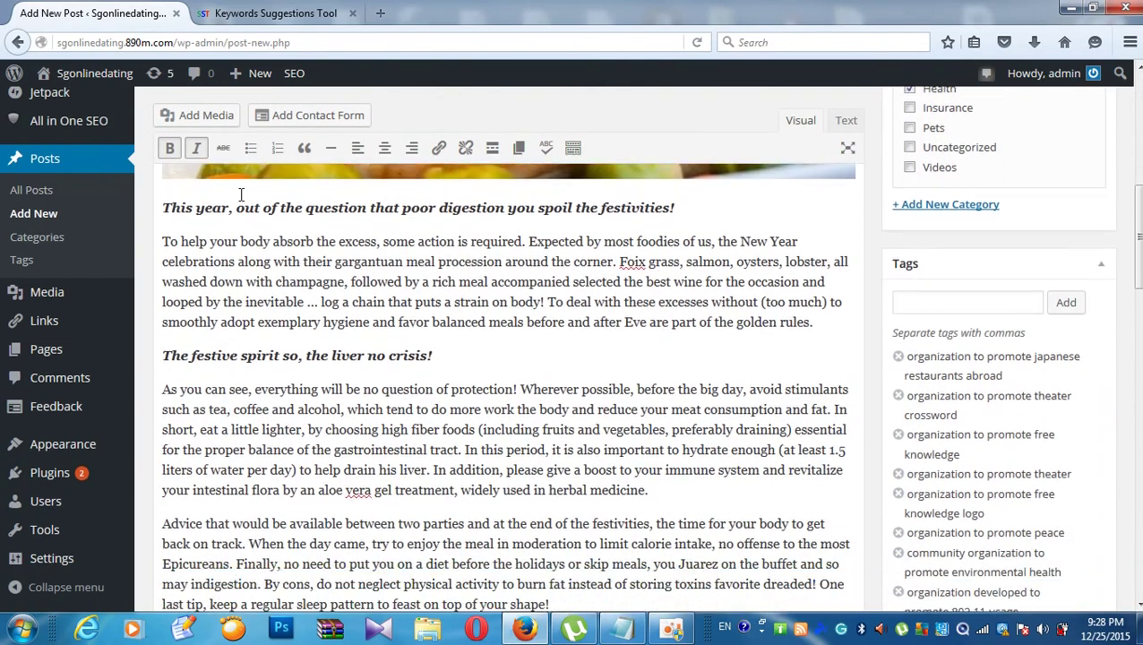
scroll(254, 204, down, 2)
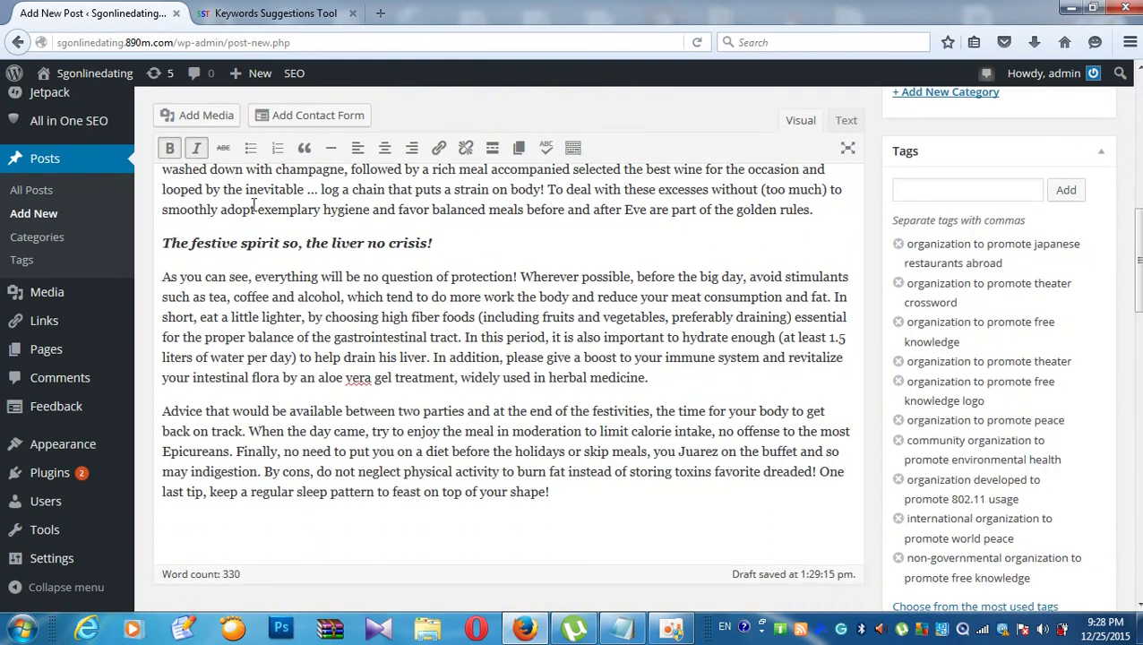
scroll(252, 223, down, 4)
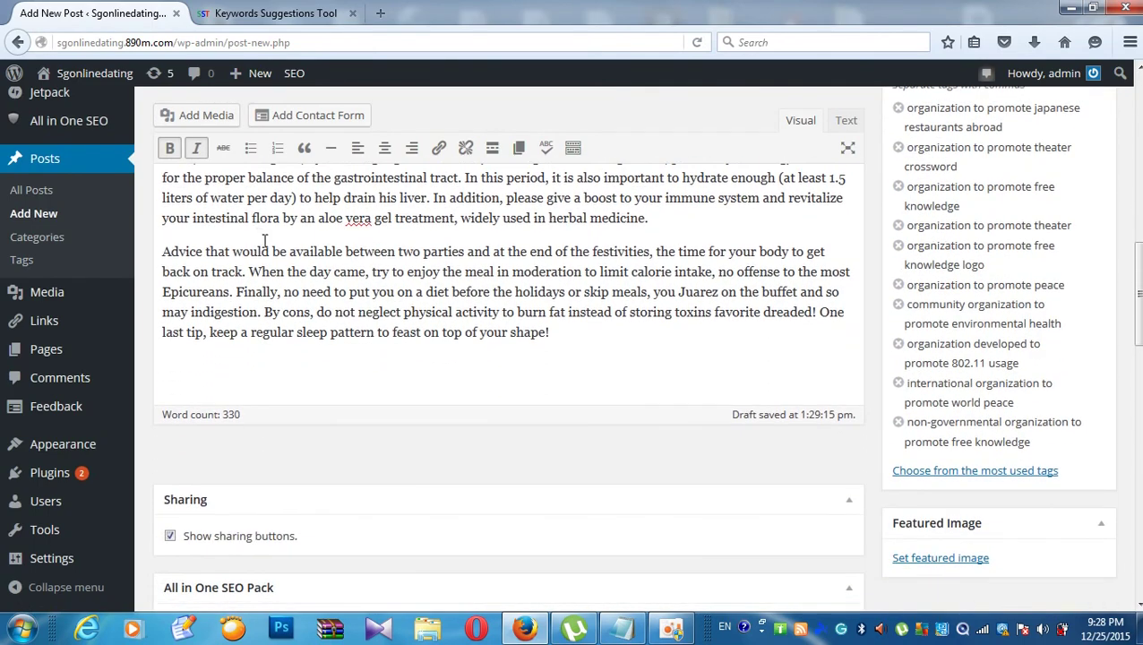
scroll(273, 248, down, 4)
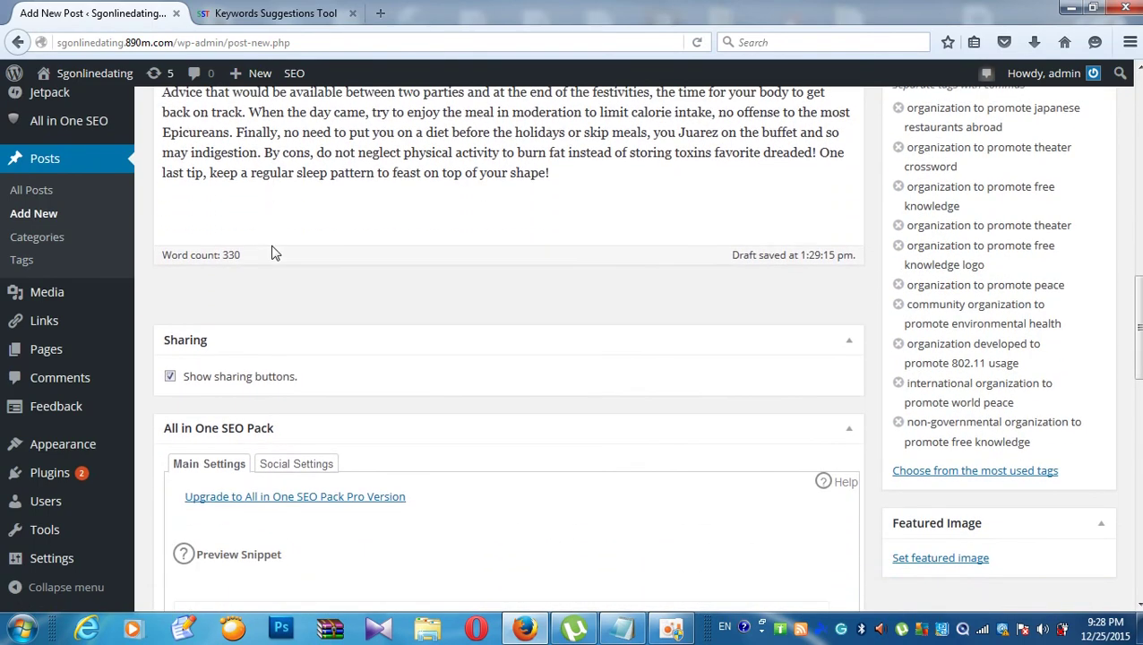
scroll(274, 250, up, 5)
scroll(274, 248, up, 10)
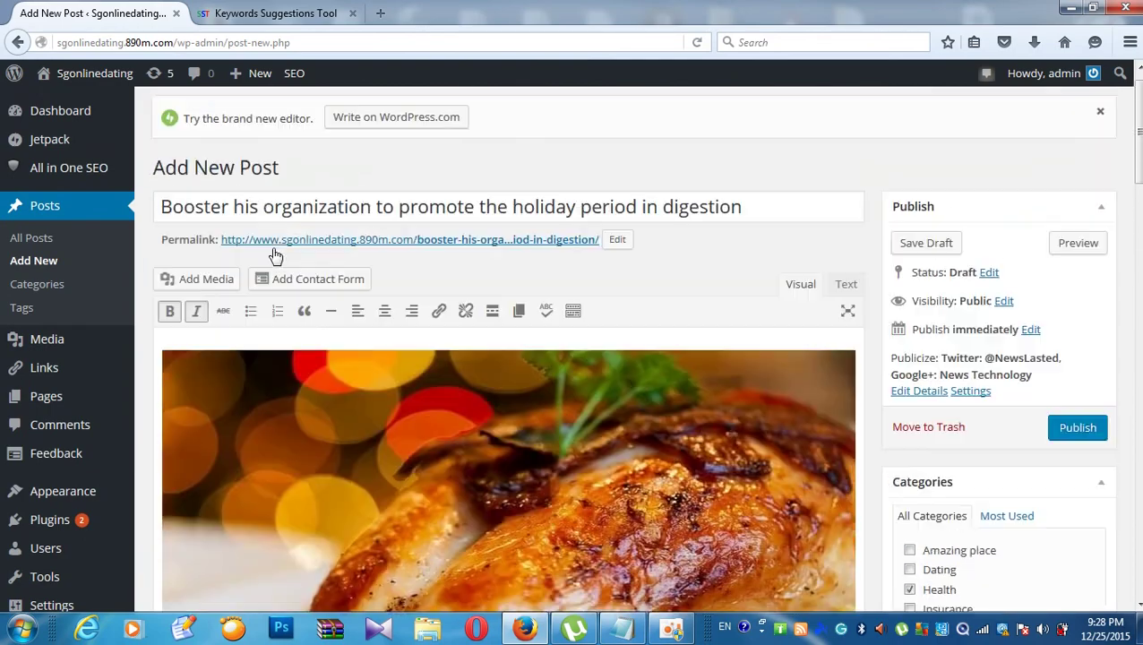
scroll(273, 251, down, 4)
scroll(273, 251, up, 4)
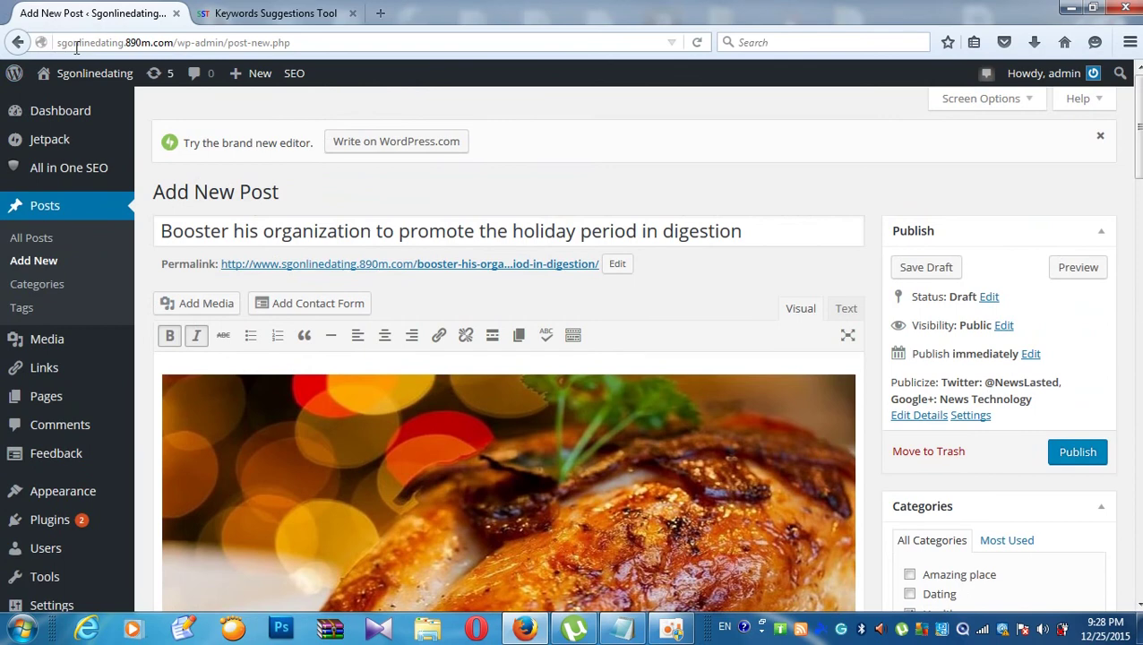
click(168, 45)
click(171, 42)
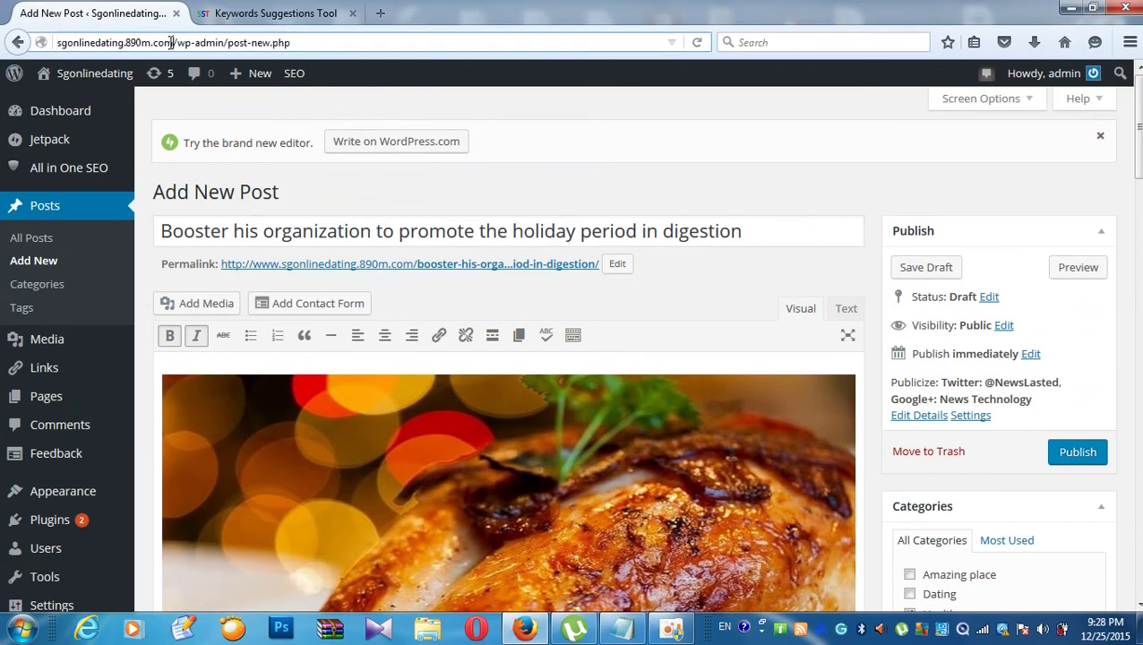
drag(139, 51, 166, 42)
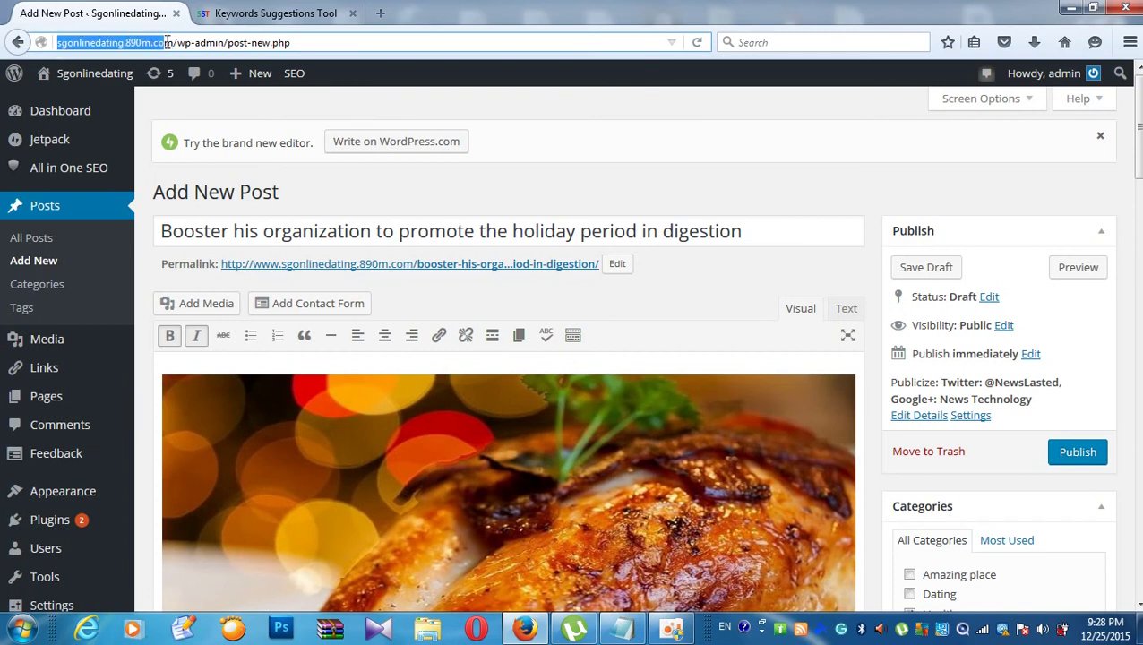
click(176, 42)
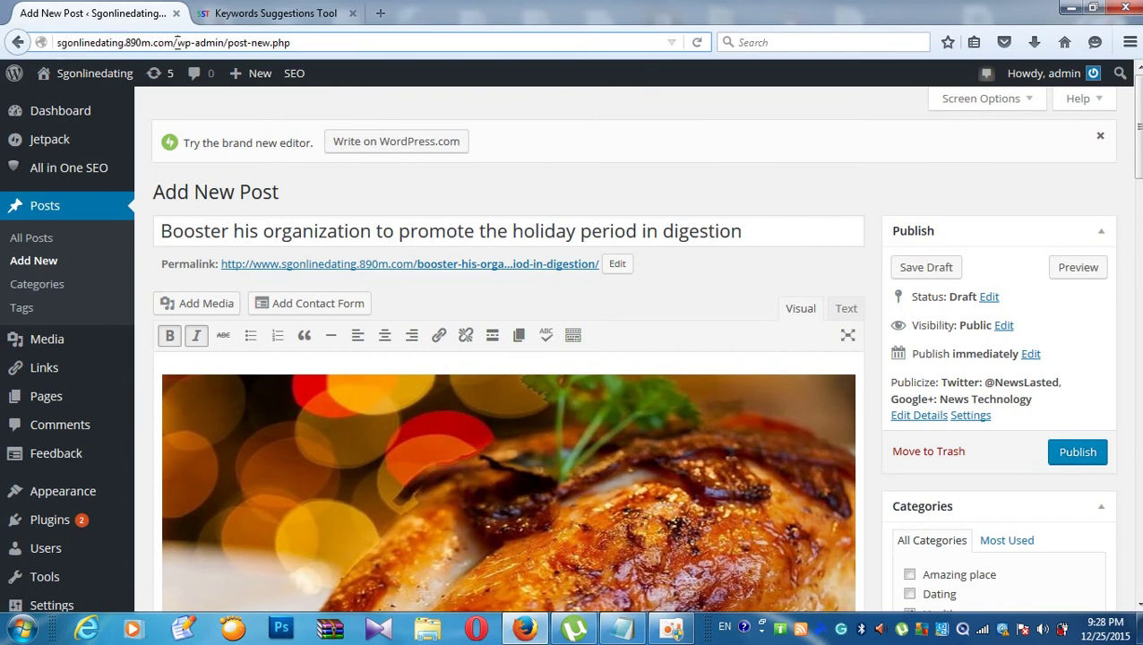
drag(172, 42, 55, 44)
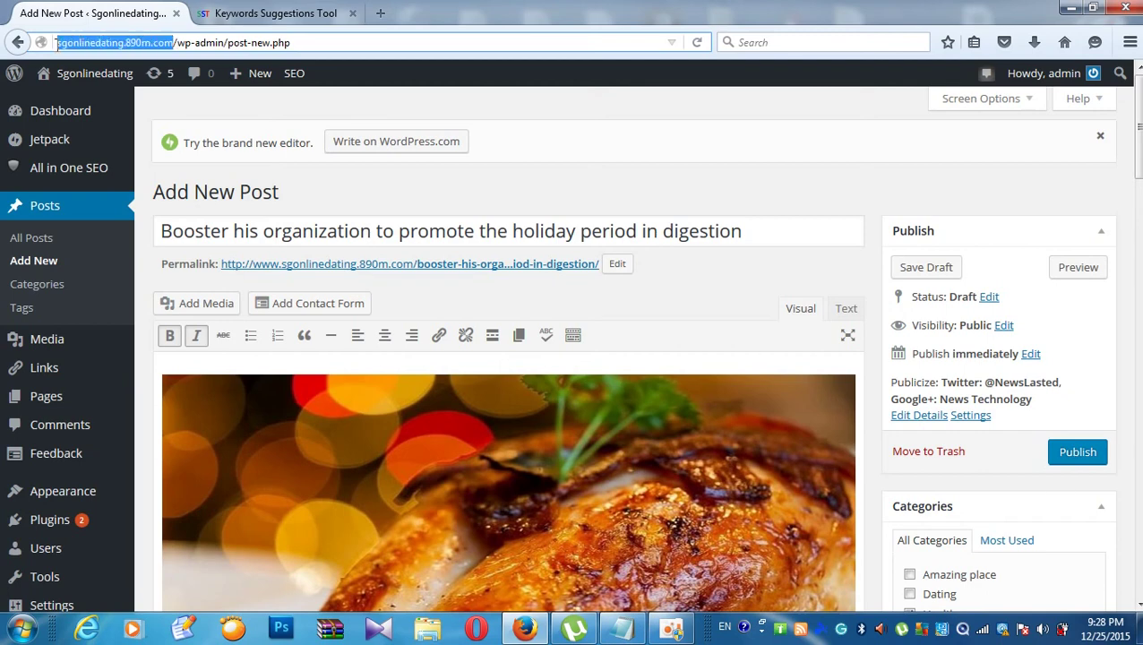
- Copy the domain sgonlinedating.890m.com from the post editor's address and open the site's home page in a new tab
click(402, 16)
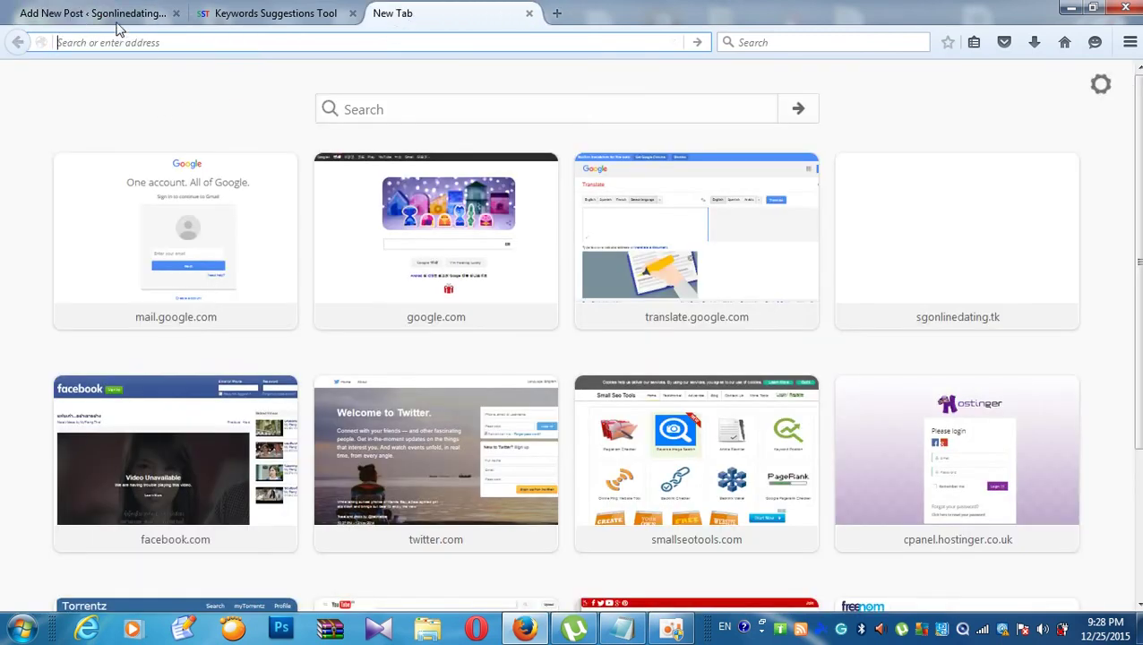
click(115, 24)
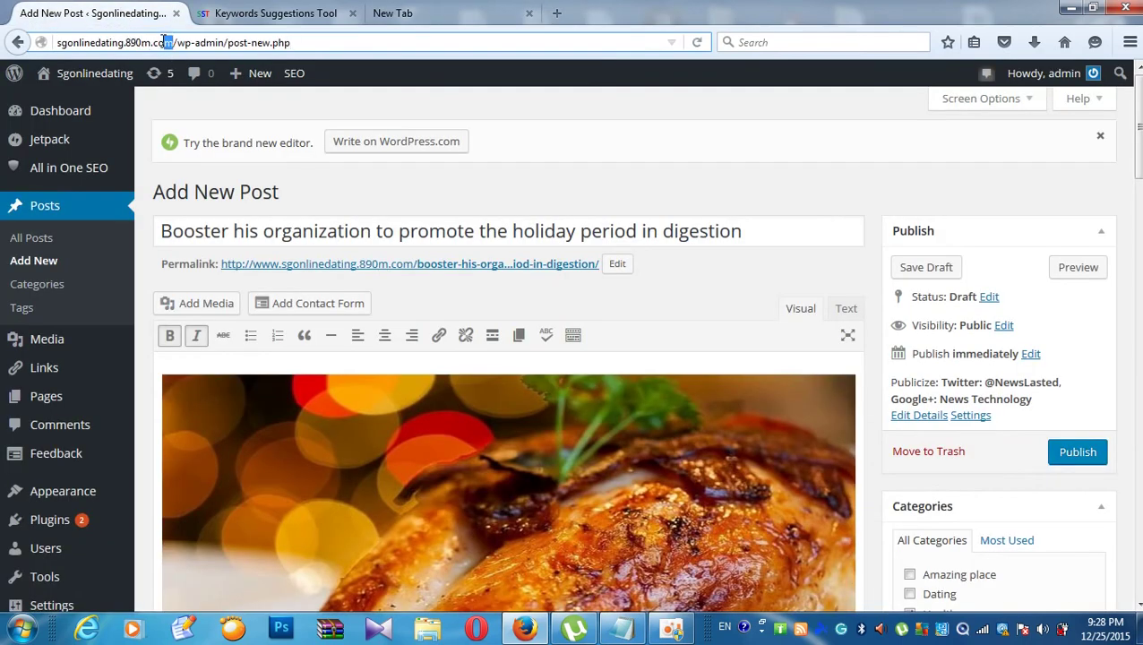
drag(166, 42, 59, 52)
right_click(85, 43)
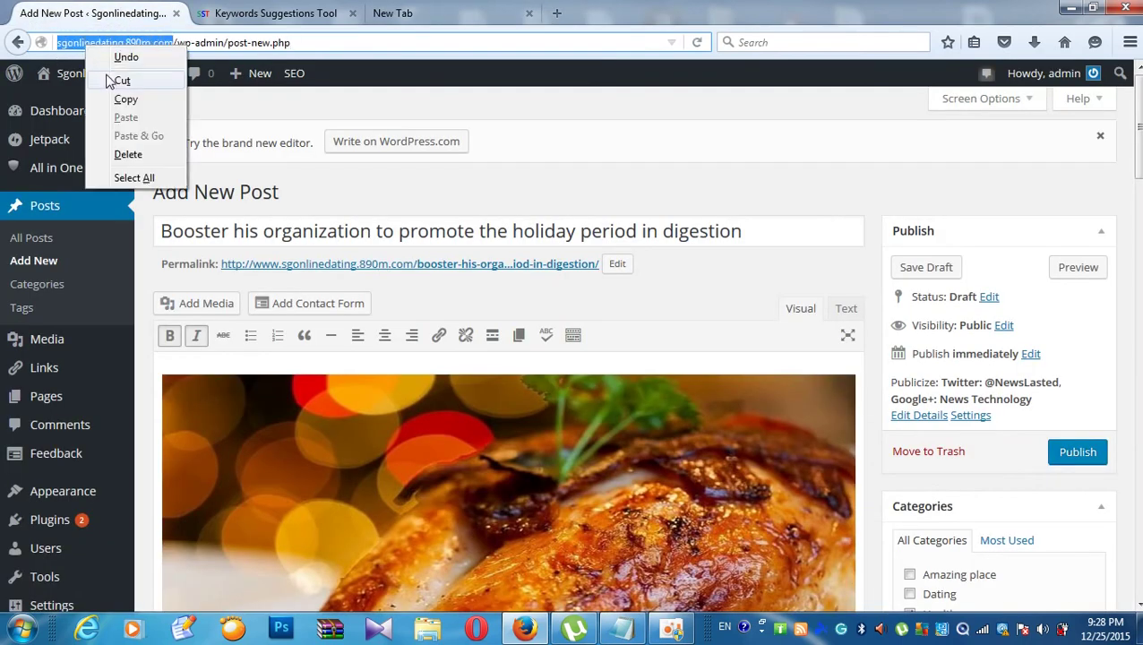
click(117, 99)
click(480, 10)
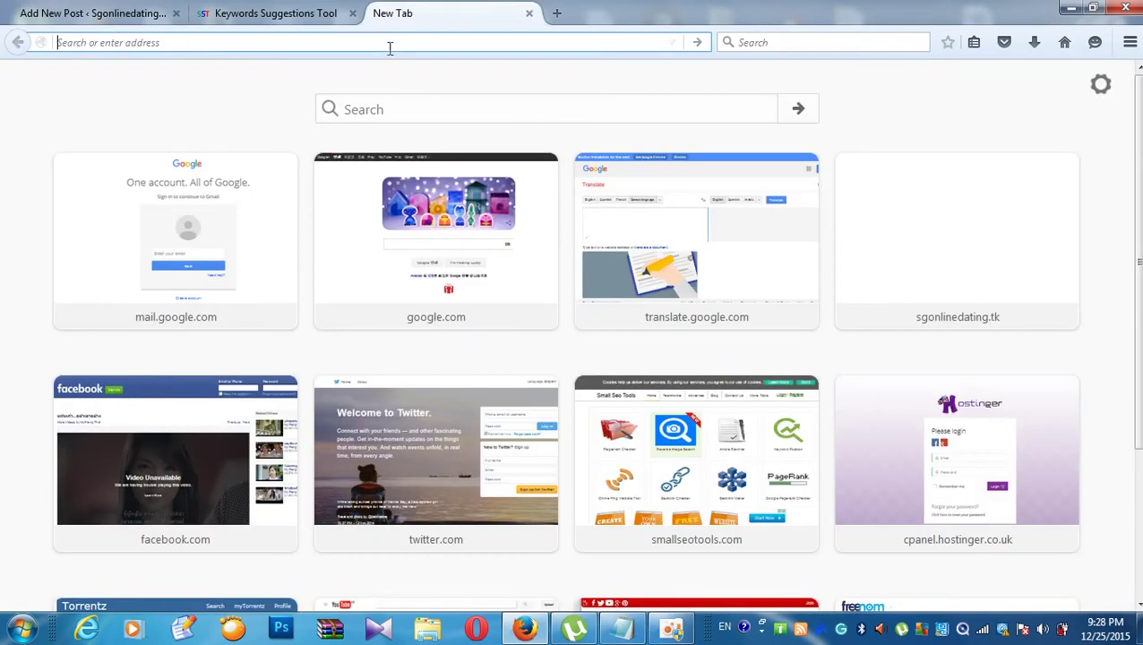
right_click(387, 42)
click(400, 117)
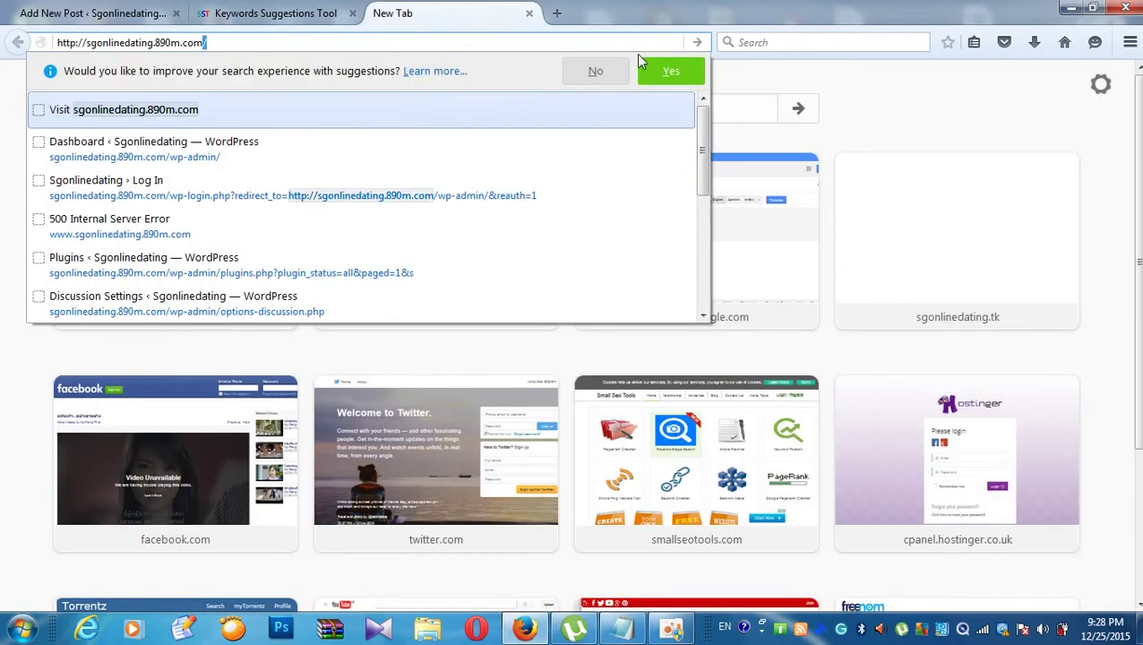
click(698, 43)
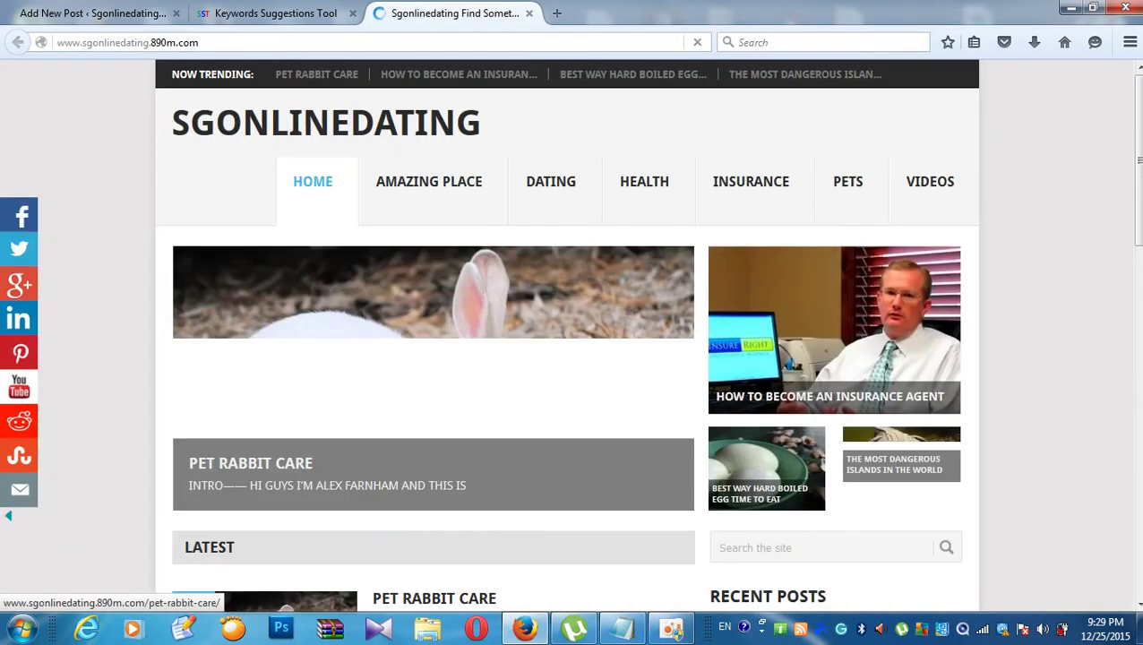
click(673, 631)
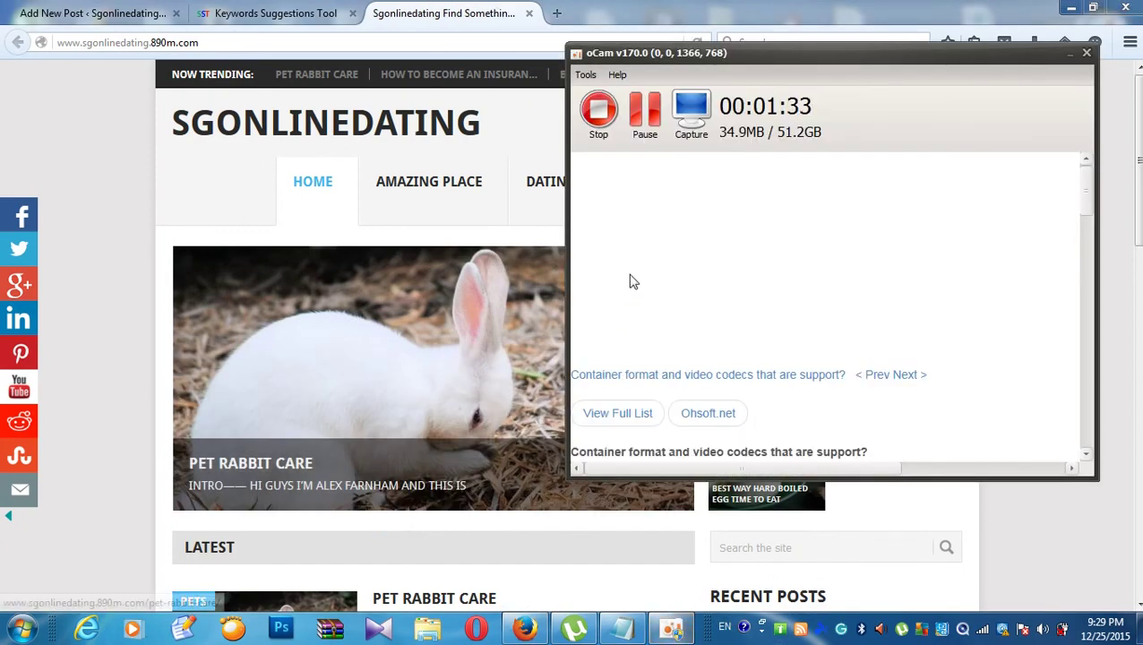
click(1067, 56)
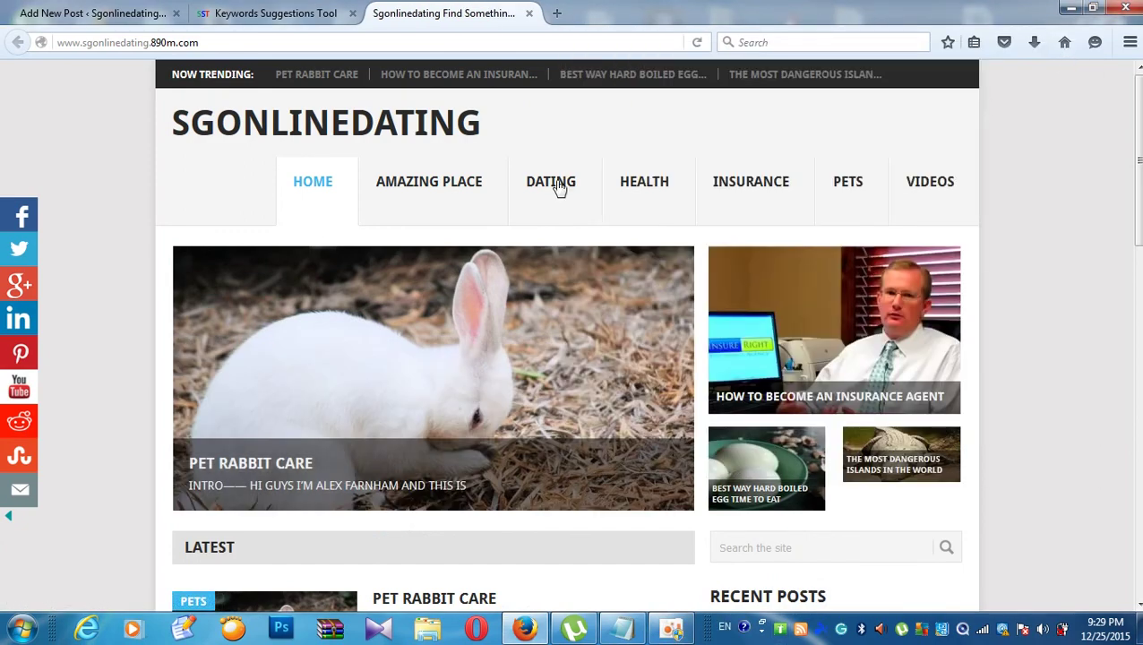
- Examine the site's home page, including its category navigation, featured posts, latest posts and footer
scroll(289, 152, down, 3)
scroll(283, 180, up, 2)
scroll(281, 178, up, 2)
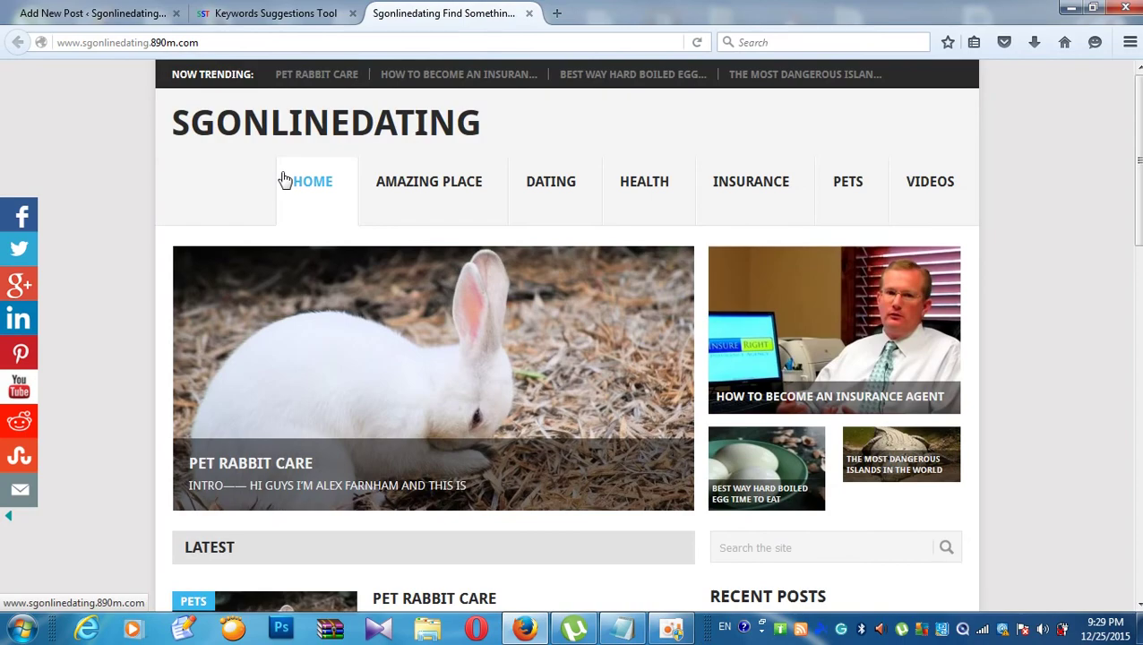
scroll(282, 177, down, 10)
scroll(281, 175, up, 10)
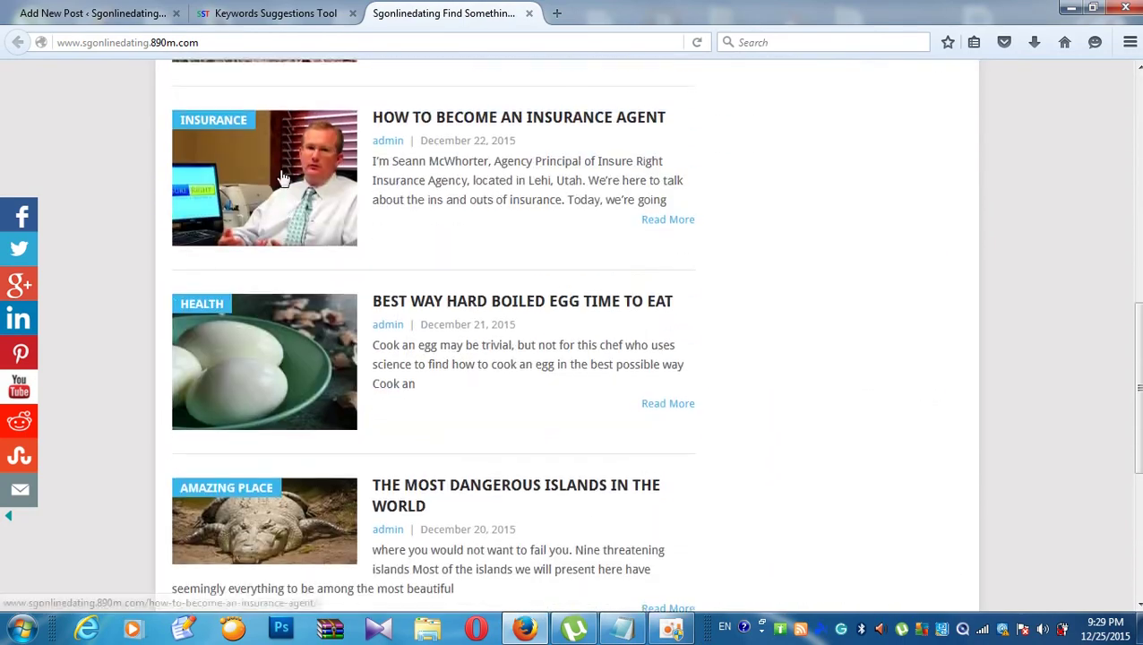
scroll(289, 177, up, 1)
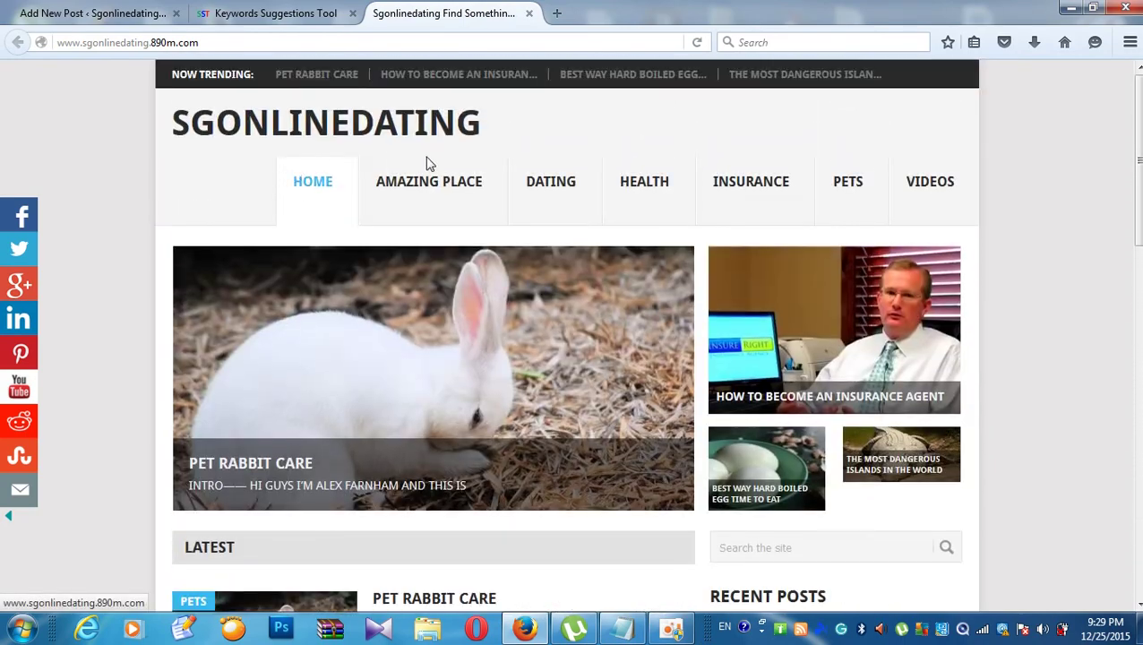
scroll(218, 326, down, 1)
scroll(217, 326, down, 10)
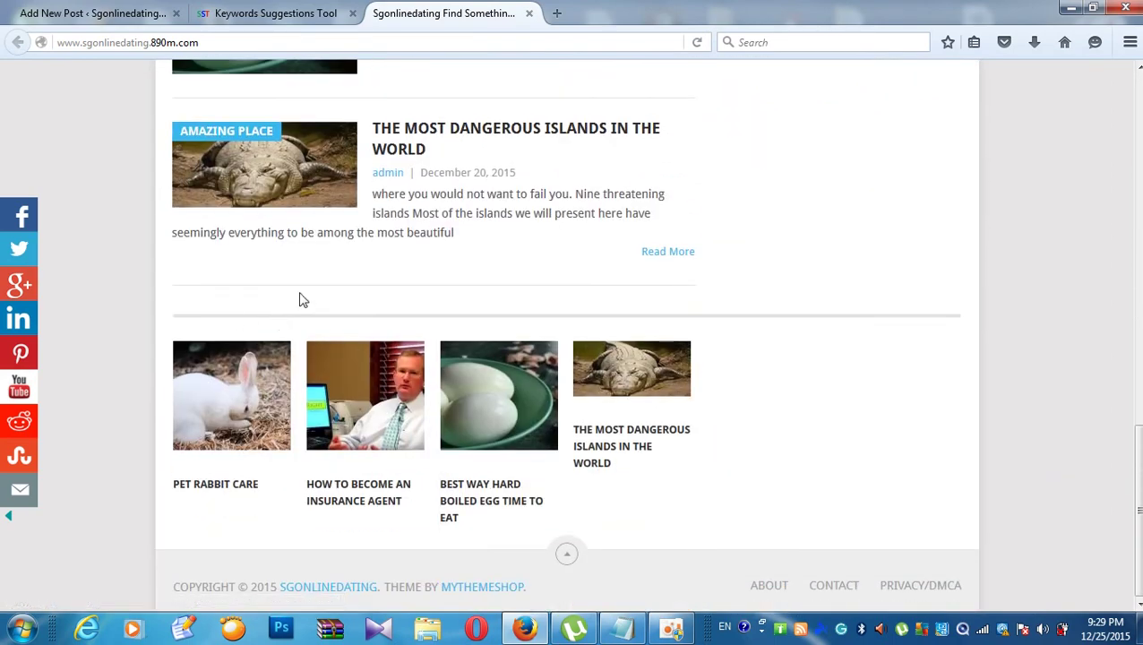
scroll(293, 263, up, 3)
scroll(293, 265, up, 4)
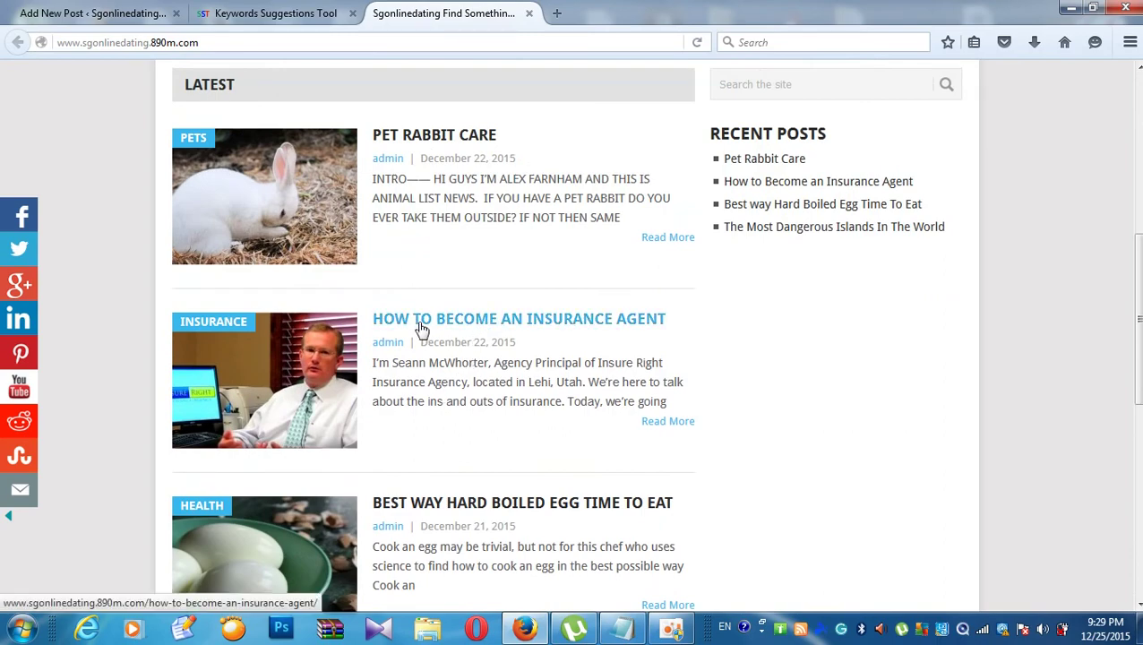
scroll(255, 269, up, 6)
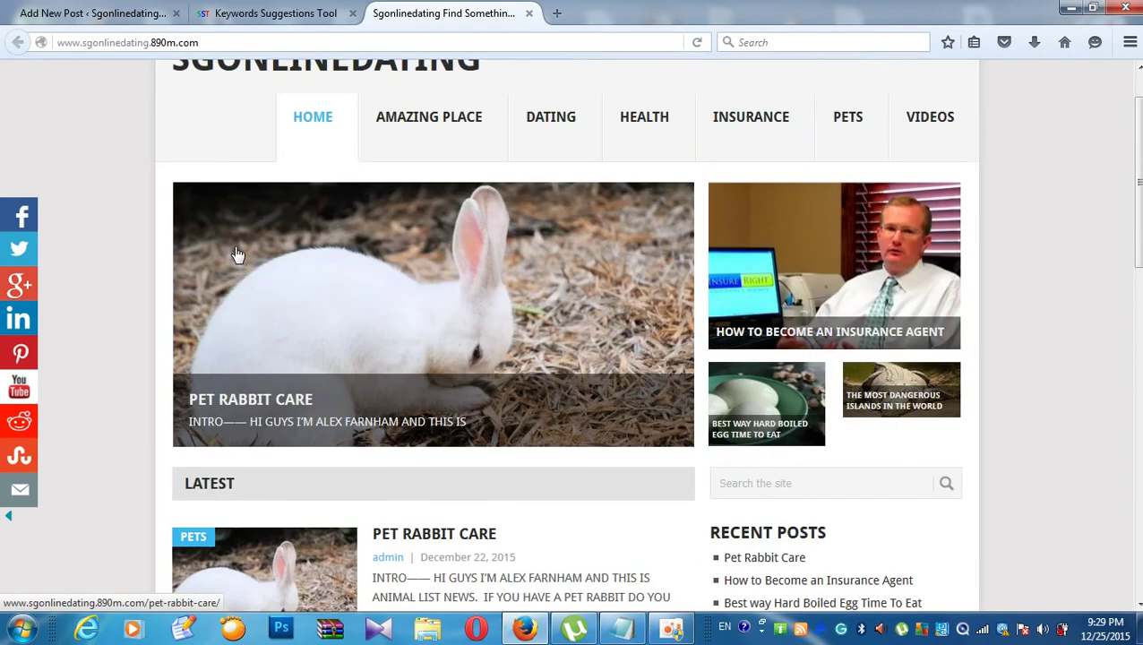
- Return to the post editor and check the draft's title, photo and Health category selection
click(141, 18)
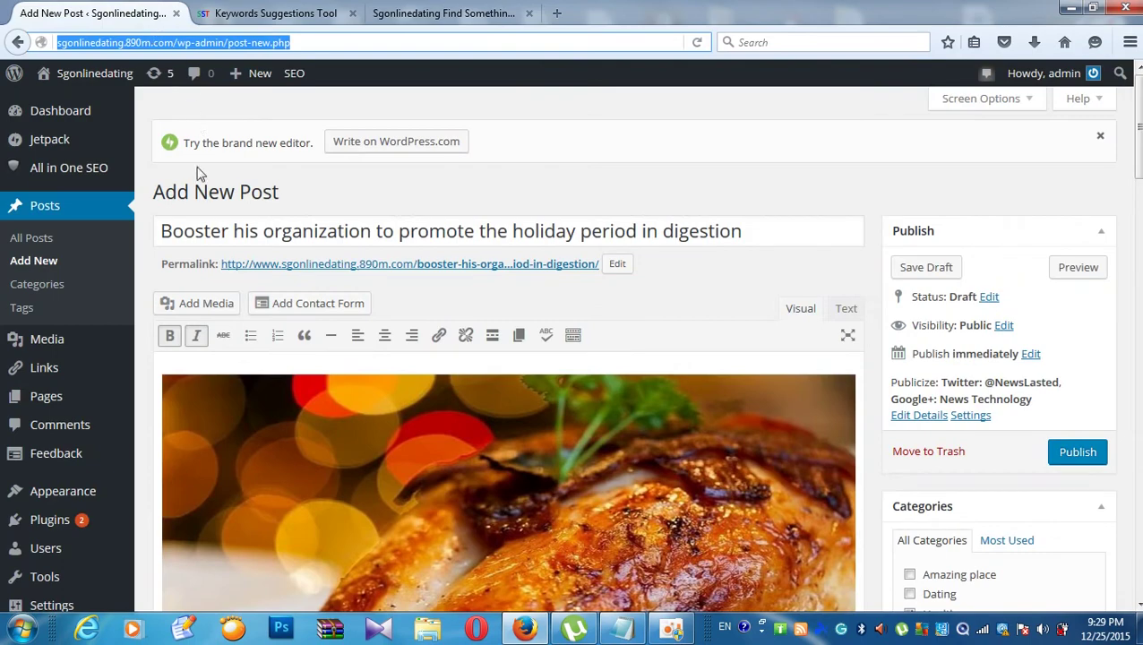
scroll(199, 184, down, 1)
scroll(199, 184, up, 1)
scroll(179, 126, down, 3)
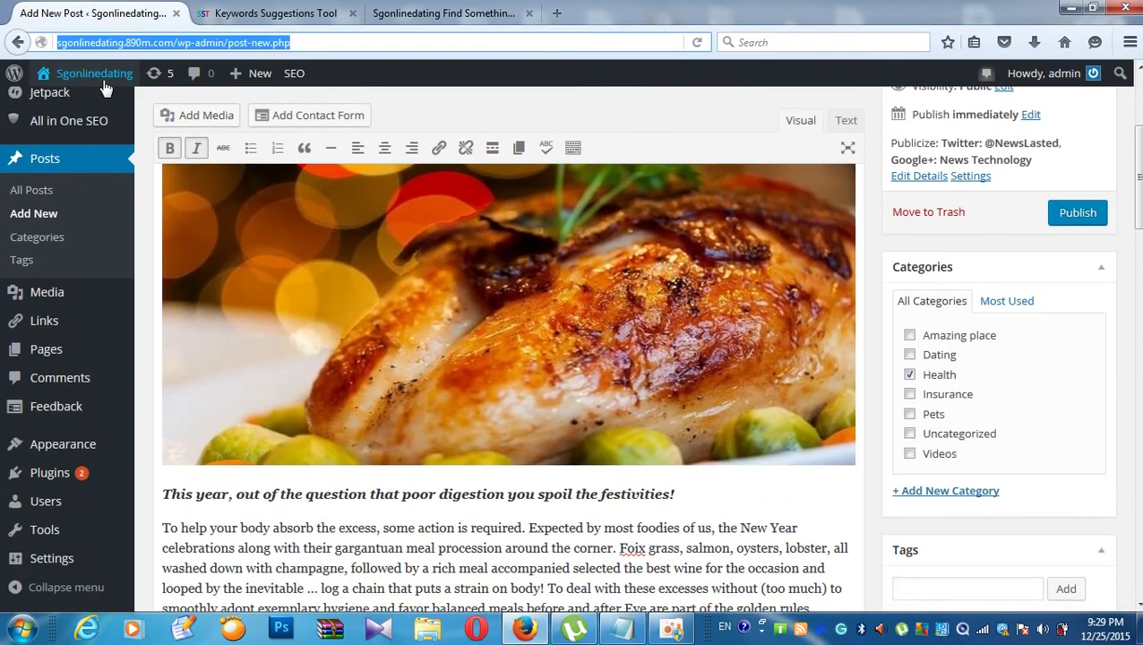
scroll(106, 143, up, 2)
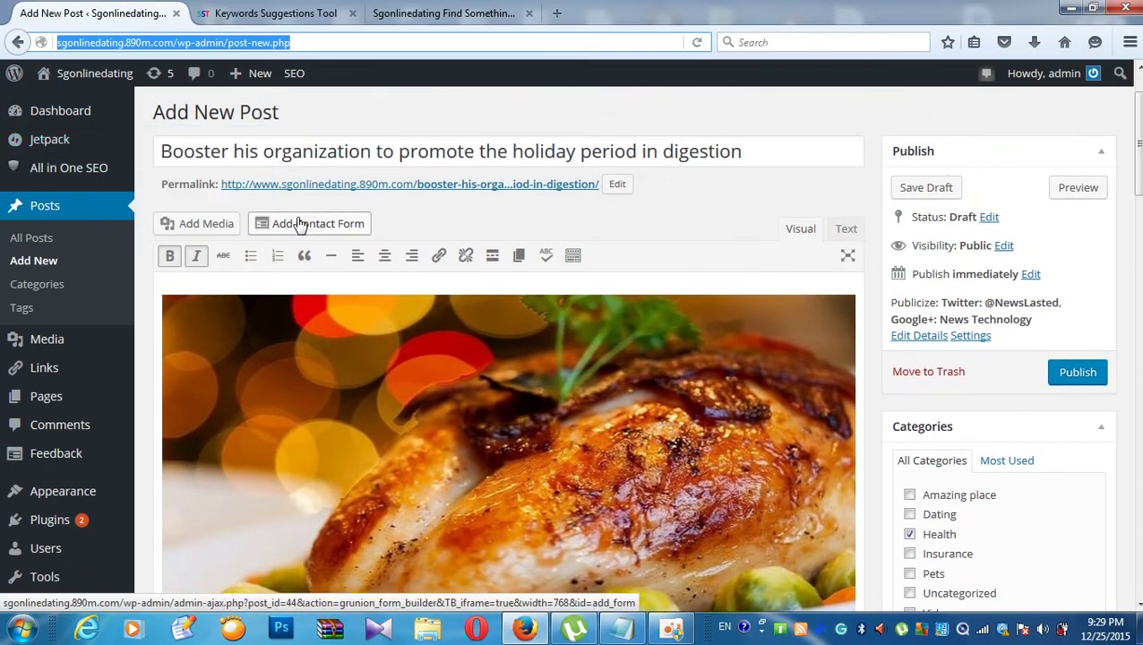
- Compare the draft post with the Sgonlinedating home page, then return to the post editor
scroll(448, 126, down, 1)
scroll(414, 62, up, 2)
click(414, 13)
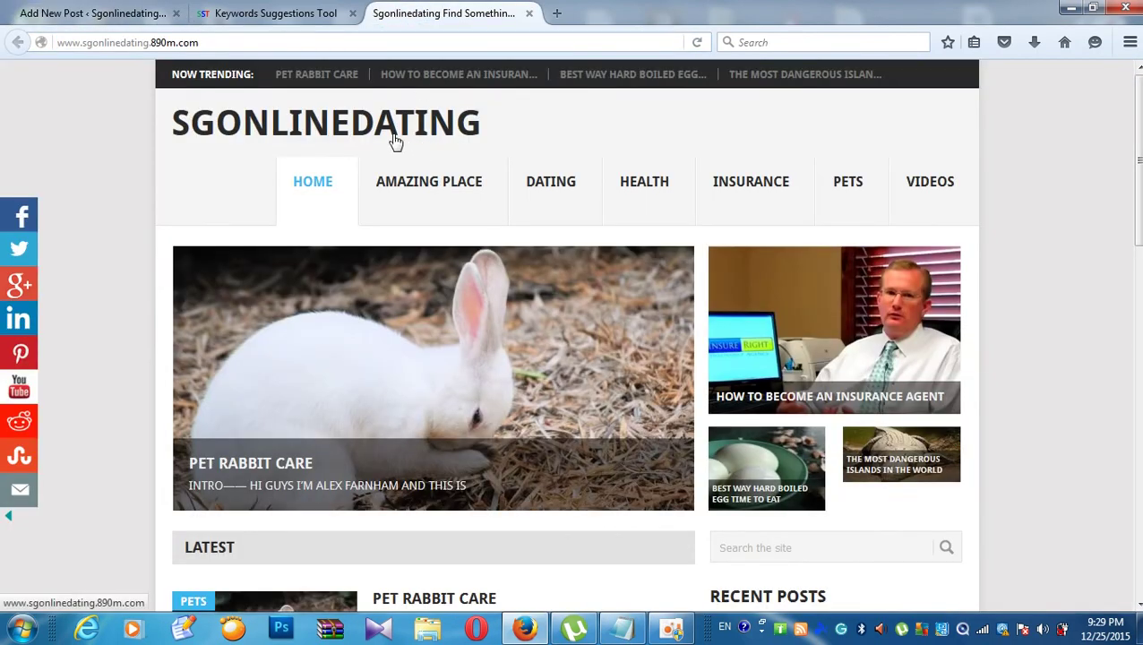
click(113, 19)
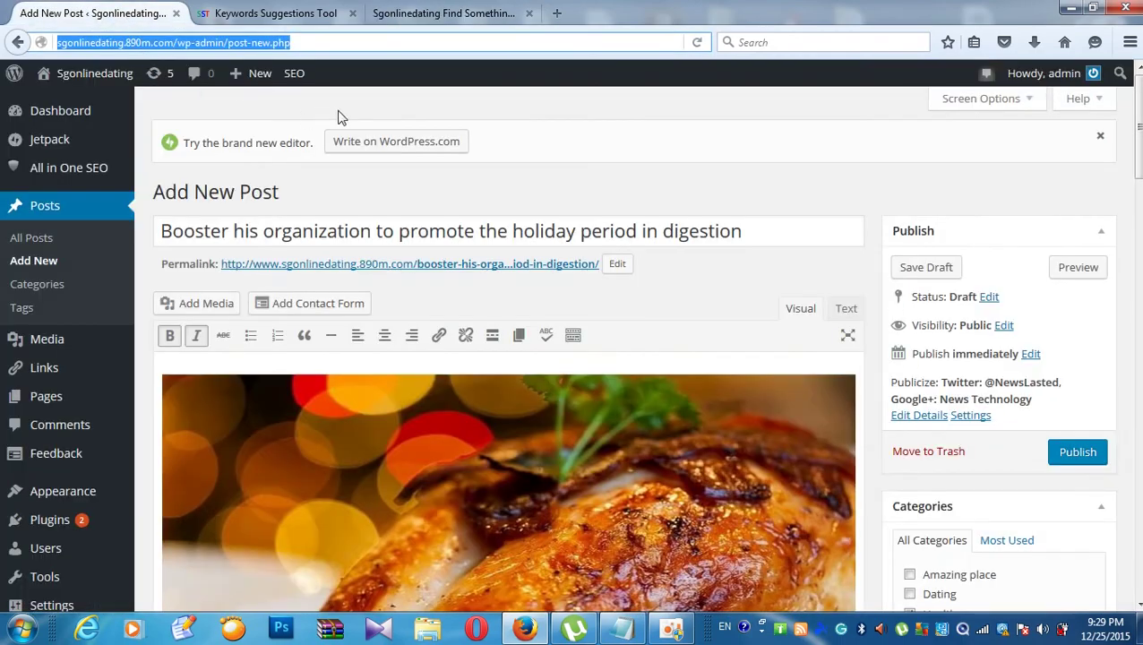
- Look through the draft's closing paragraphs, tags, sharing option and All in One SEO Pack section
click(375, 42)
scroll(368, 103, down, 8)
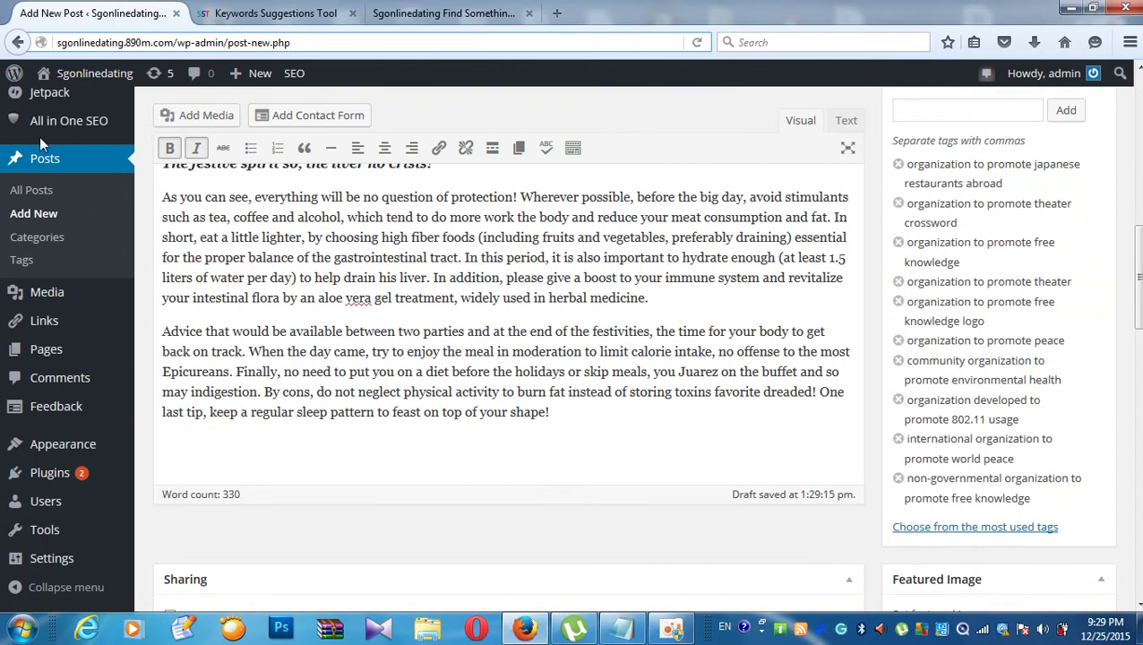
scroll(415, 279, down, 4)
scroll(462, 235, up, 1)
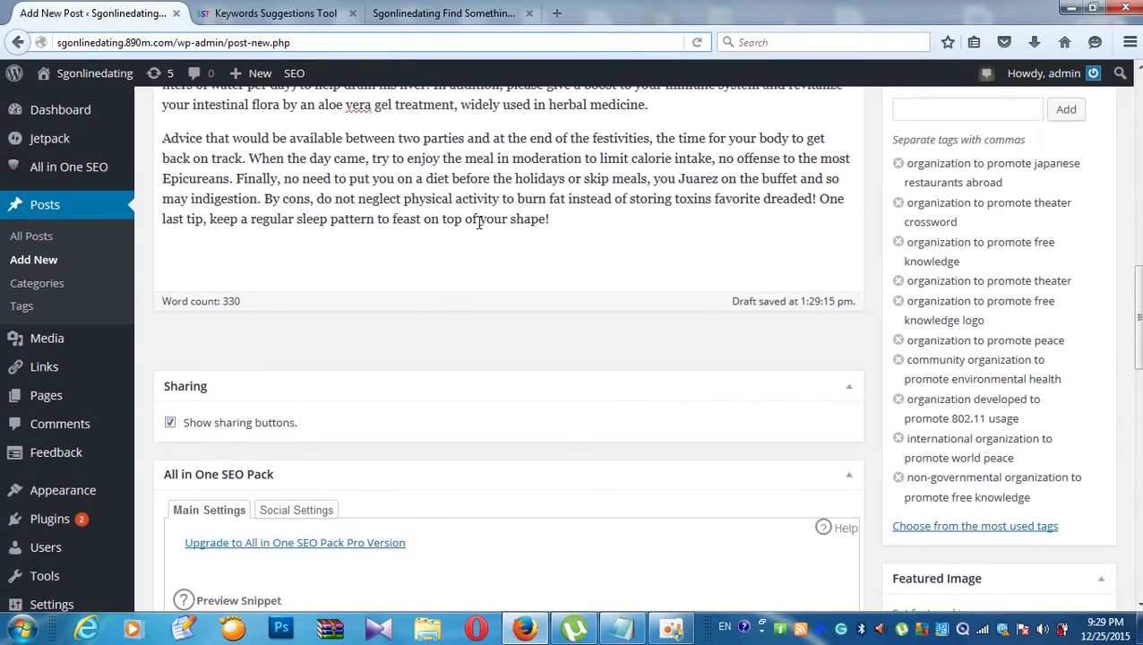
click(569, 256)
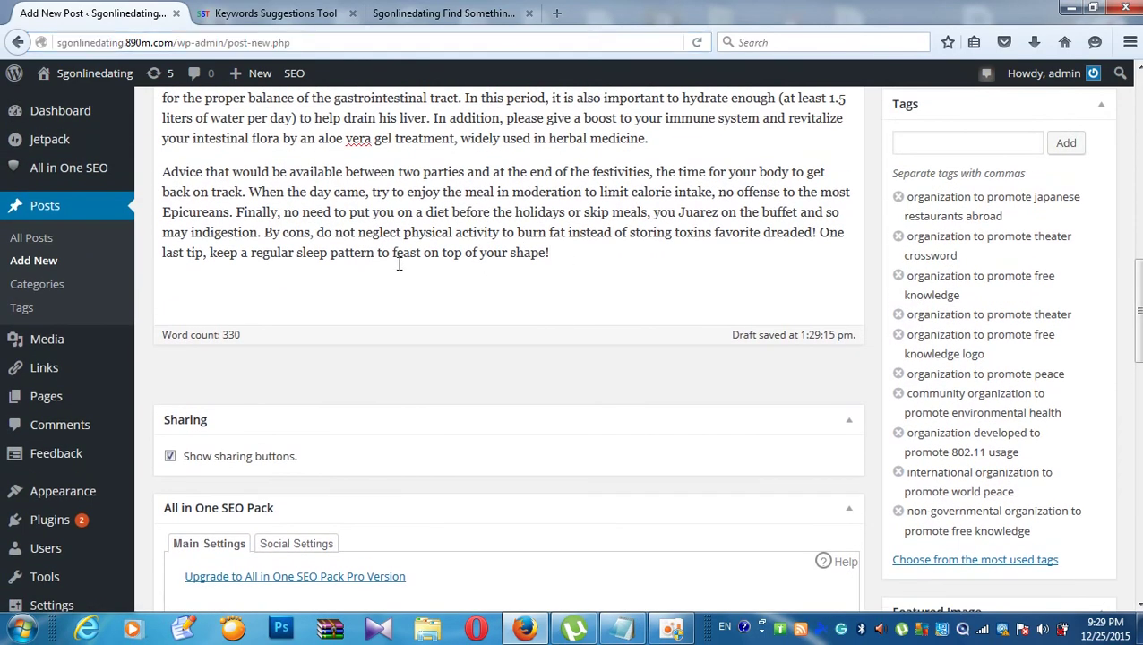
scroll(403, 269, down, 2)
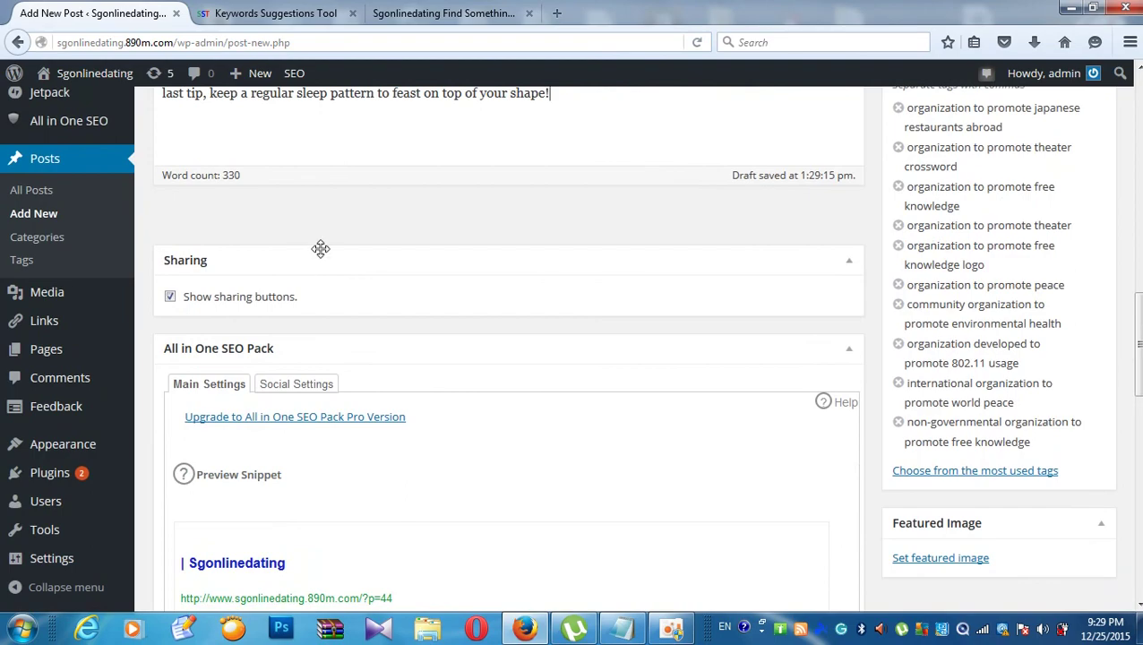
scroll(321, 249, up, 6)
scroll(325, 252, up, 7)
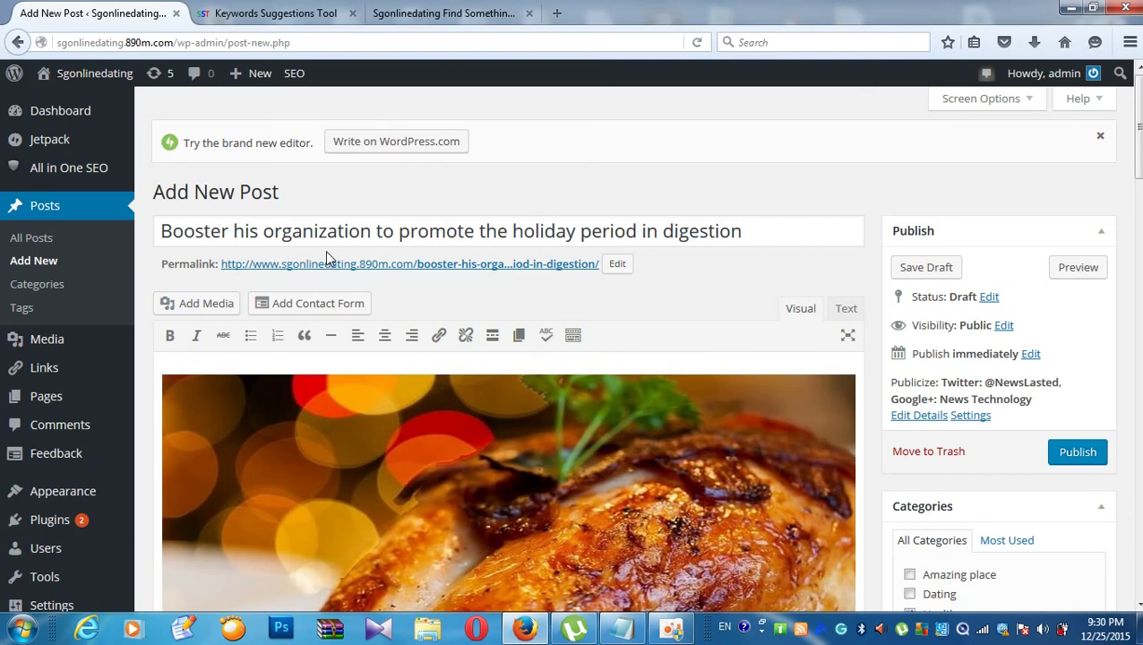
- Examine the latest posts, recent posts list and footer on the Sgonlinedating home page
click(439, 13)
scroll(395, 161, down, 7)
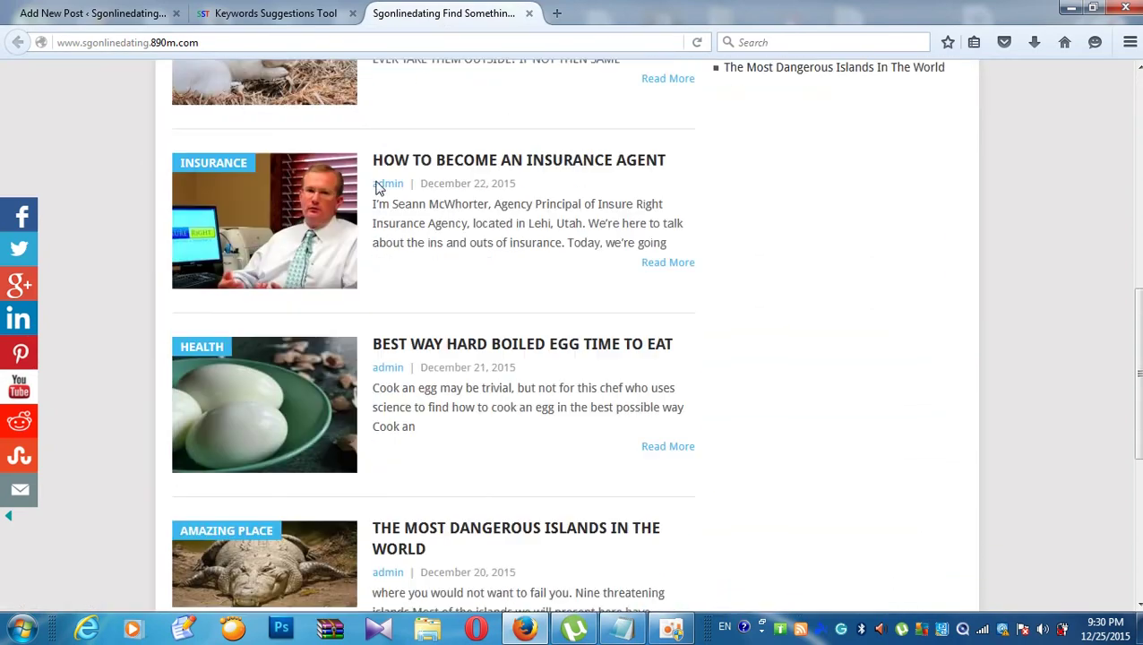
scroll(375, 185, down, 4)
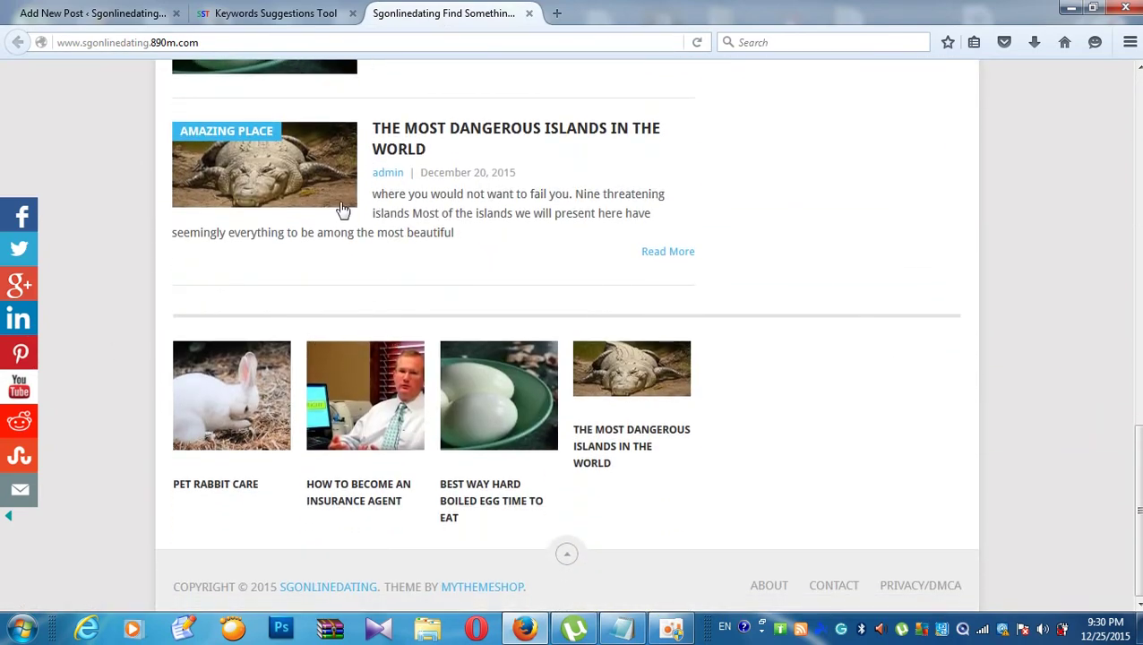
scroll(308, 210, up, 2)
scroll(308, 211, up, 5)
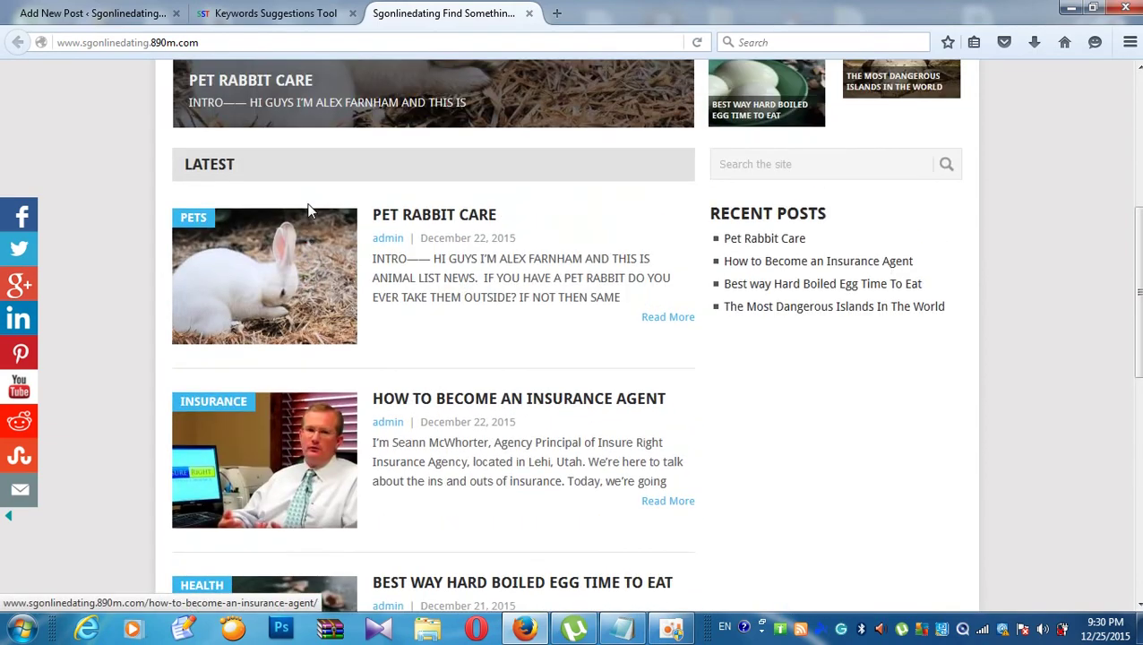
scroll(308, 210, up, 3)
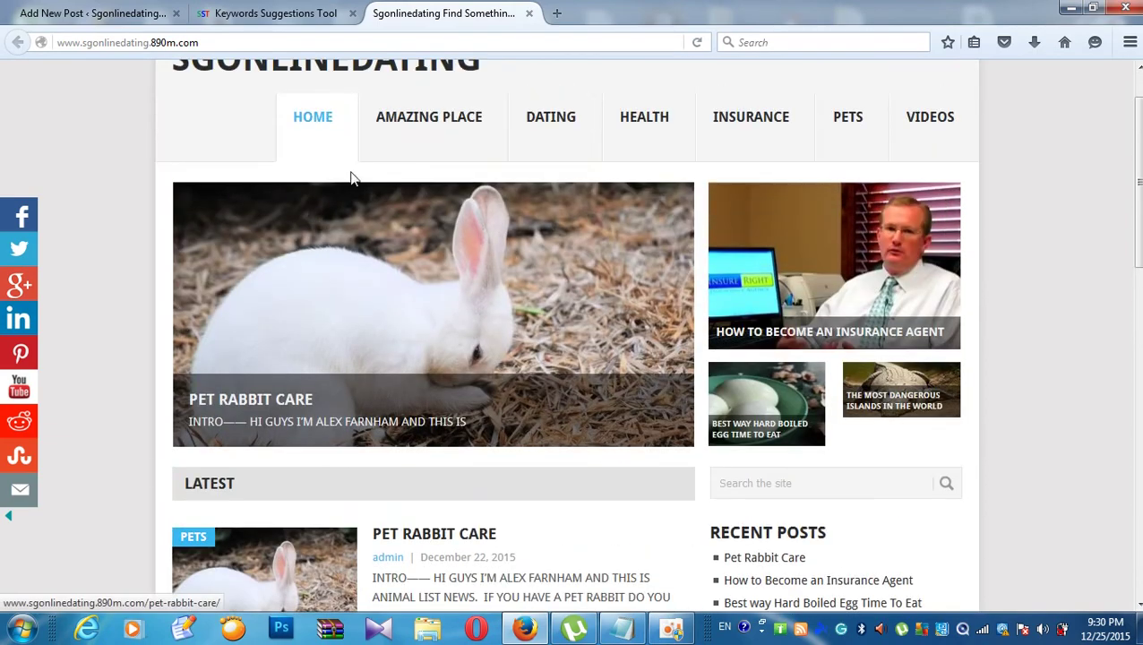
scroll(581, 355, down, 1)
scroll(581, 355, up, 1)
scroll(579, 351, down, 6)
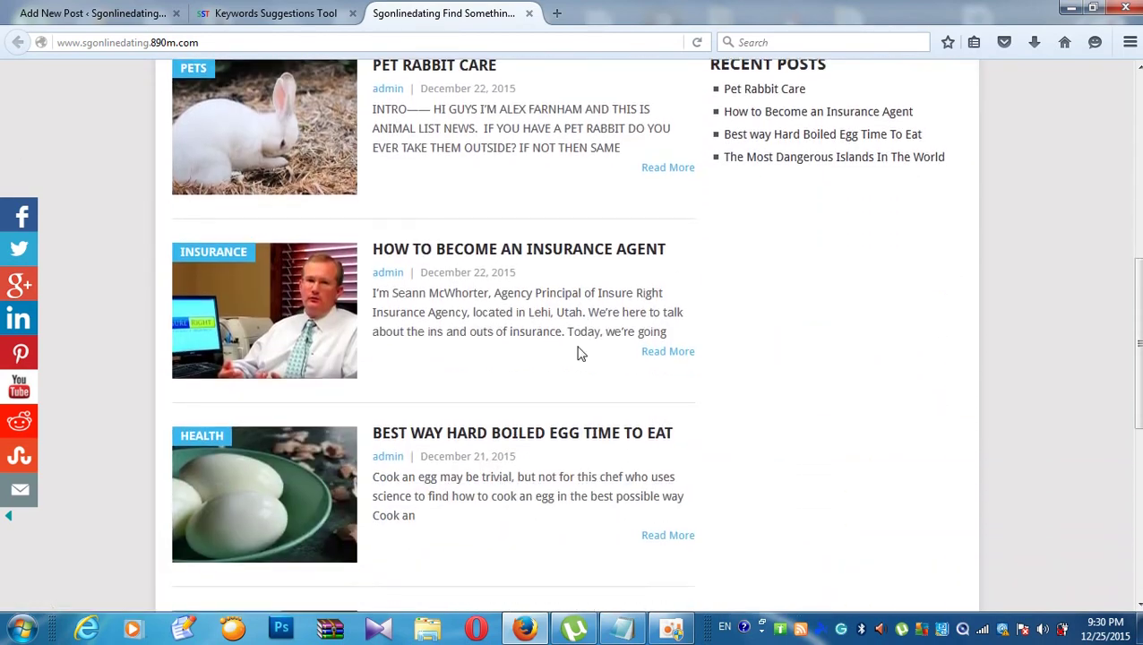
scroll(580, 354, down, 4)
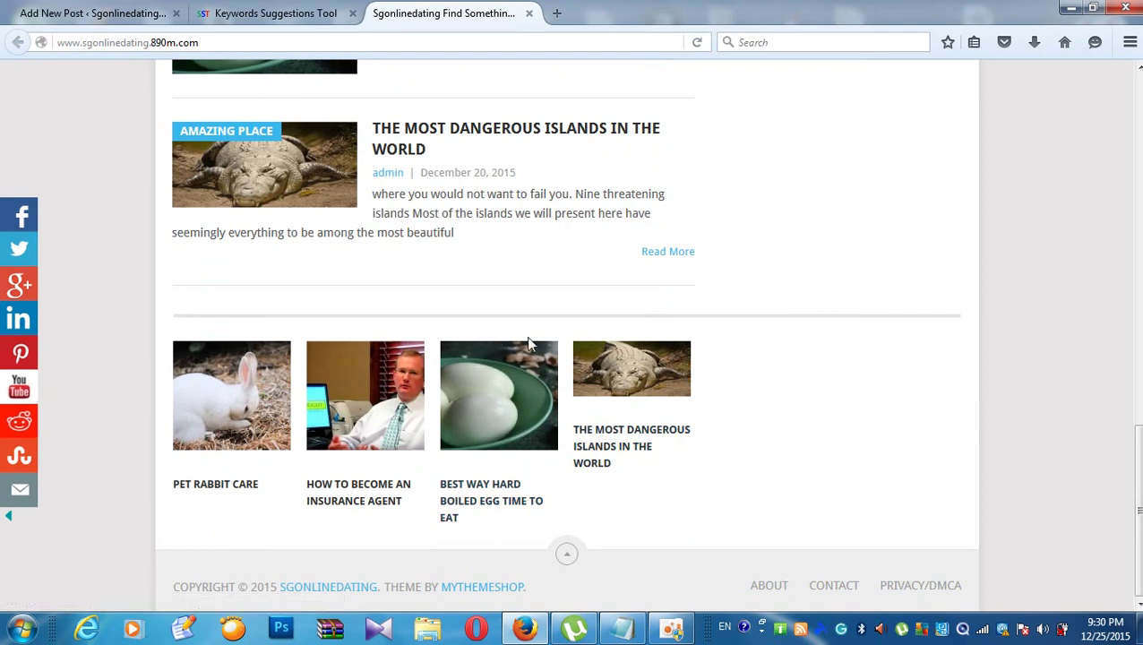
scroll(428, 385, up, 3)
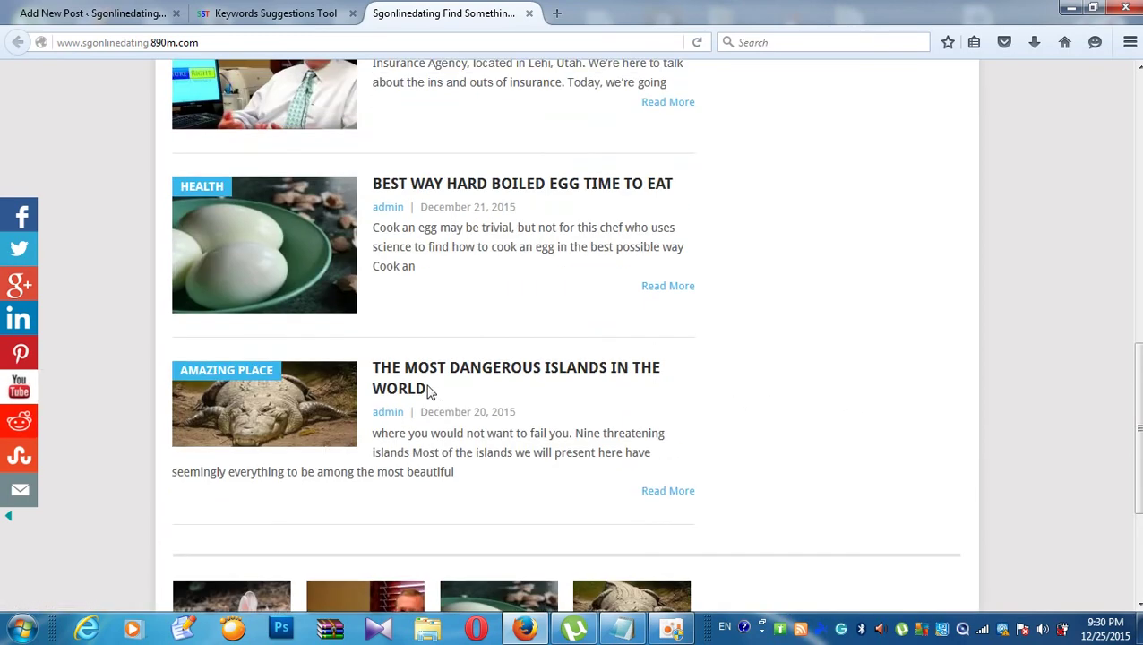
scroll(428, 392, up, 4)
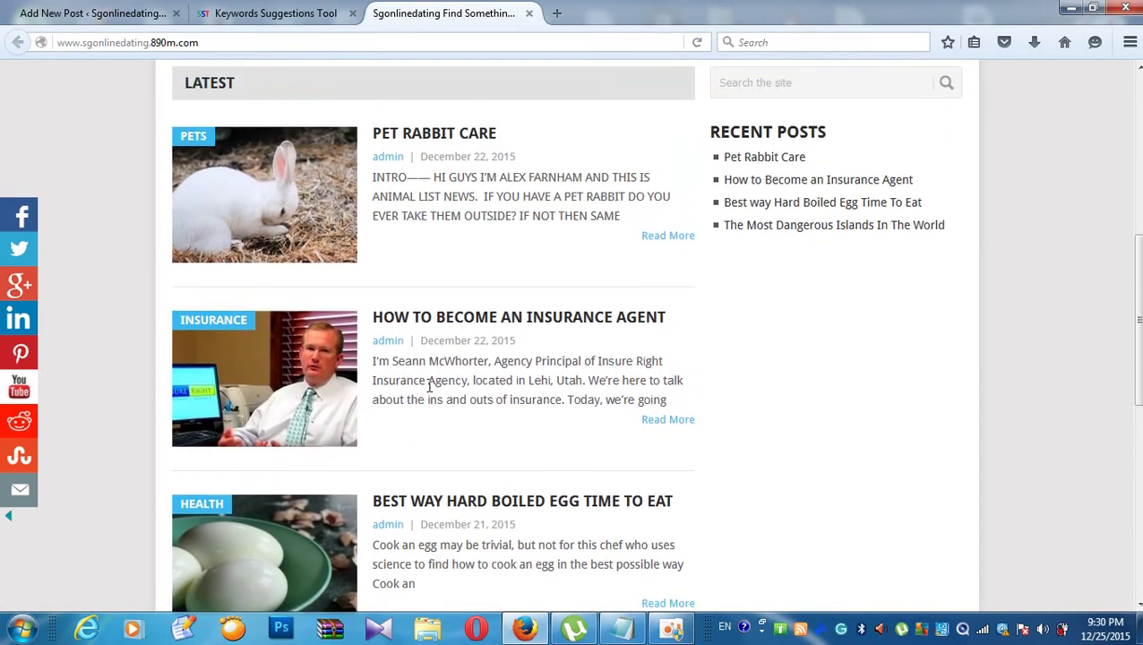
scroll(428, 387, up, 3)
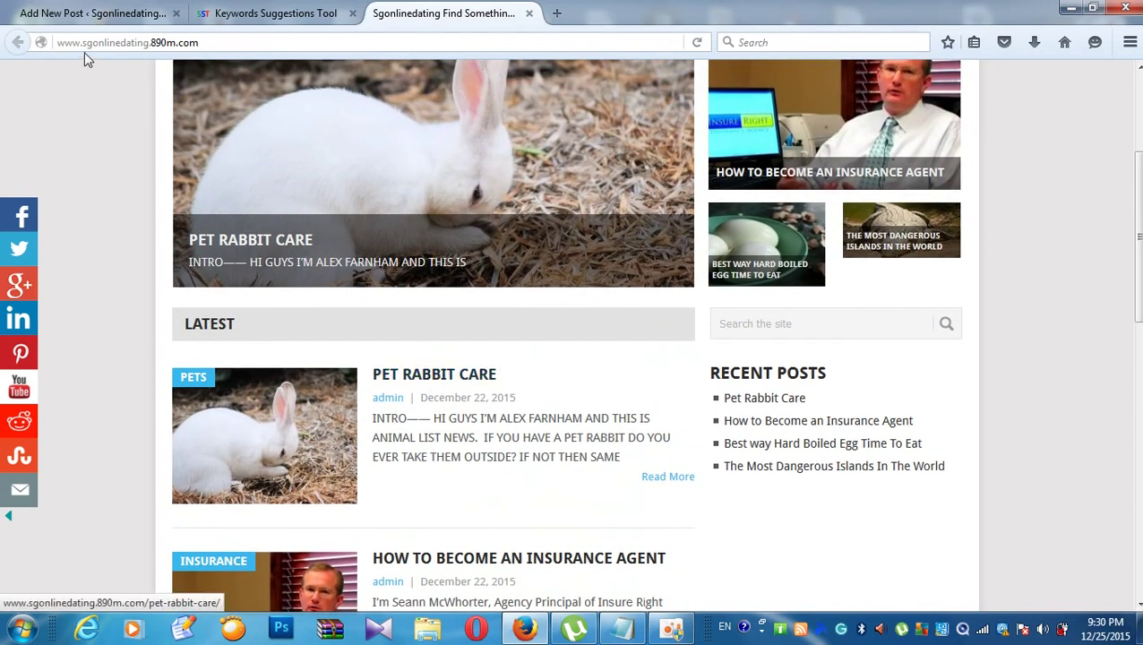
- Return to the post editor and review the draft's photo, article text, Health category, tags and featured image option
click(99, 15)
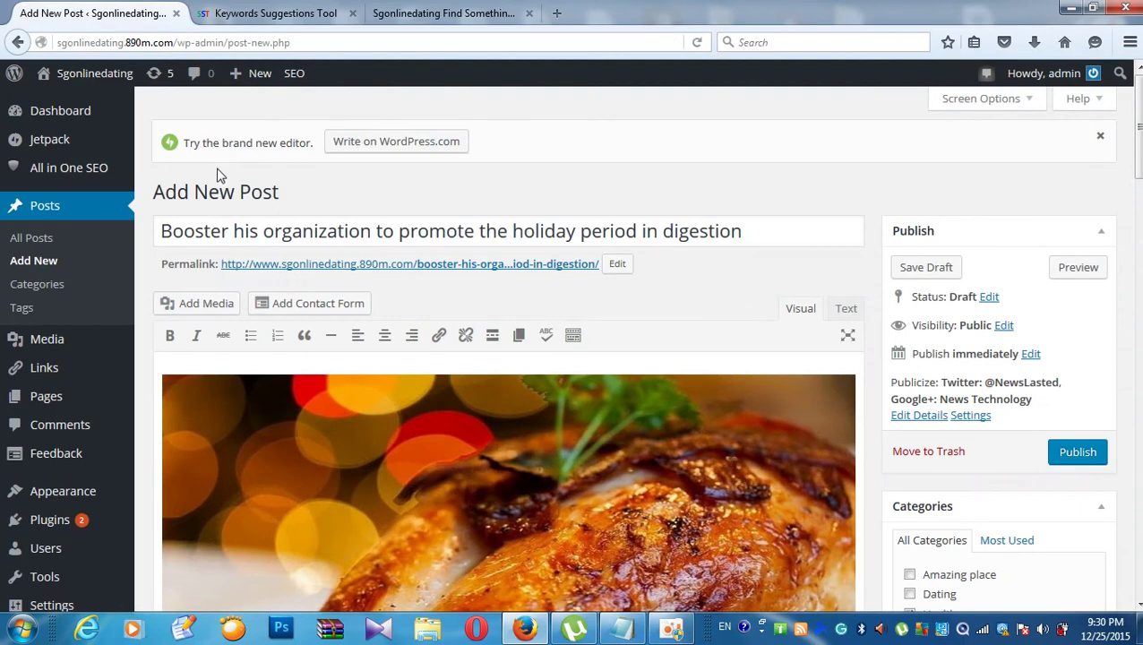
scroll(216, 177, down, 2)
scroll(217, 179, down, 1)
scroll(217, 179, up, 3)
scroll(216, 170, down, 2)
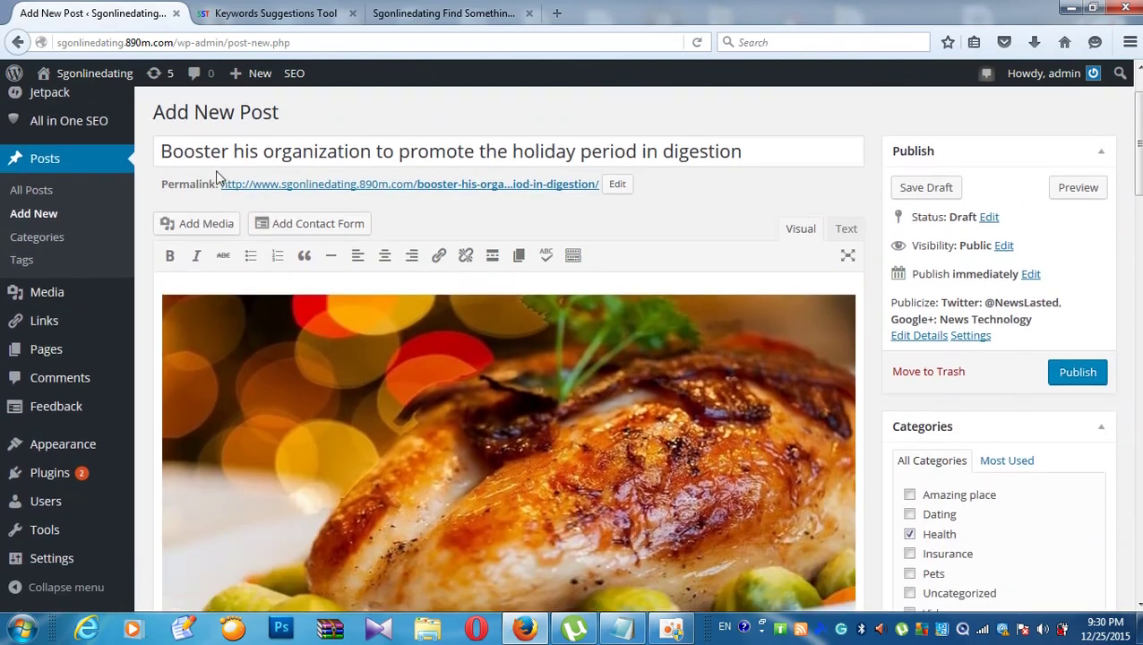
scroll(547, 215, down, 3)
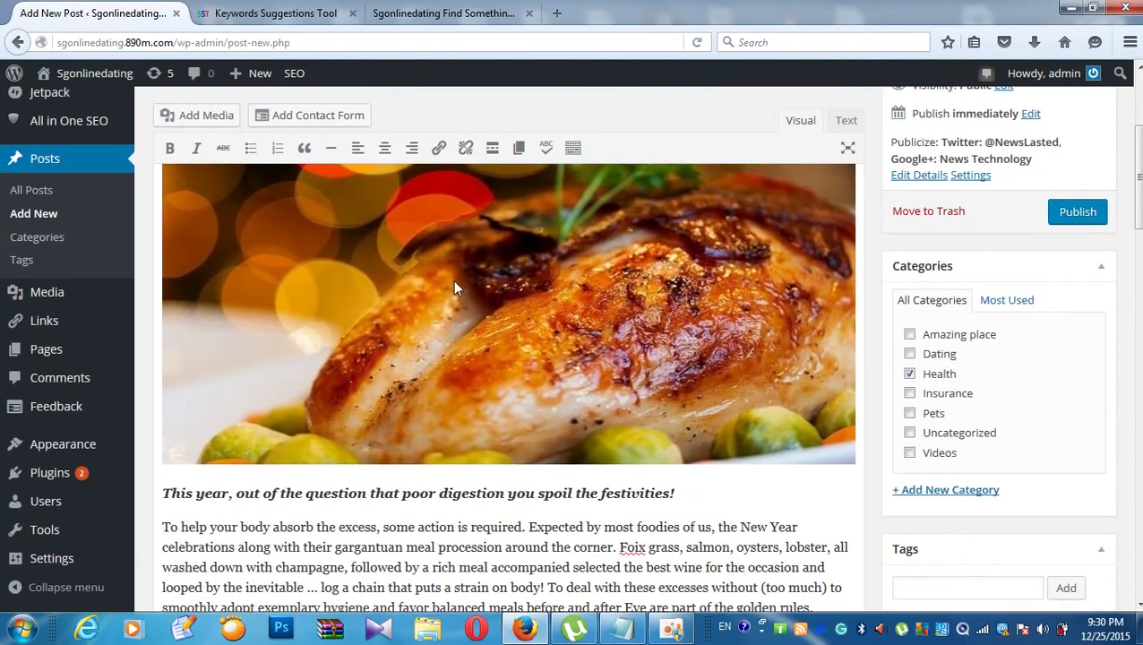
scroll(457, 282, down, 2)
scroll(527, 345, down, 3)
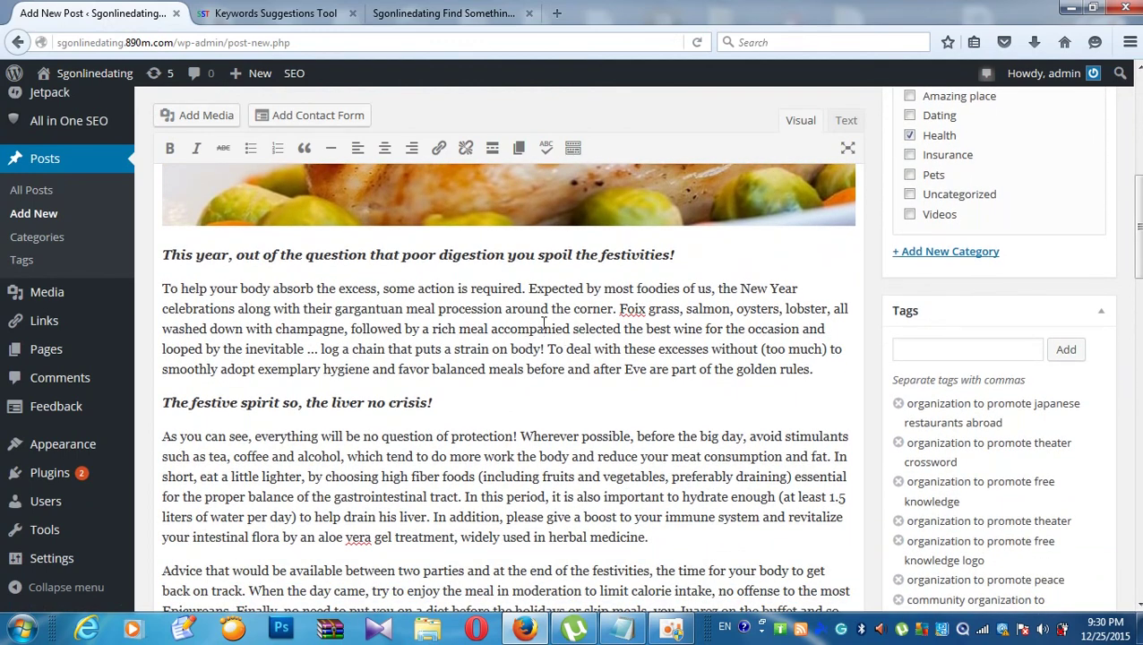
scroll(543, 322, down, 2)
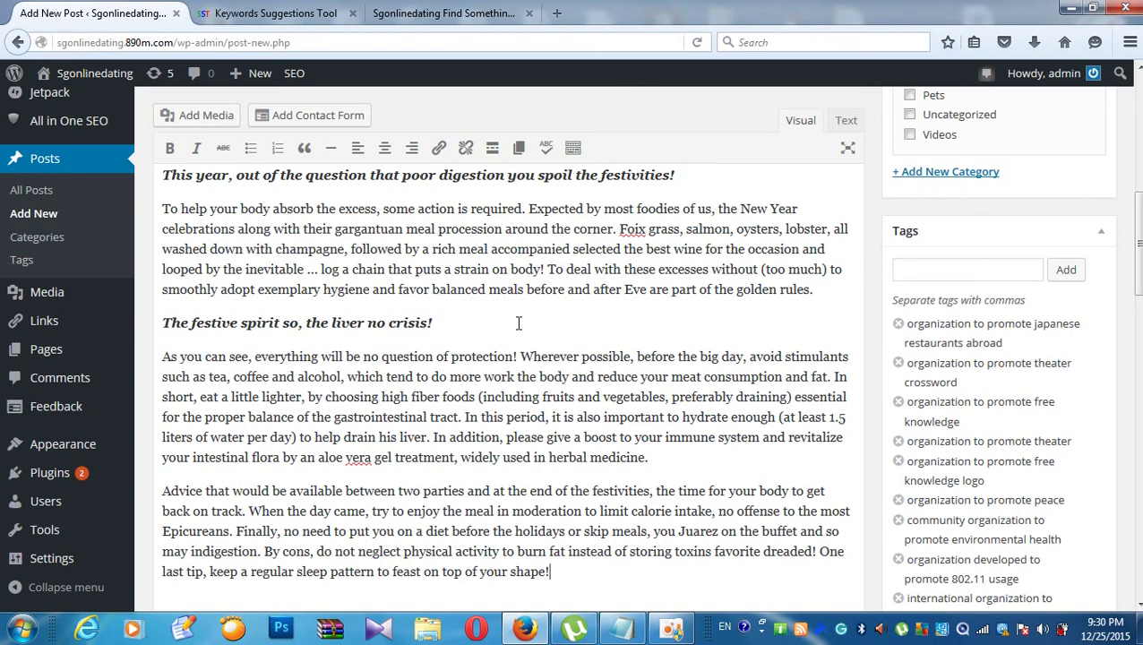
scroll(518, 322, down, 2)
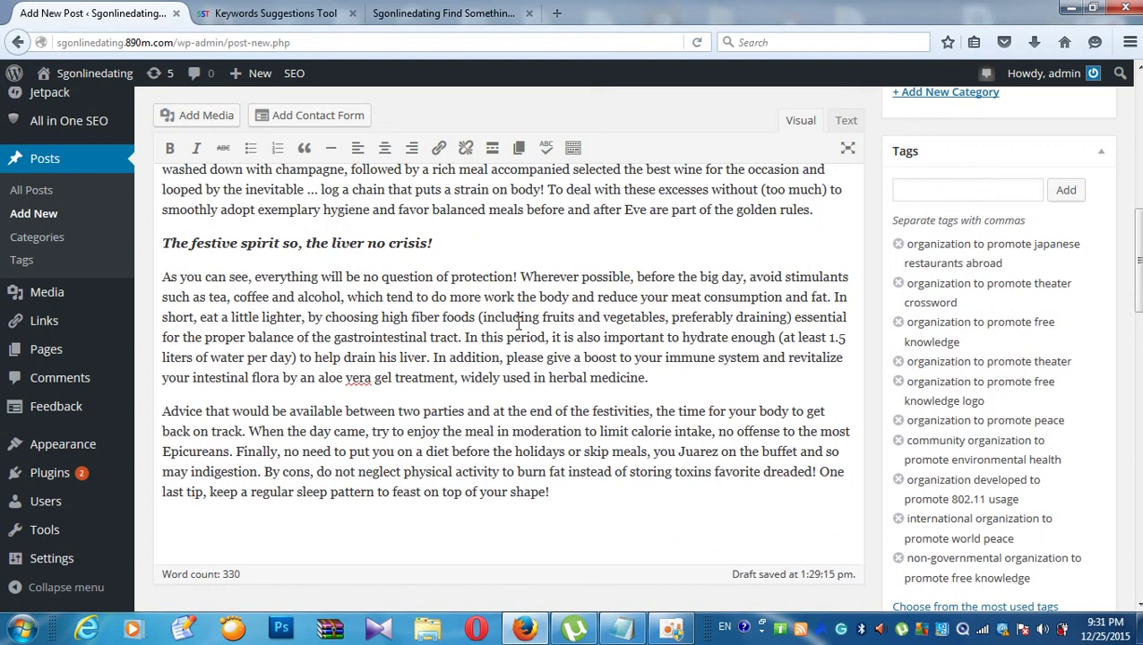
scroll(518, 324, down, 5)
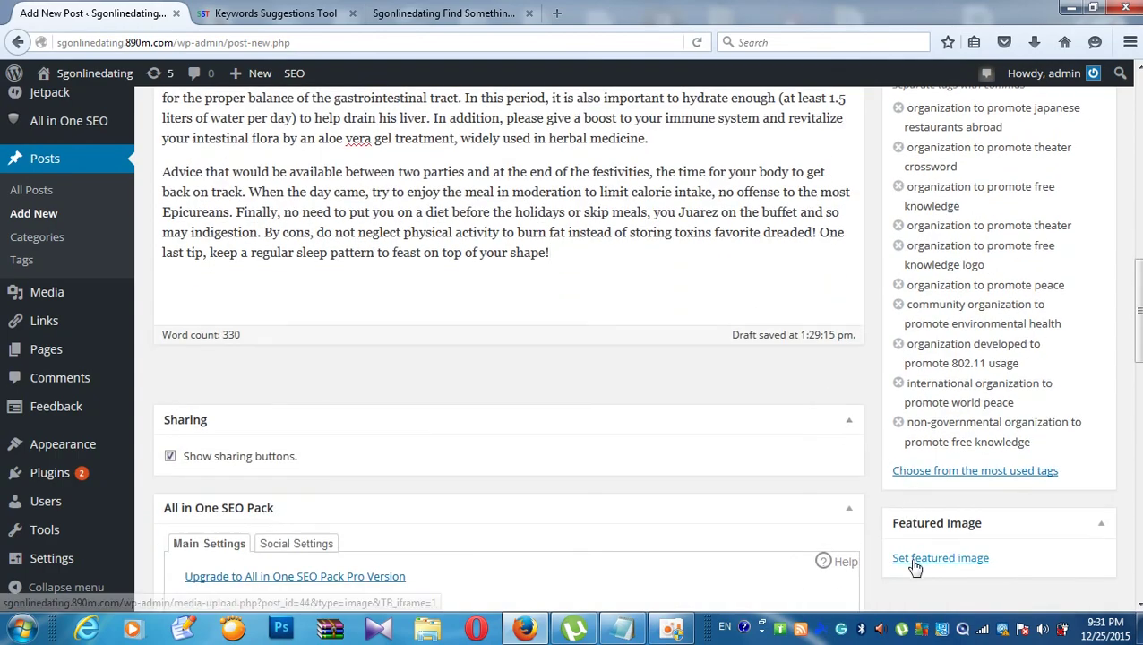
- Recheck the draft from its title and permalink down to the headings and paragraphs below the photo
scroll(368, 363, up, 6)
scroll(372, 361, up, 10)
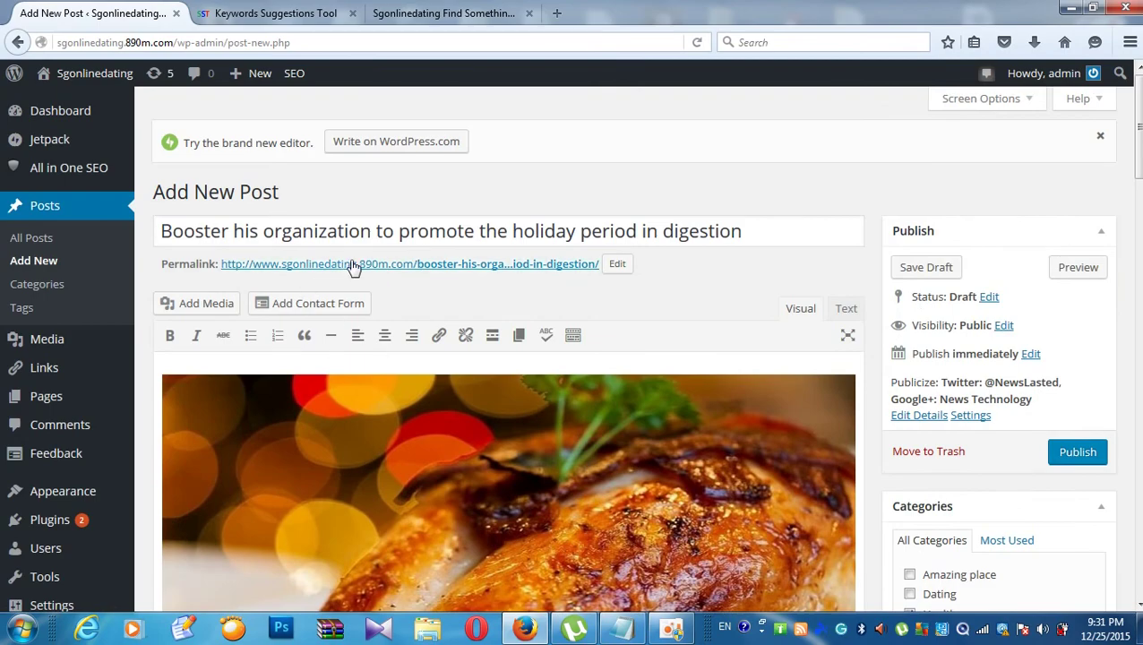
scroll(349, 262, down, 8)
scroll(207, 257, down, 2)
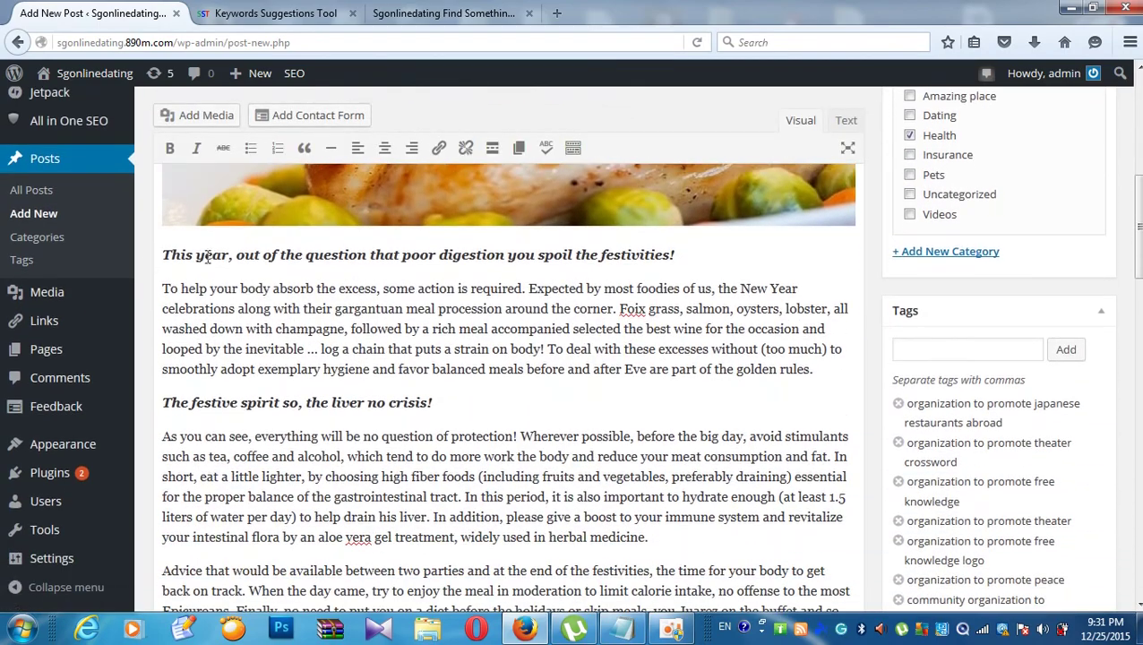
scroll(314, 156, down, 2)
scroll(408, 157, up, 6)
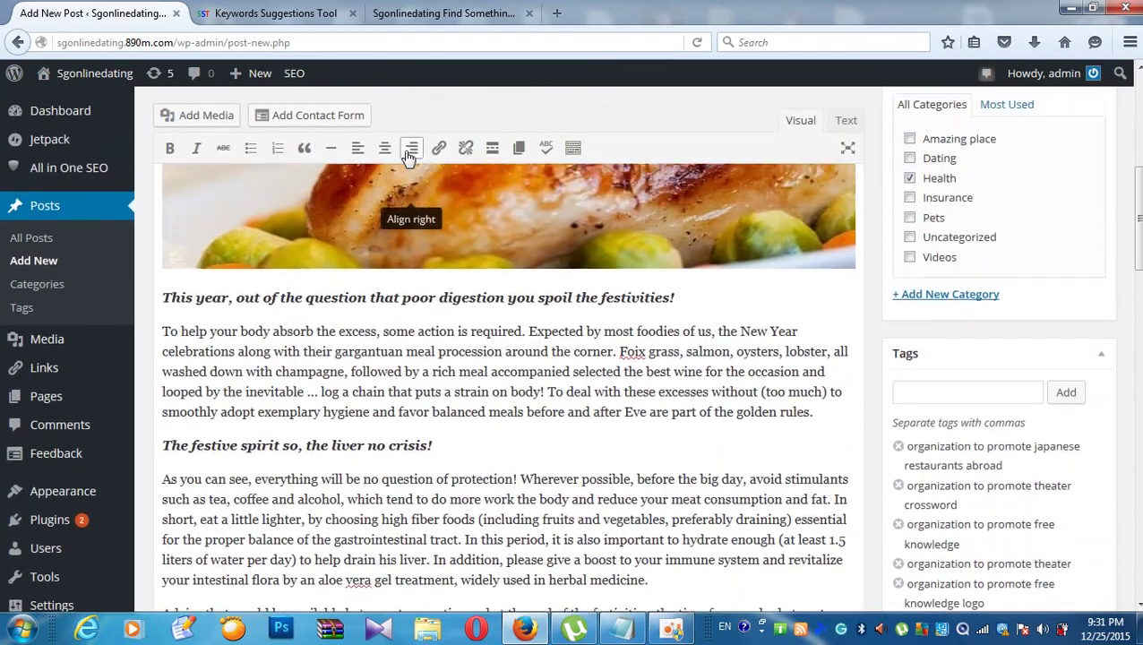
scroll(409, 157, down, 3)
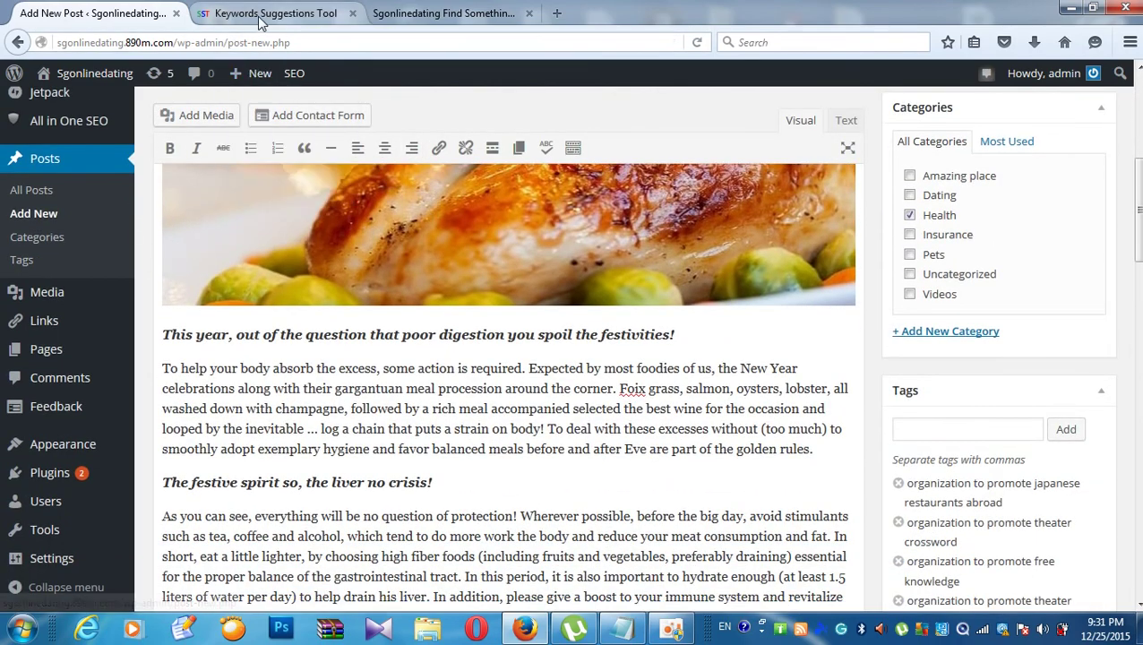
- Delete the words "Booster his" from the start of the post title
scroll(350, 182, up, 5)
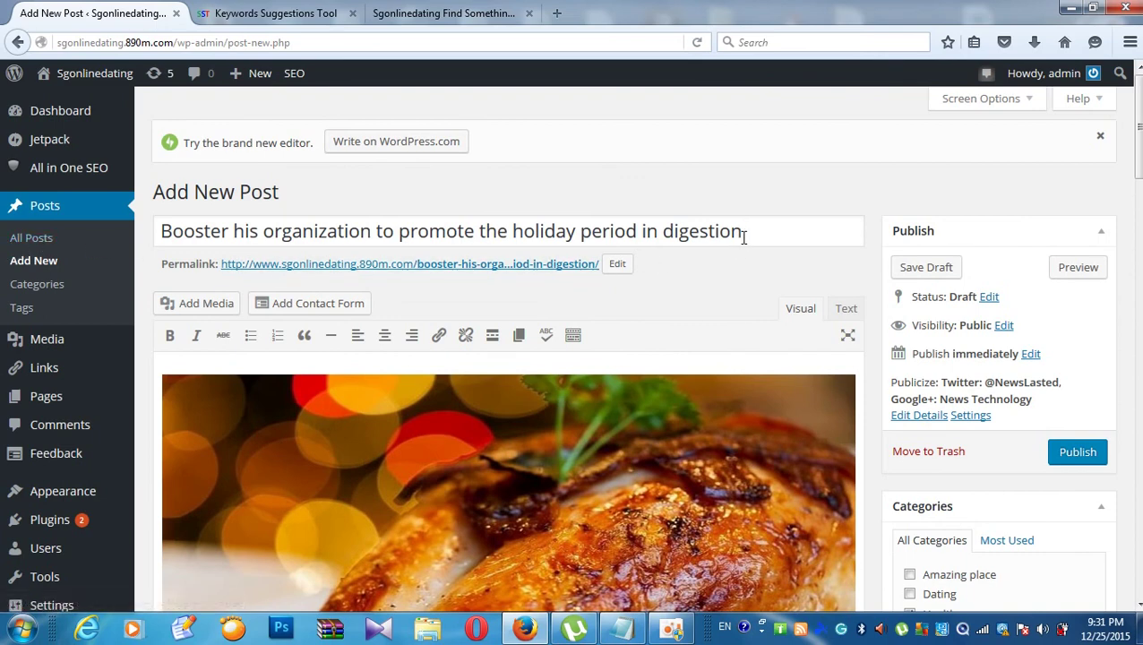
click(263, 231)
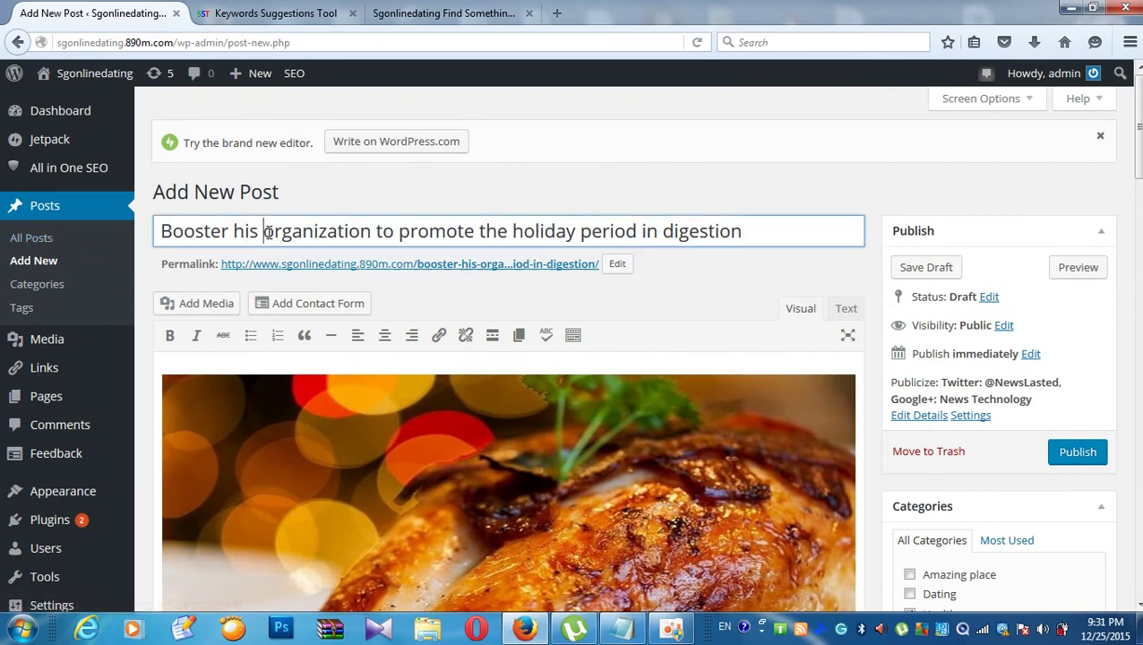
key(BackSpace)
key(BackSpace)
key(BackSpace)
key(BackSpace)
key(BackSpace)
key(BackSpace)
key(BackSpace)
key(BackSpace)
key(BackSpace)
key(BackSpace)
key(BackSpace)
key(BackSpace)
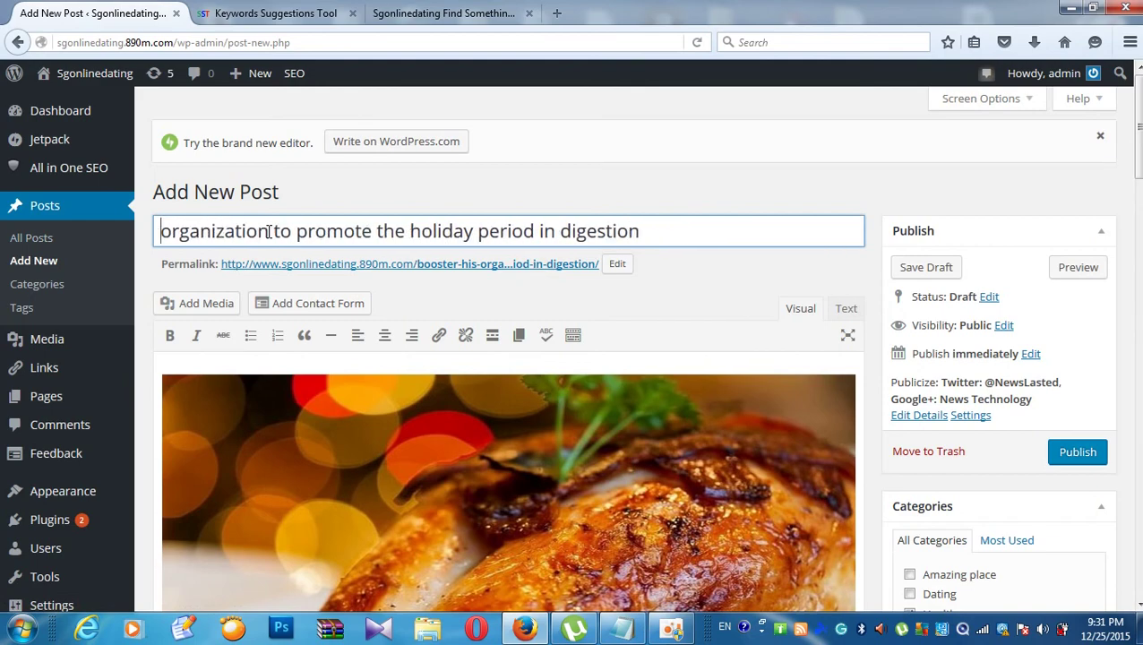
- Copy the draft's article text, from the heading "This year, out of the question" through the last paragraph
scroll(299, 234, down, 3)
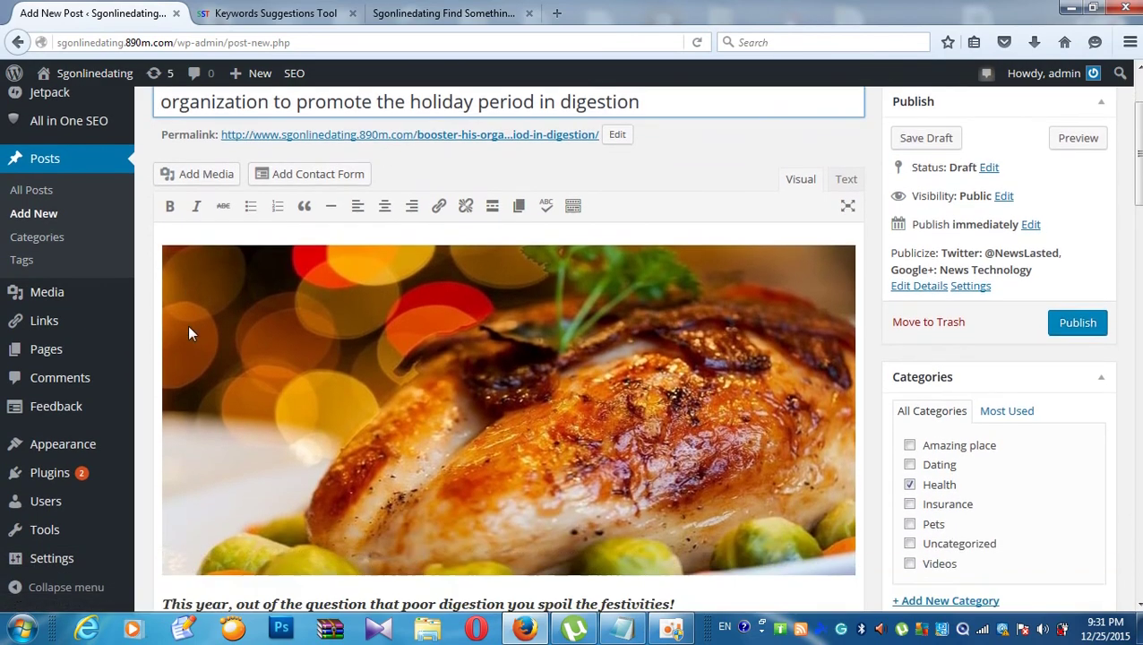
scroll(188, 328, down, 1)
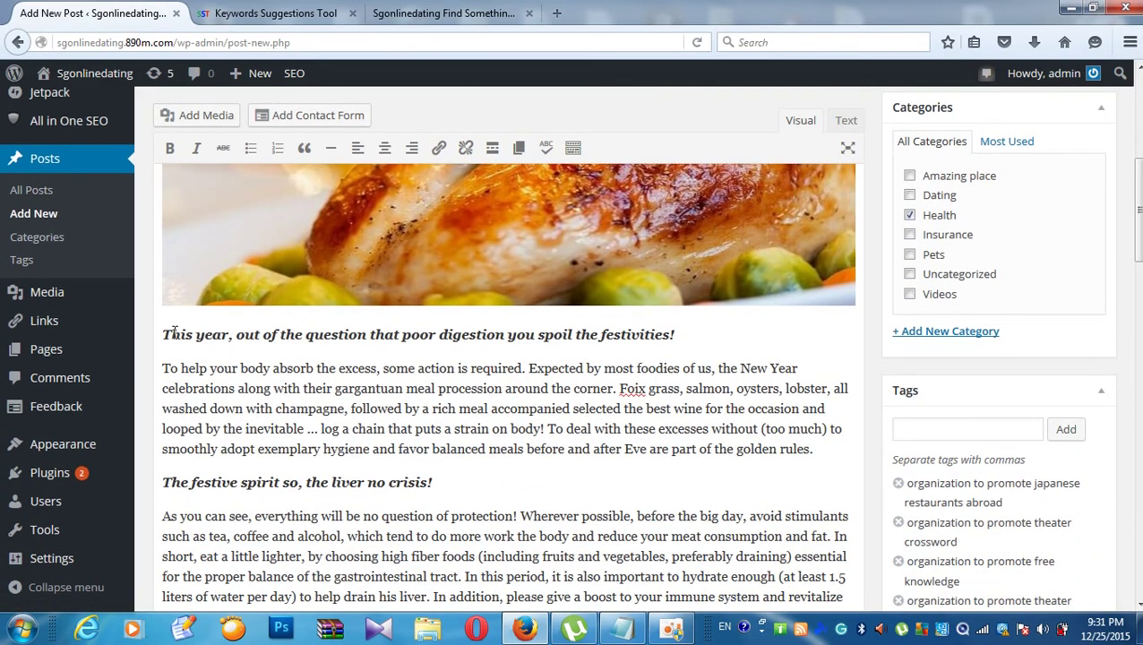
scroll(175, 327, down, 1)
scroll(188, 318, up, 2)
scroll(200, 310, down, 2)
scroll(201, 310, up, 3)
scroll(199, 311, down, 5)
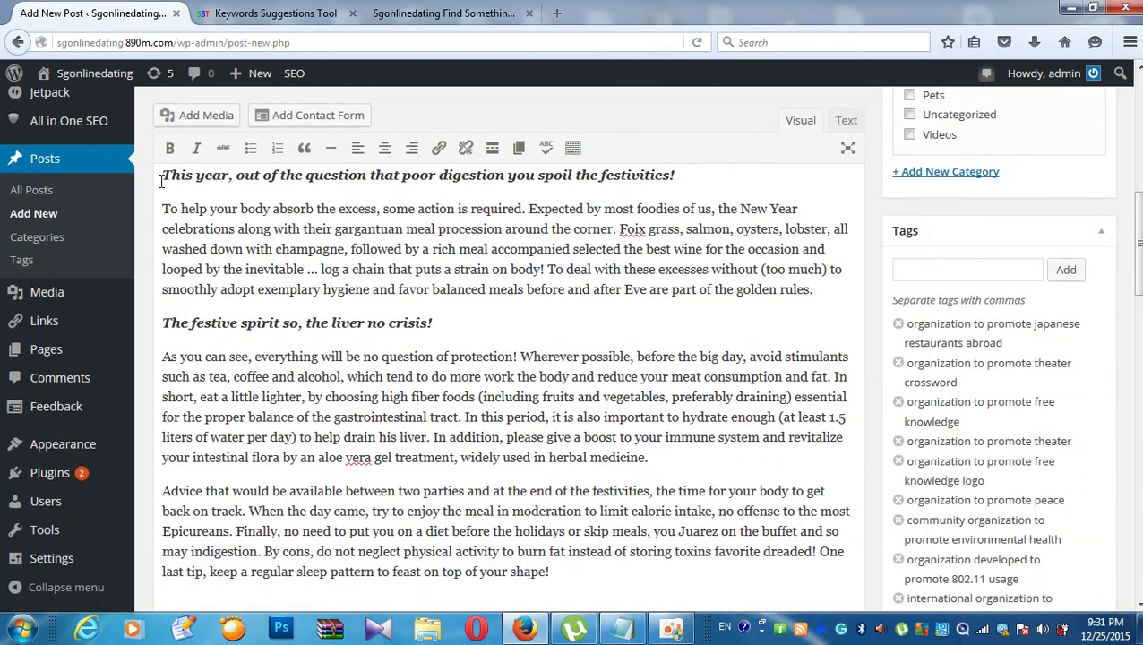
drag(161, 182, 548, 467)
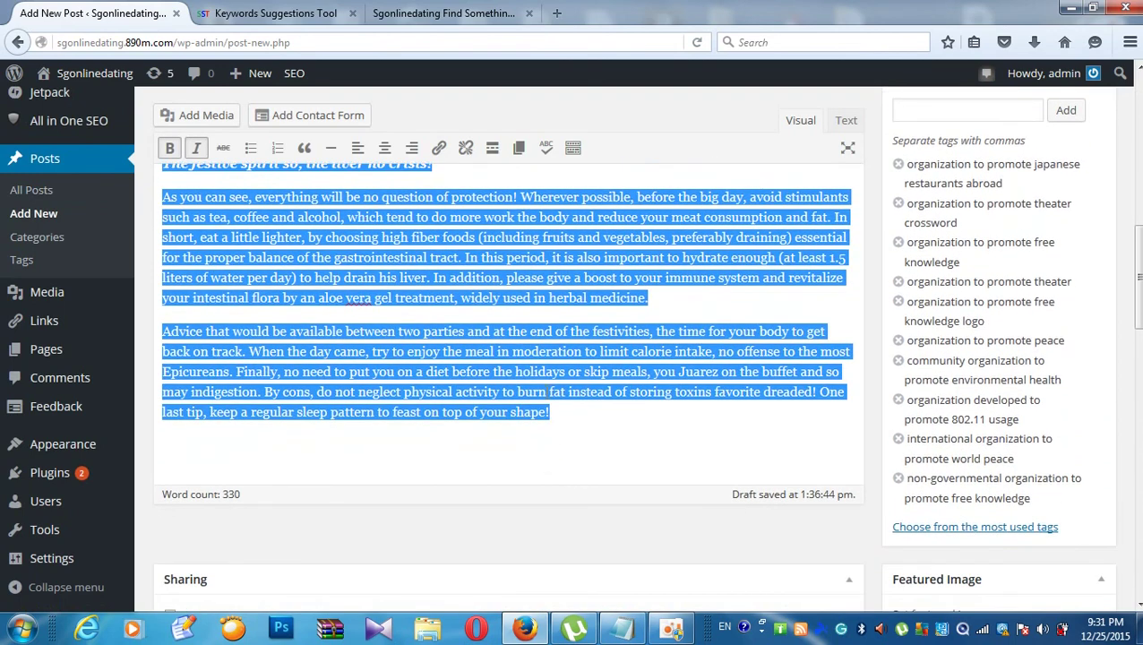
right_click(278, 259)
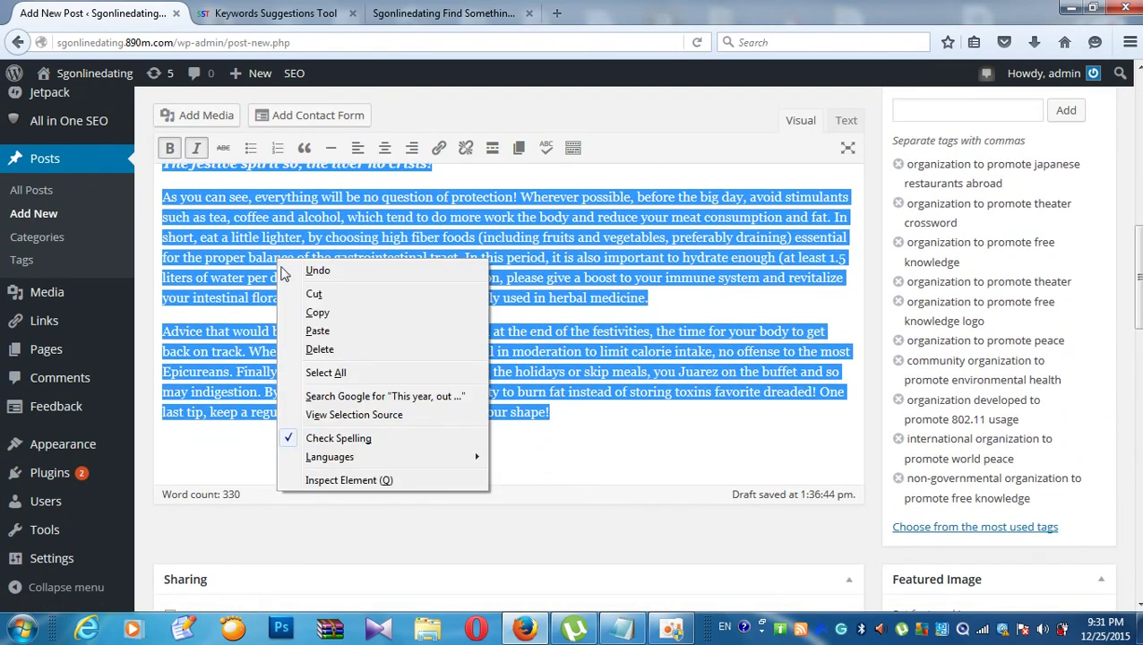
click(316, 313)
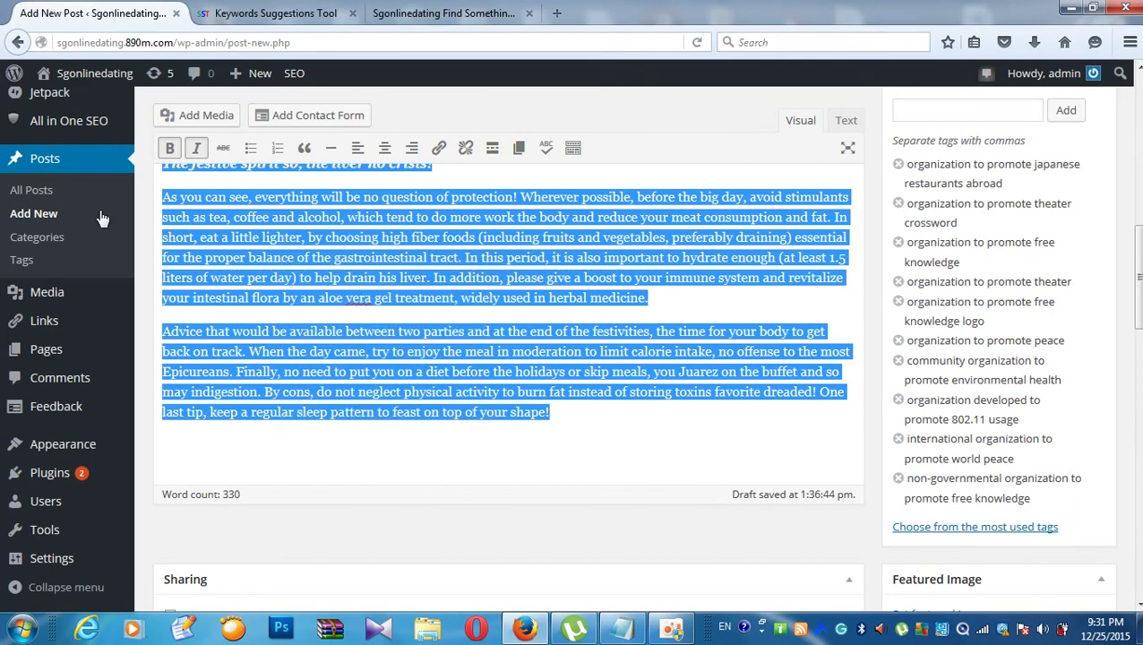
- Switch to the Small SEO Tools home page at smallseotools.com and open the Plagiarism Checker
click(297, 15)
scroll(300, 94, up, 1)
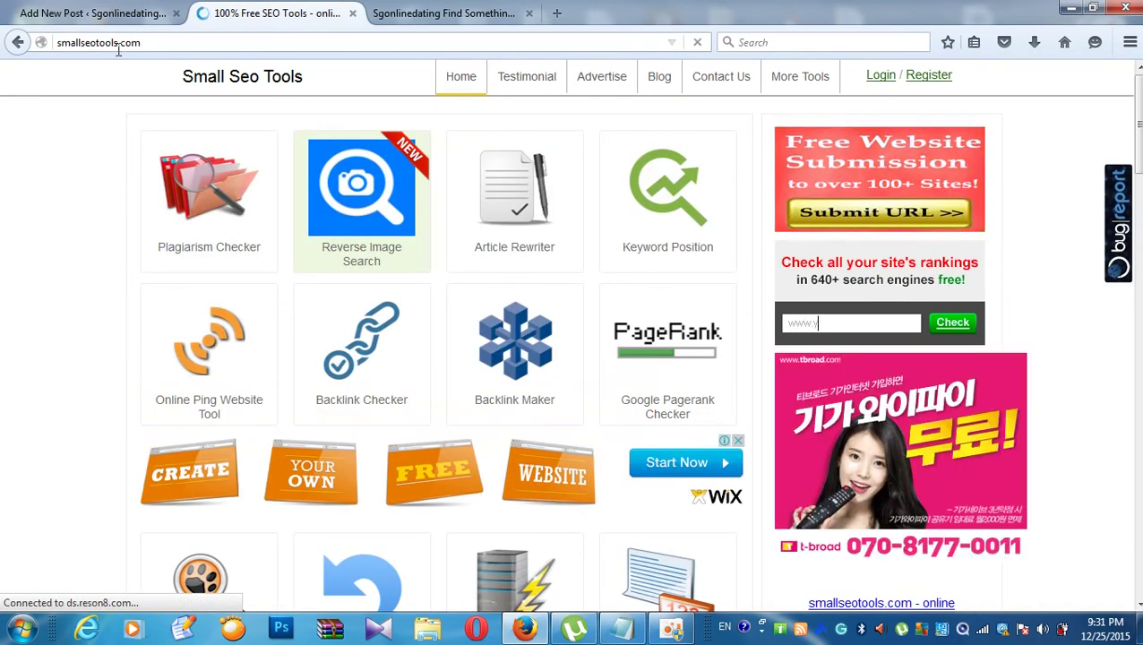
scroll(212, 269, down, 2)
scroll(209, 268, down, 5)
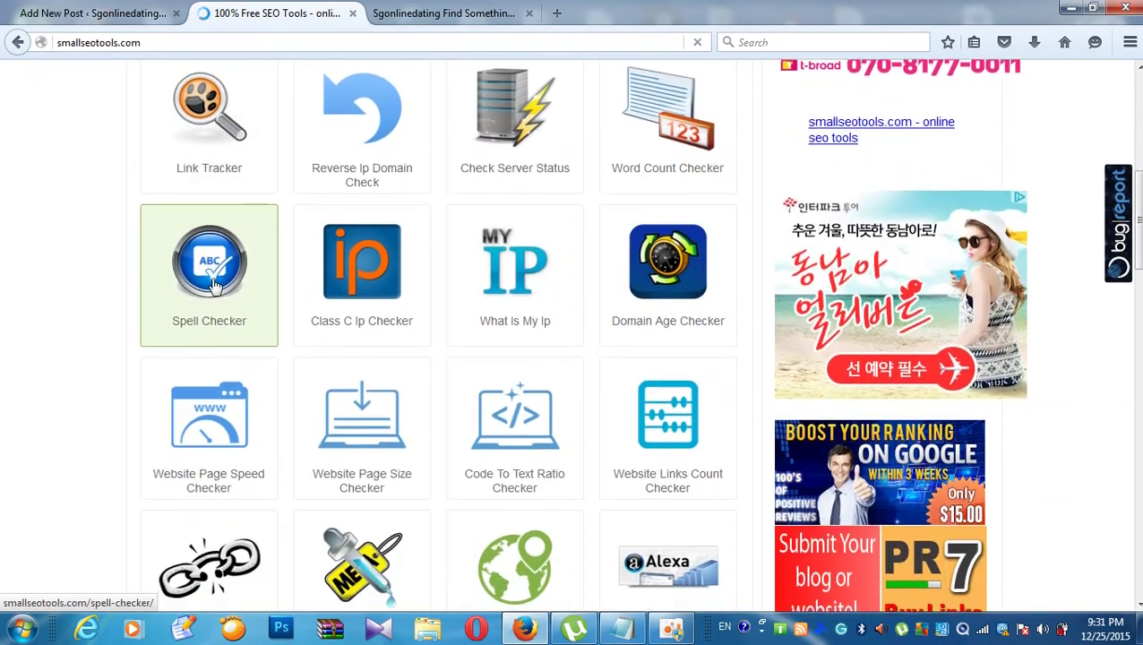
scroll(209, 260, up, 6)
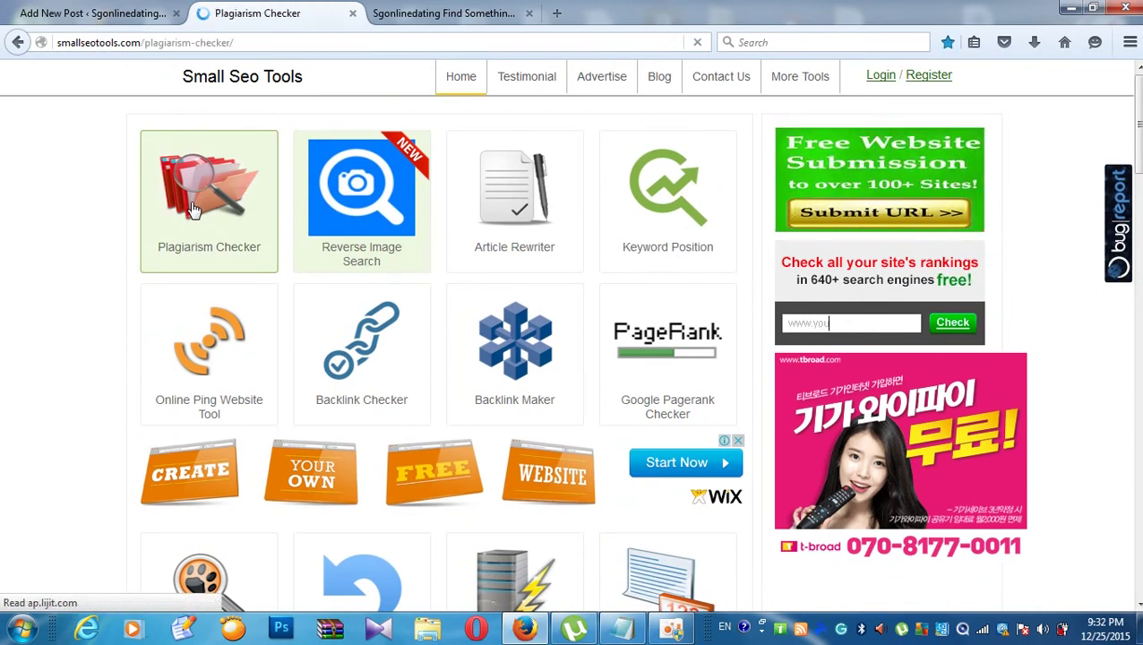
click(193, 208)
- Paste the copied article into the Plagiarism Checker's text box
scroll(206, 205, down, 3)
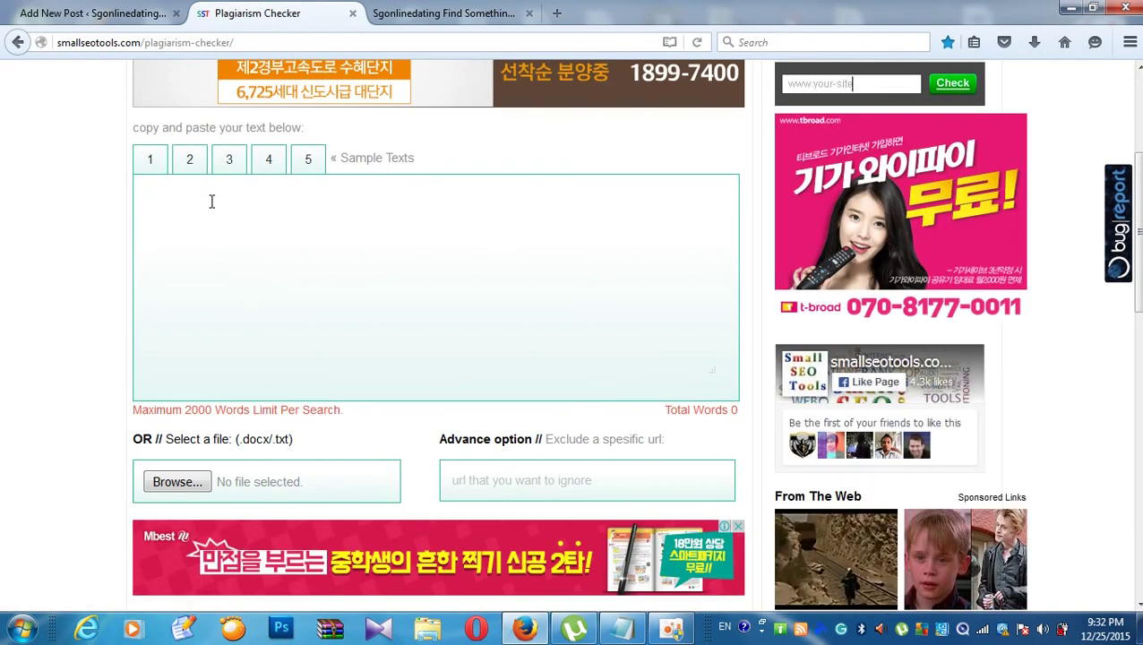
key(ctrl+v)
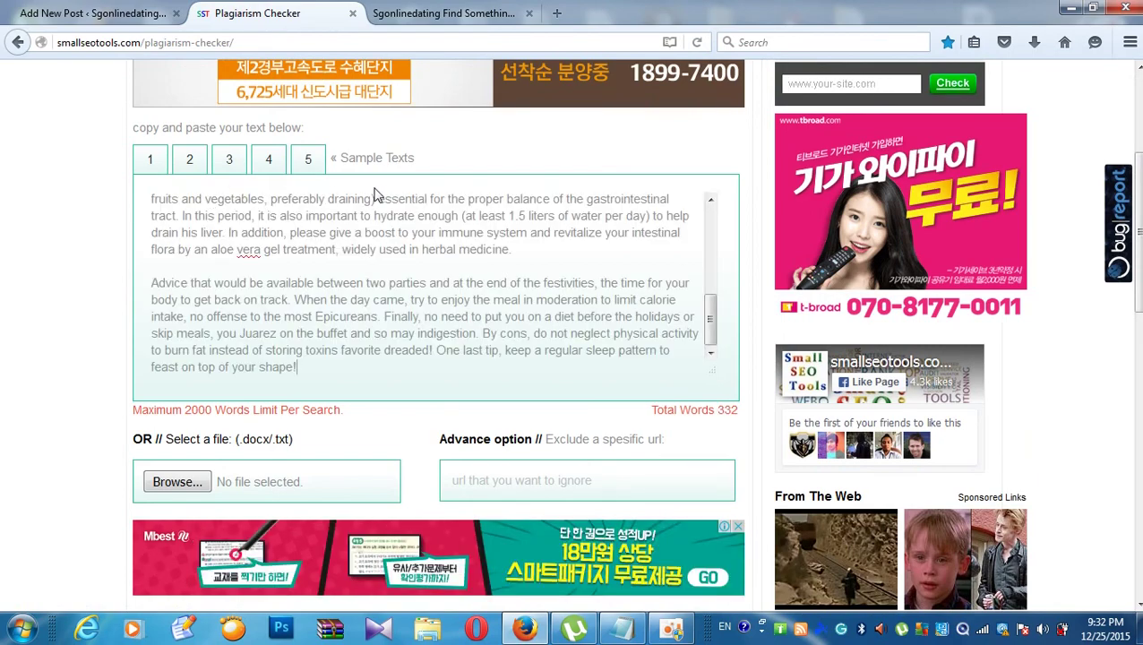
scroll(393, 436, down, 3)
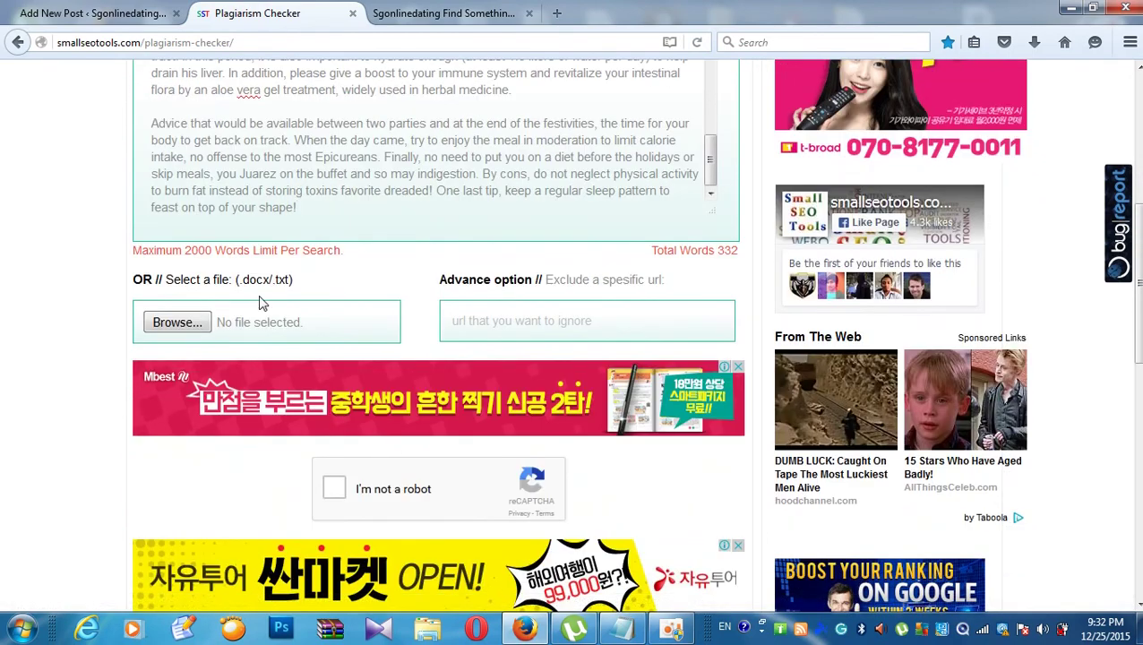
scroll(215, 256, up, 7)
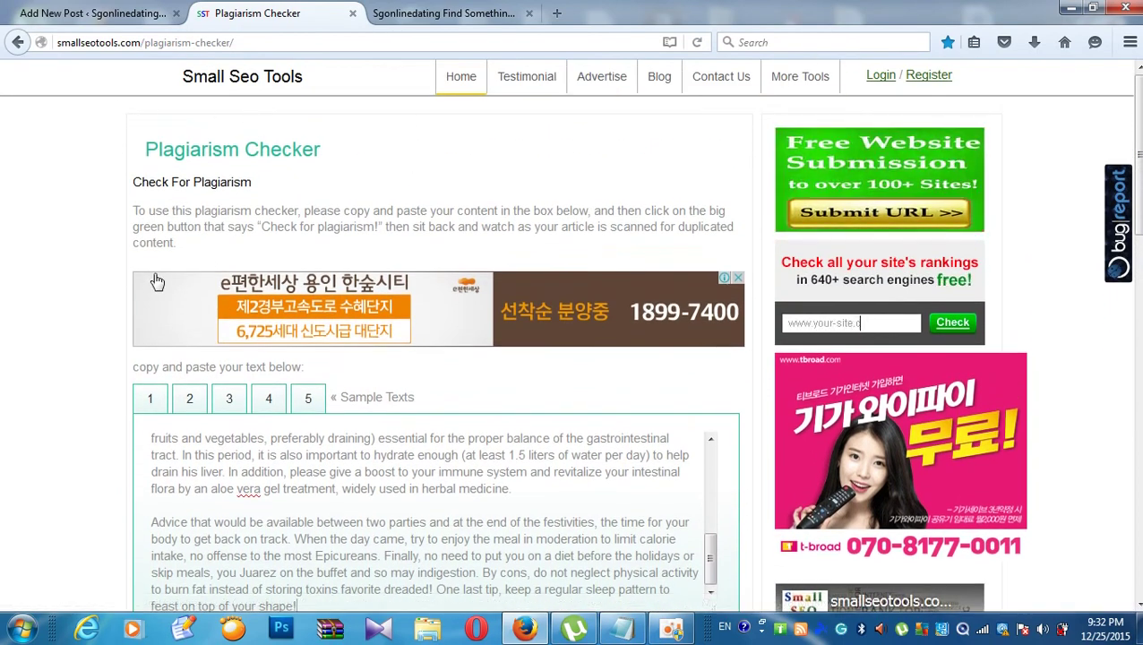
scroll(172, 294, down, 3)
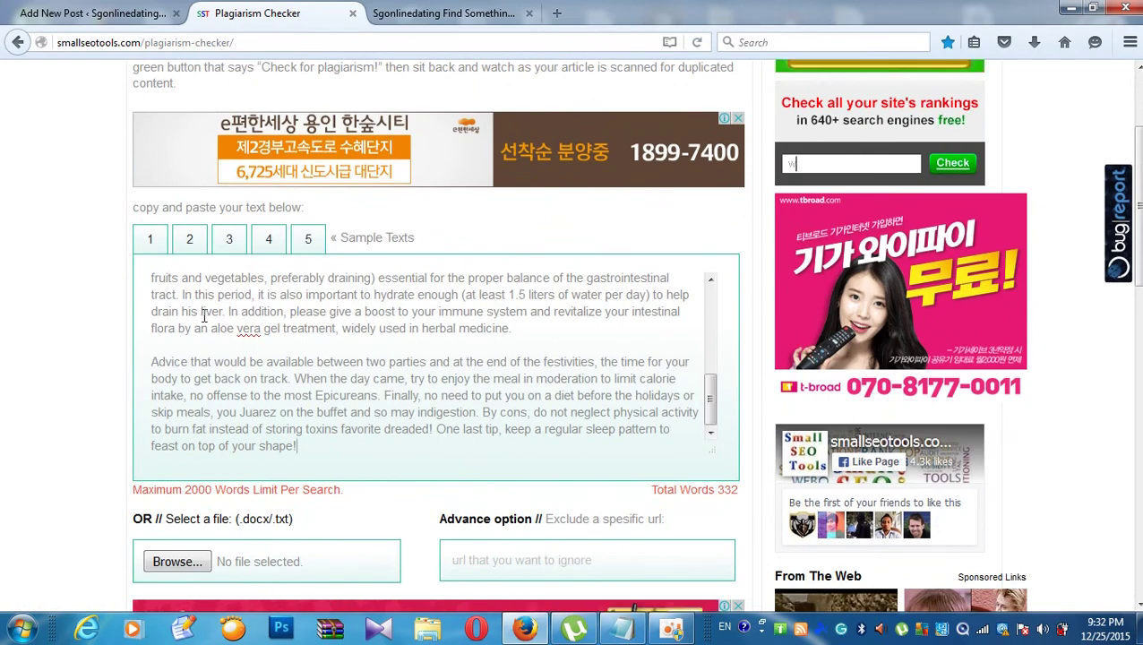
scroll(205, 315, down, 2)
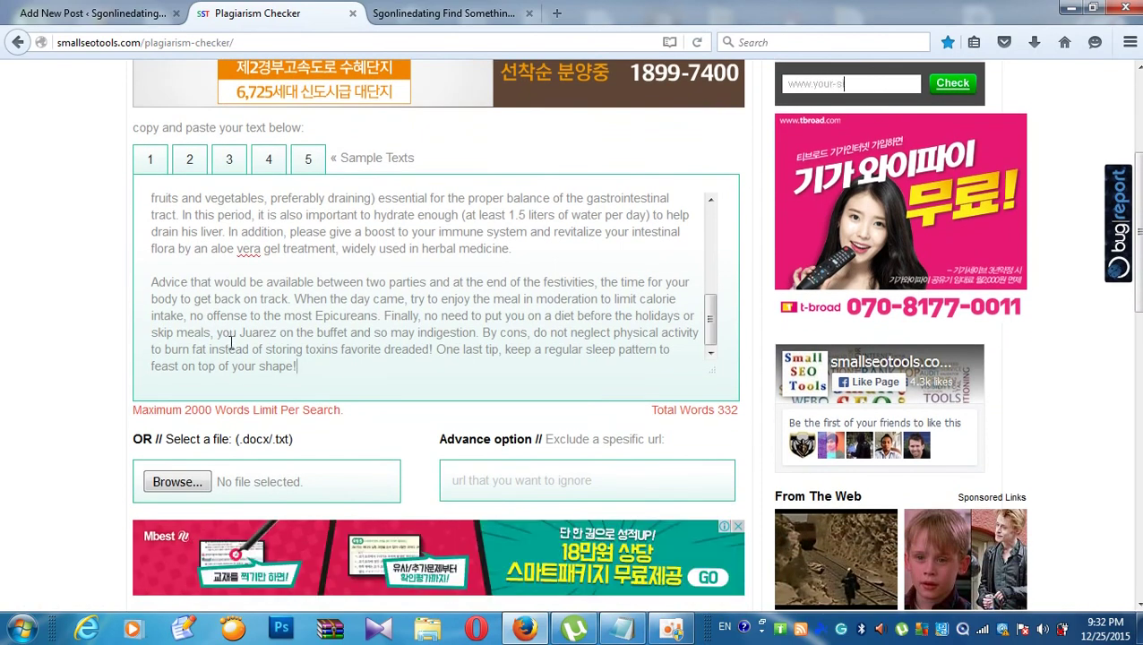
- Pass the "I'm not a robot" check, run the plagiarism check and go through the sentence results
scroll(233, 345, down, 3)
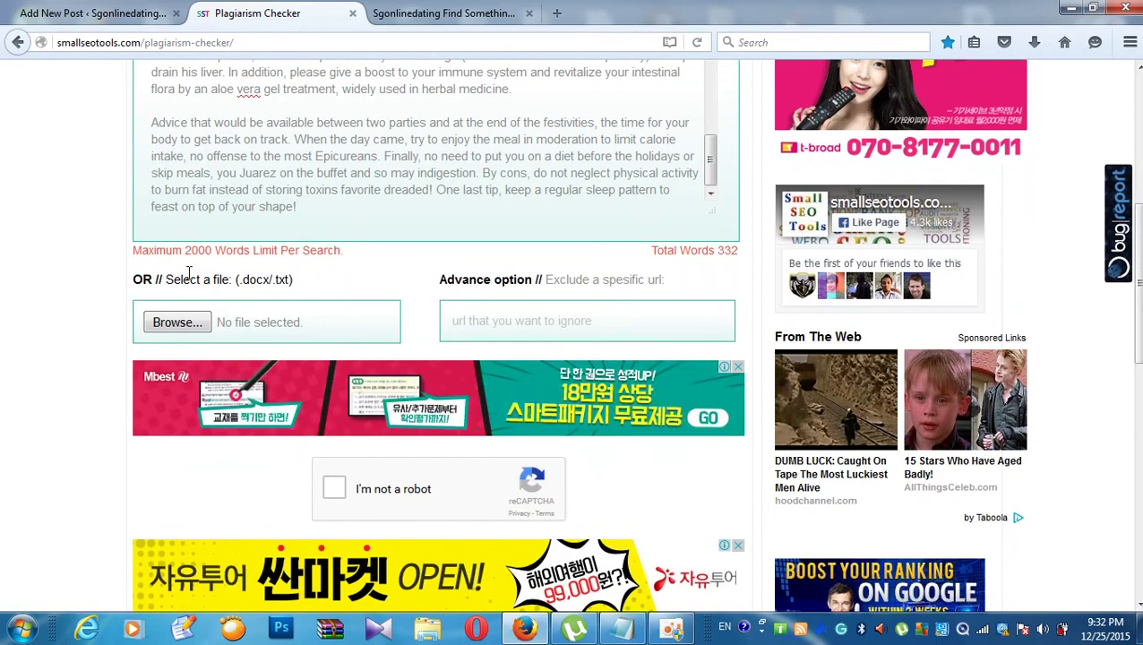
scroll(255, 301, down, 1)
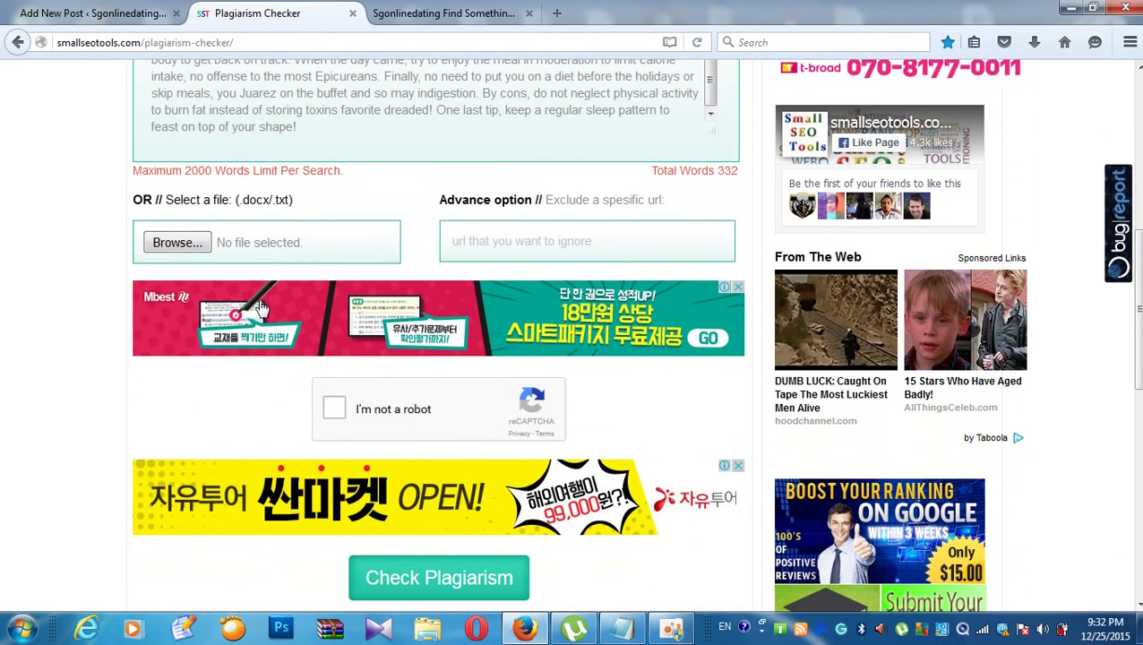
click(338, 411)
scroll(344, 398, down, 2)
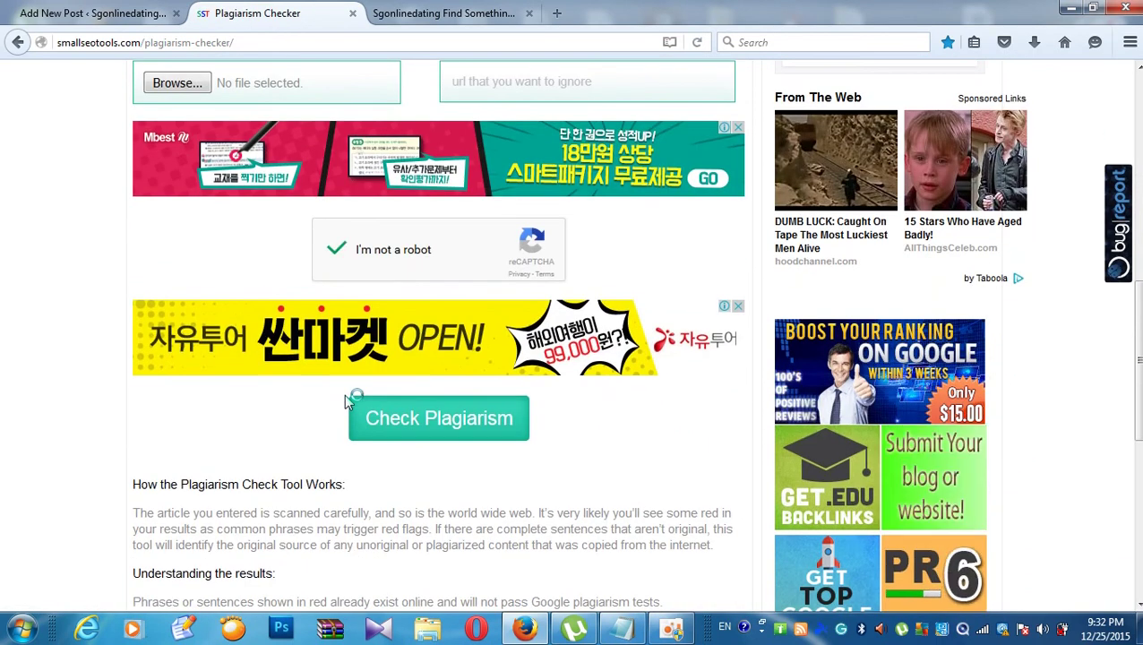
click(436, 428)
scroll(436, 425, down, 1)
scroll(436, 428, down, 1)
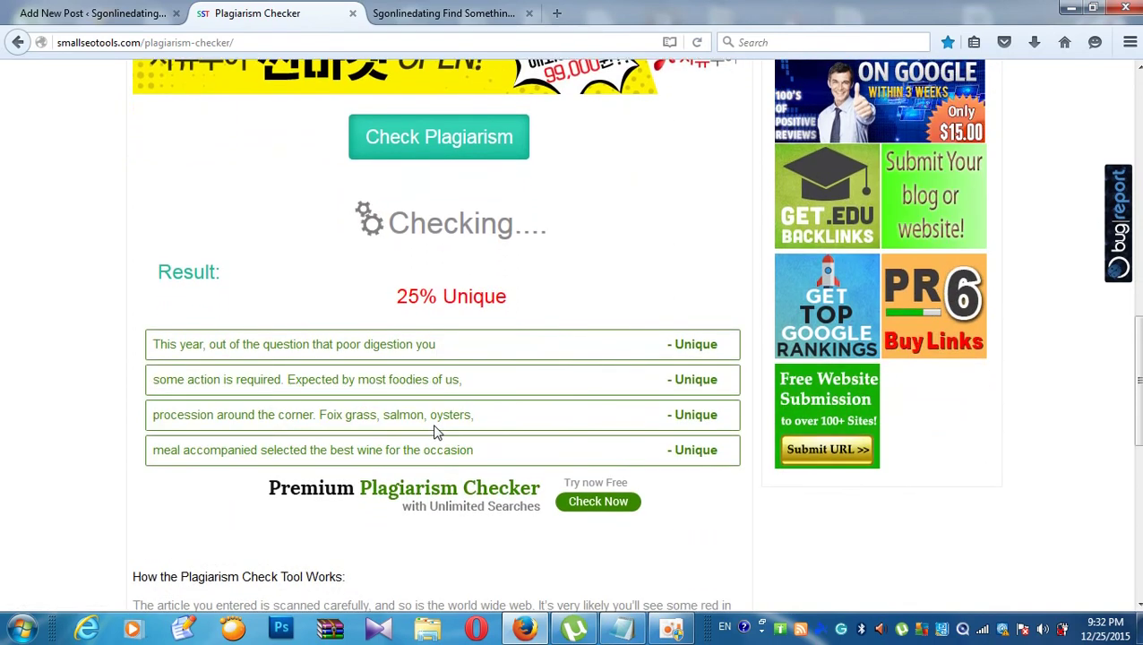
scroll(85, 307, down, 1)
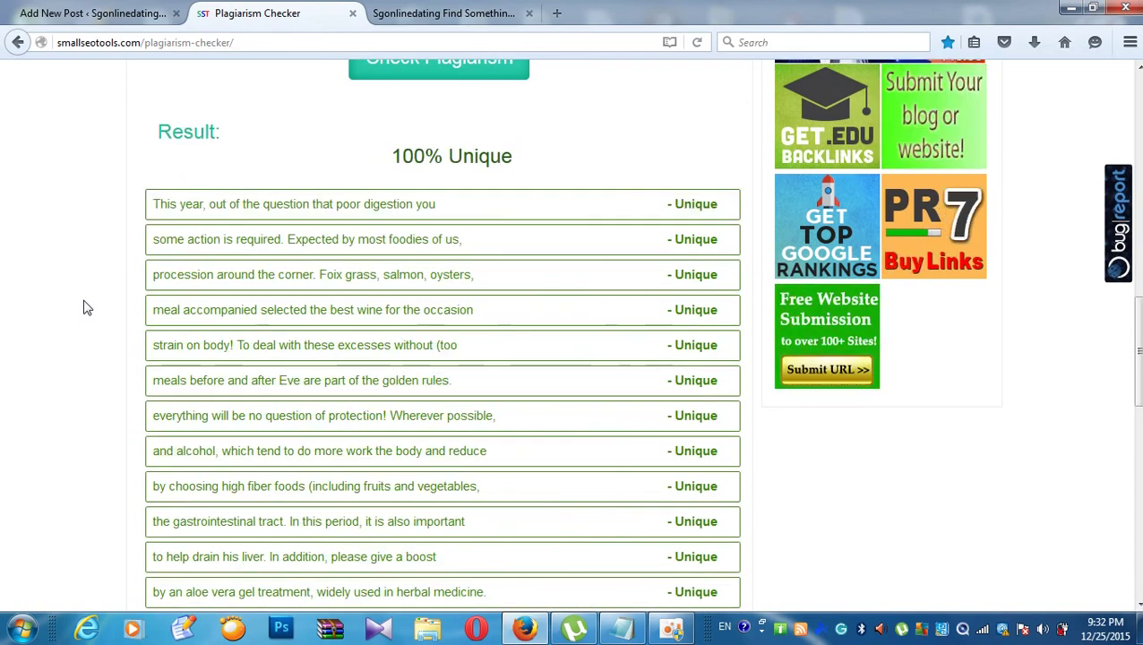
scroll(85, 307, down, 5)
- Open the Grammar Checker from the Small SEO Tools home page and paste the copied article into its text box
scroll(85, 308, up, 15)
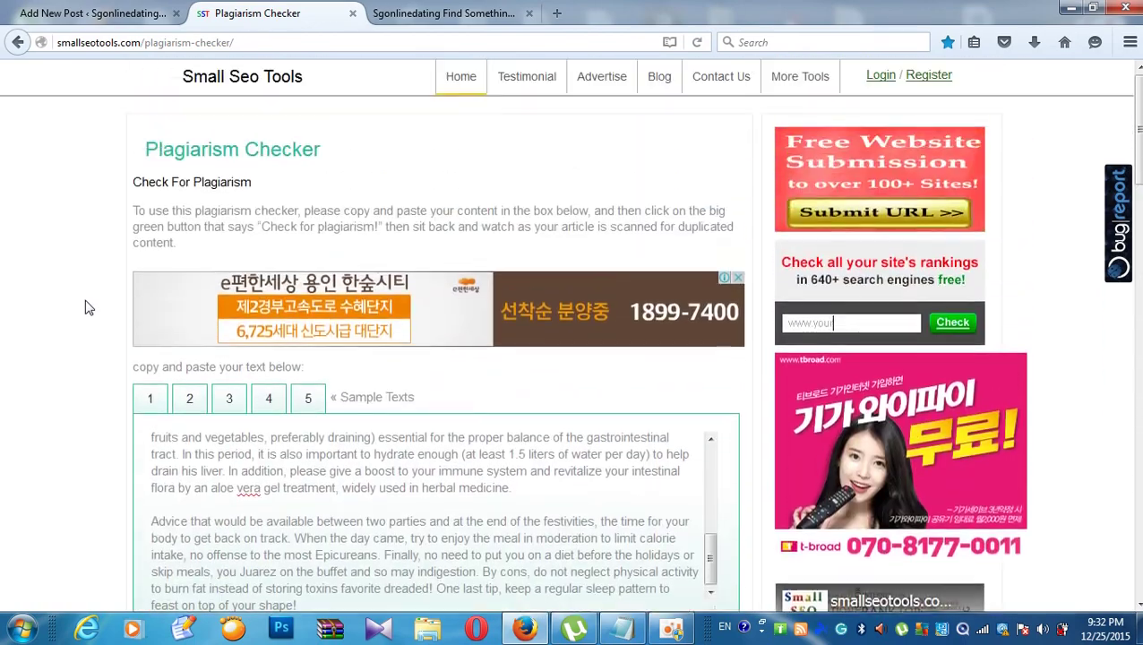
click(449, 87)
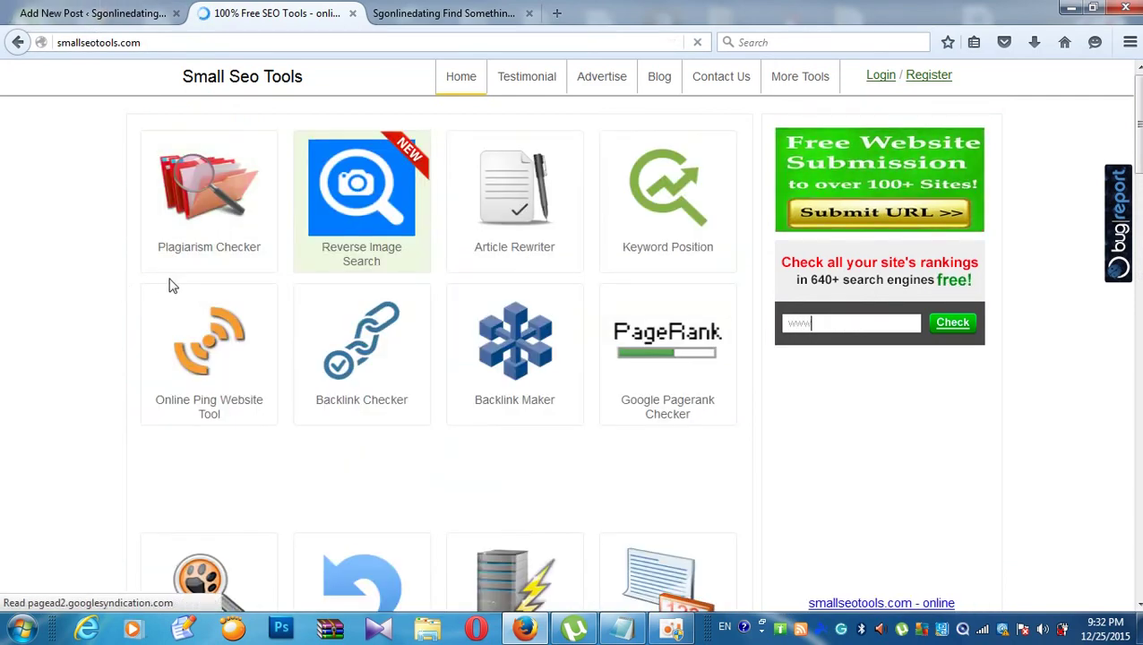
scroll(231, 254, down, 20)
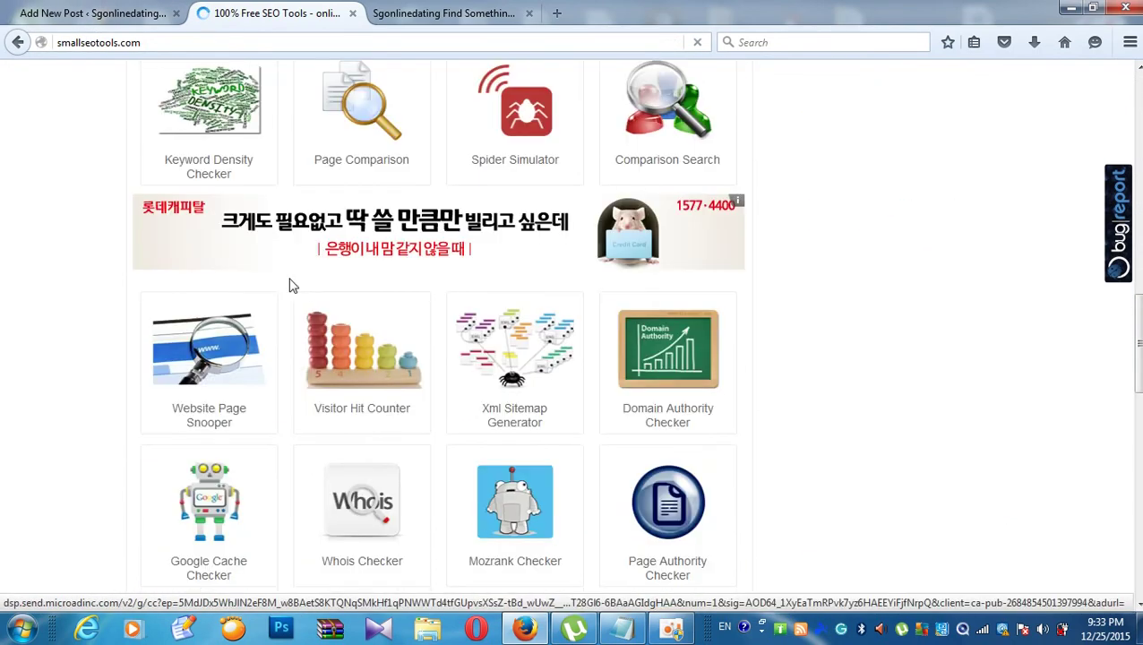
scroll(260, 283, down, 7)
click(524, 479)
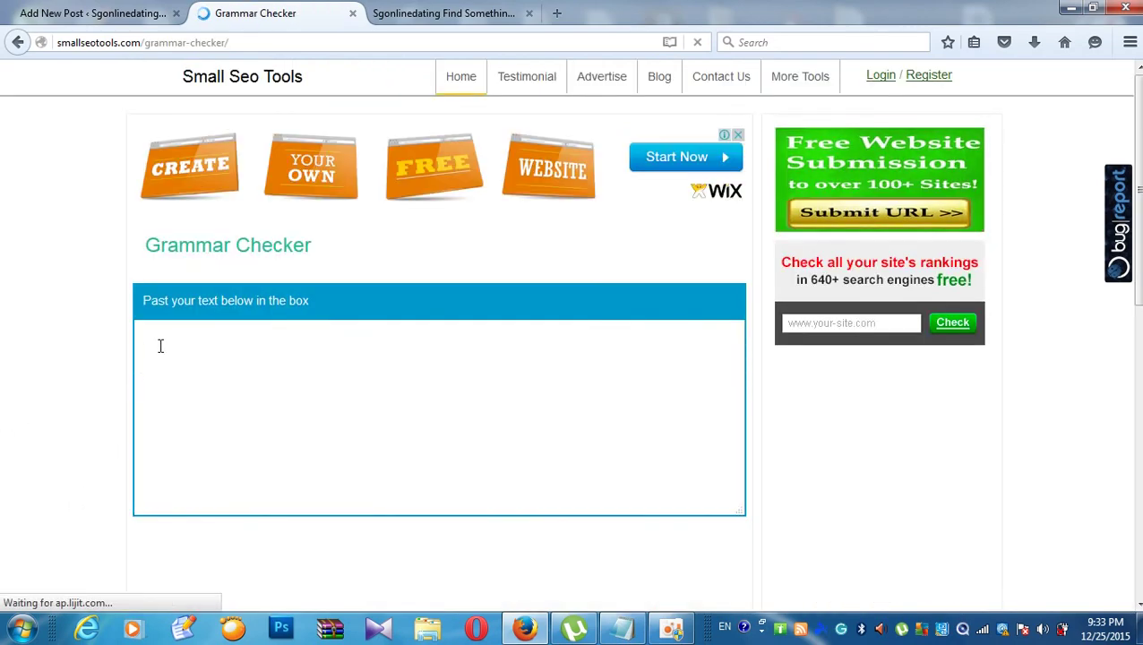
click(160, 345)
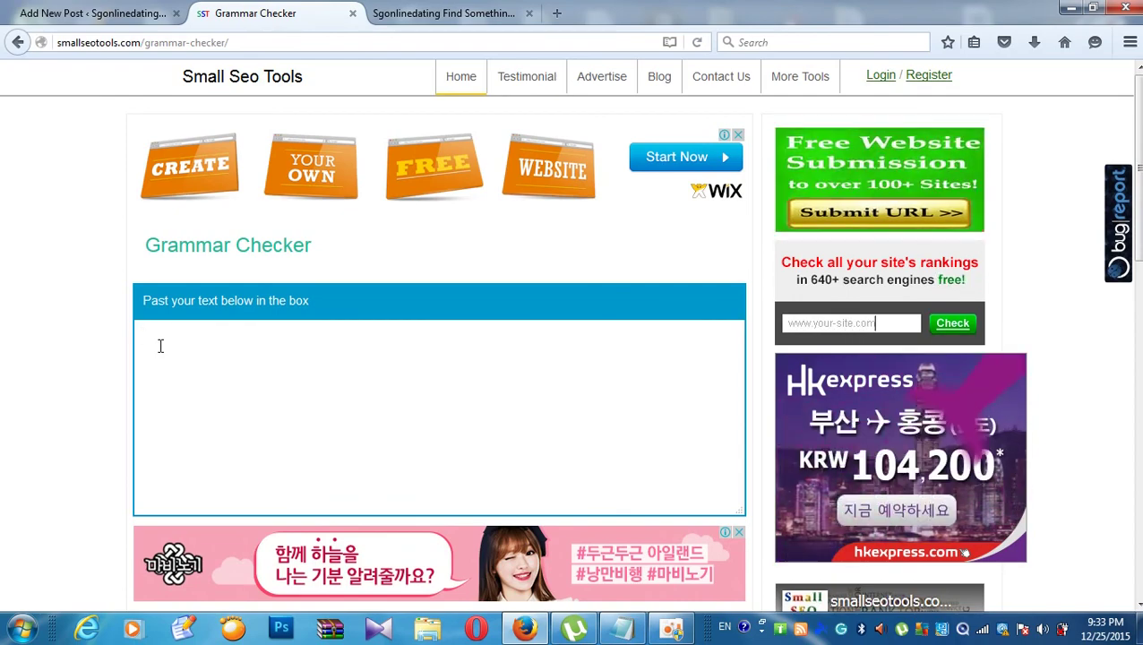
key(ctrl+v)
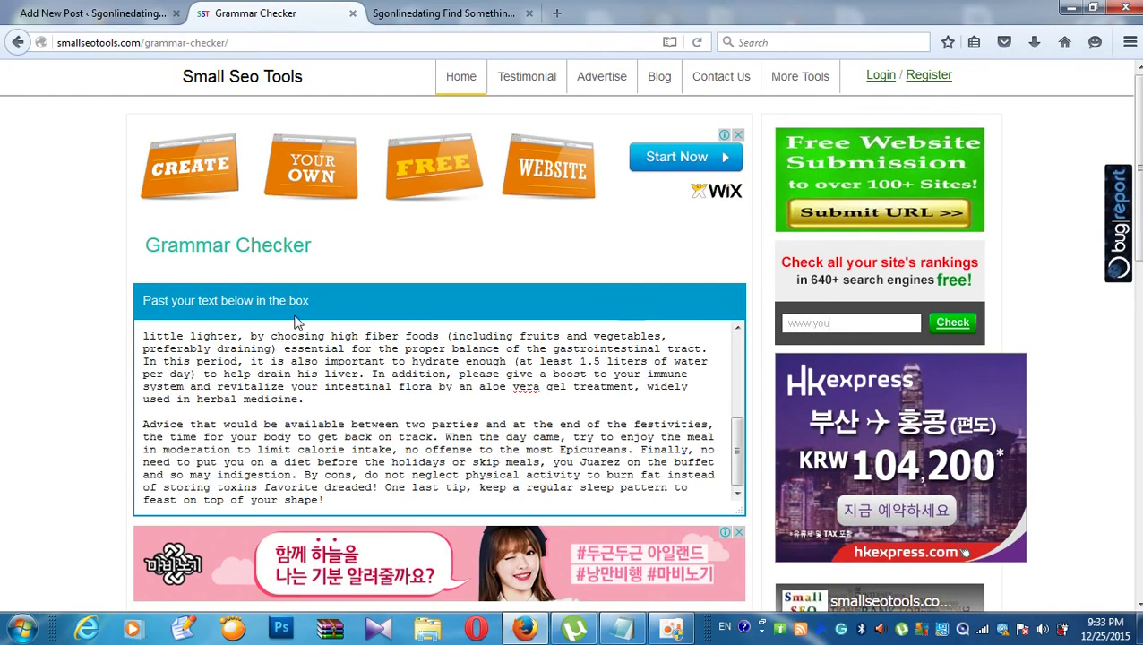
- Complete the robot check by selecting the palm tree images, and run the grammar check on the article
scroll(287, 336, down, 3)
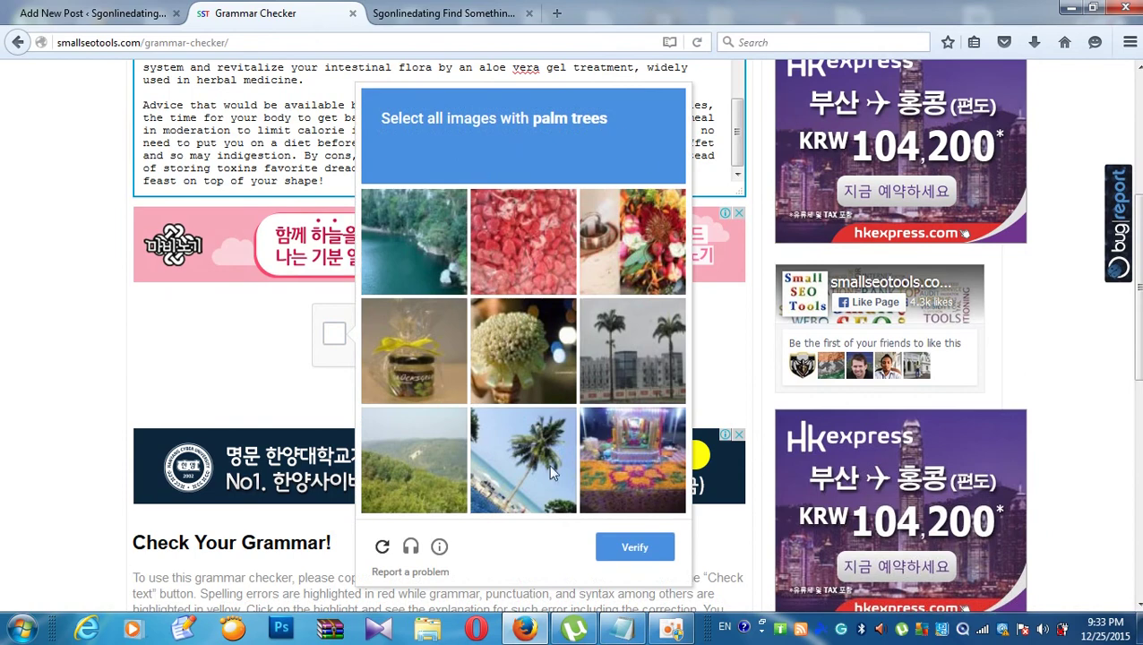
click(627, 377)
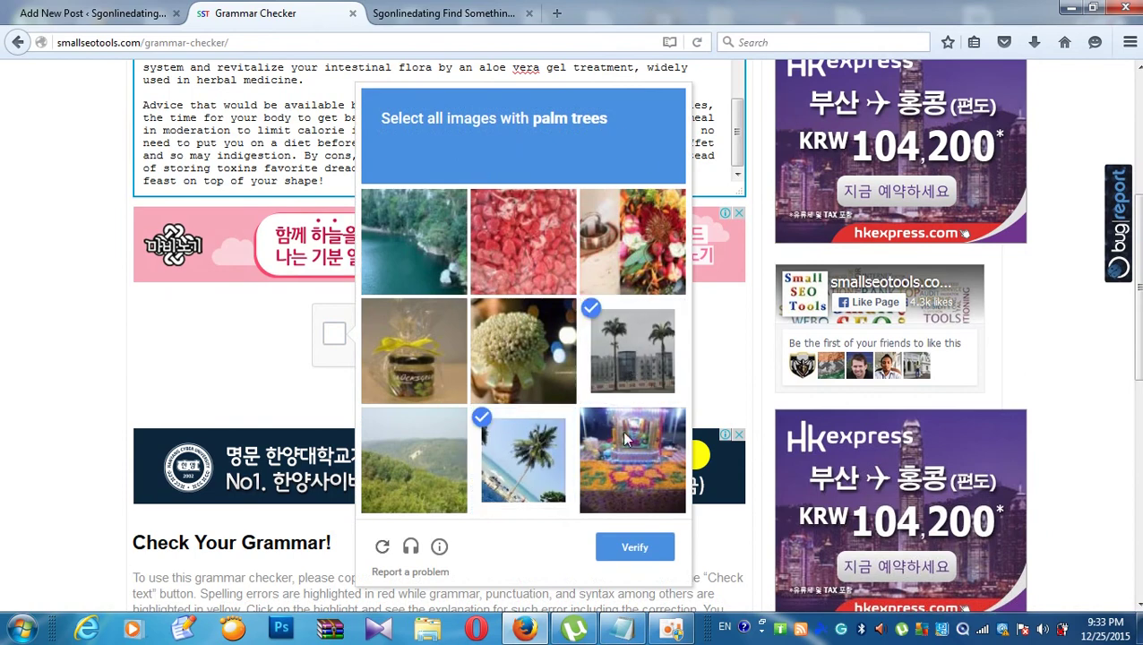
click(609, 550)
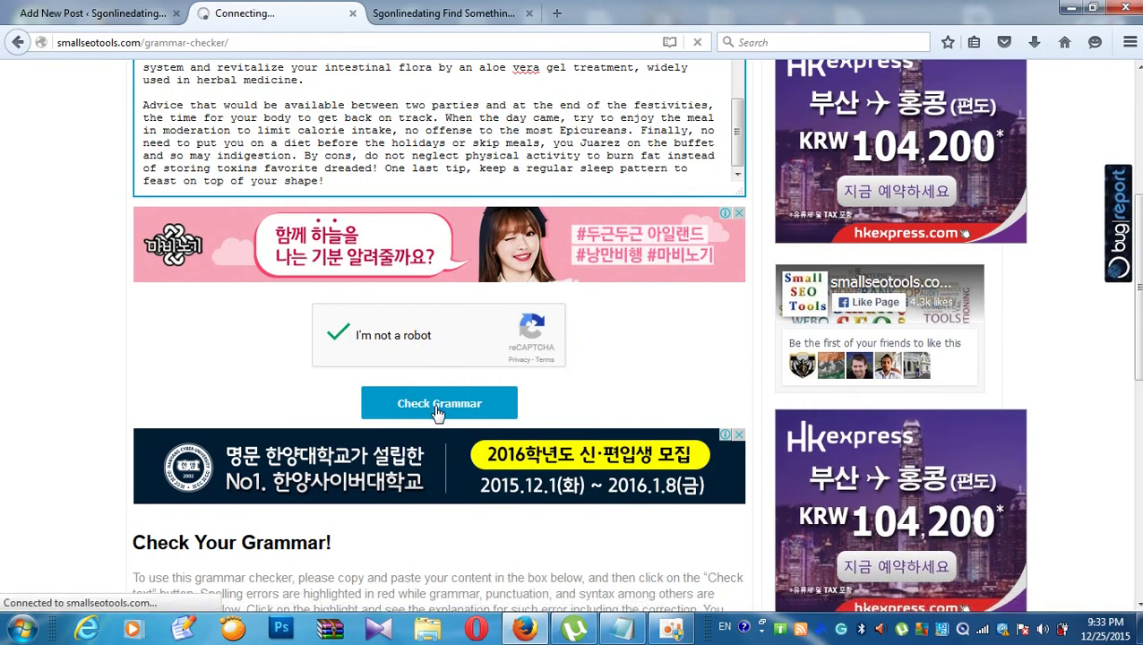
click(437, 405)
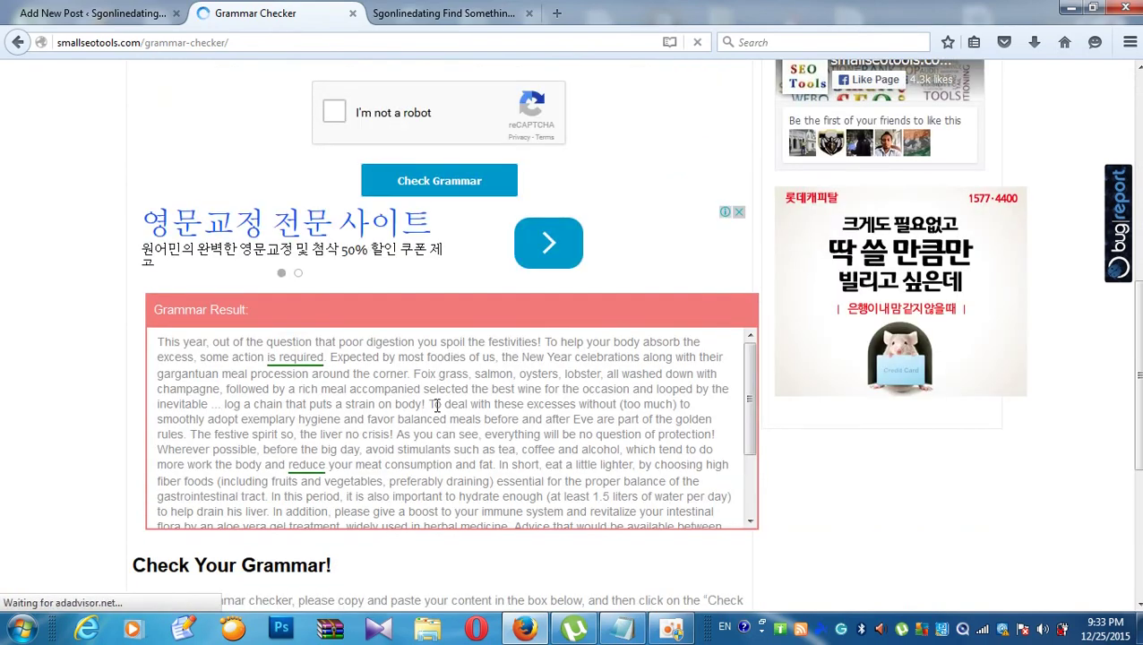
- Examine the grammar result for marked phrases from the article's opening sentence to its end
scroll(438, 405, down, 2)
scroll(439, 401, up, 2)
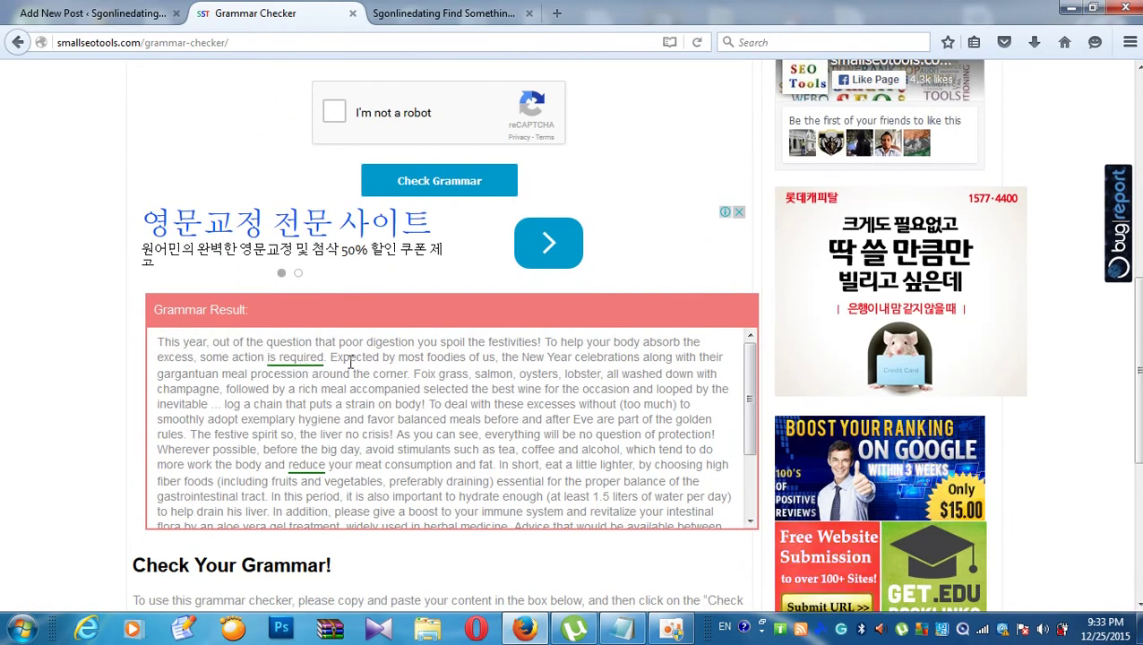
scroll(421, 390, down, 5)
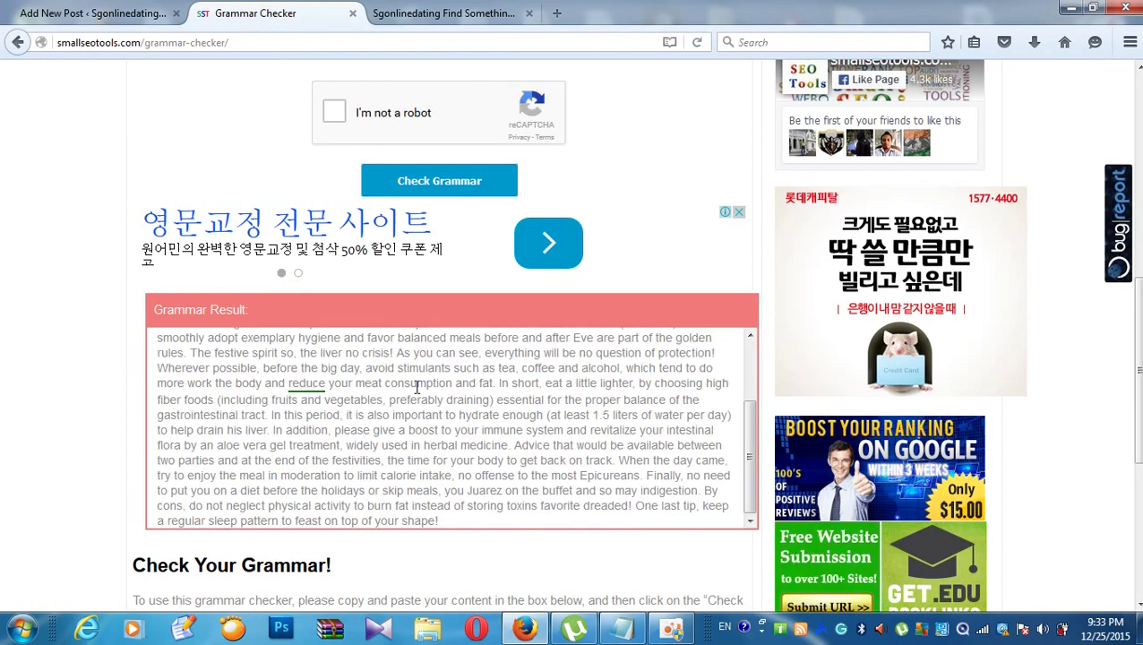
scroll(403, 395, down, 1)
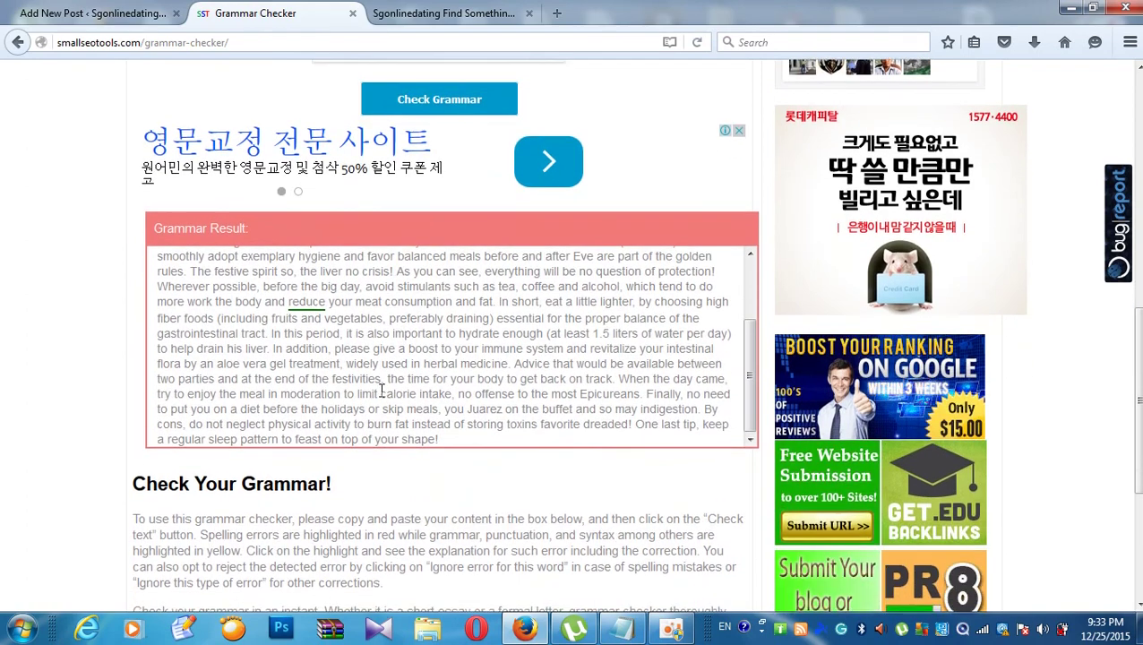
scroll(384, 396, down, 2)
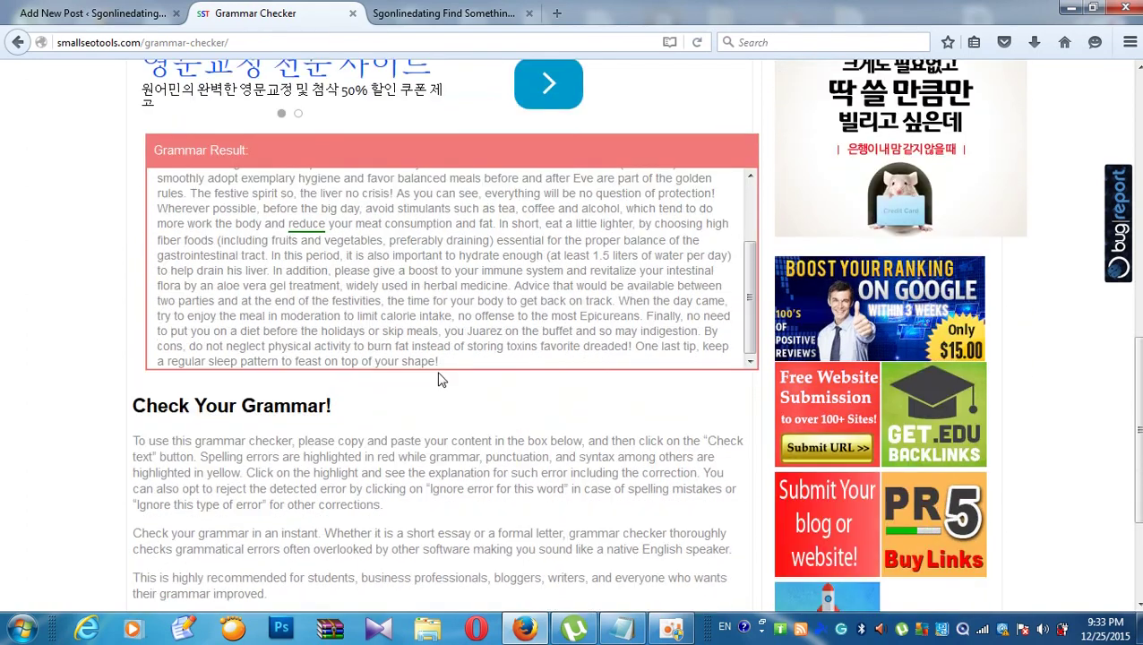
scroll(365, 317, up, 2)
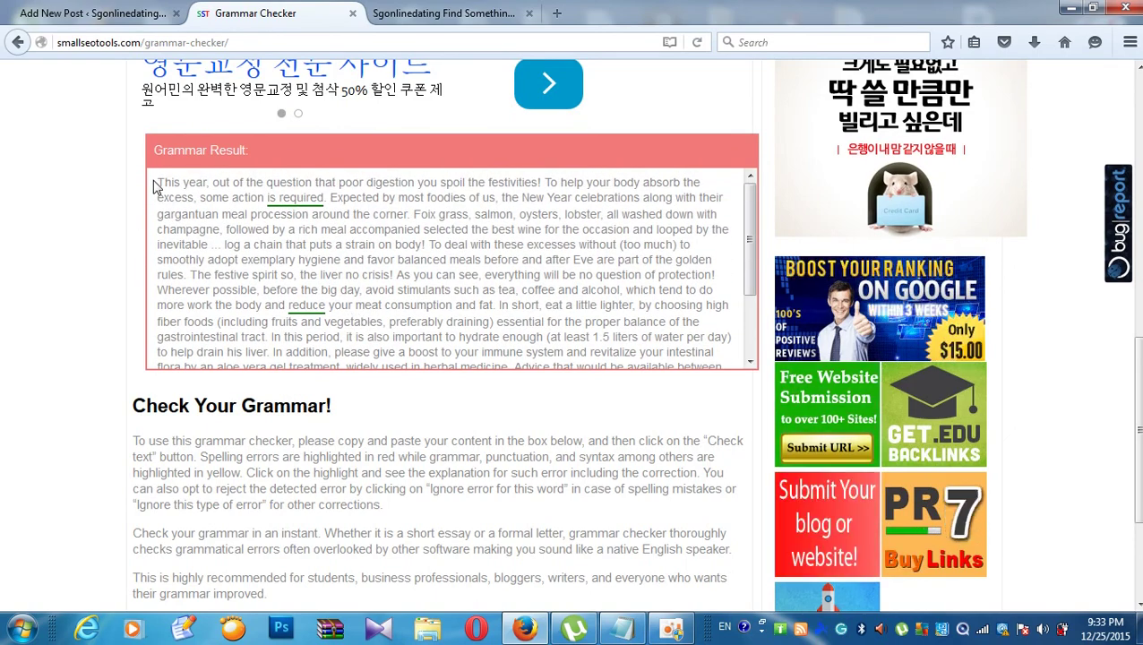
- Reread the full grammar result, checking the wording around each underlined phrase through to the article's closing tip
drag(157, 183, 325, 290)
scroll(412, 327, down, 2)
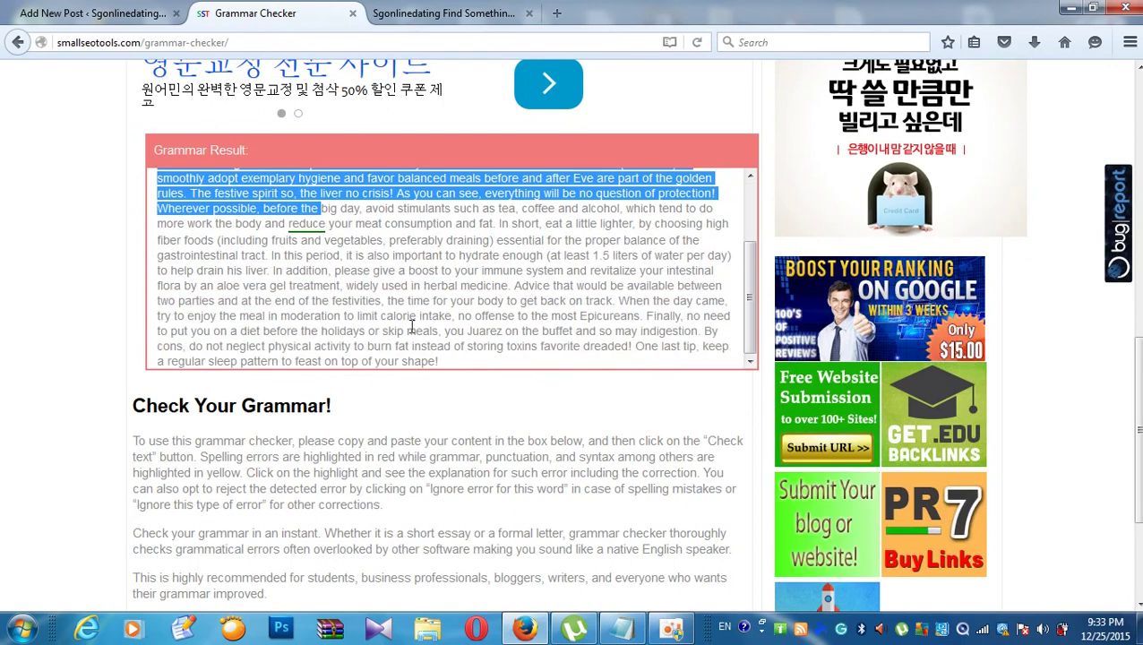
click(452, 370)
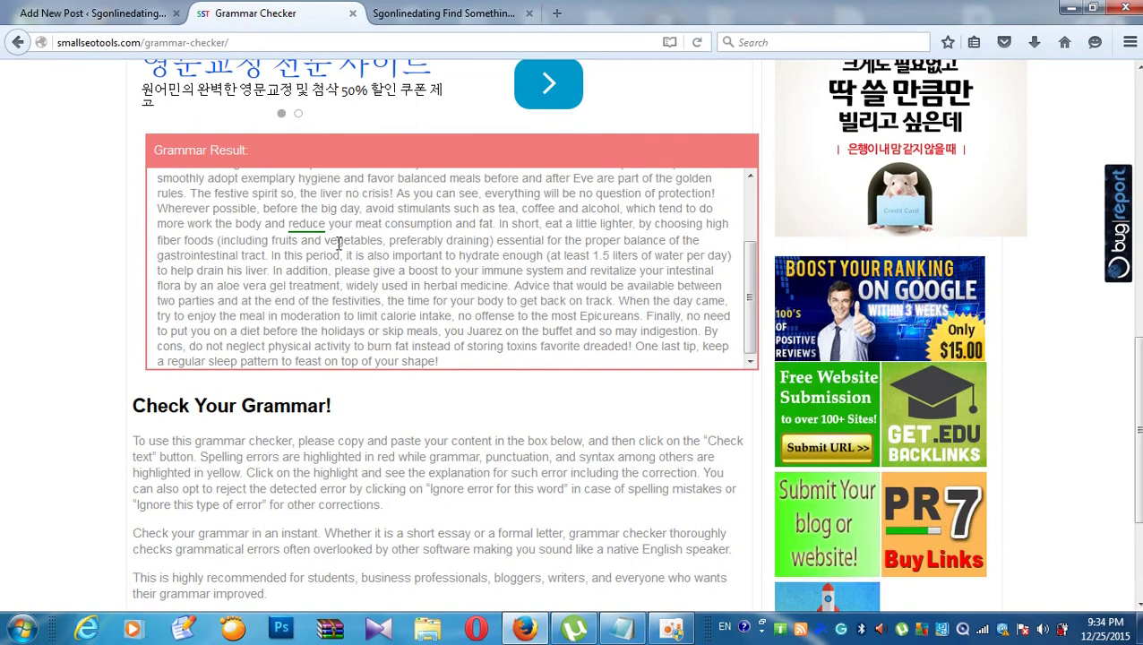
scroll(339, 242, up, 3)
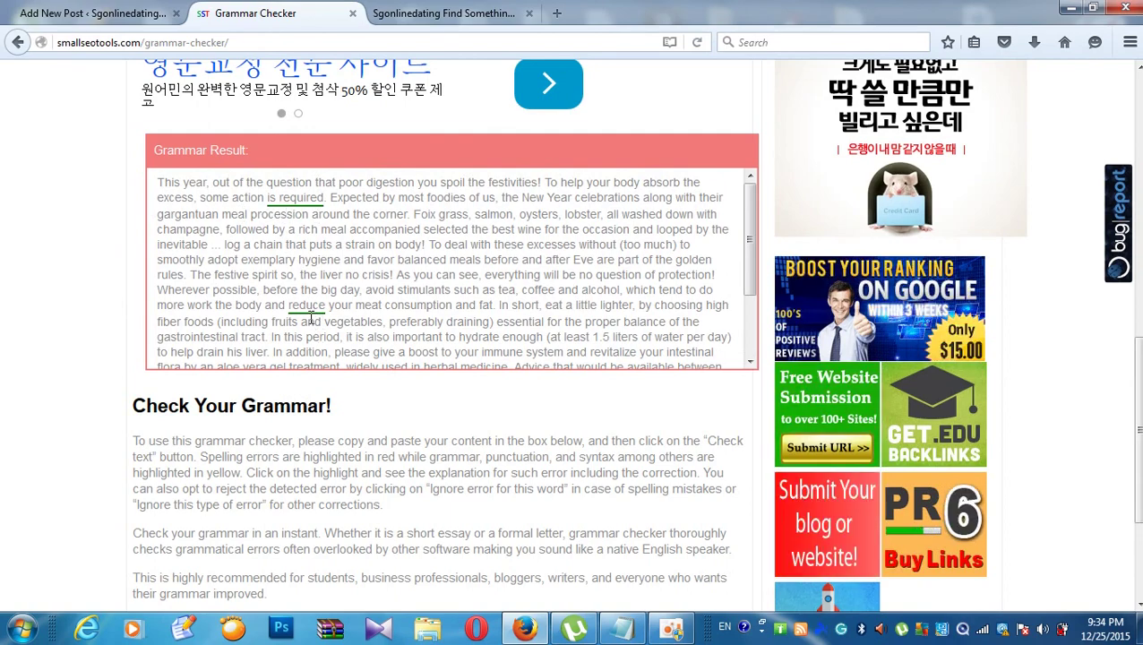
scroll(322, 215, down, 3)
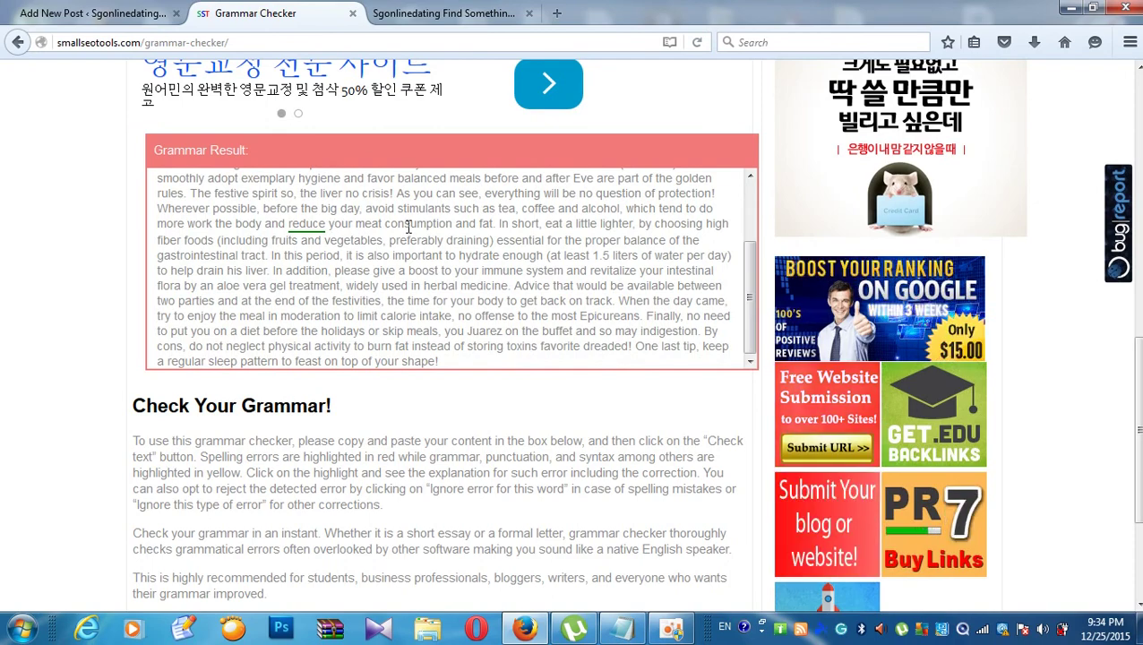
scroll(362, 241, up, 3)
scroll(102, 238, up, 2)
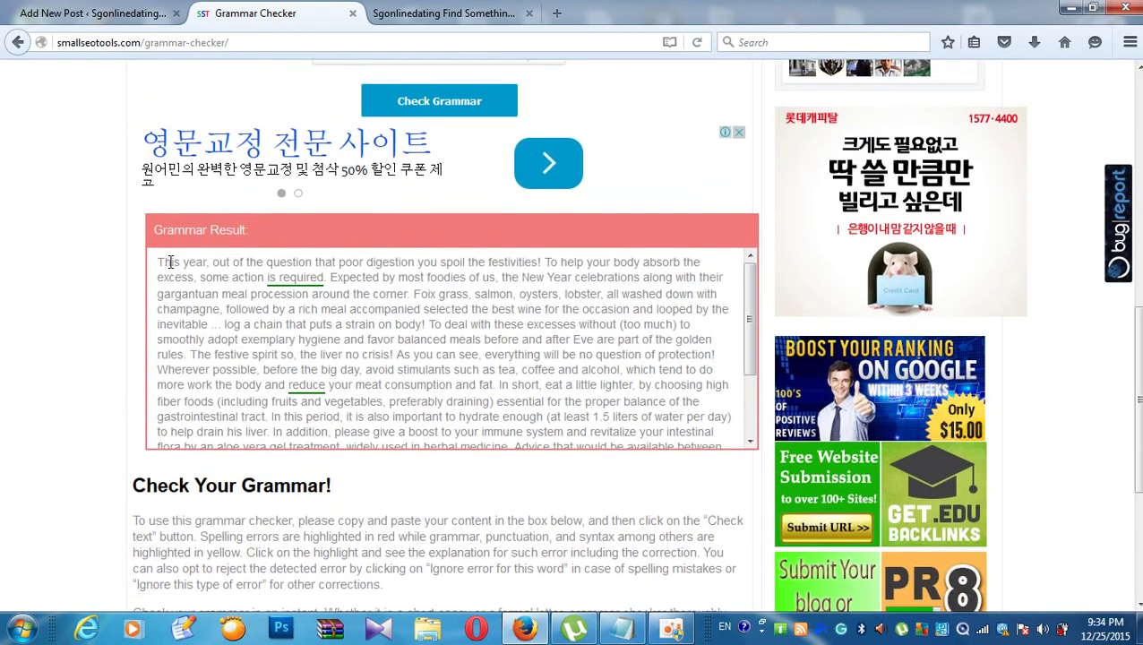
drag(156, 263, 454, 422)
drag(451, 417, 450, 209)
click(450, 208)
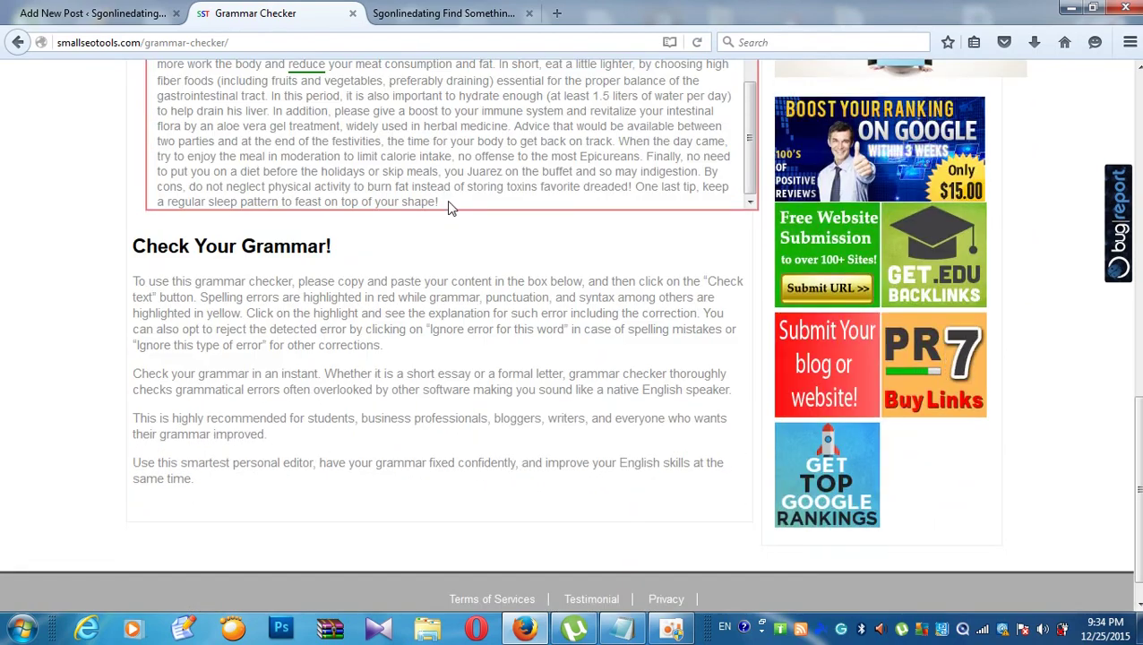
scroll(451, 205, up, 3)
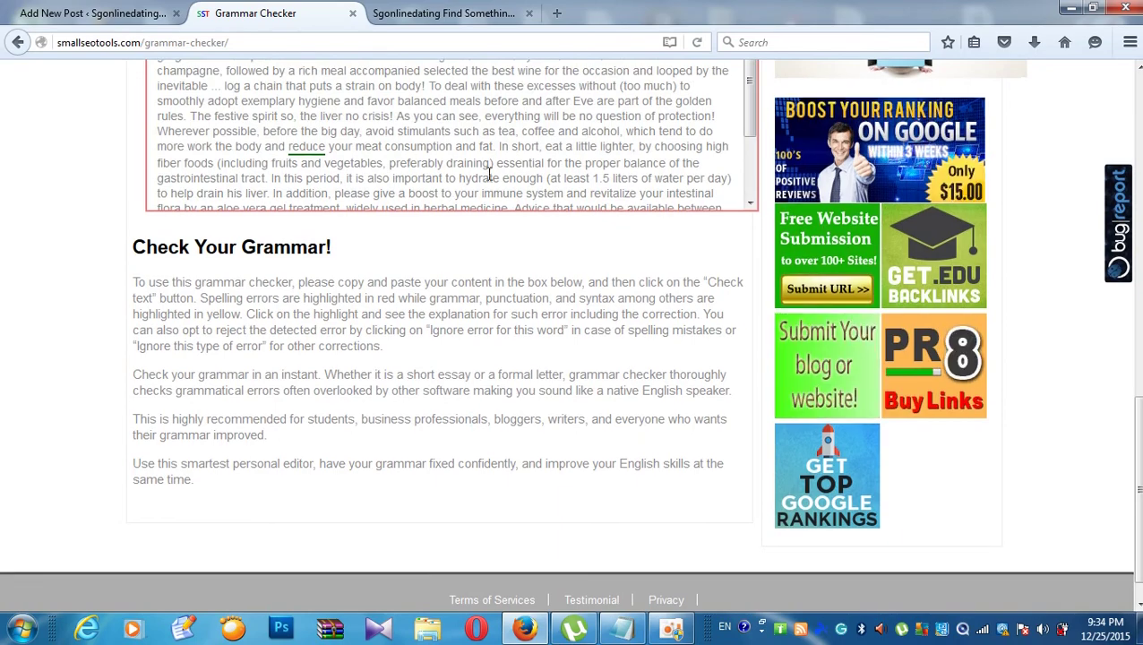
scroll(451, 202, up, 5)
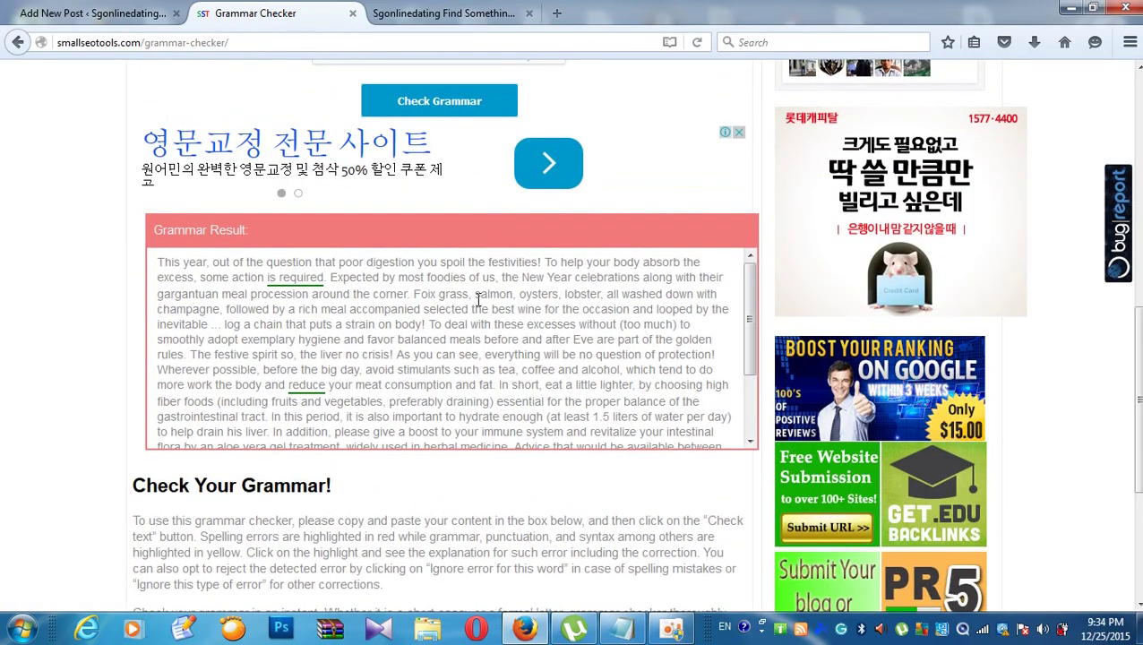
scroll(478, 299, down, 3)
scroll(473, 316, down, 2)
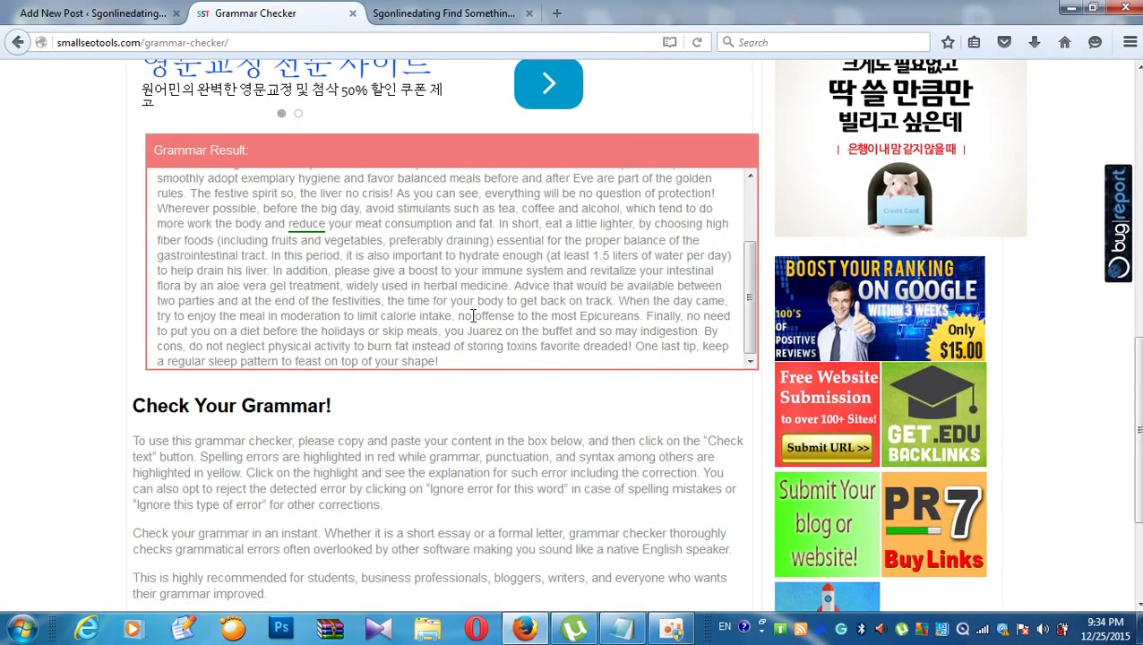
scroll(473, 318, down, 1)
scroll(473, 321, up, 1)
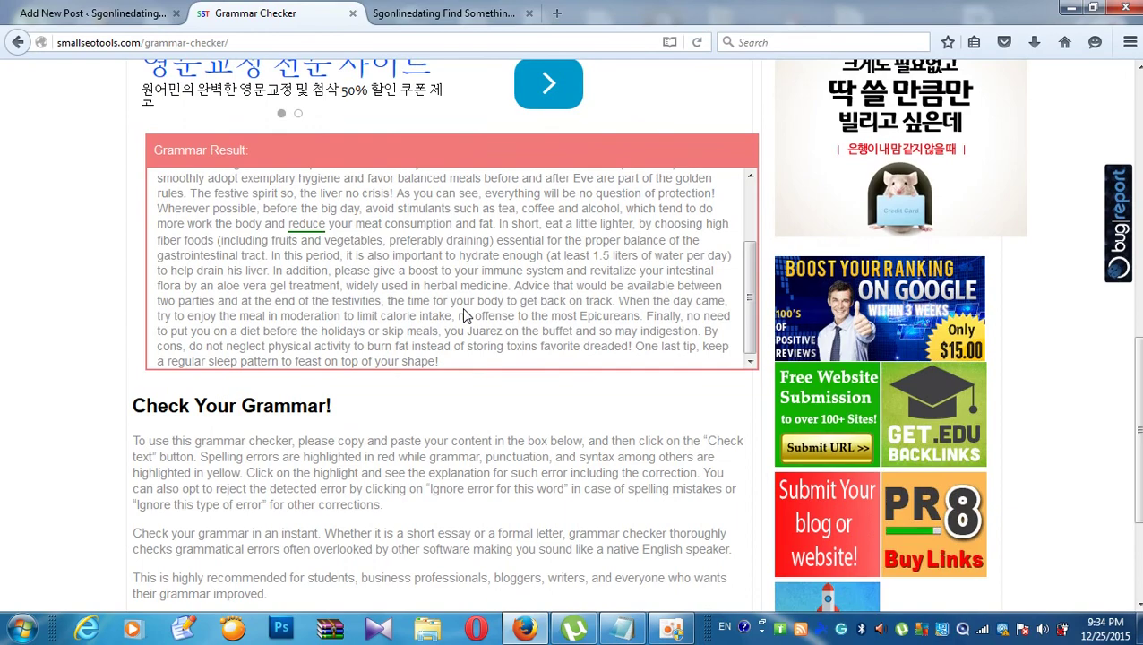
scroll(461, 307, up, 4)
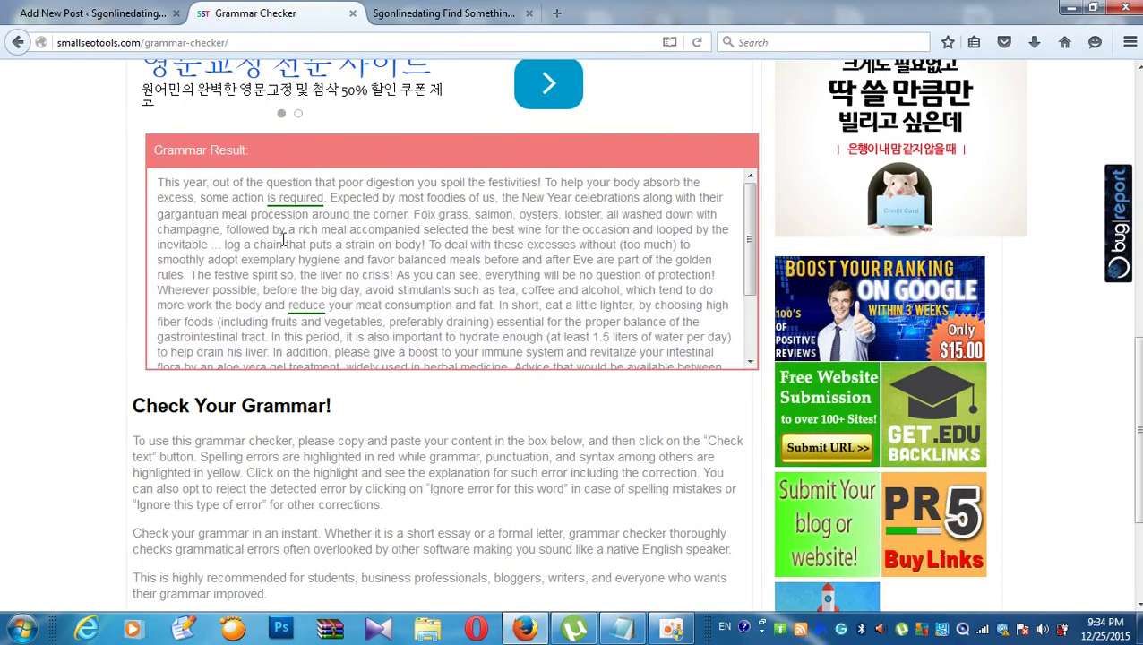
- Return to the WordPress draft, deselect the article text and read through its body from the opening heading to the last paragraph
click(59, 9)
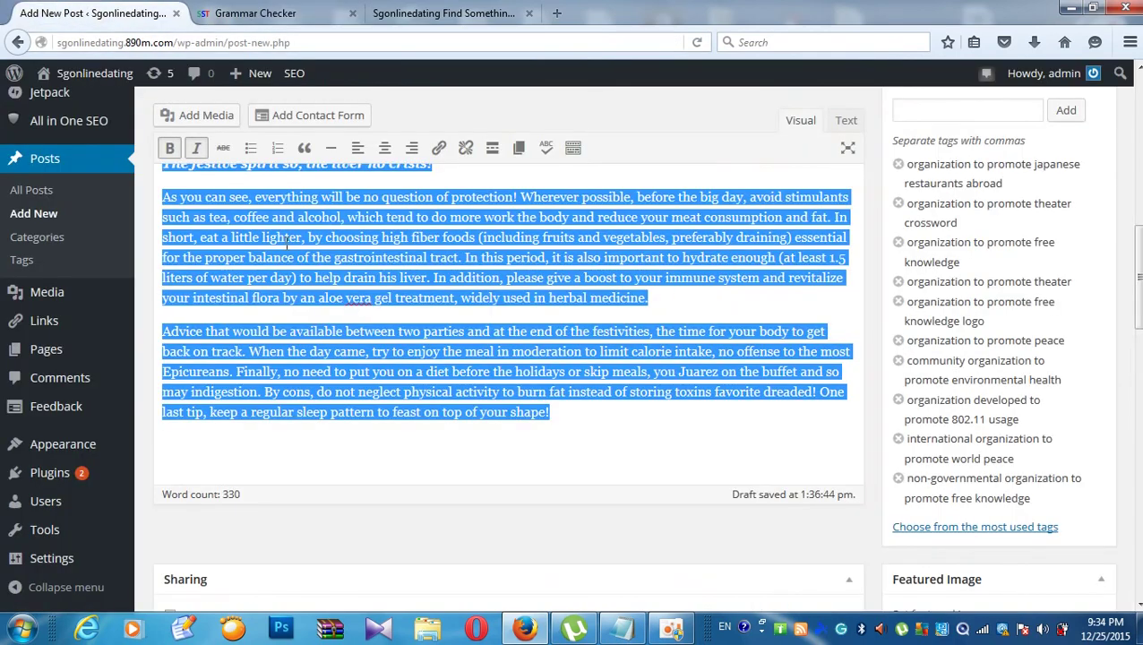
scroll(318, 330, up, 5)
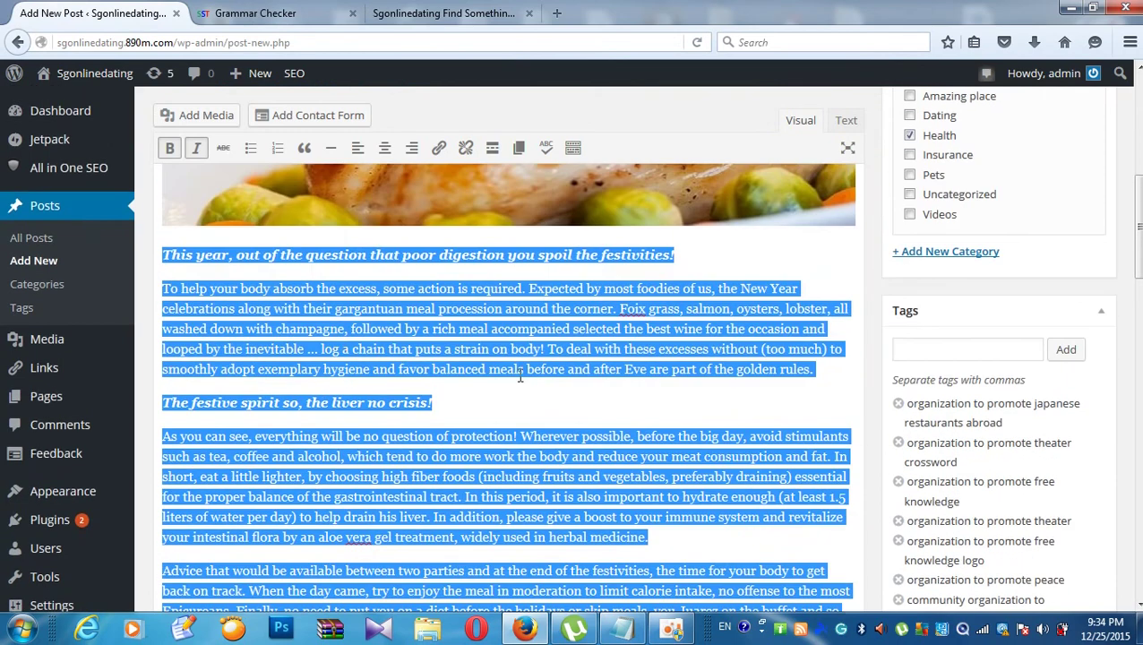
click(504, 409)
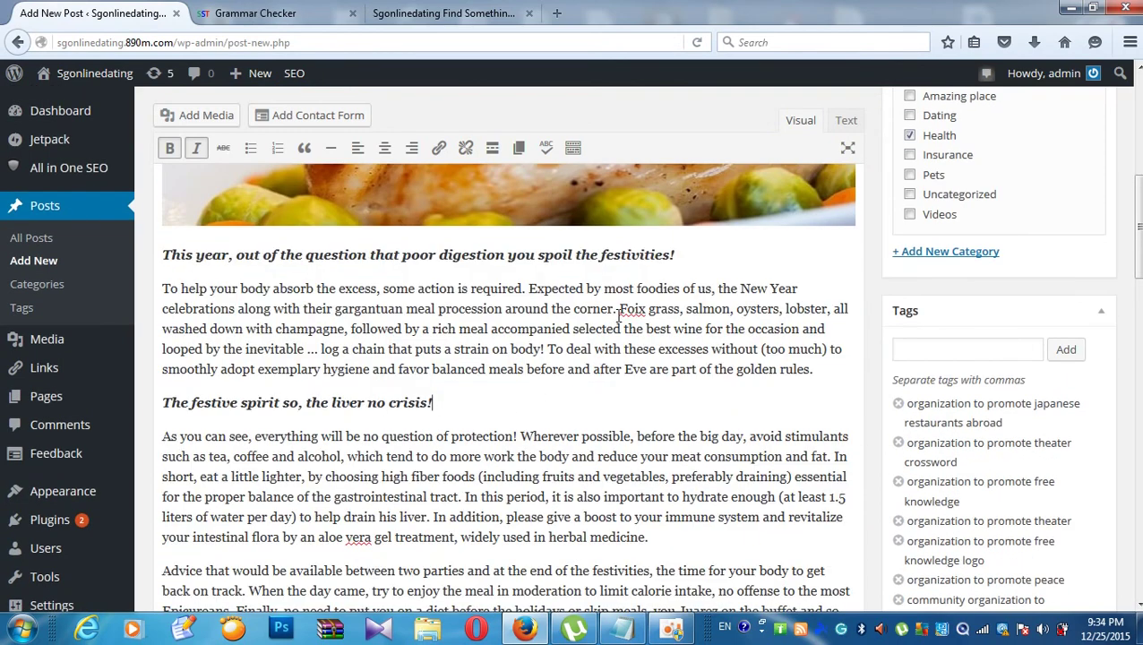
scroll(630, 321, down, 1)
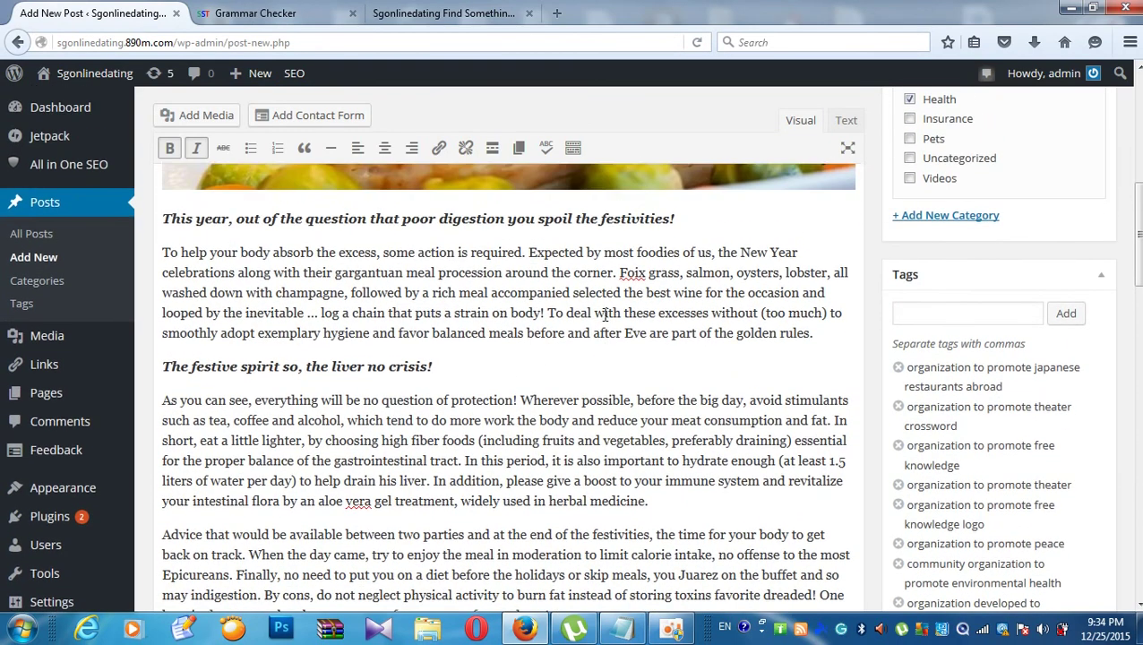
scroll(606, 316, up, 1)
scroll(616, 323, down, 7)
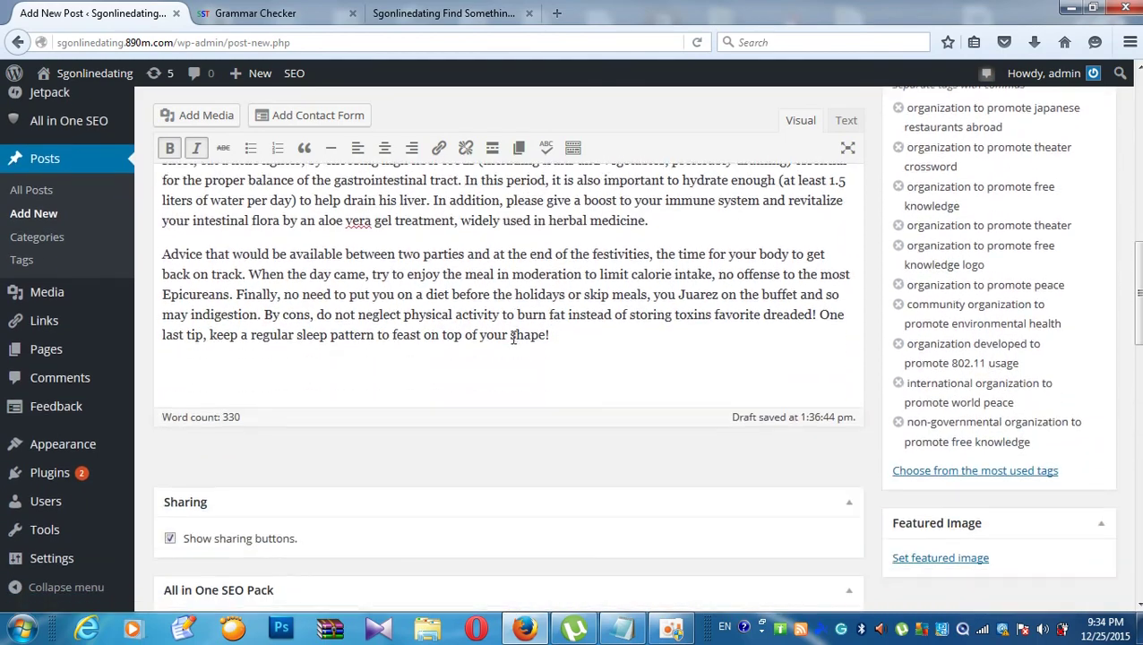
scroll(524, 358, up, 7)
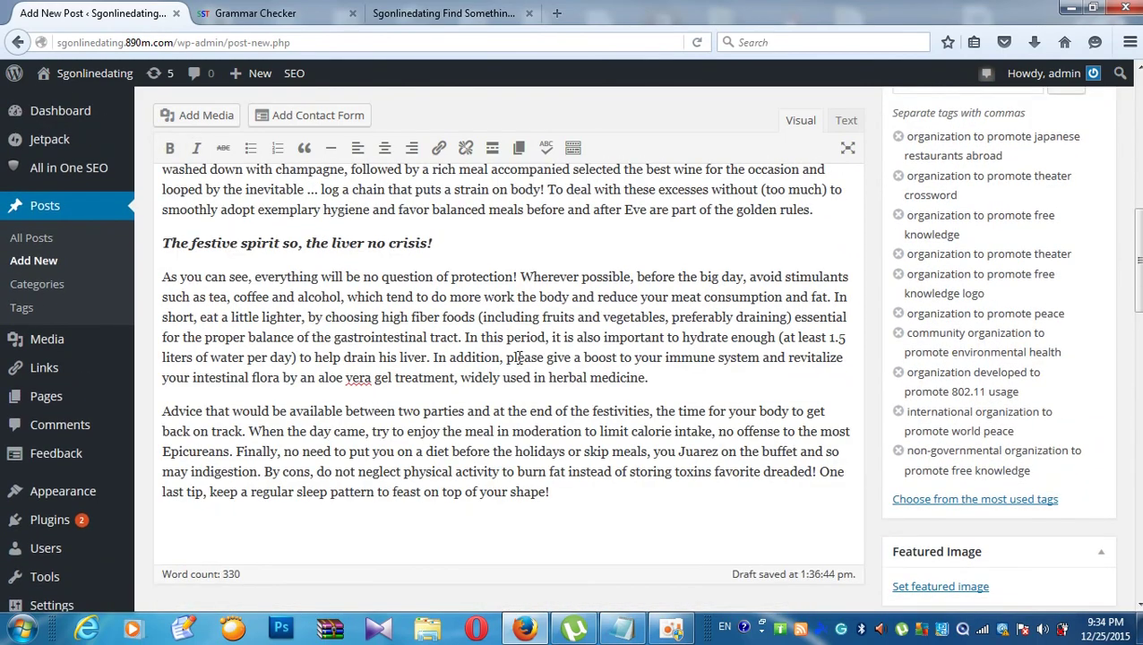
scroll(518, 358, down, 4)
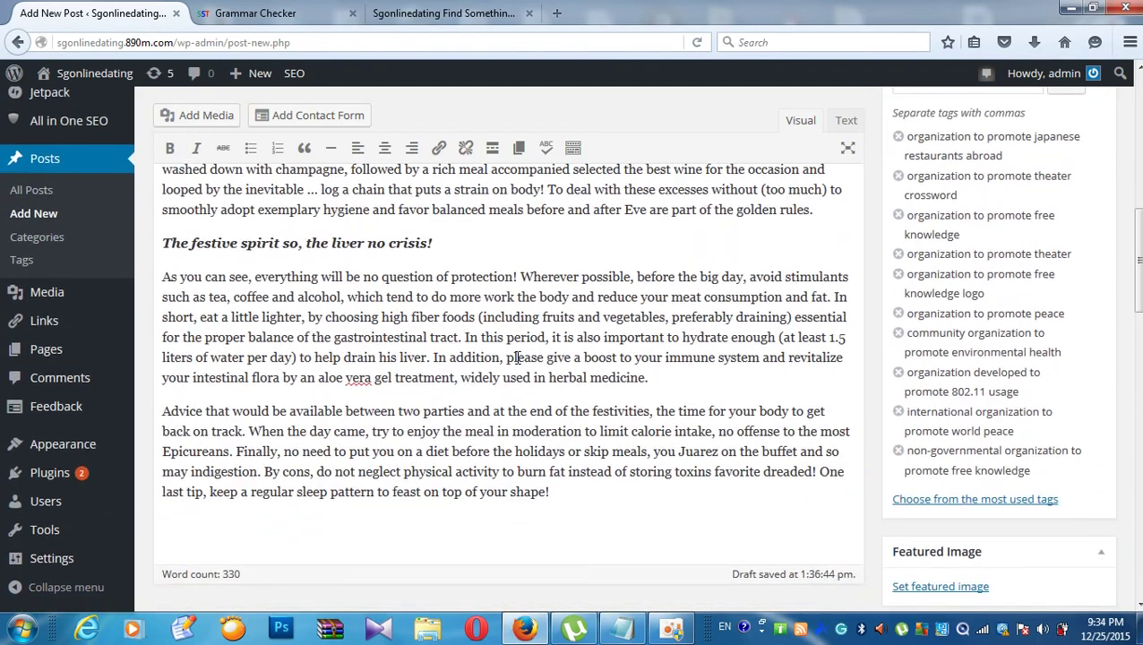
scroll(510, 350, up, 2)
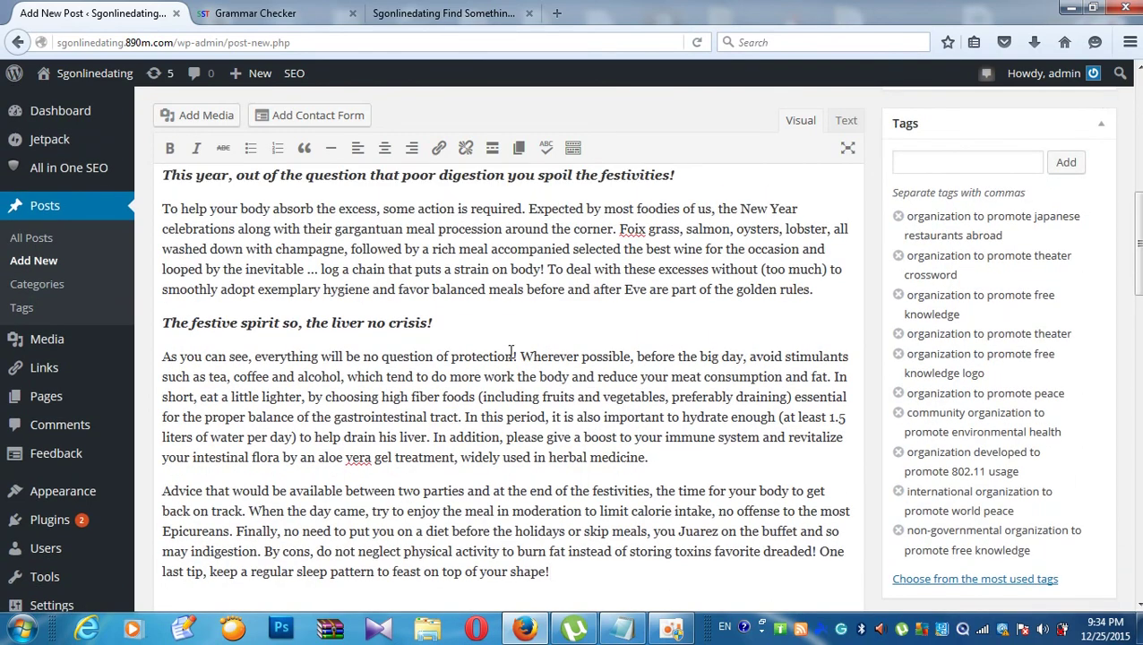
scroll(510, 349, up, 10)
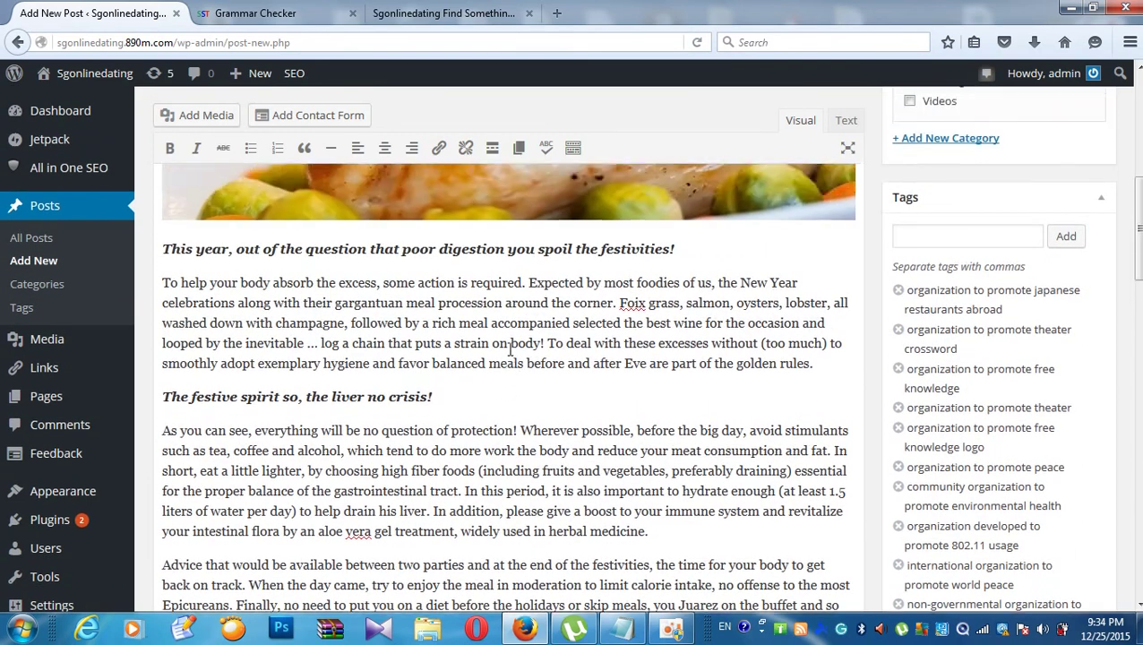
scroll(509, 356, down, 10)
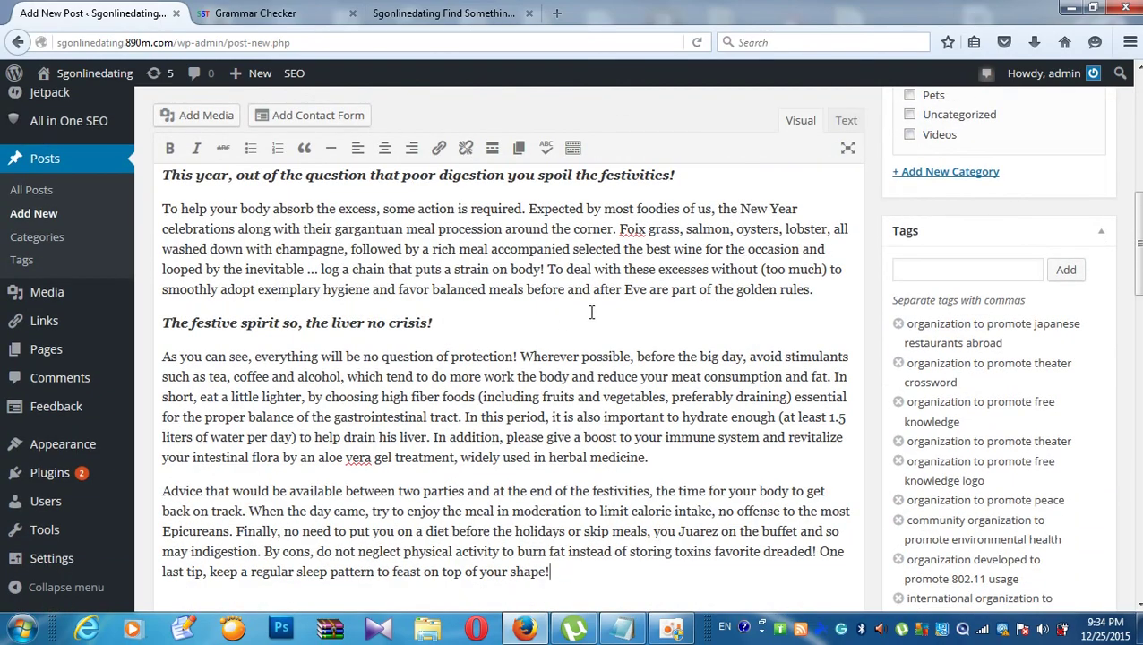
scroll(534, 268, down, 3)
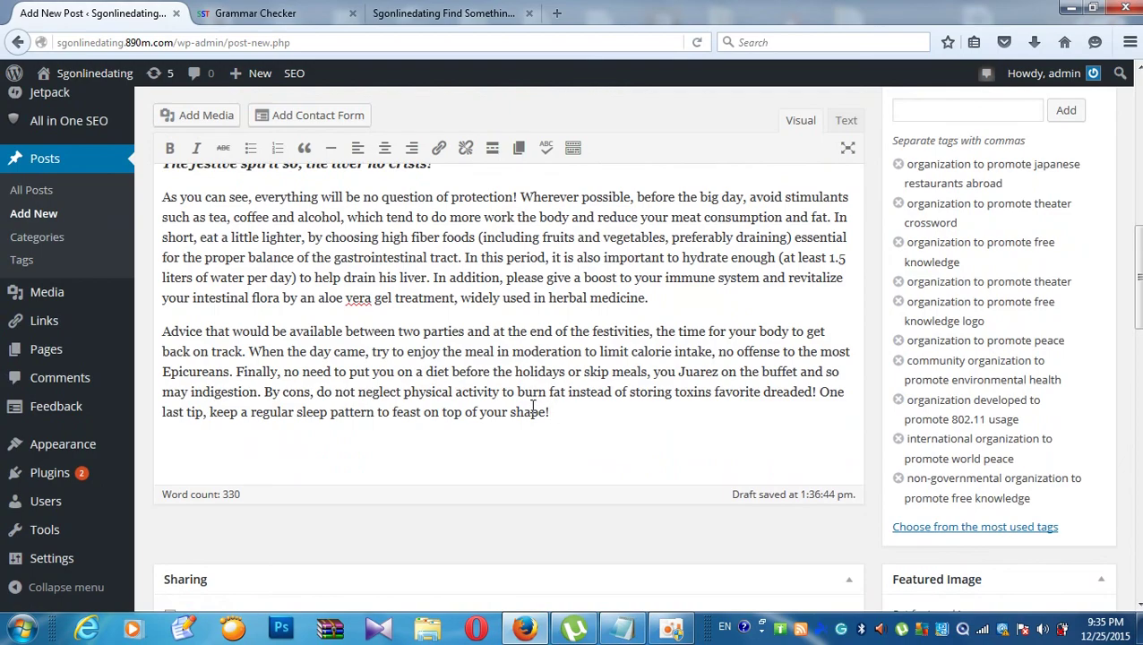
scroll(524, 401, up, 4)
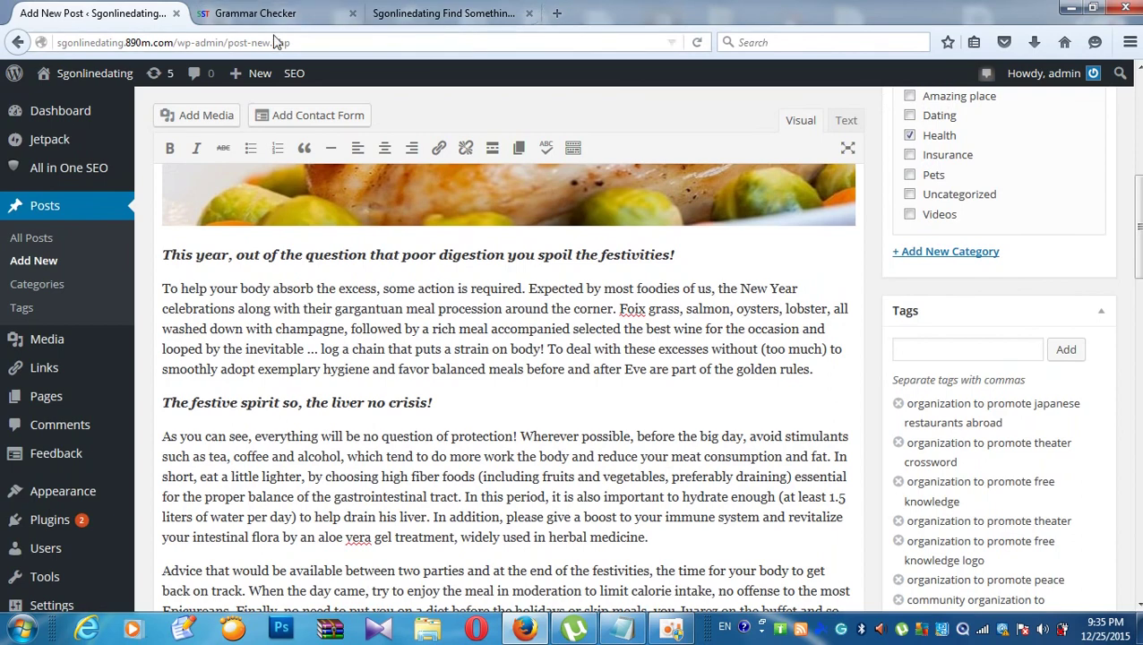
- Review the draft's post title and its title, description and keywords fields under All in One SEO Pack
click(442, 13)
click(305, 9)
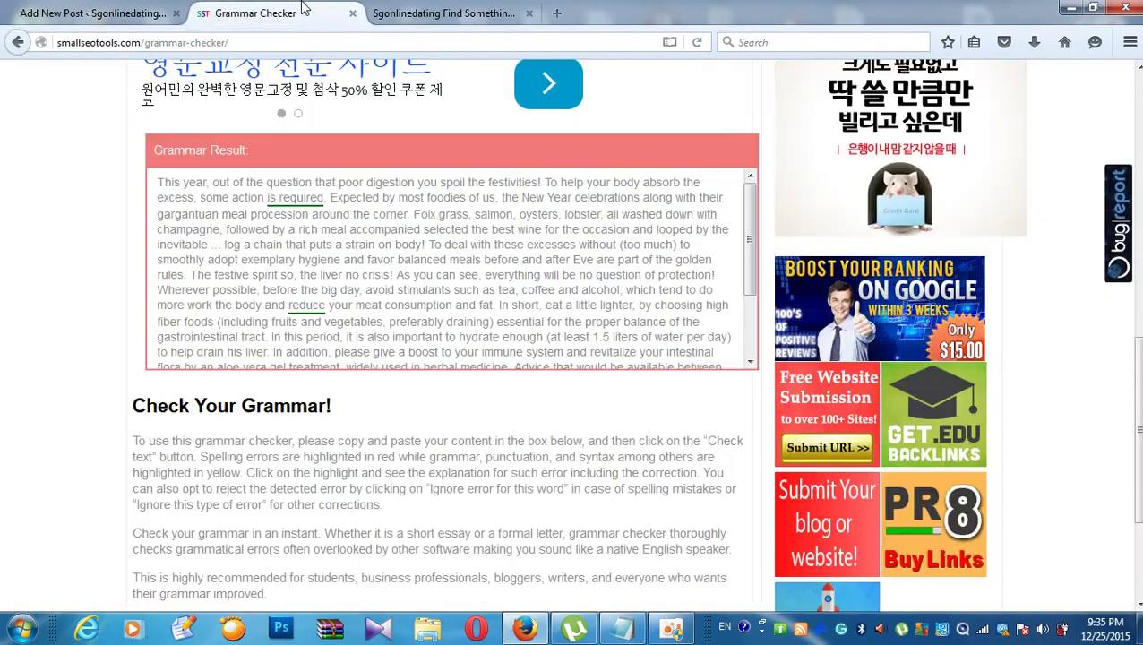
click(75, 16)
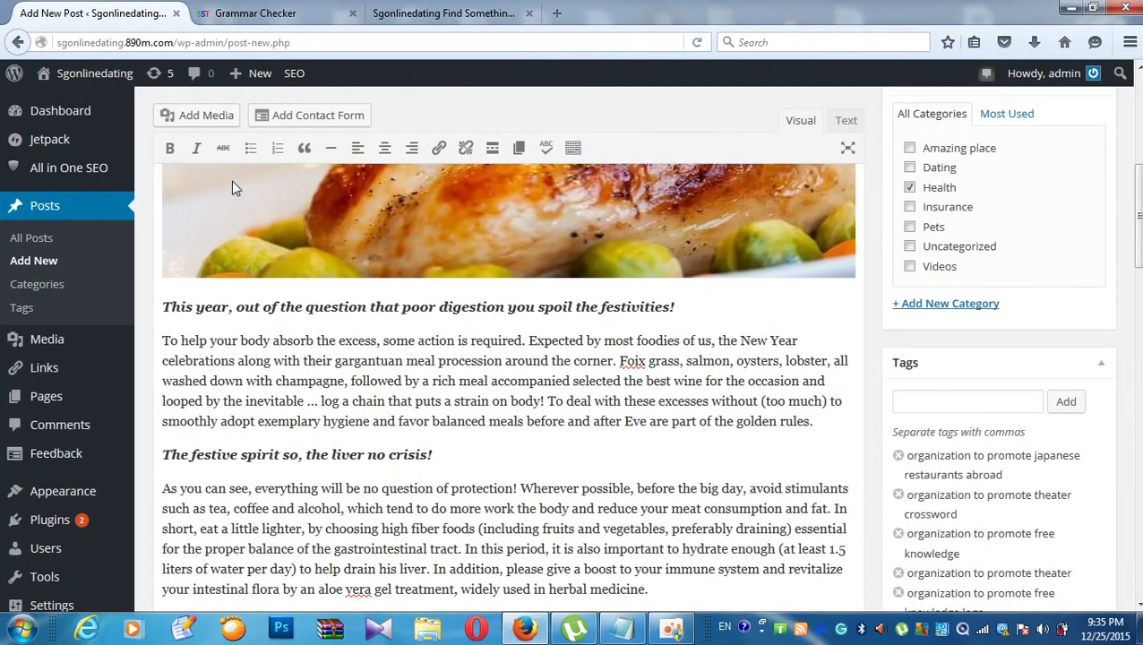
scroll(231, 180, up, 6)
scroll(233, 187, up, 1)
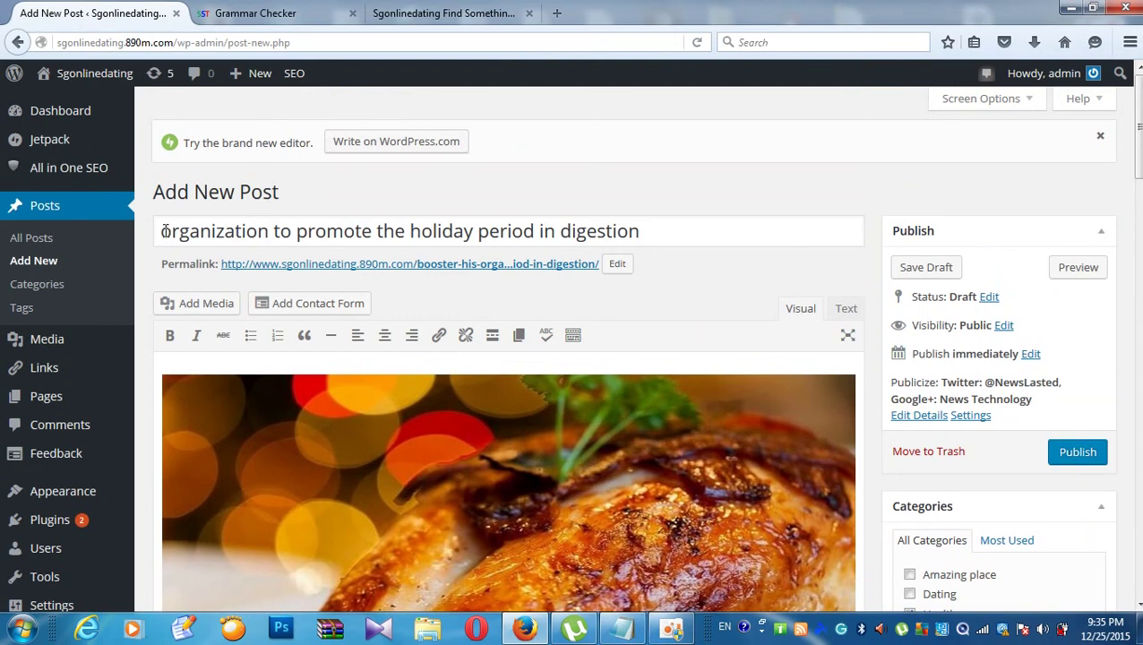
drag(165, 231, 464, 194)
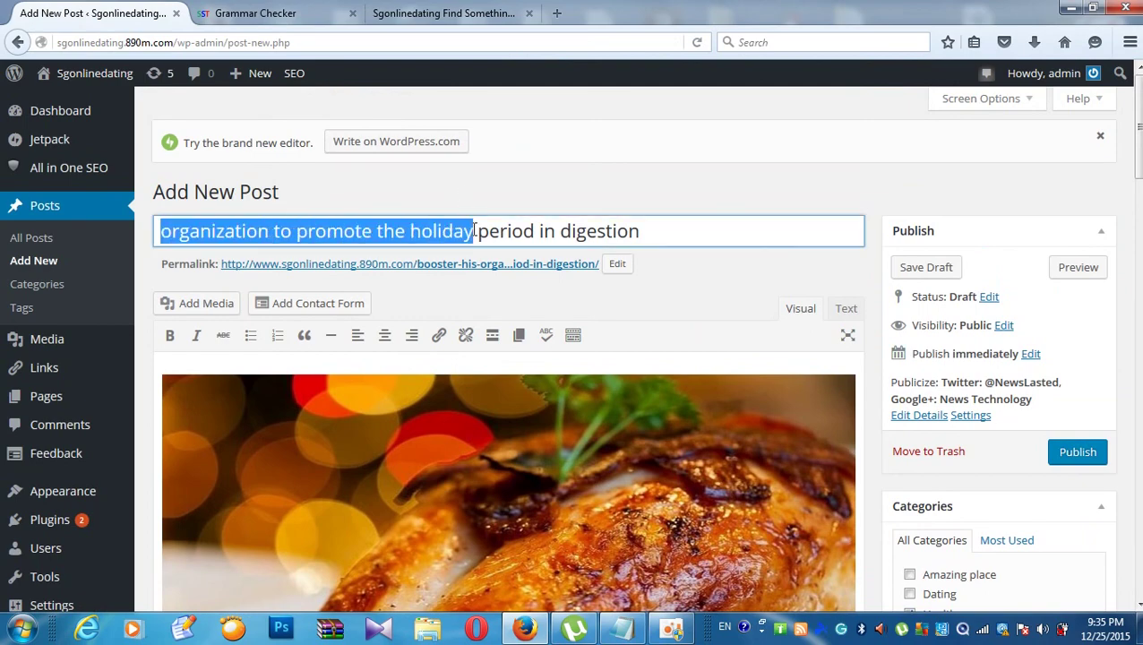
scroll(374, 247, down, 15)
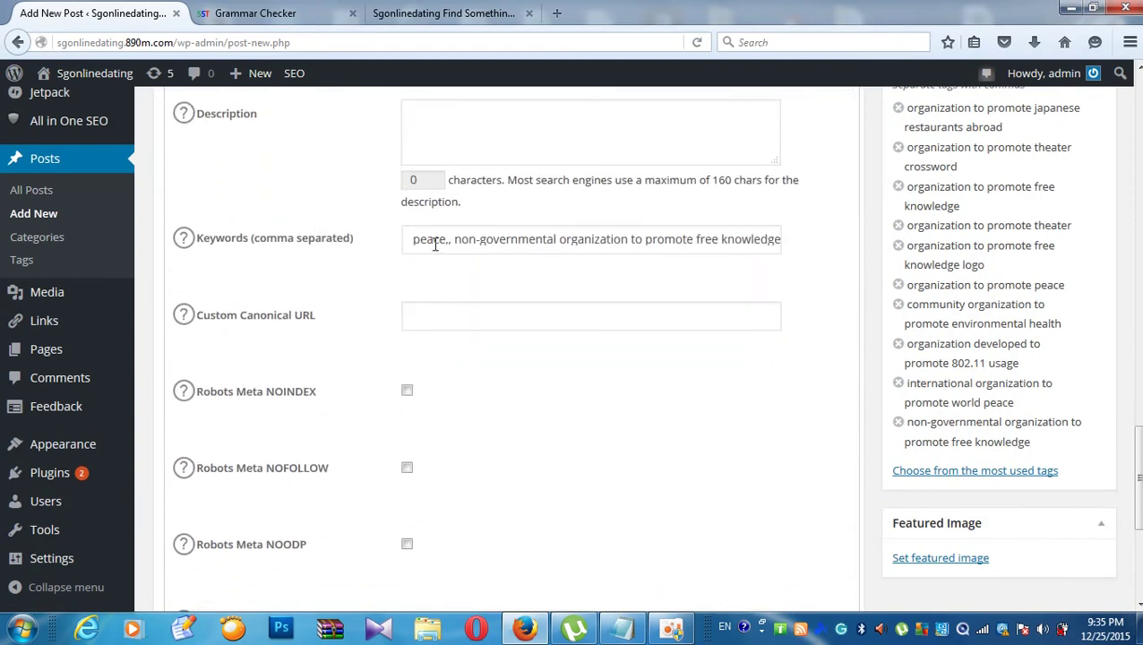
scroll(435, 244, up, 5)
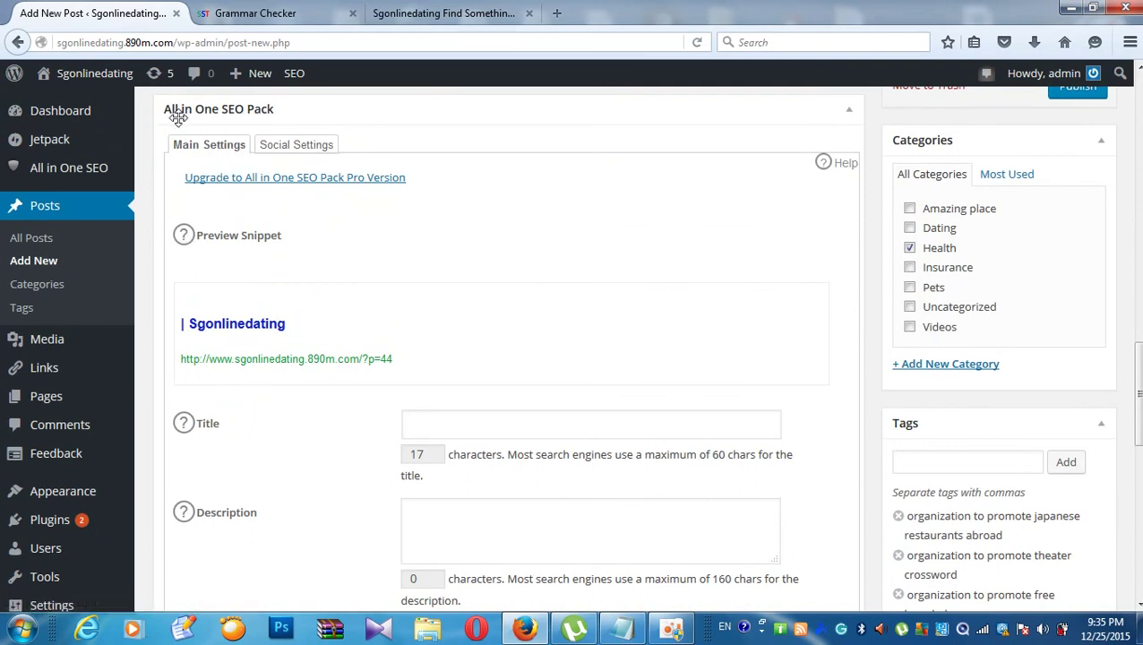
- Open the Keywords Suggestions Tool from the Small SEO Tools home page and make its keyword field ready for entry
click(252, 13)
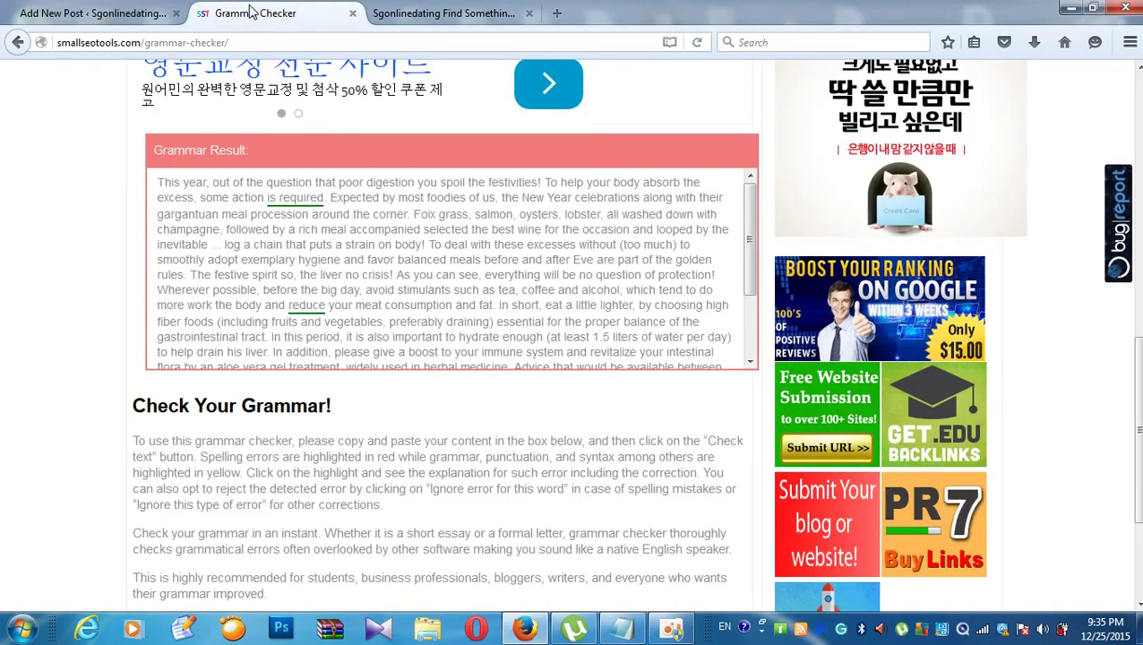
scroll(315, 158, up, 10)
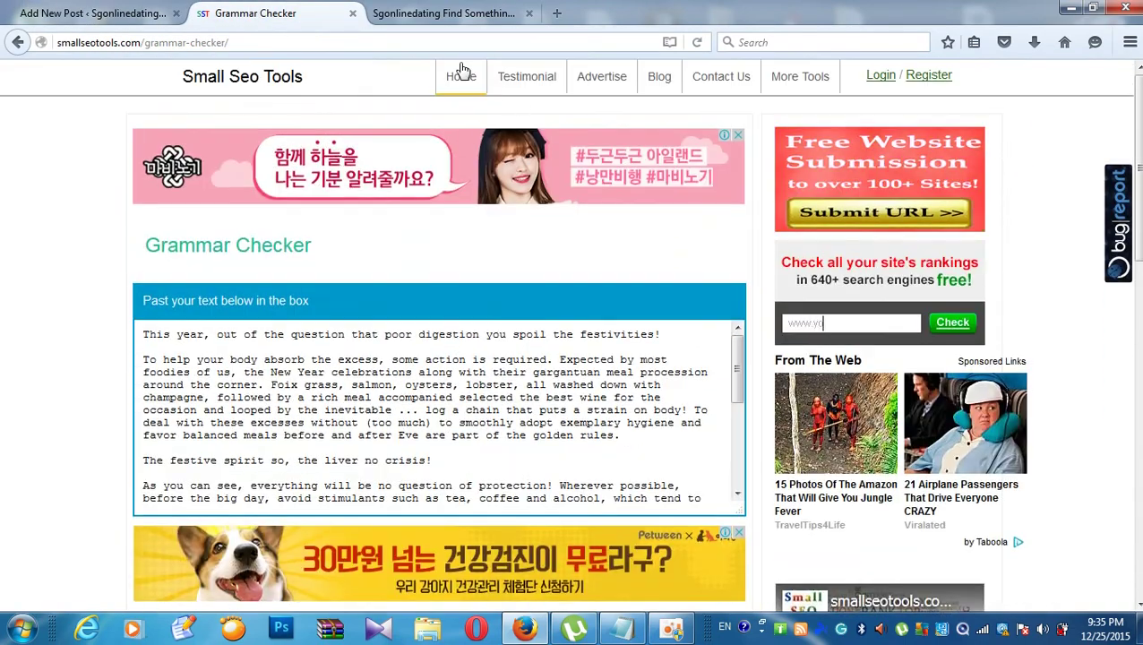
click(461, 80)
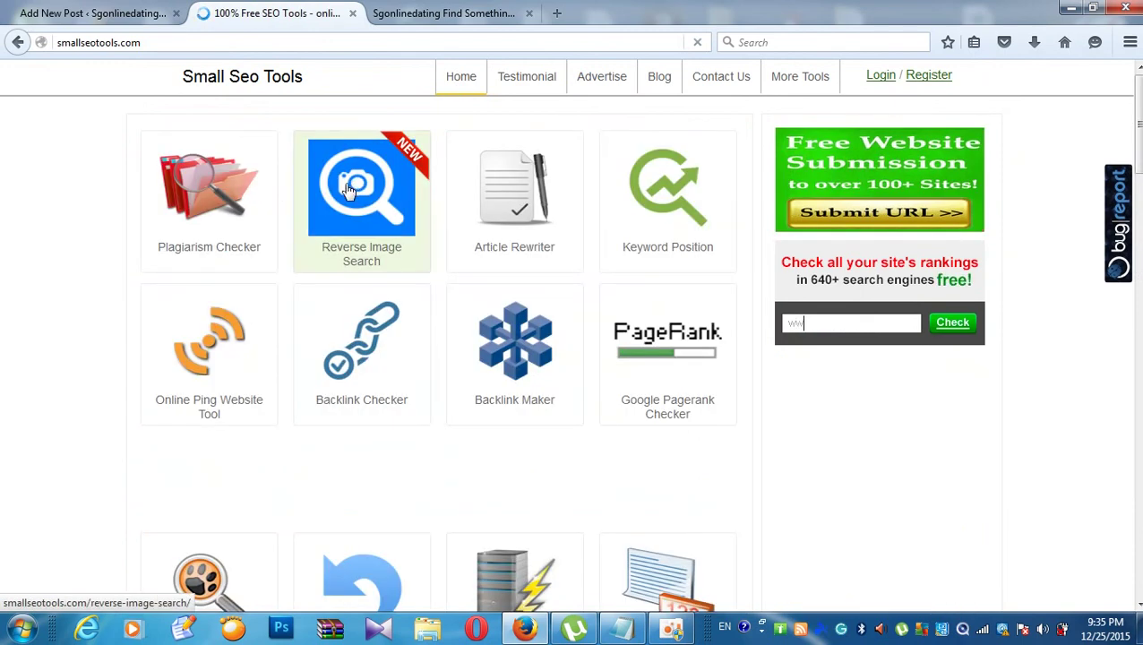
scroll(350, 188, down, 15)
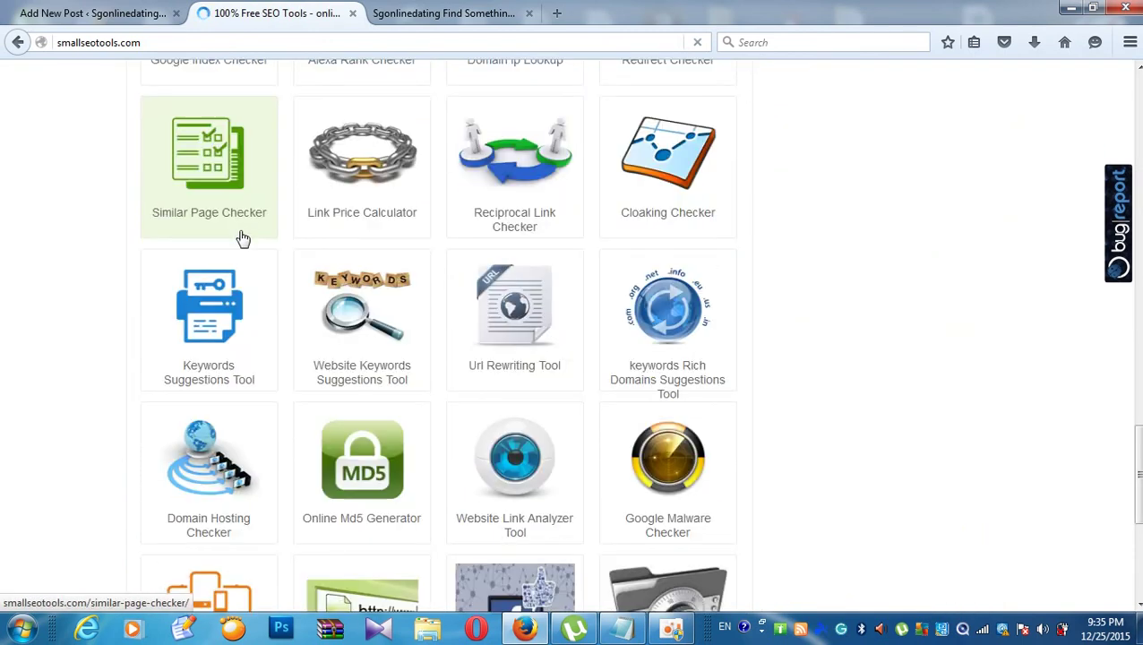
scroll(242, 237, down, 5)
scroll(238, 236, up, 2)
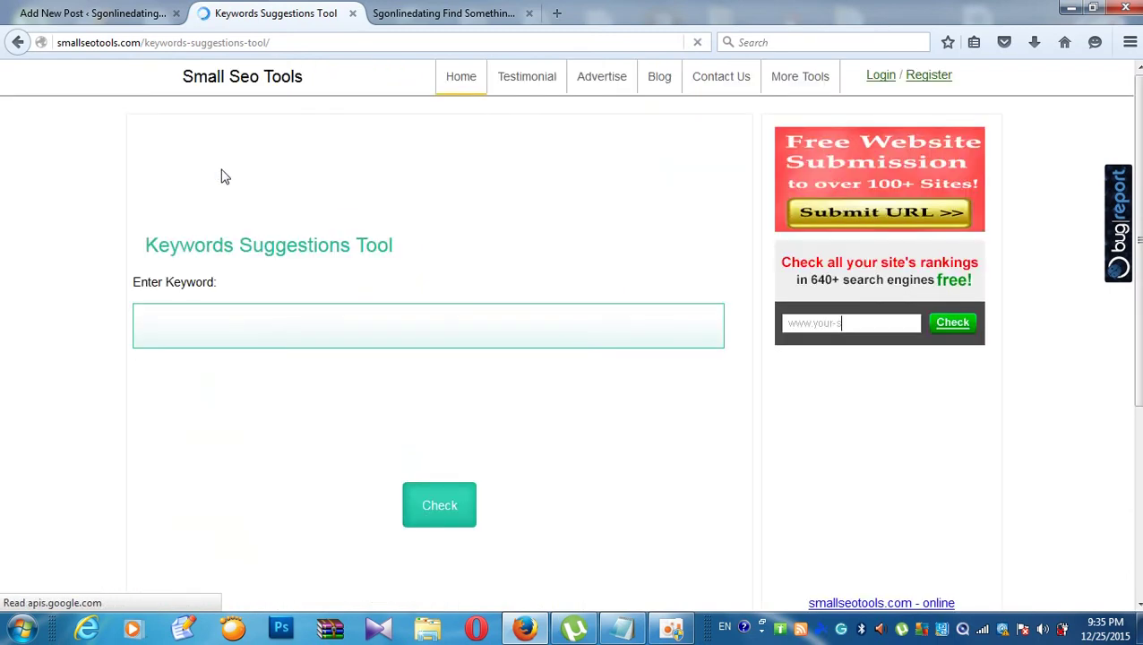
click(207, 321)
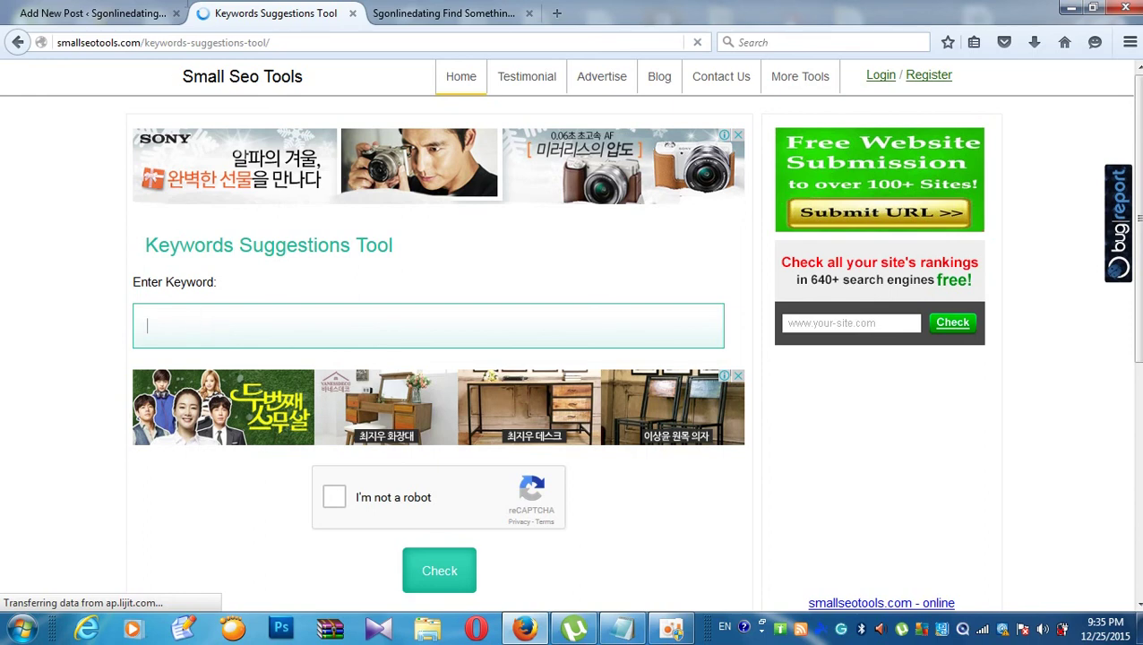
- Copy "organization to promote the holiday" from the WordPress post title and paste it as the keyword in the Keywords Suggestions Tool
right_click(208, 329)
click(94, 251)
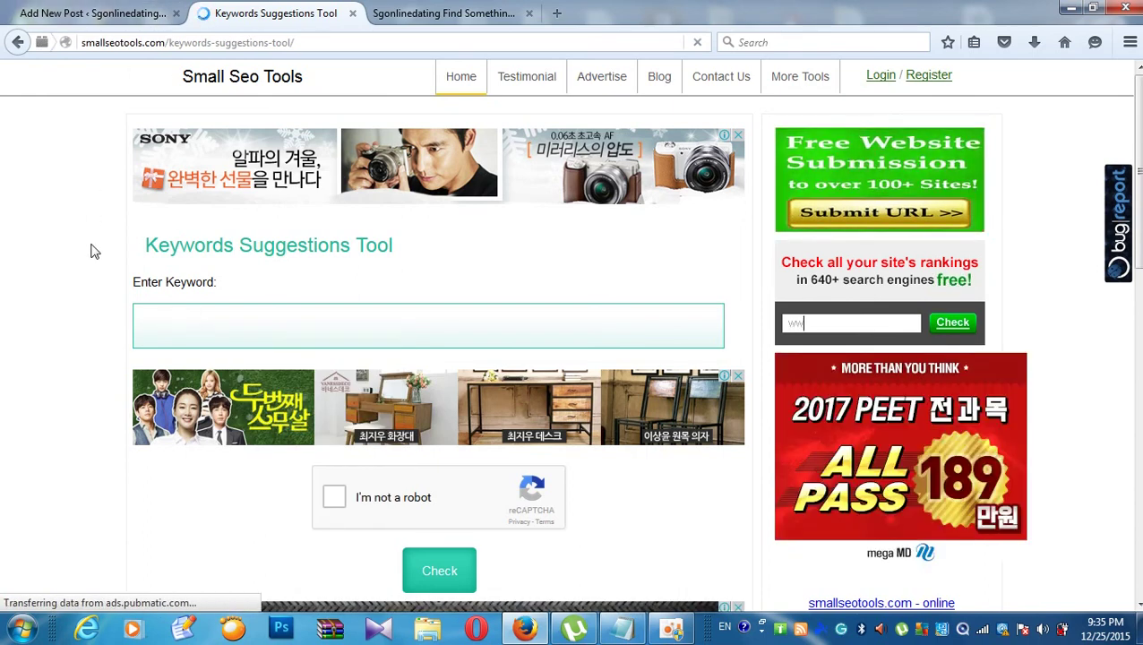
click(84, 16)
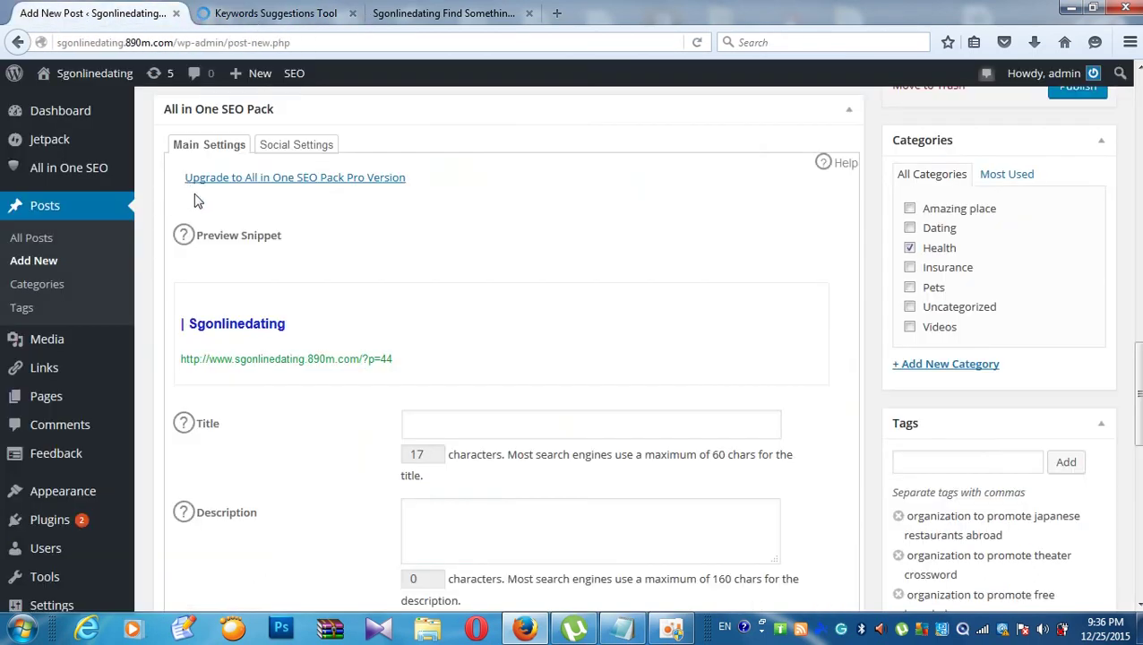
scroll(196, 201, up, 15)
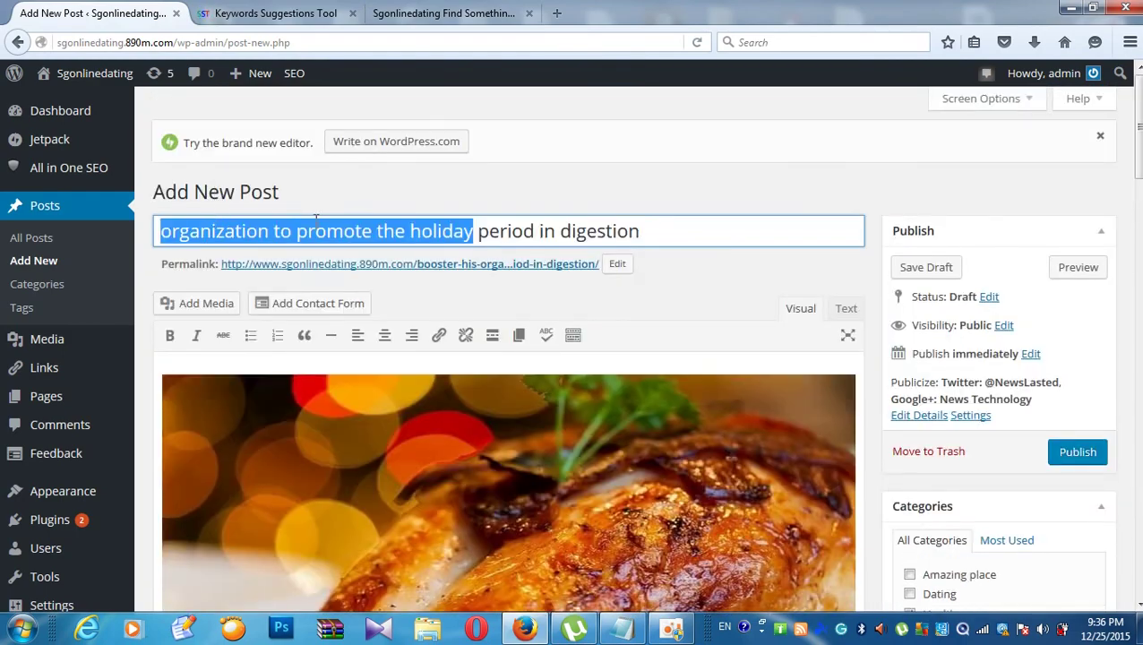
right_click(333, 230)
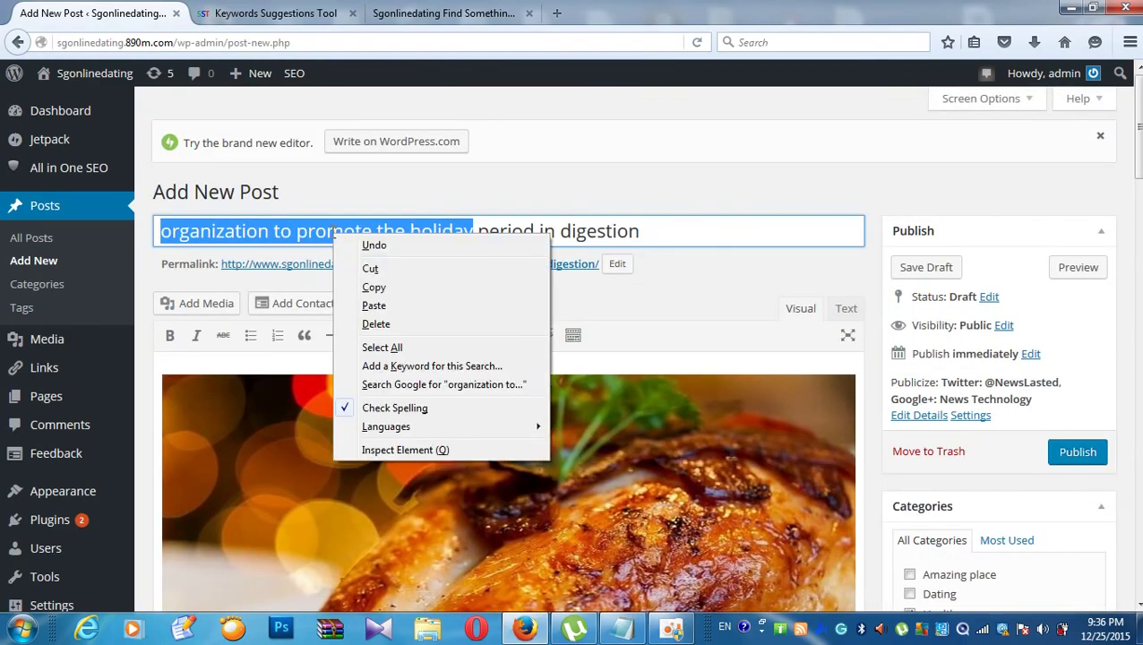
click(373, 287)
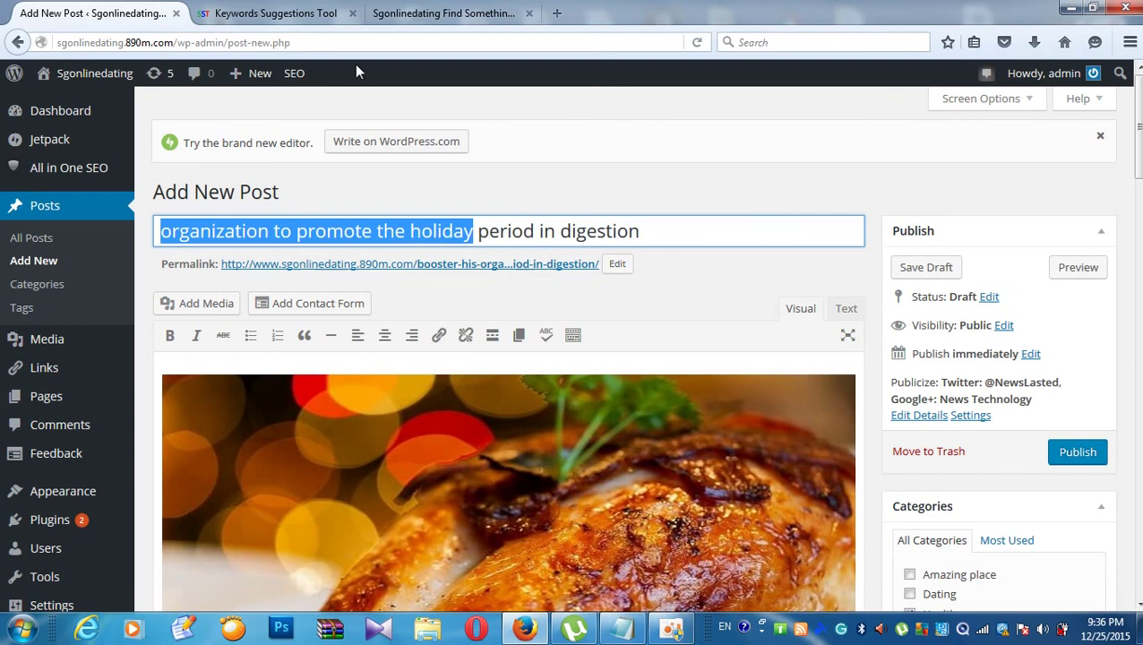
click(253, 13)
right_click(233, 319)
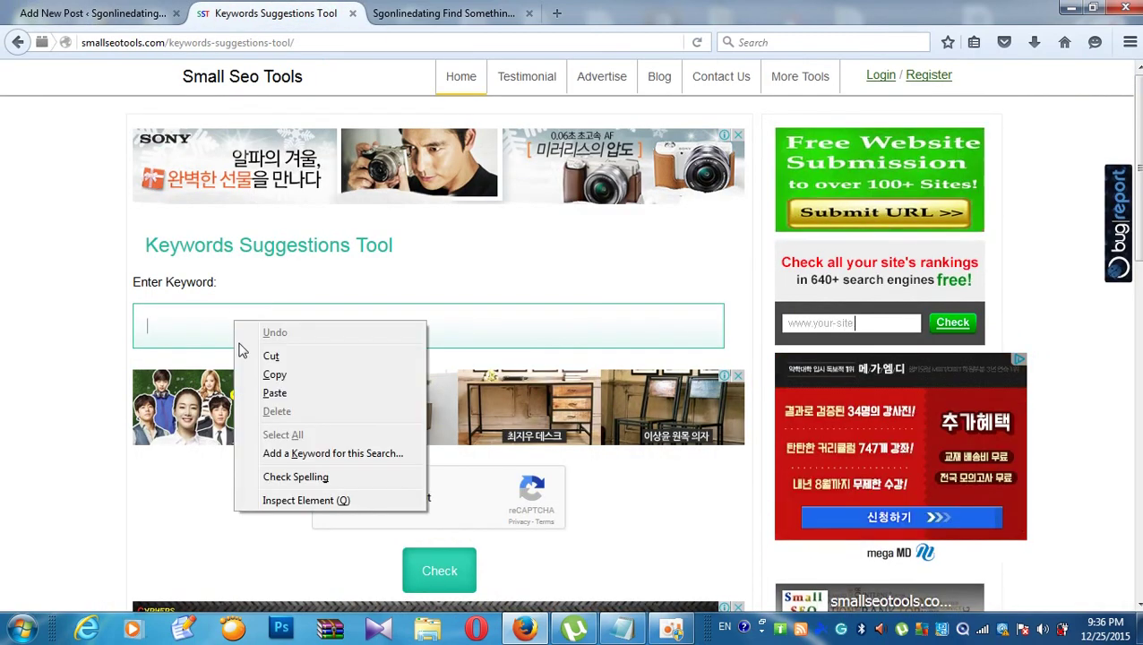
click(263, 393)
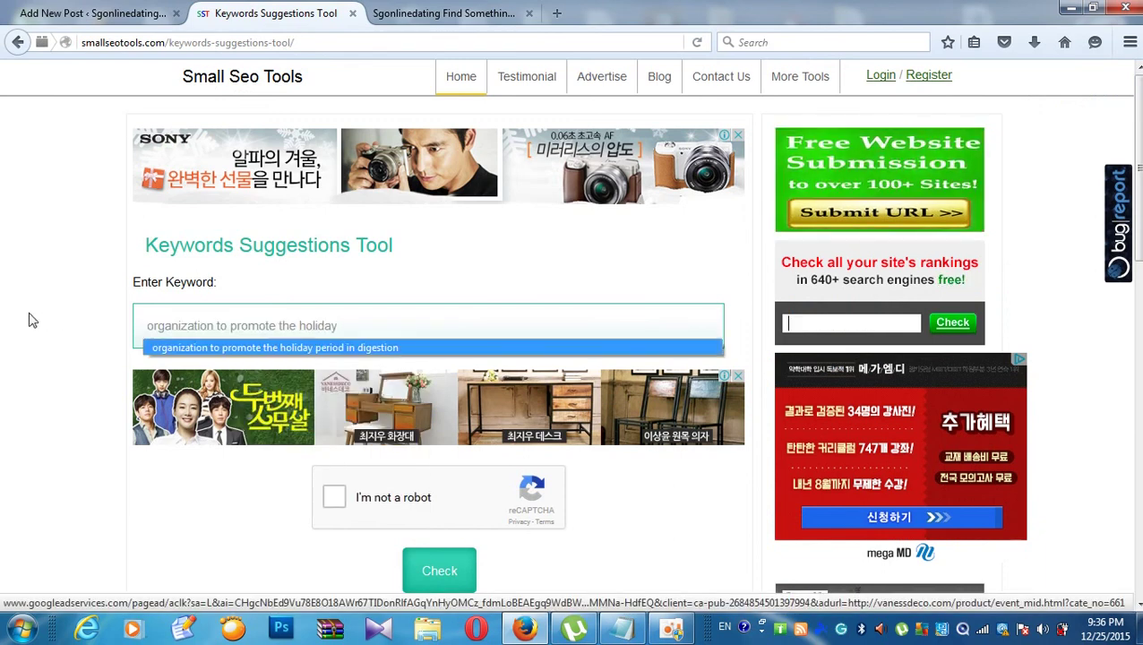
- Pass the reCAPTCHA by selecting the mountain images and run the keyword check
click(334, 498)
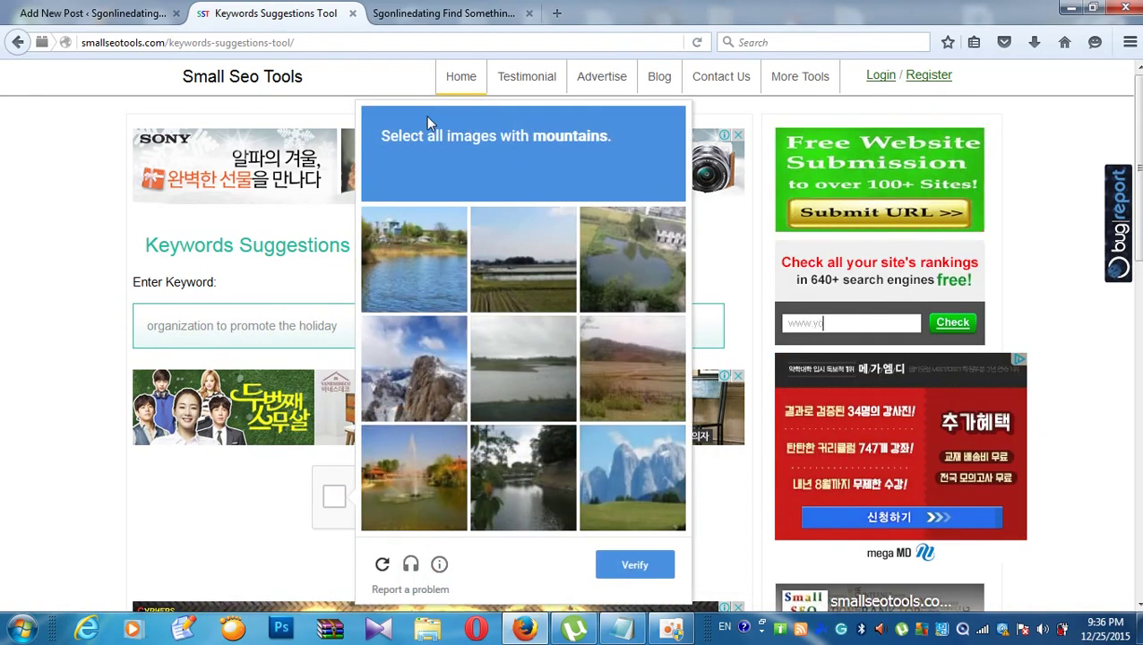
scroll(395, 158, down, 2)
scroll(388, 176, up, 2)
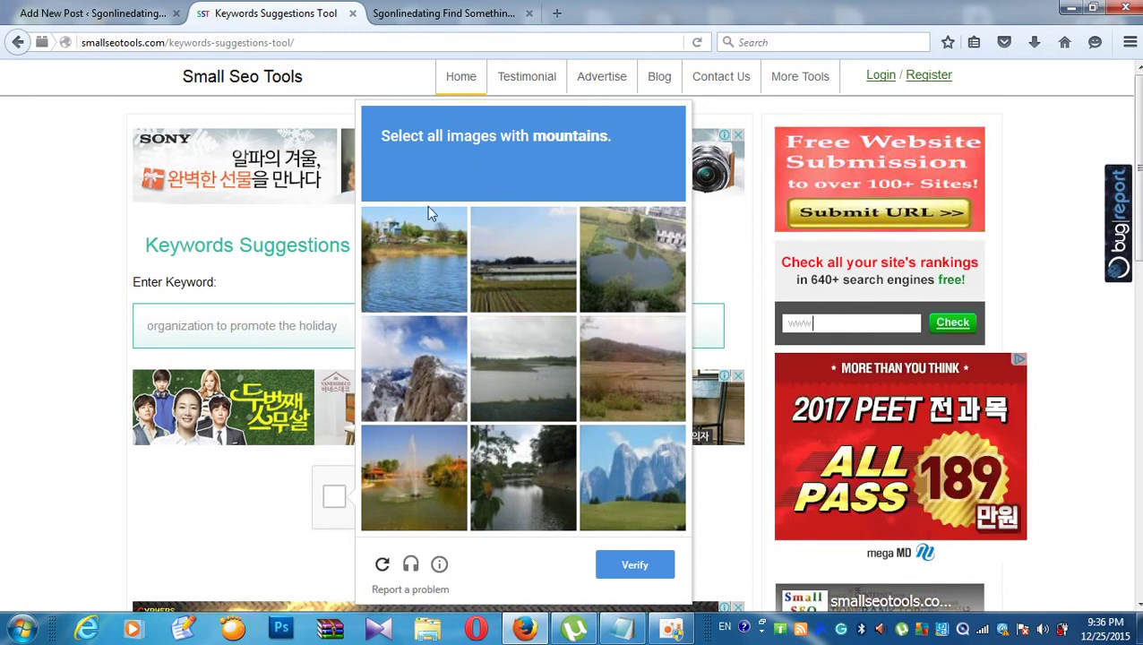
click(416, 359)
click(615, 481)
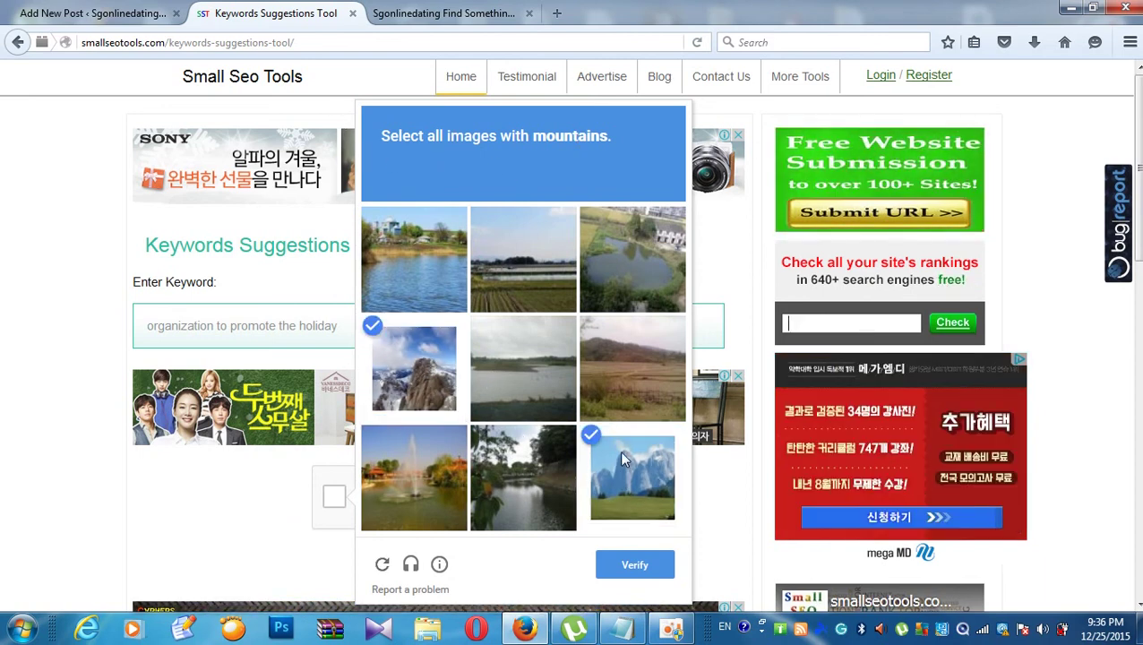
click(633, 565)
scroll(421, 562, down, 3)
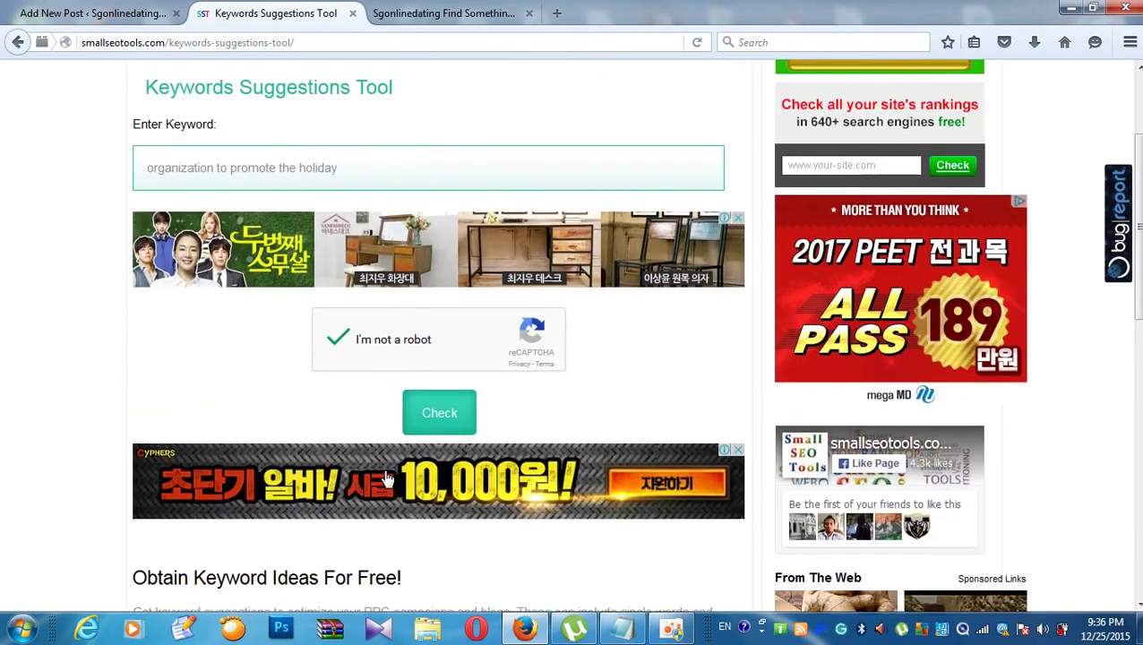
click(419, 421)
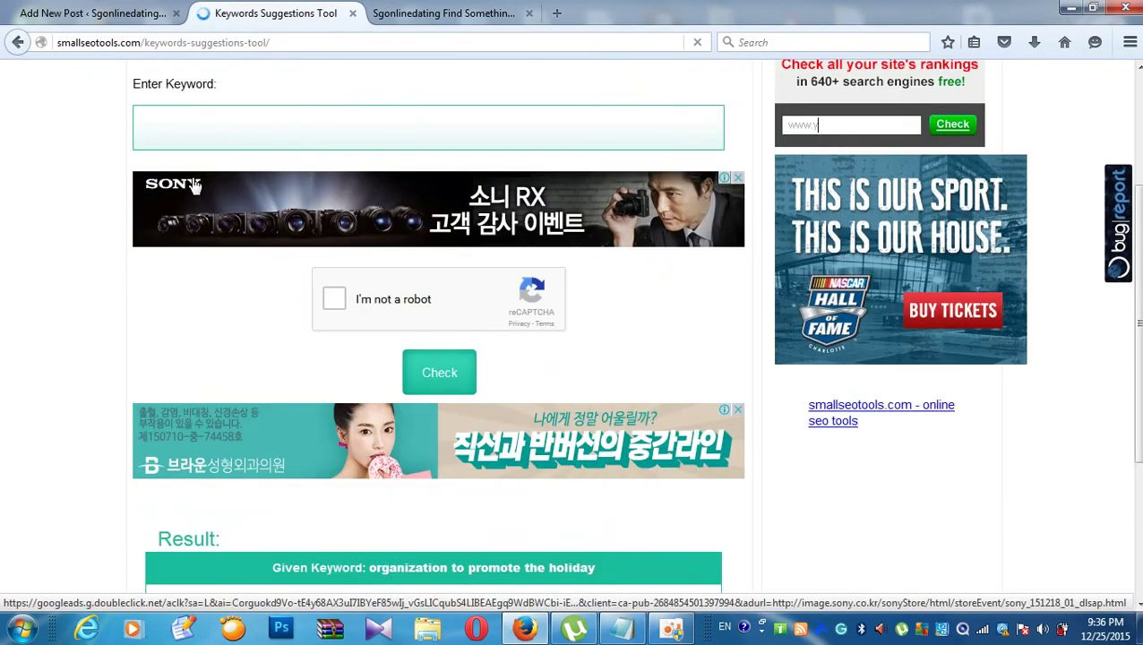
- Enter "organization to promote the holiday period in digestion" in the emptied keyword field
click(176, 130)
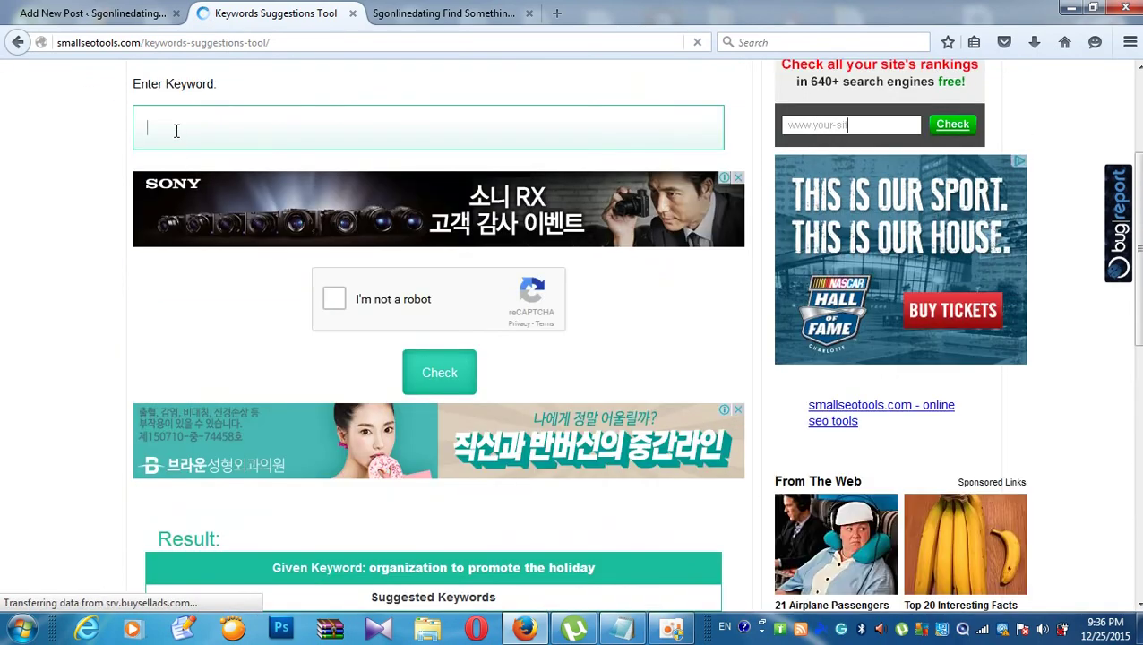
right_click(177, 132)
click(219, 205)
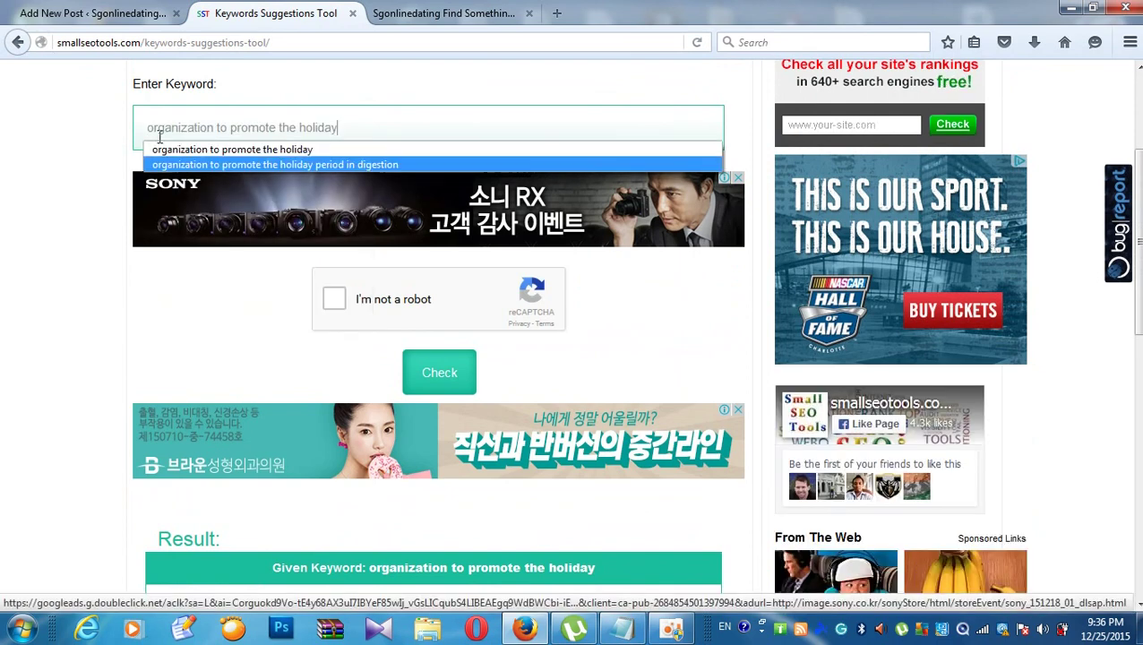
key(BackSpace)
key(BackSpace)
key(BackSpace)
key(BackSpace)
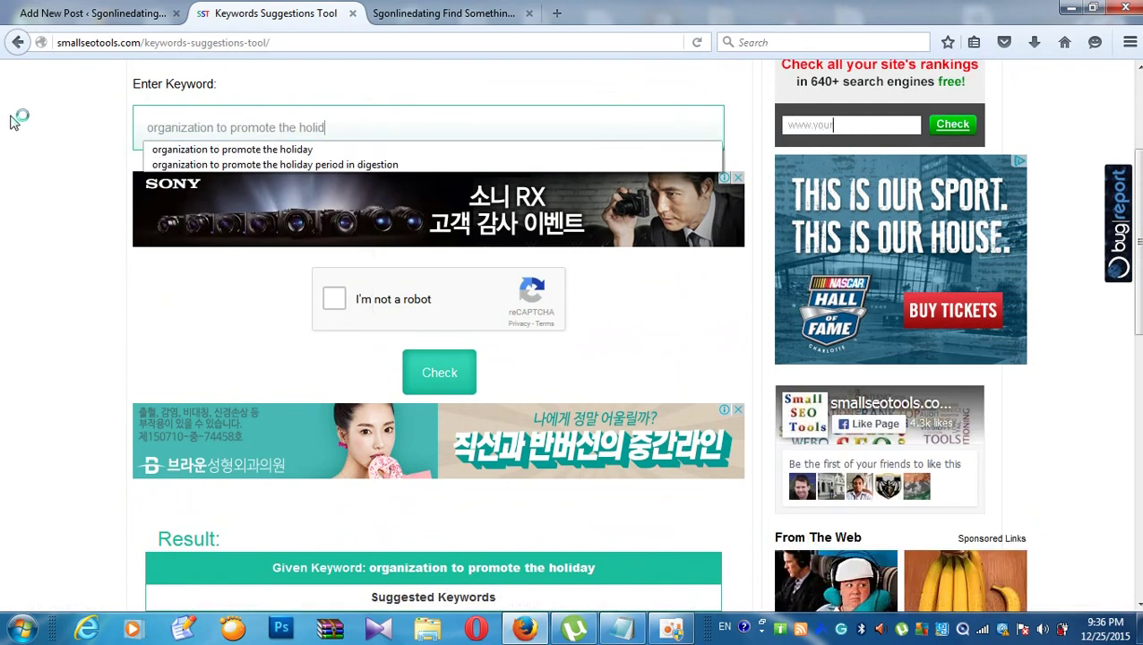
key(BackSpace)
key(BackSpace)
key(BackSpace)
key(BackSpace)
key(BackSpace)
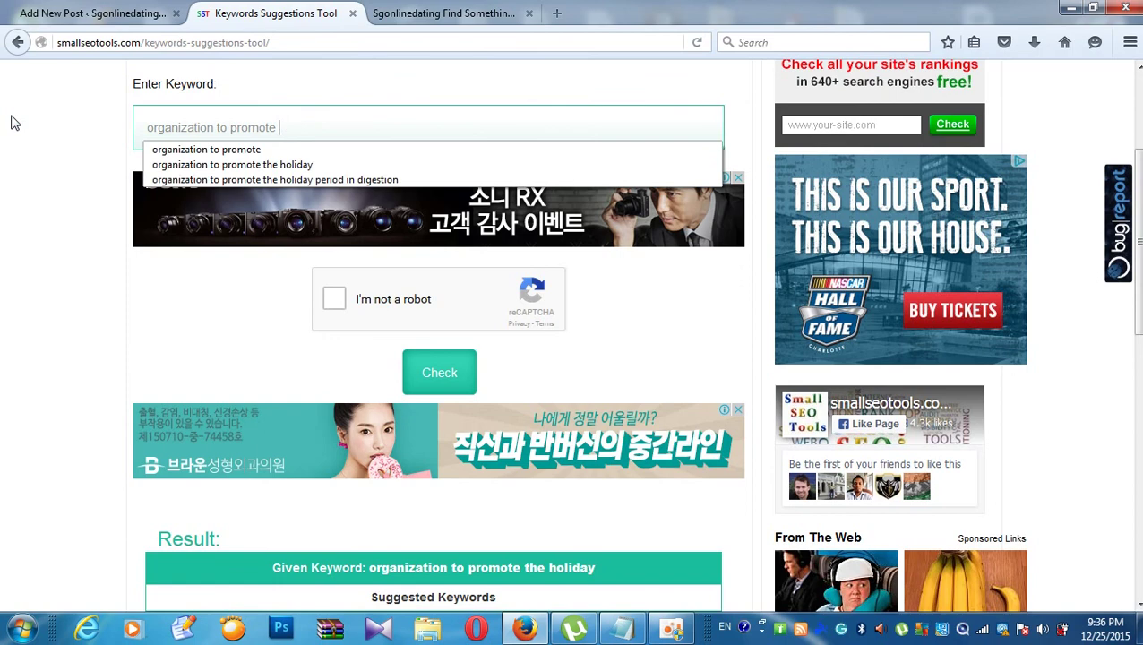
key(Return)
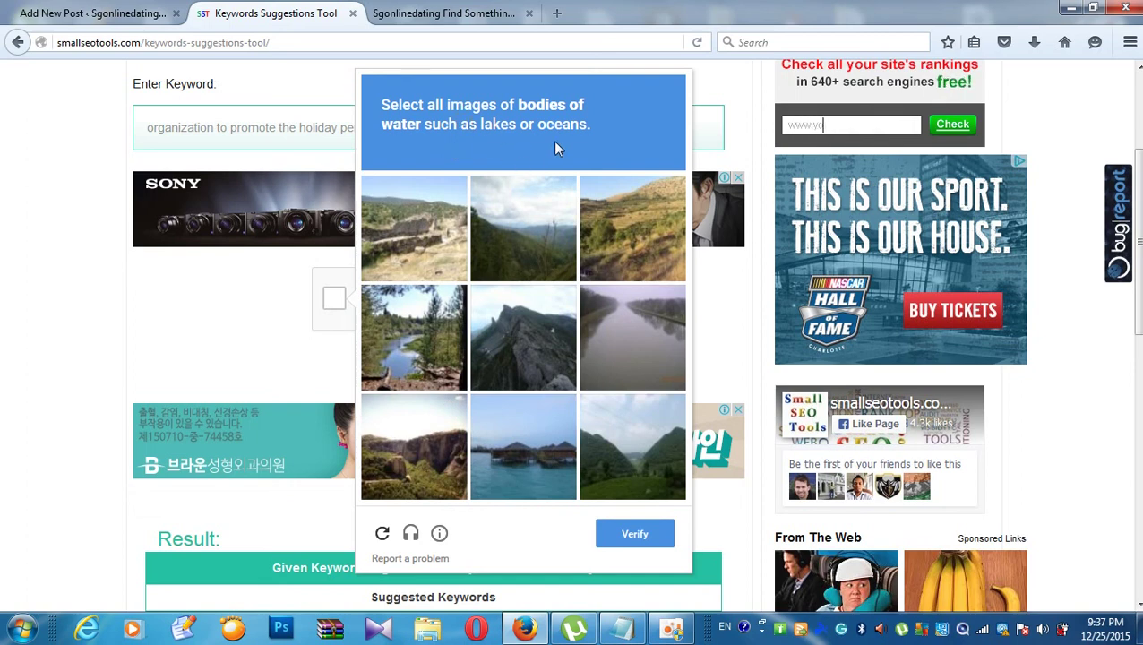
- Solve the reCAPTCHA by selecting the images of bodies of water and verifying the selection
click(619, 351)
click(620, 348)
click(664, 339)
click(518, 464)
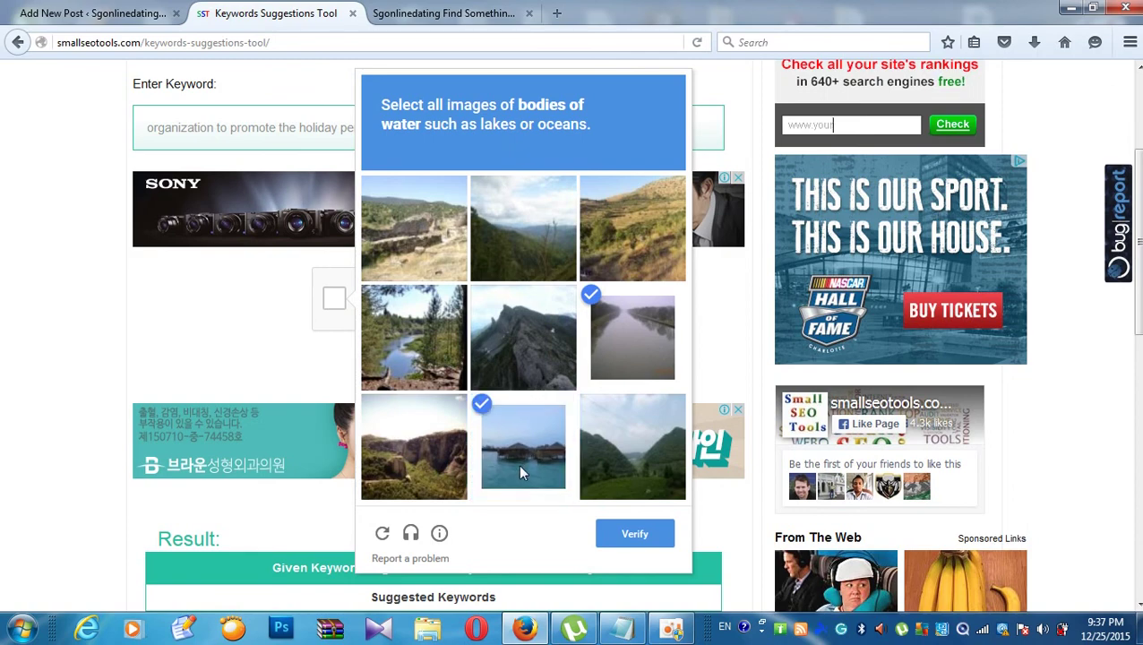
click(608, 534)
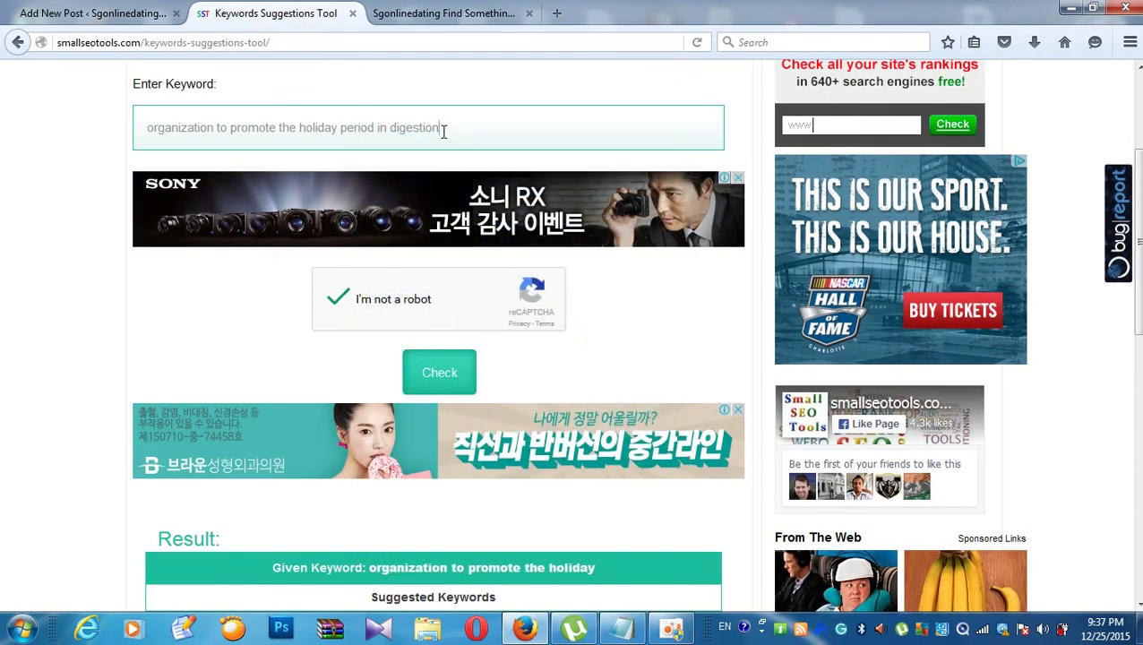
- Shorten the keyword to "organization to promote" and run the keyword check
key(BackSpace)
key(BackSpace)
key(BackSpace)
key(BackSpace)
key(BackSpace)
key(BackSpace)
key(BackSpace)
key(BackSpace)
key(BackSpace)
key(BackSpace)
key(BackSpace)
key(BackSpace)
key(BackSpace)
key(BackSpace)
key(BackSpace)
key(BackSpace)
key(BackSpace)
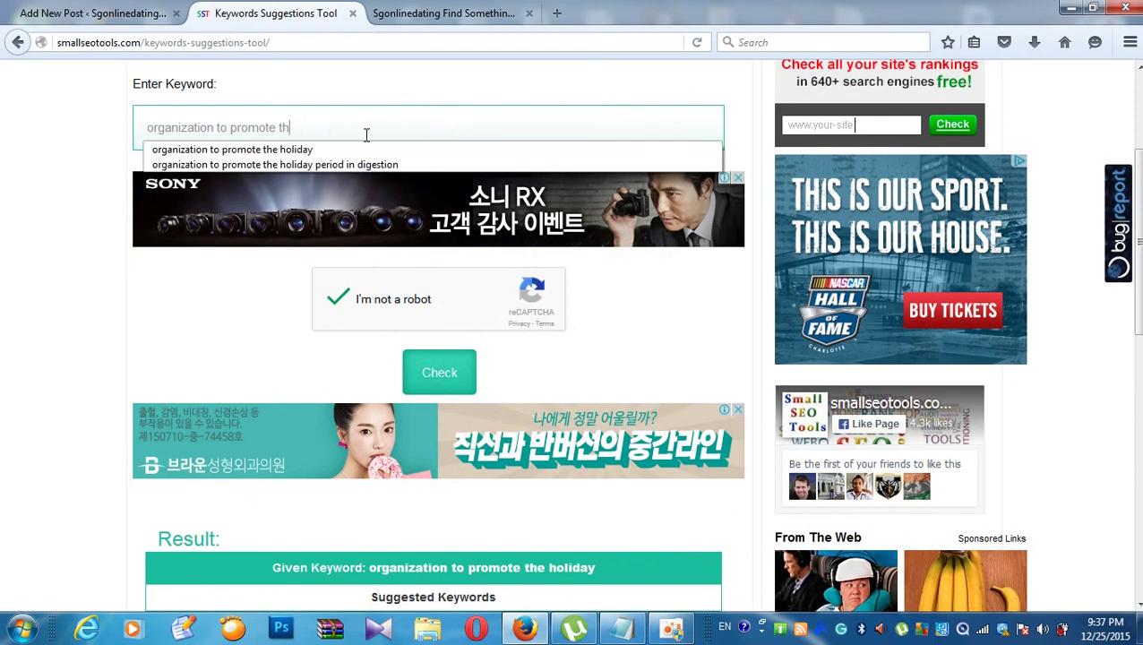
click(425, 380)
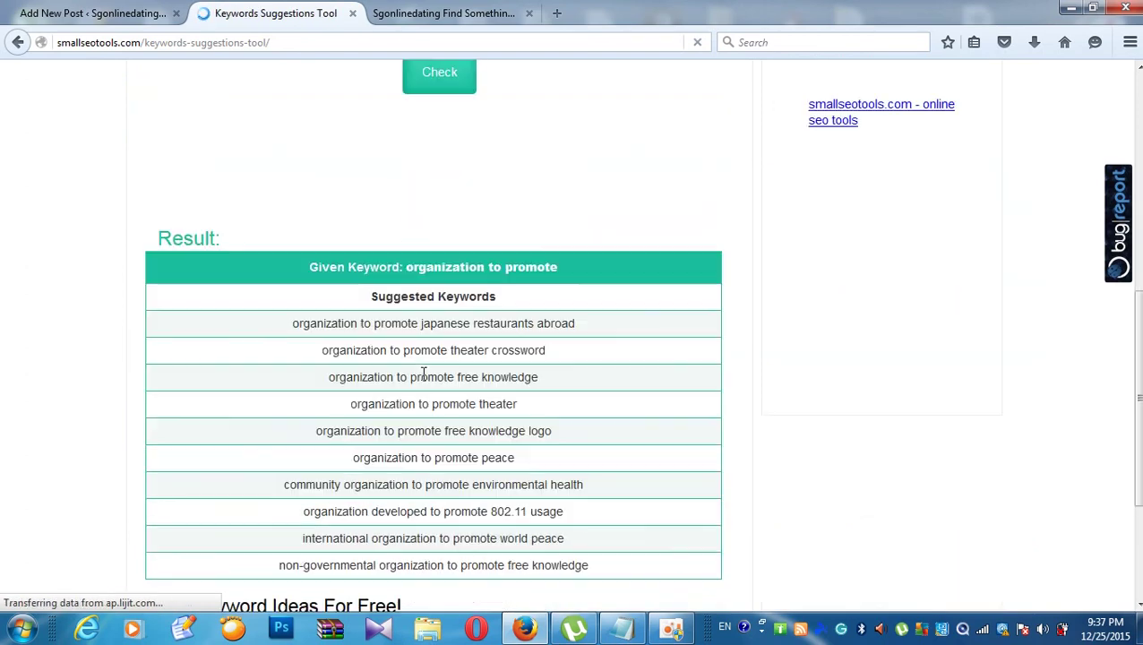
- Copy all suggested keywords, from "organization to promote japanese restaurants abroad" through "non-governmental organization to promote free knowledge"
scroll(417, 371, down, 1)
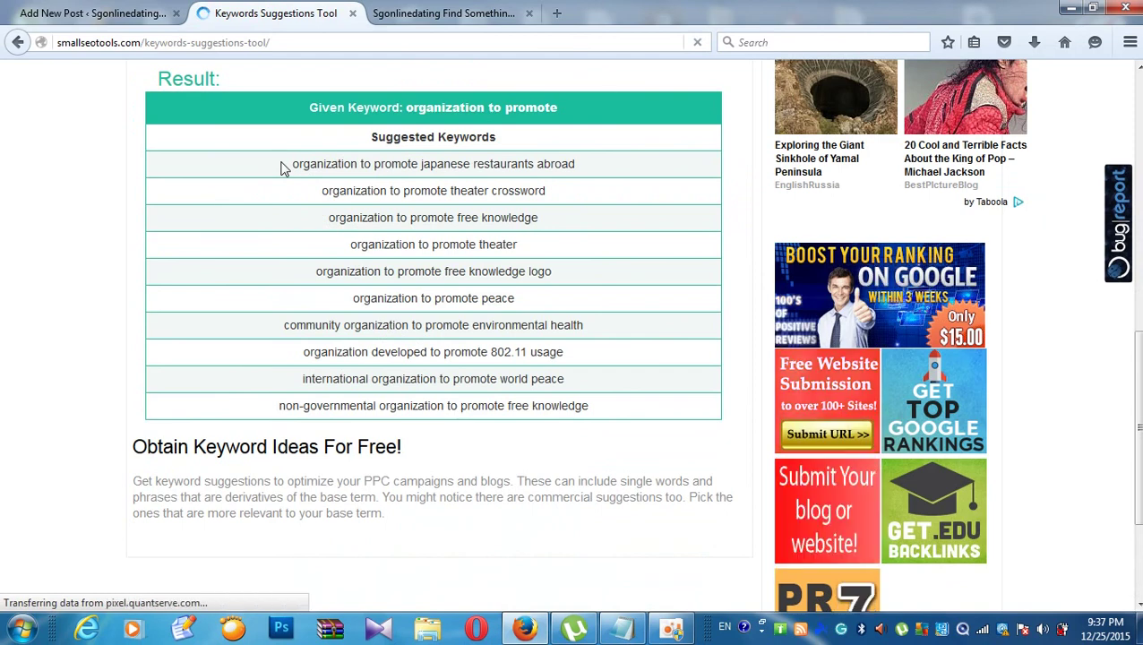
drag(282, 169, 591, 409)
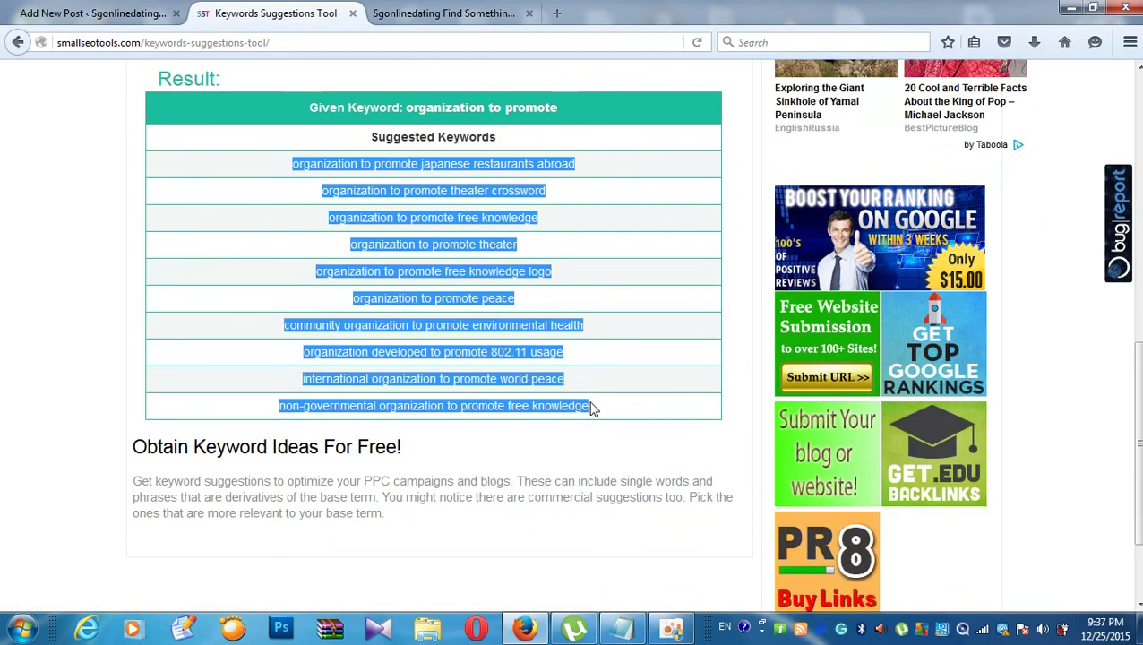
right_click(485, 324)
click(500, 337)
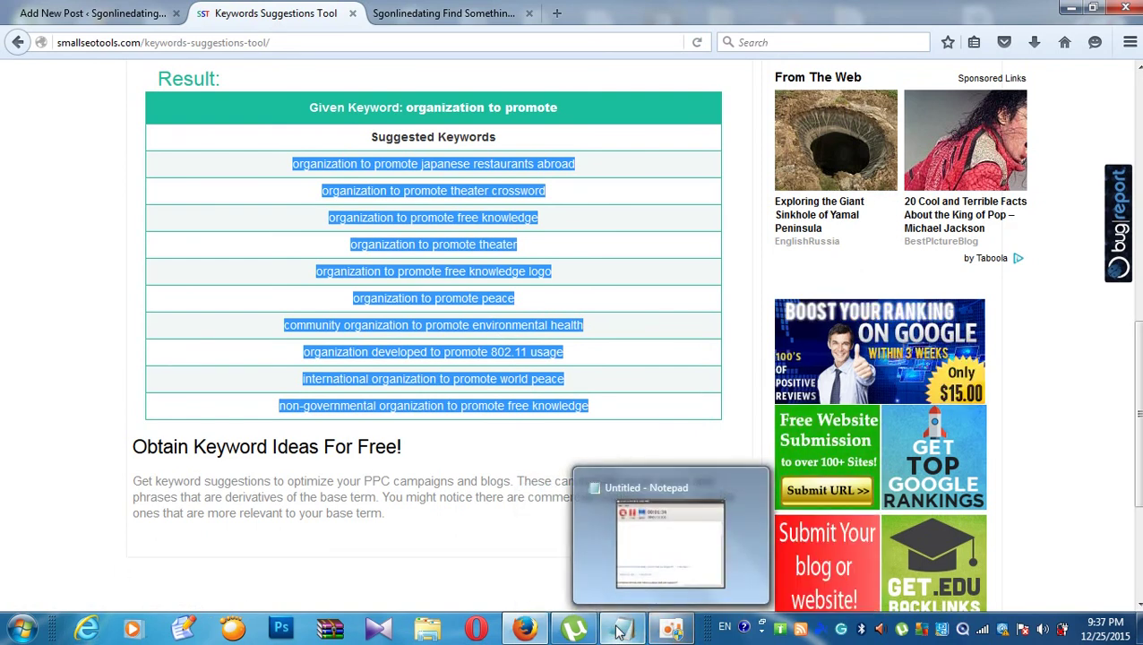
- Switch to the Notepad keyword list, remove the extra comma after "world peace" and add a comma after the final "free knowledge"
click(622, 555)
drag(545, 138, 366, 99)
click(660, 151)
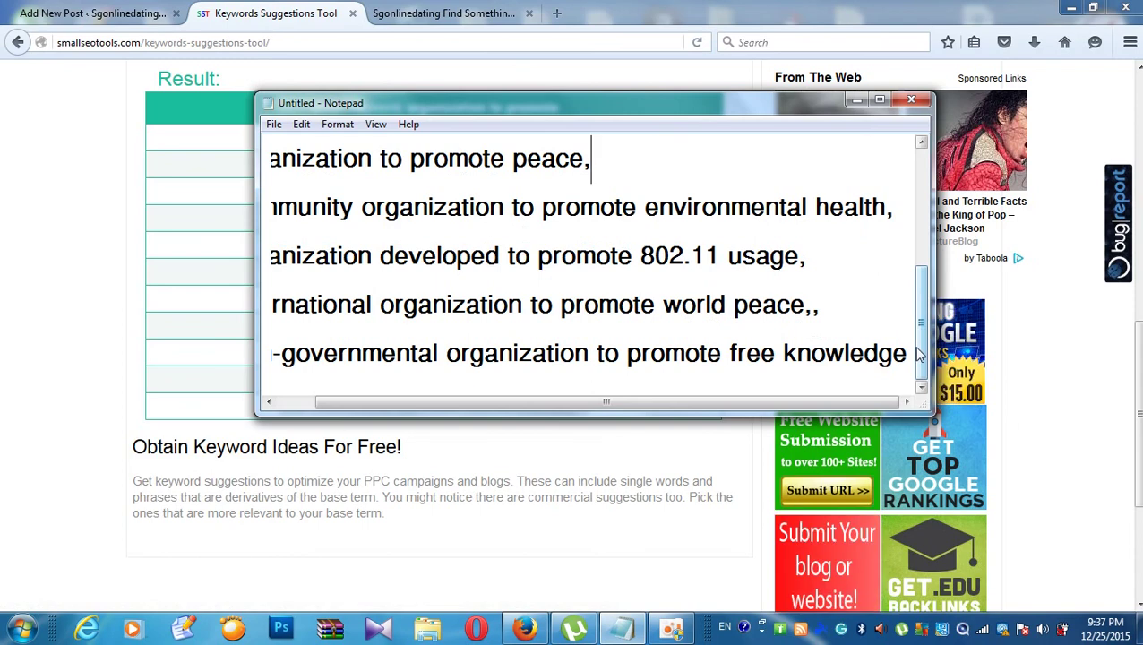
click(824, 315)
key(BackSpace)
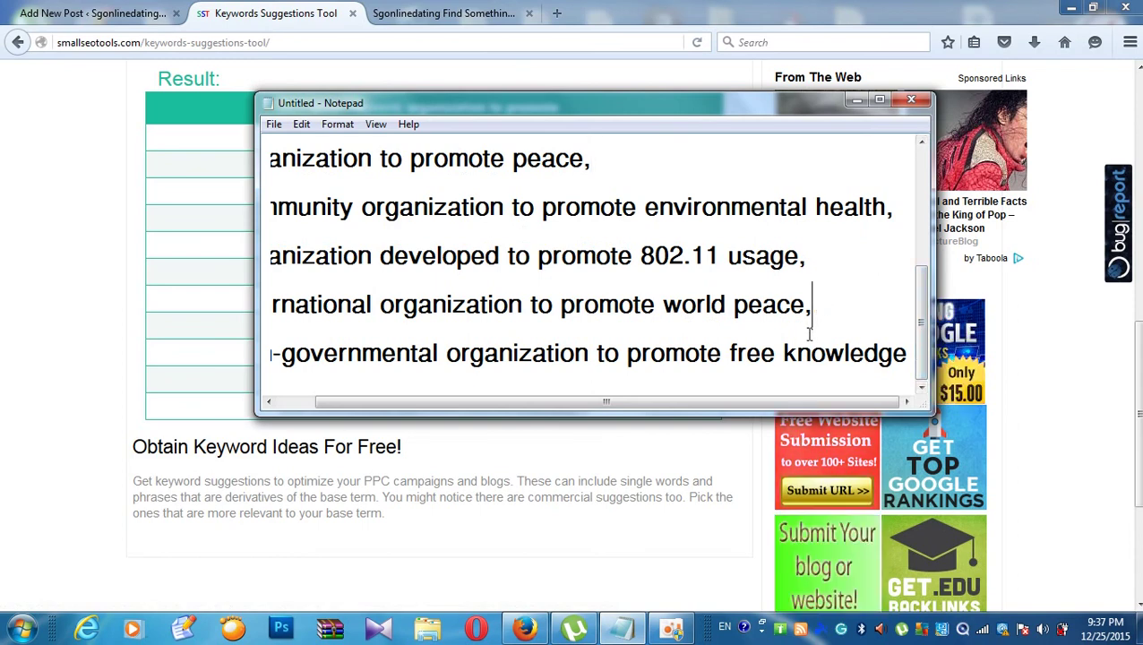
click(909, 355)
text(,)
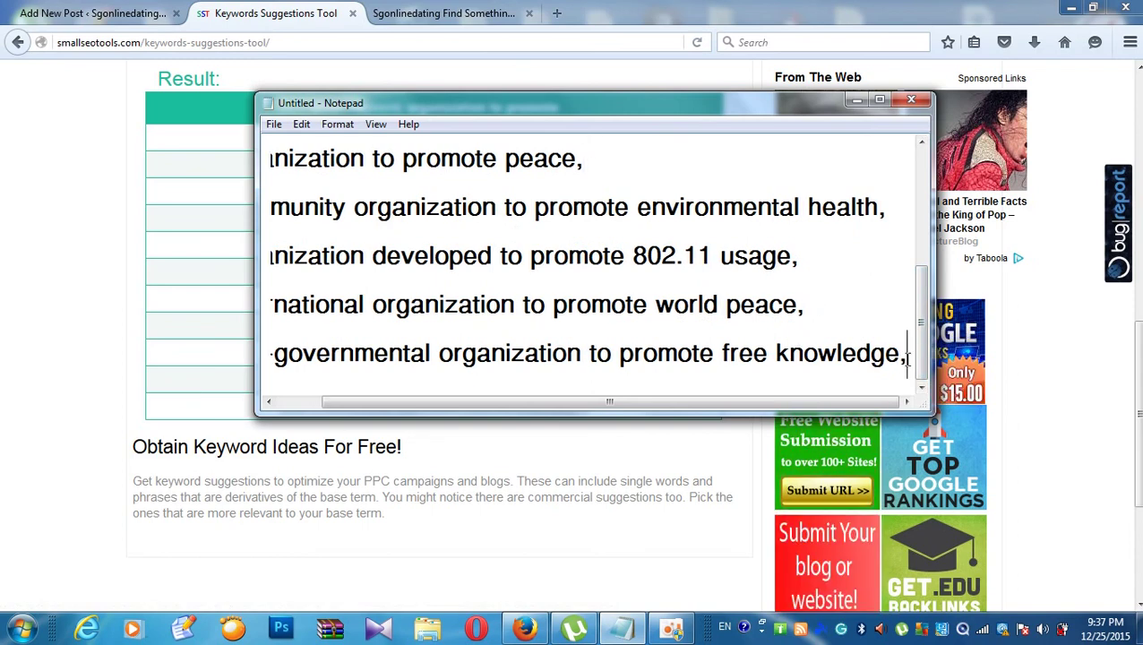
- Check the comma at the end of each keyword line throughout the Notepad list
click(808, 311)
click(798, 273)
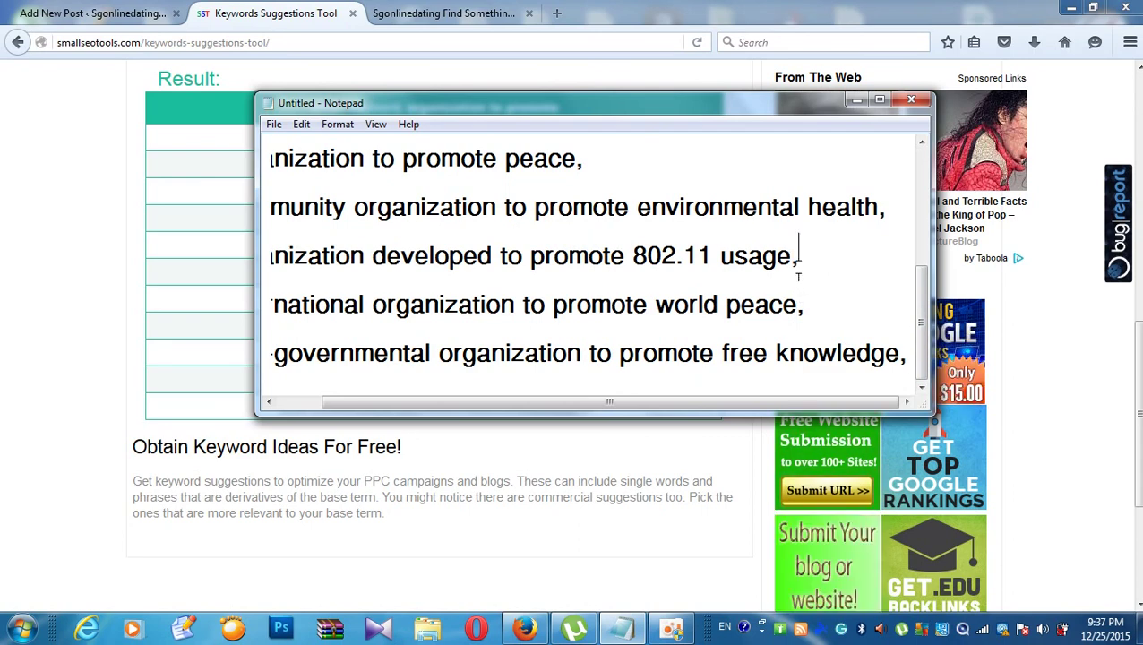
double_click(880, 218)
scroll(606, 179, up, 4)
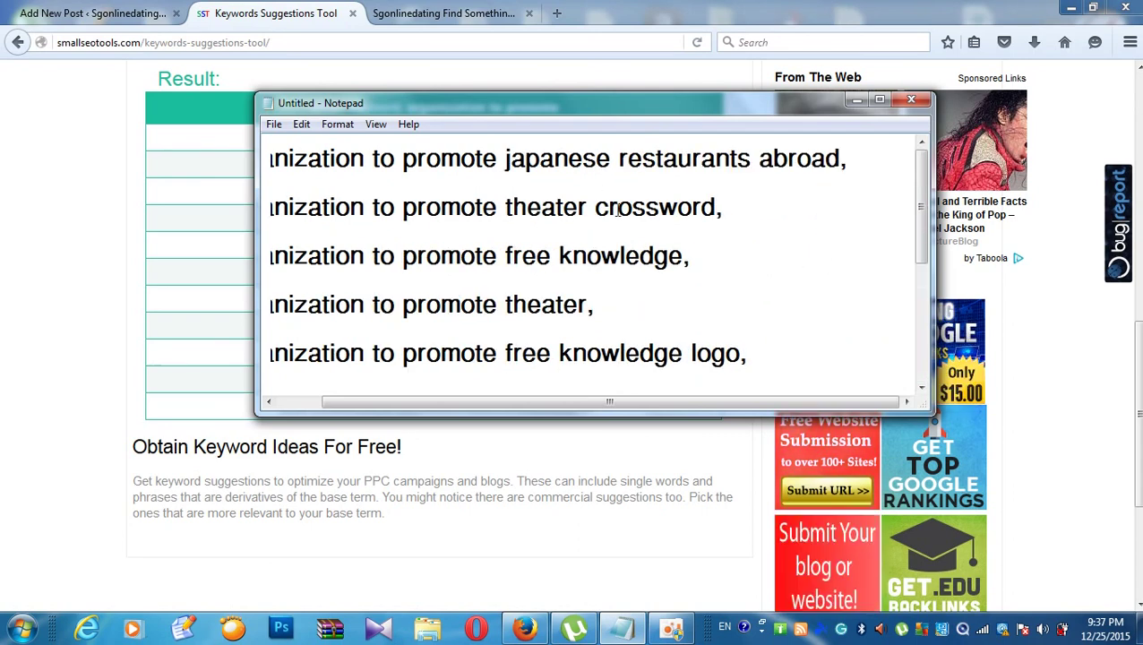
scroll(627, 202, down, 2)
scroll(520, 197, up, 2)
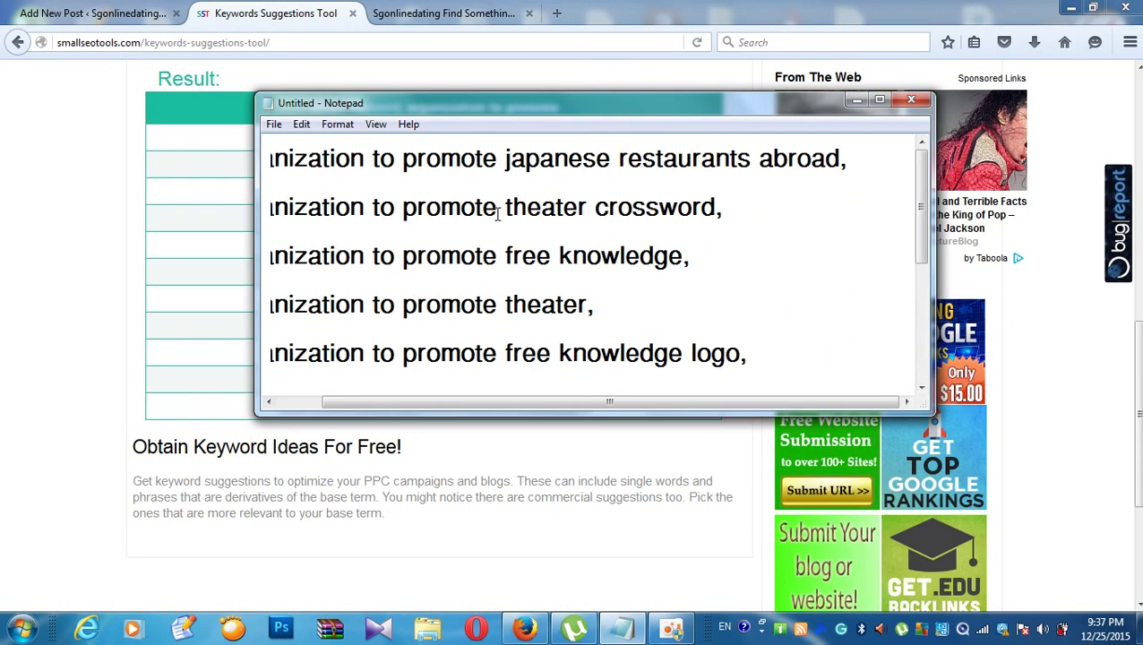
- Select the whole Notepad keyword list and go to the SEO keywords field of the WordPress draft post
click(424, 230)
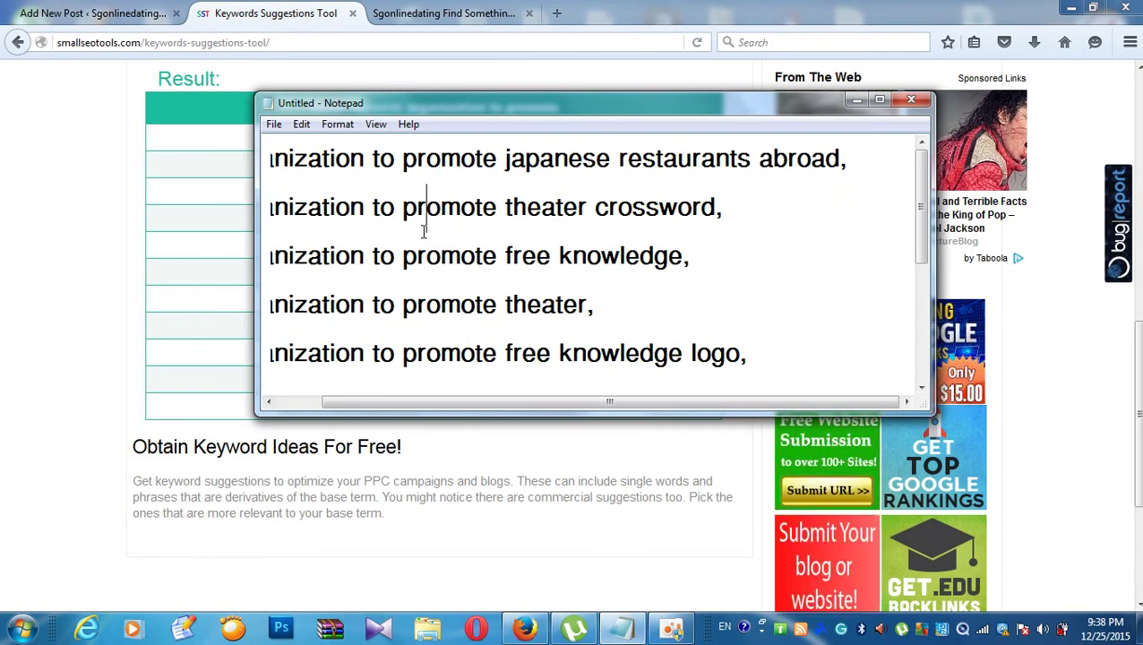
key(ctrl+a)
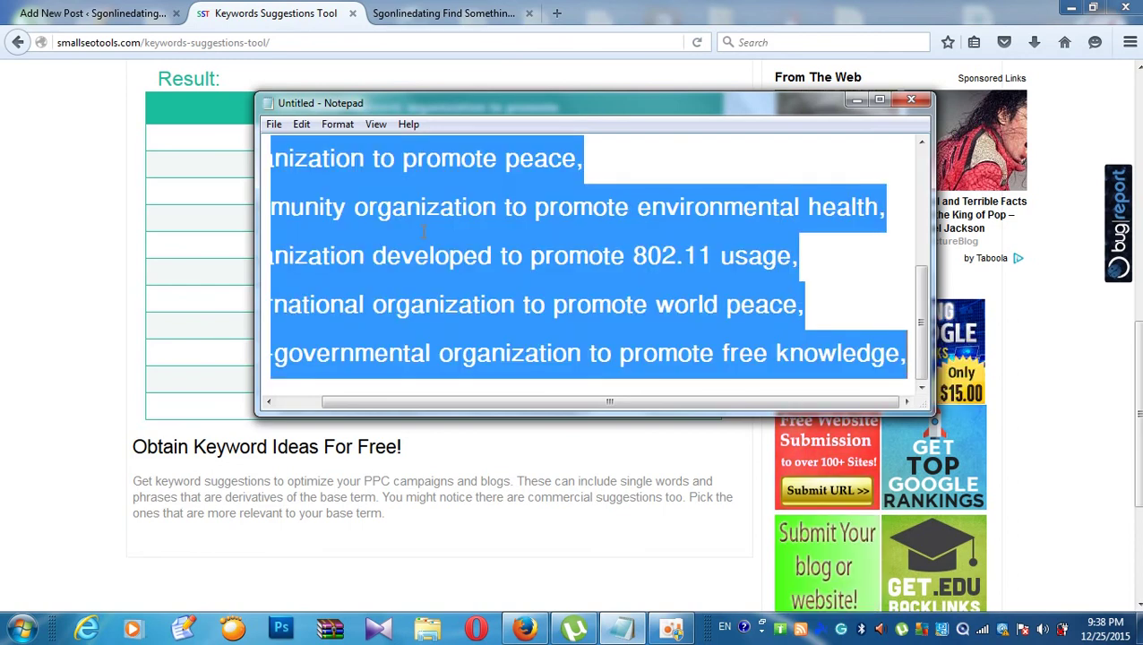
click(94, 13)
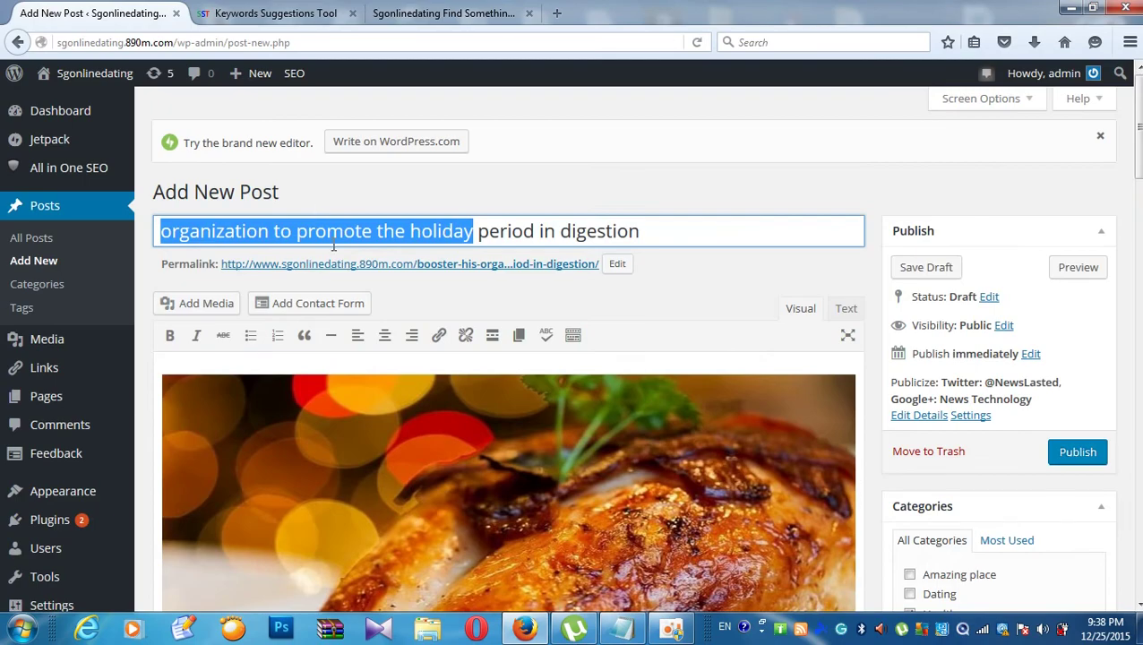
scroll(289, 299, down, 15)
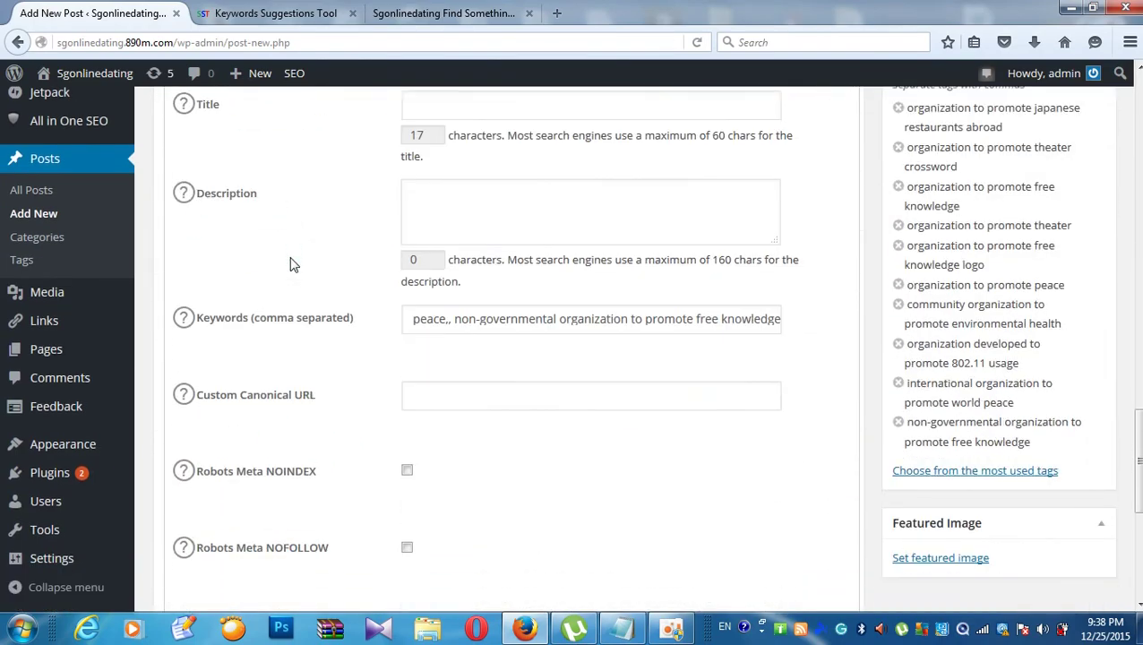
click(409, 314)
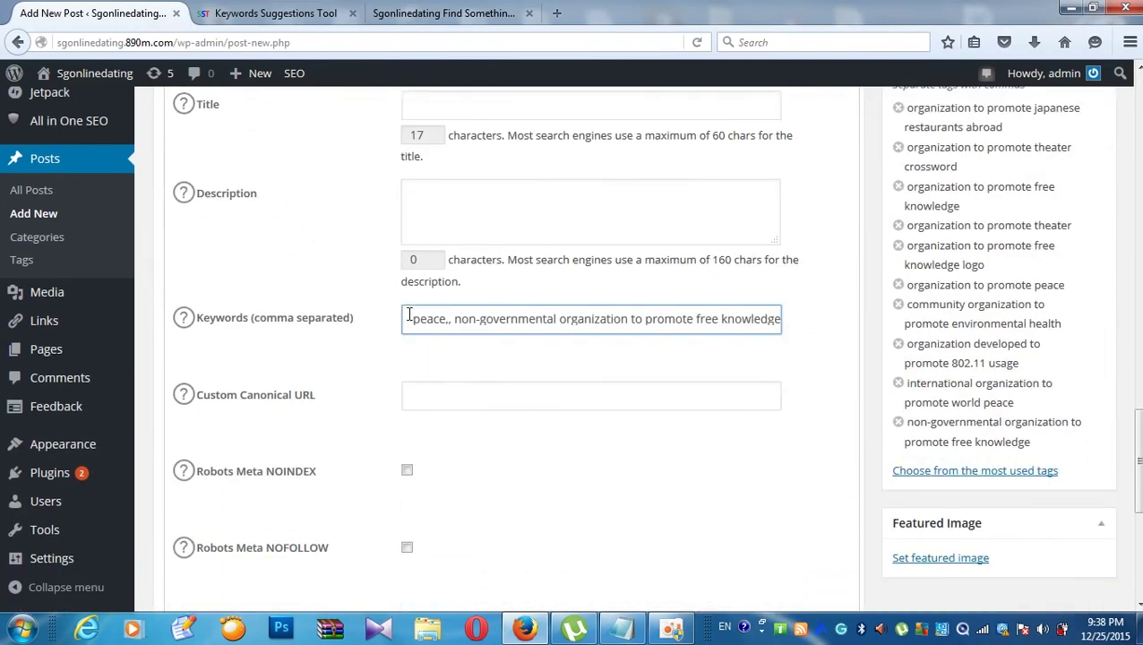
right_click(413, 318)
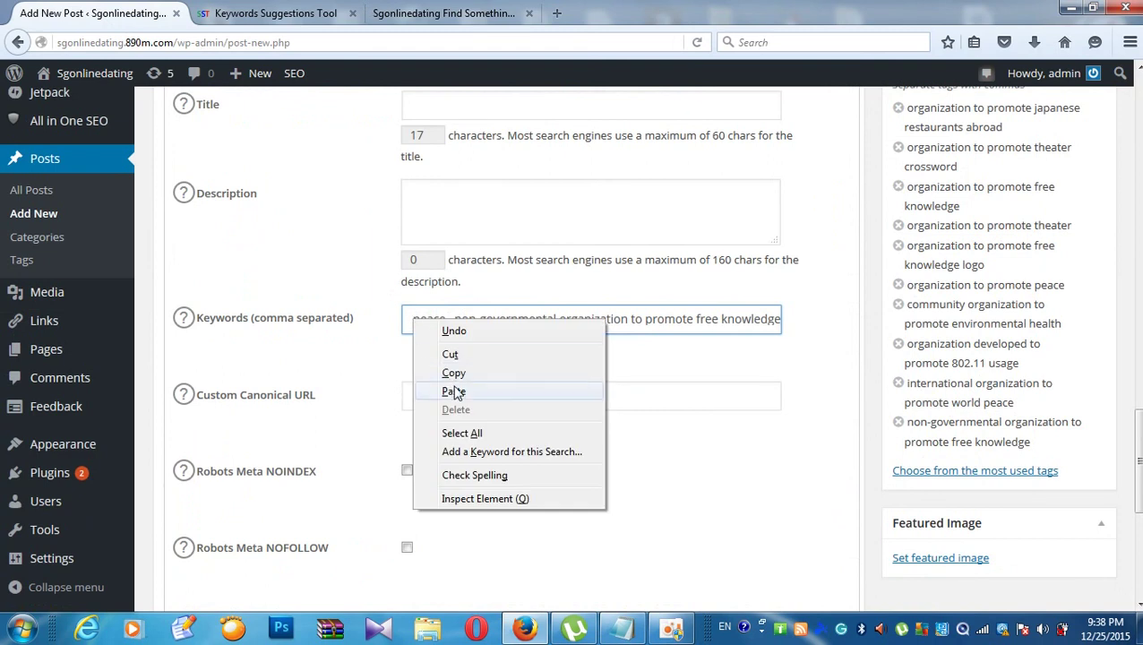
click(405, 315)
drag(414, 327, 619, 316)
click(627, 343)
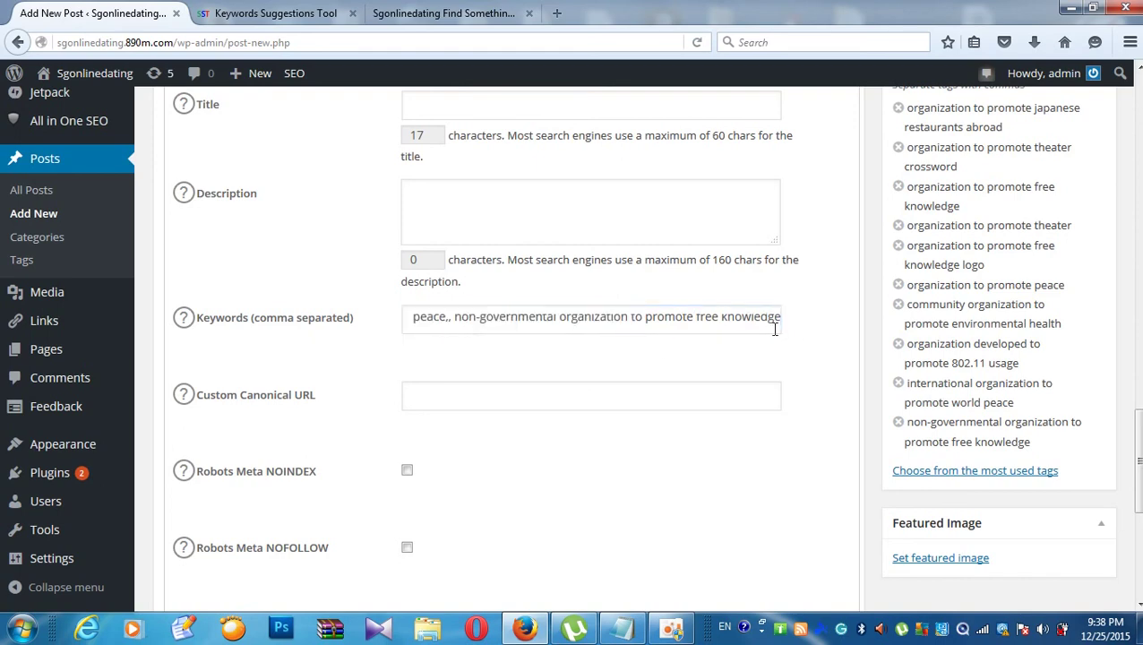
scroll(807, 313, up, 5)
click(939, 384)
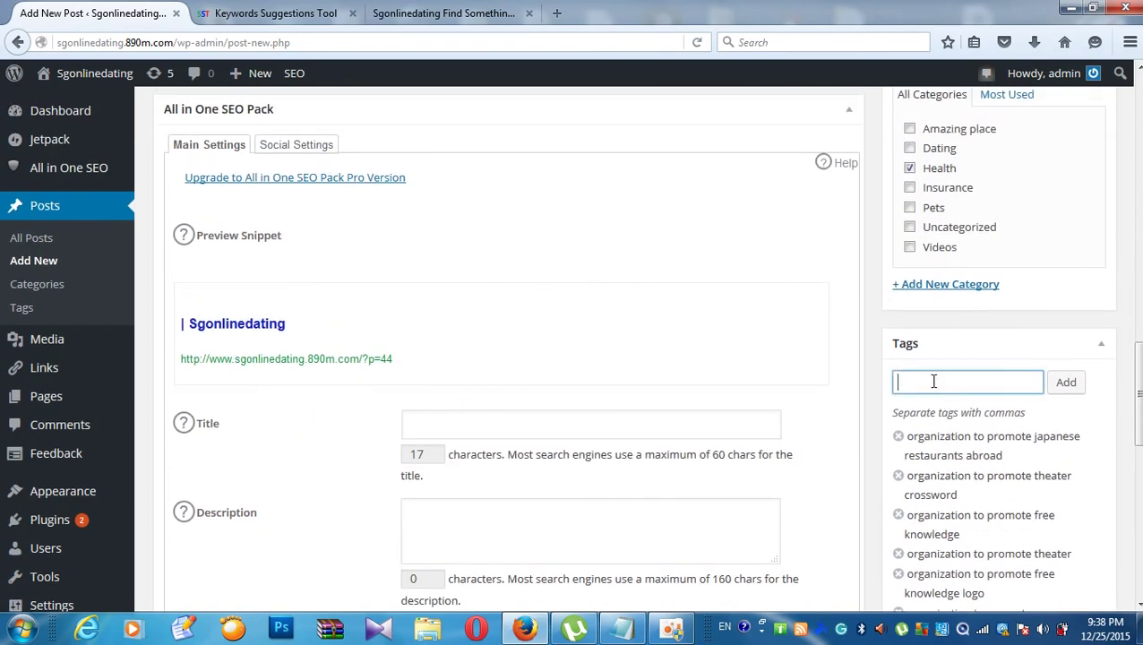
scroll(934, 382, down, 2)
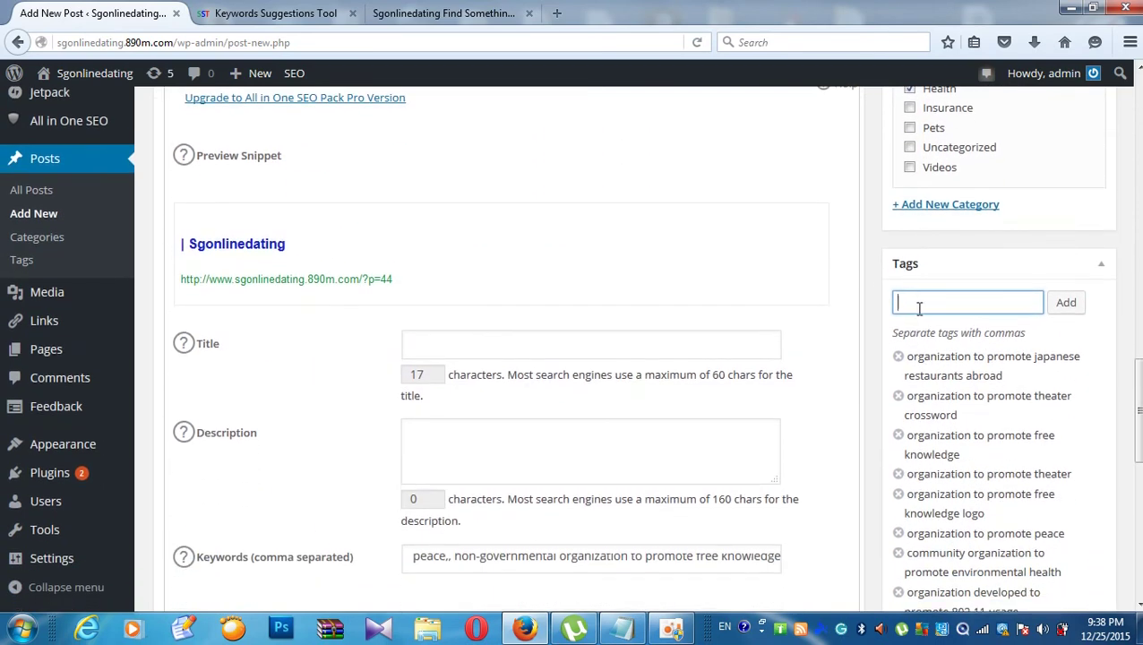
right_click(919, 307)
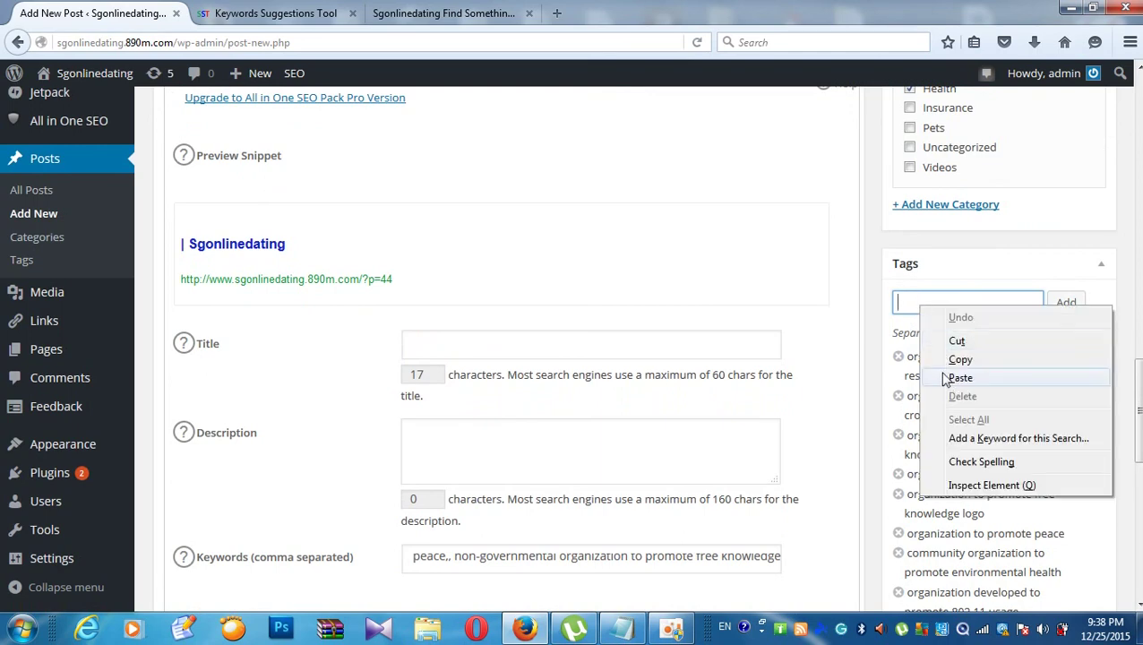
click(906, 301)
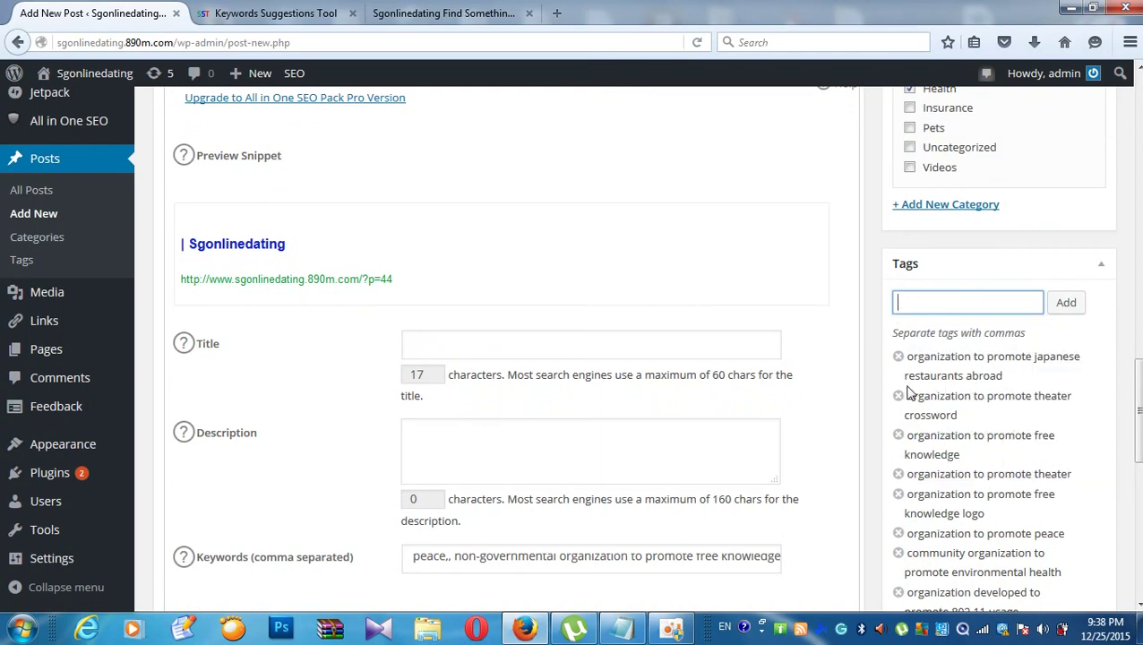
- Examine the draft's category, tags and All in One SEO Pack settings
scroll(932, 399, down, 3)
scroll(792, 319, up, 2)
scroll(792, 319, up, 2)
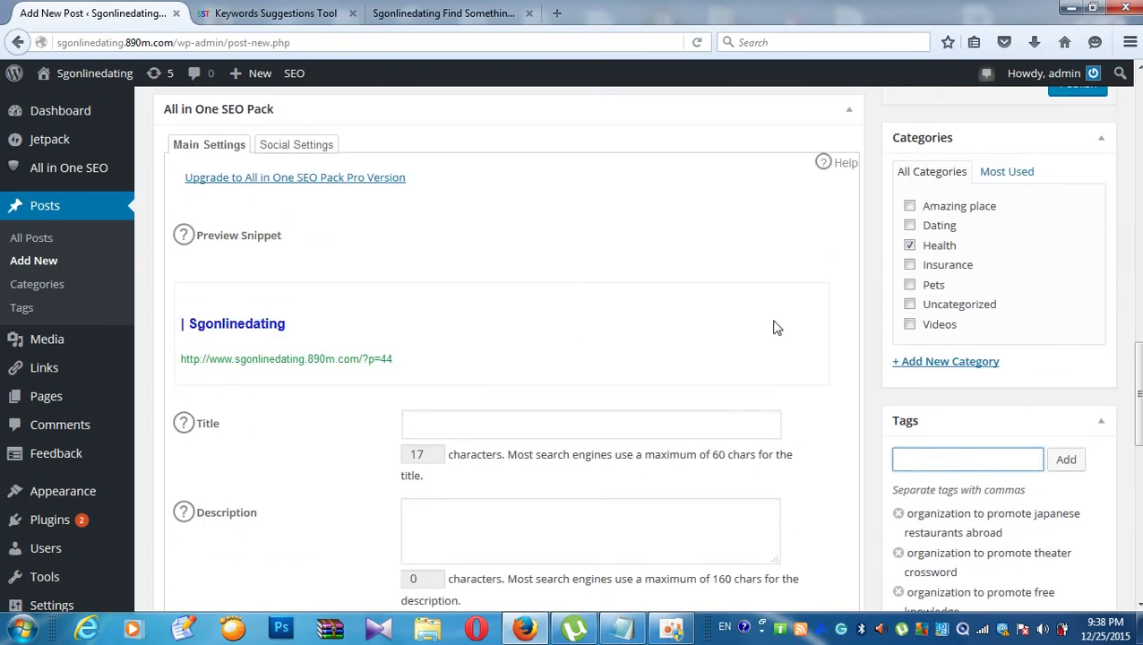
scroll(729, 304, down, 2)
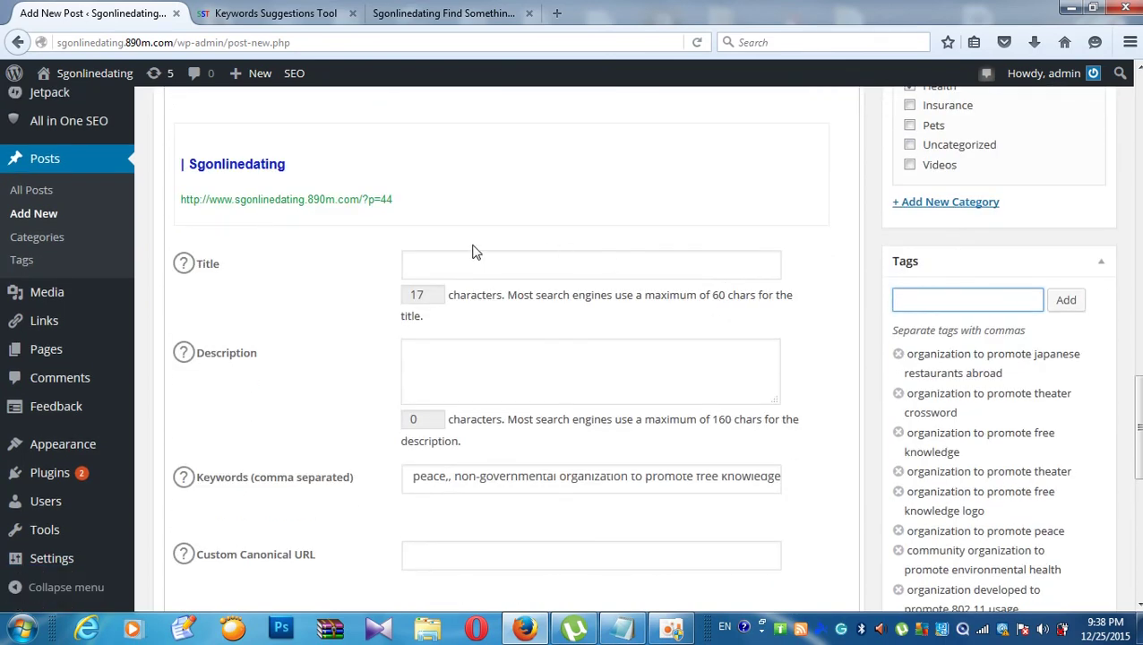
scroll(475, 253, up, 1)
scroll(464, 240, up, 1)
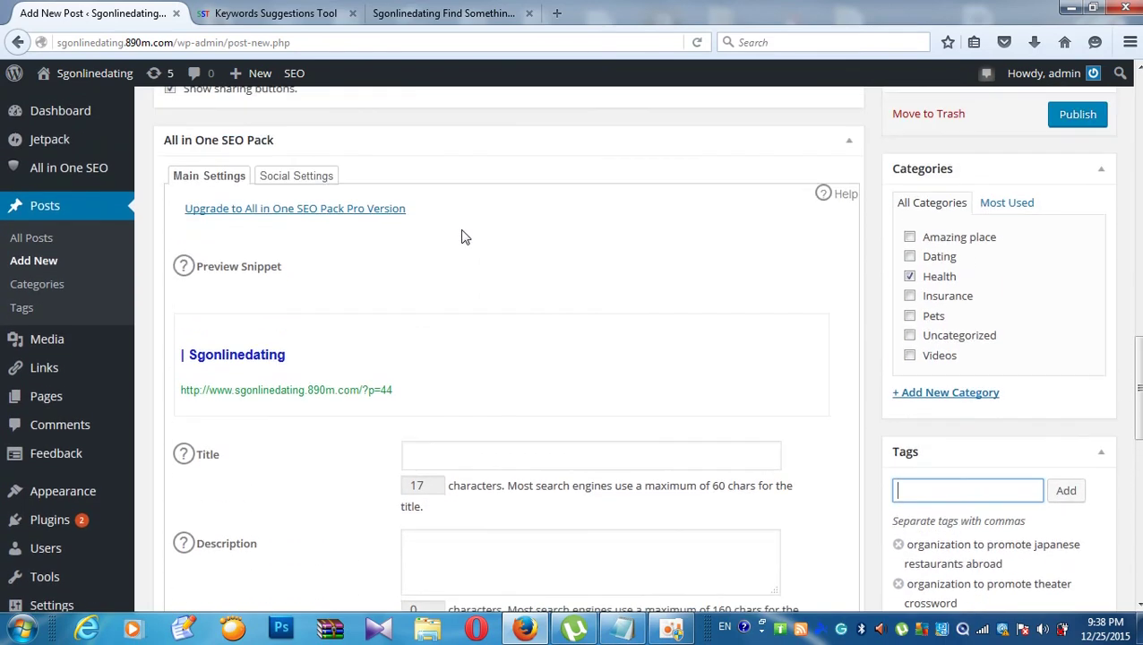
scroll(463, 237, down, 2)
scroll(461, 236, up, 3)
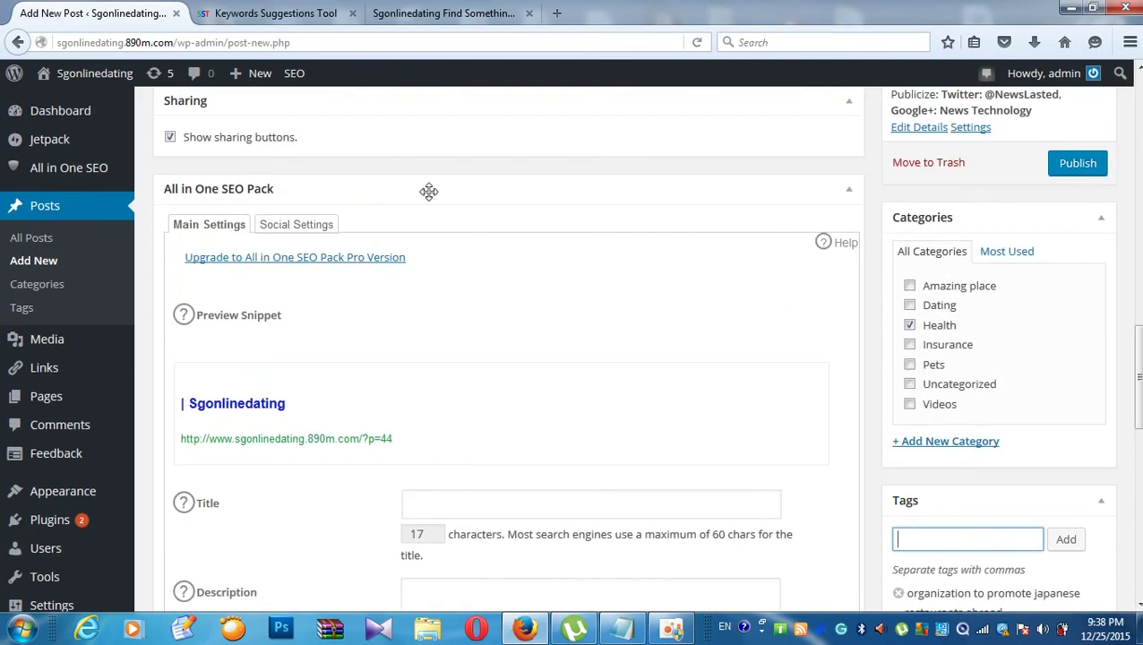
scroll(447, 218, up, 5)
- Look over the featured and latest posts on the Sgonlinedating home page
click(485, 13)
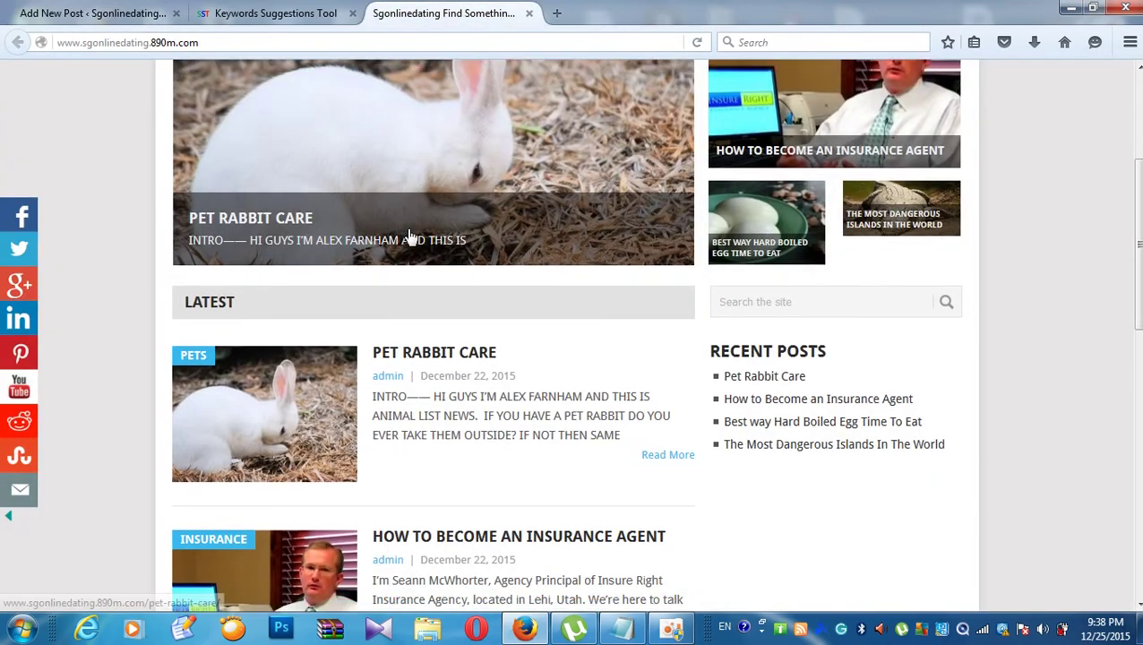
scroll(409, 235, up, 2)
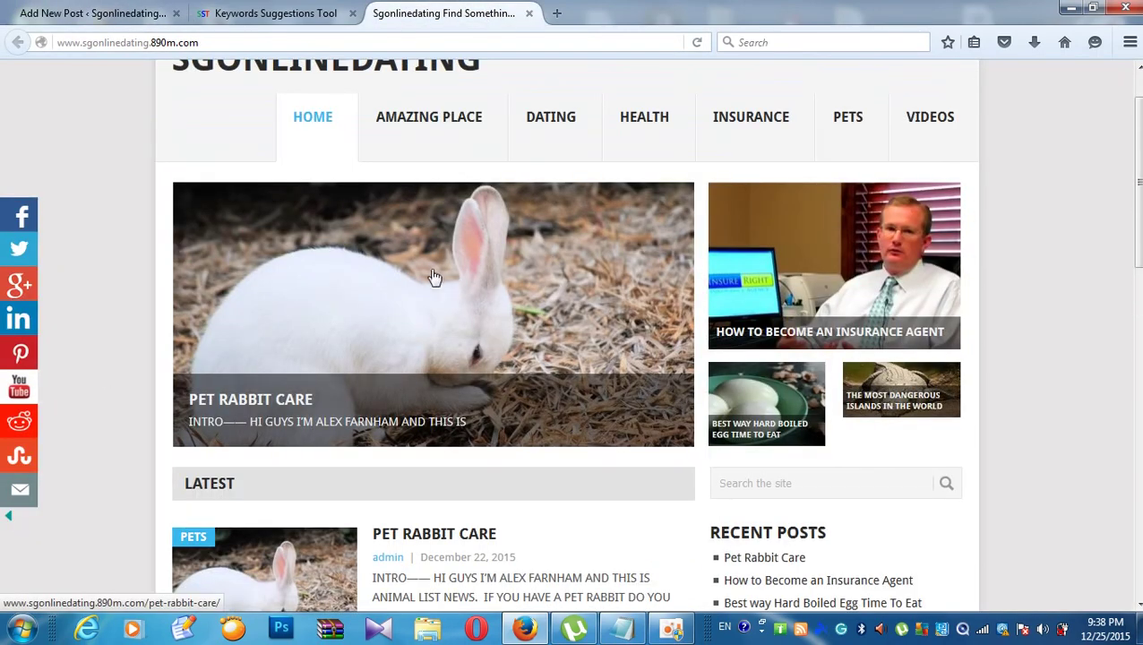
scroll(380, 260, down, 3)
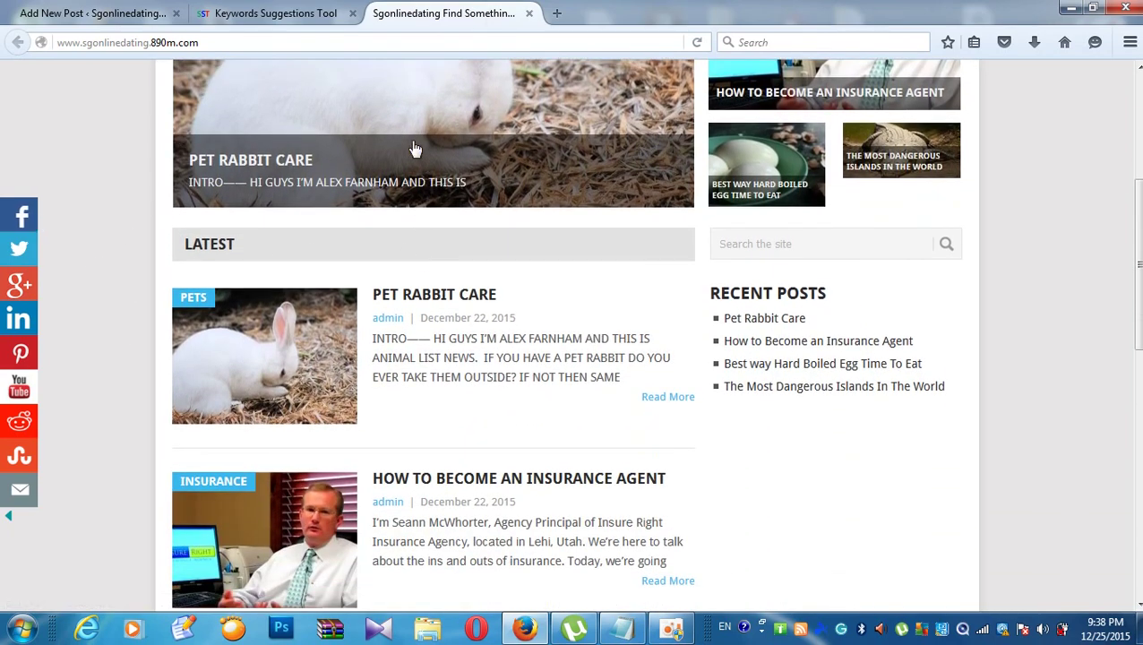
scroll(318, 109, down, 1)
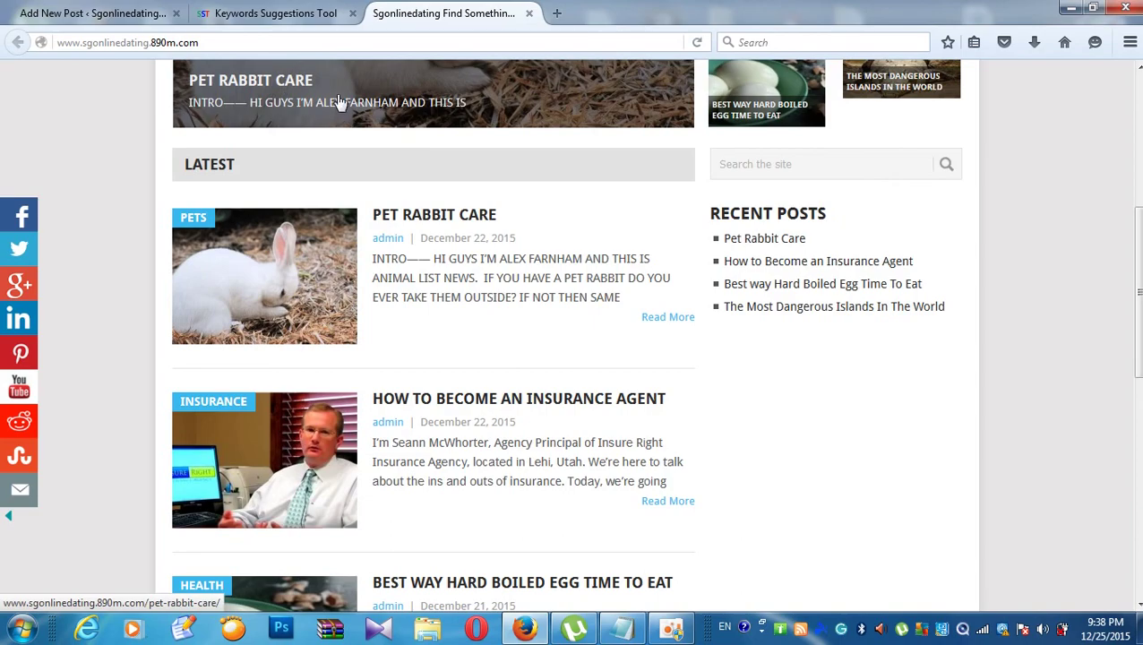
scroll(340, 101, down, 1)
scroll(287, 81, up, 5)
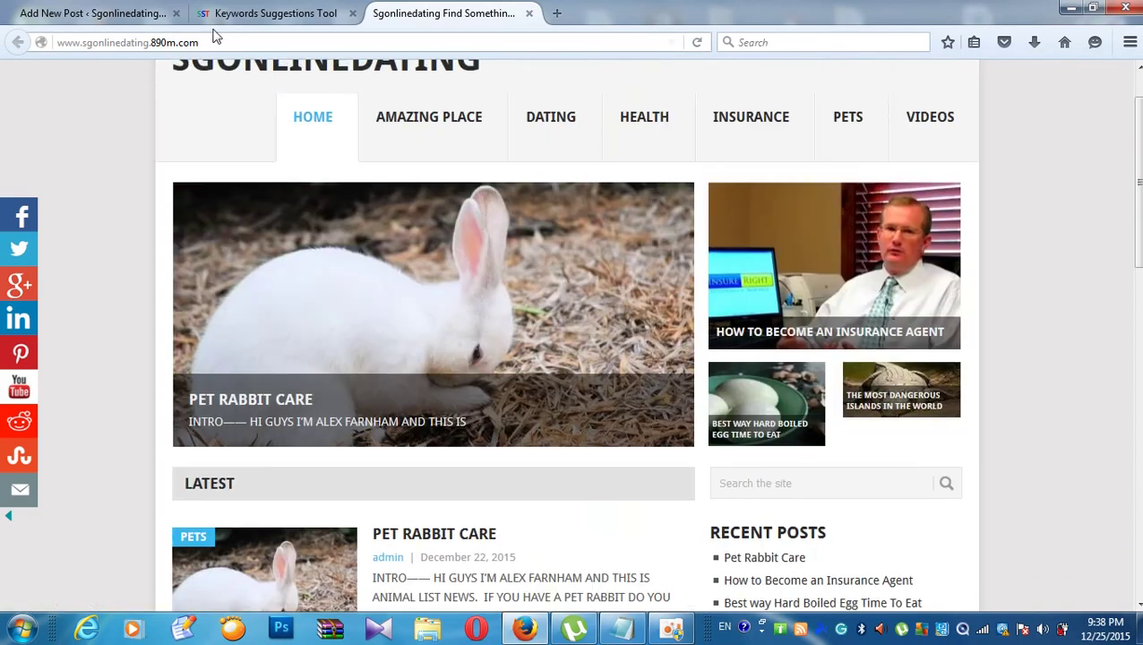
- Return to the draft post and copy its full title, "organization to promote the holiday period in digestion"
click(152, 13)
scroll(373, 220, down, 10)
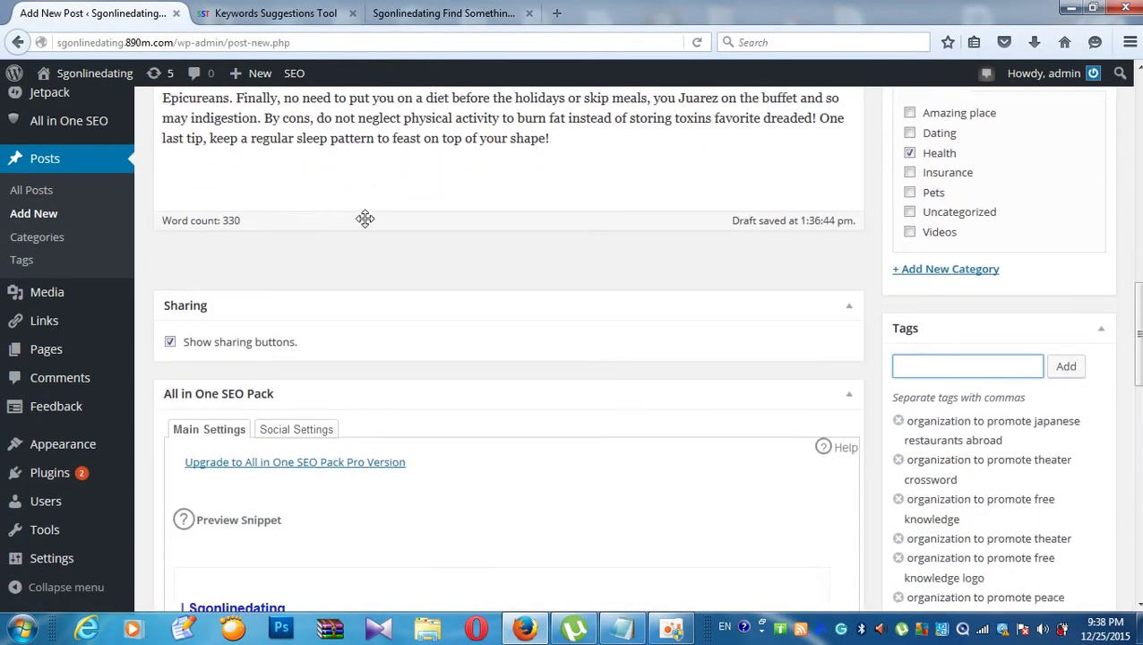
scroll(443, 179, up, 10)
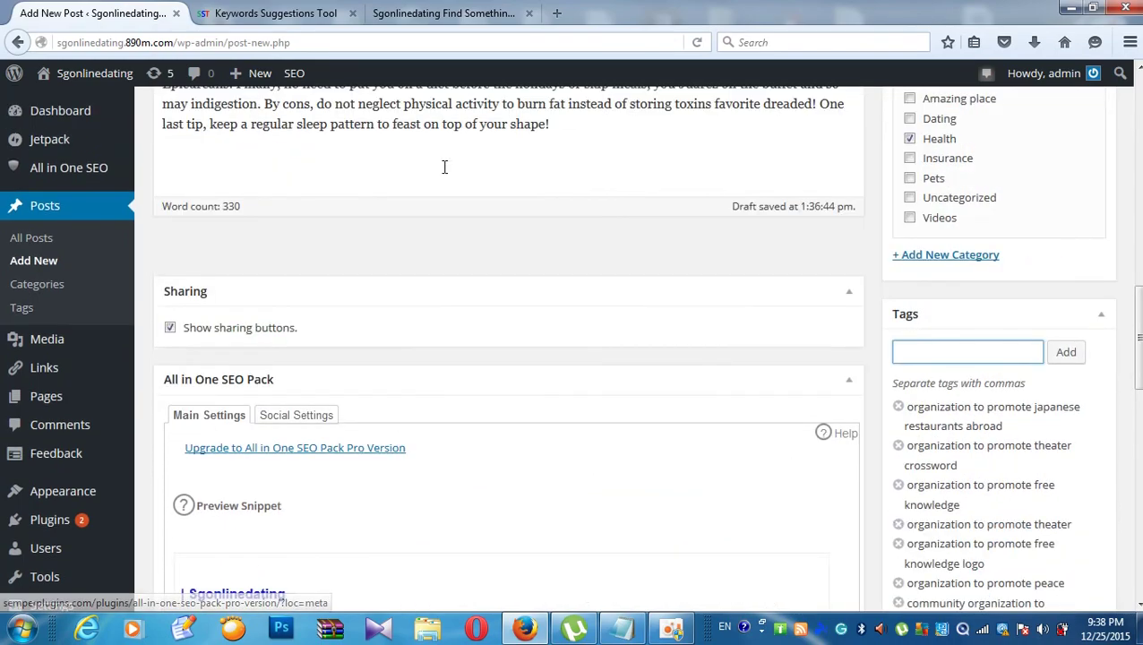
scroll(443, 201, up, 3)
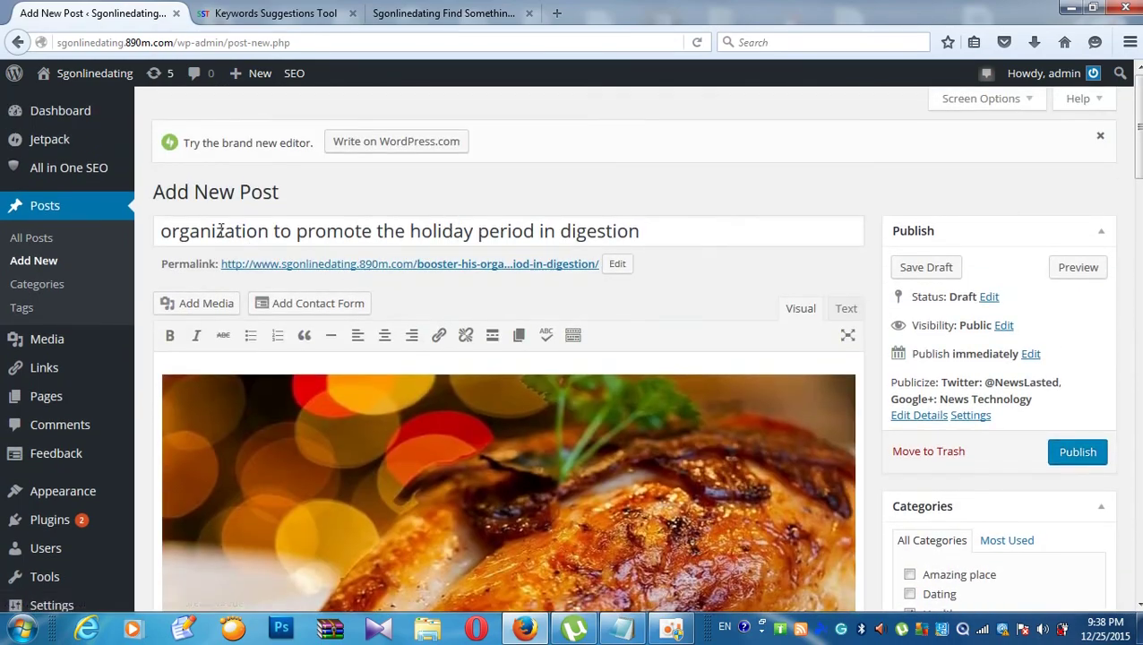
drag(155, 230, 638, 235)
right_click(629, 234)
click(668, 291)
scroll(582, 262, down, 1)
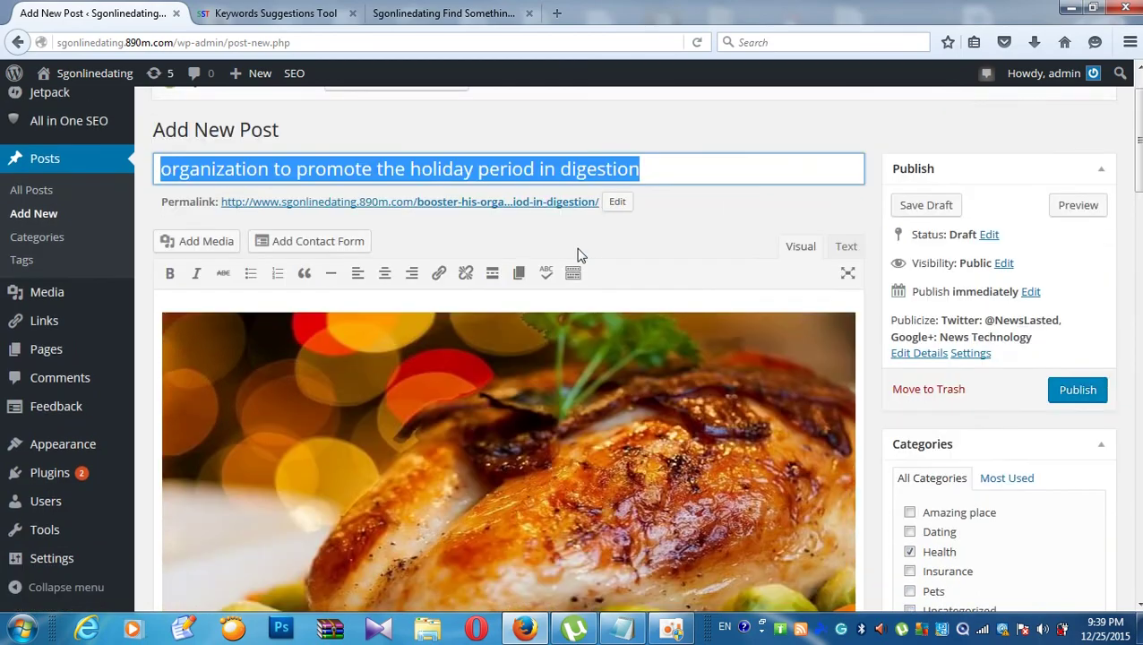
- Paste the copied post title into the SEO title field in the main settings and check the preview snippet
scroll(582, 261, down, 20)
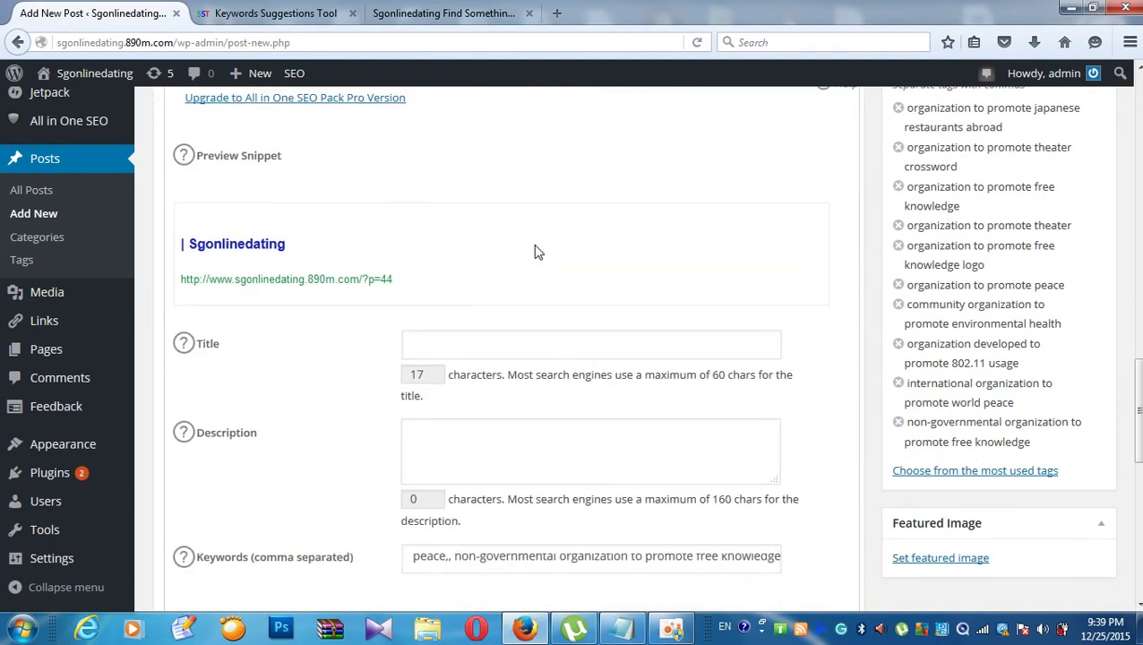
click(452, 341)
right_click(462, 334)
click(445, 343)
right_click(455, 340)
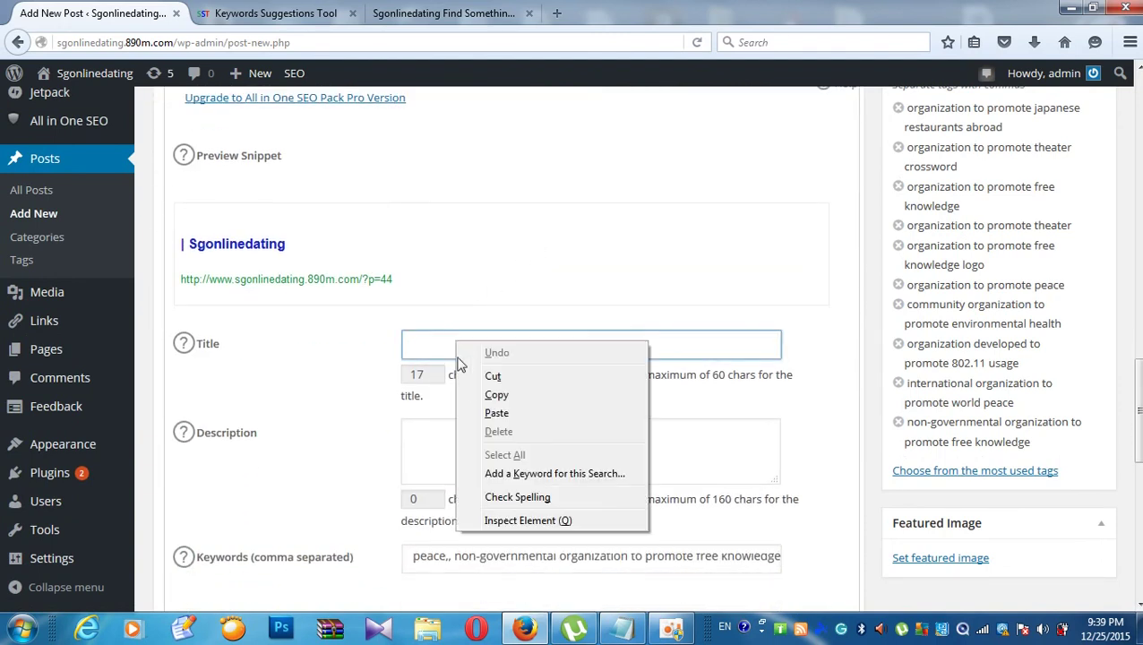
click(491, 415)
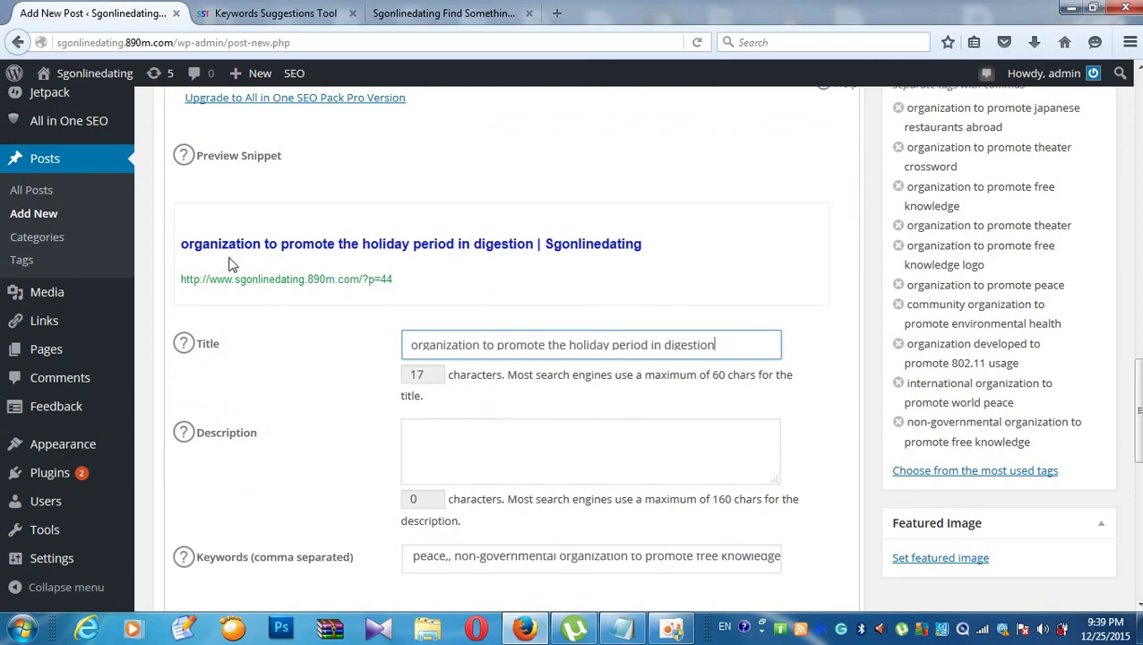
scroll(228, 265, up, 2)
scroll(215, 228, down, 2)
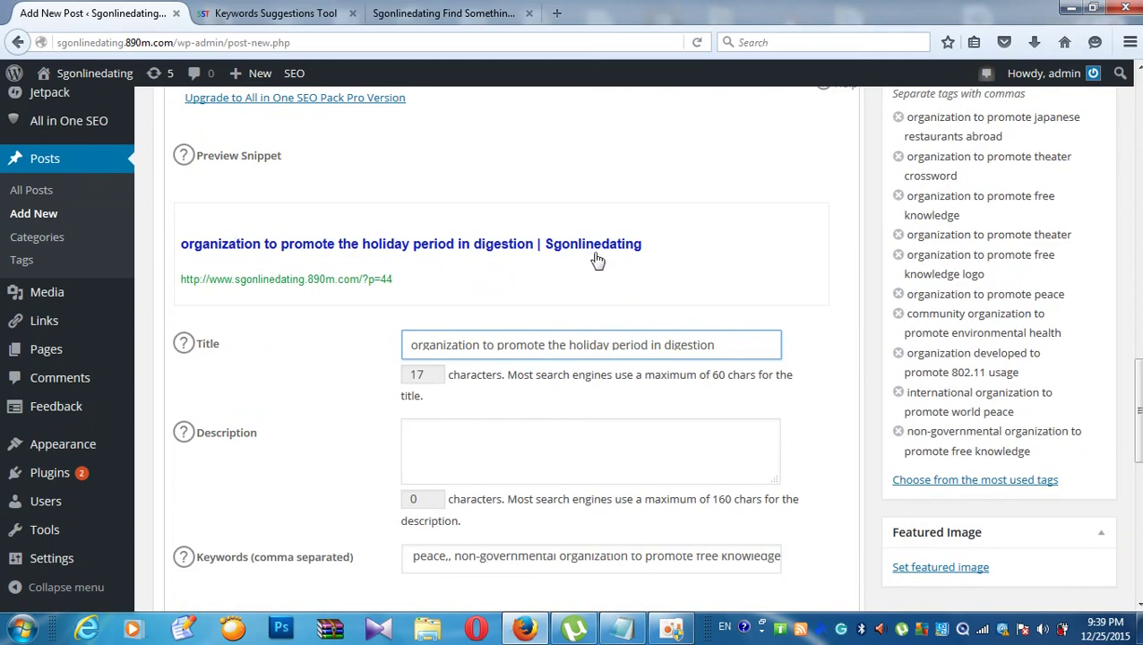
scroll(345, 318, down, 3)
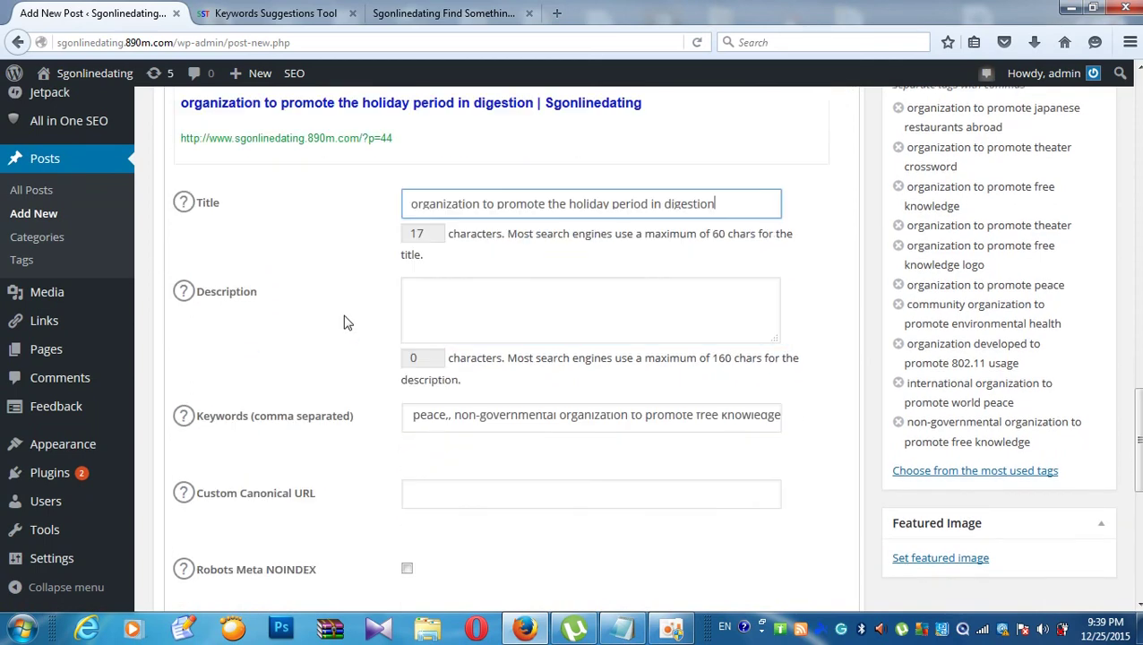
- Open the SEO pack's social settings and paste the copied post title as the social title
scroll(349, 286, up, 6)
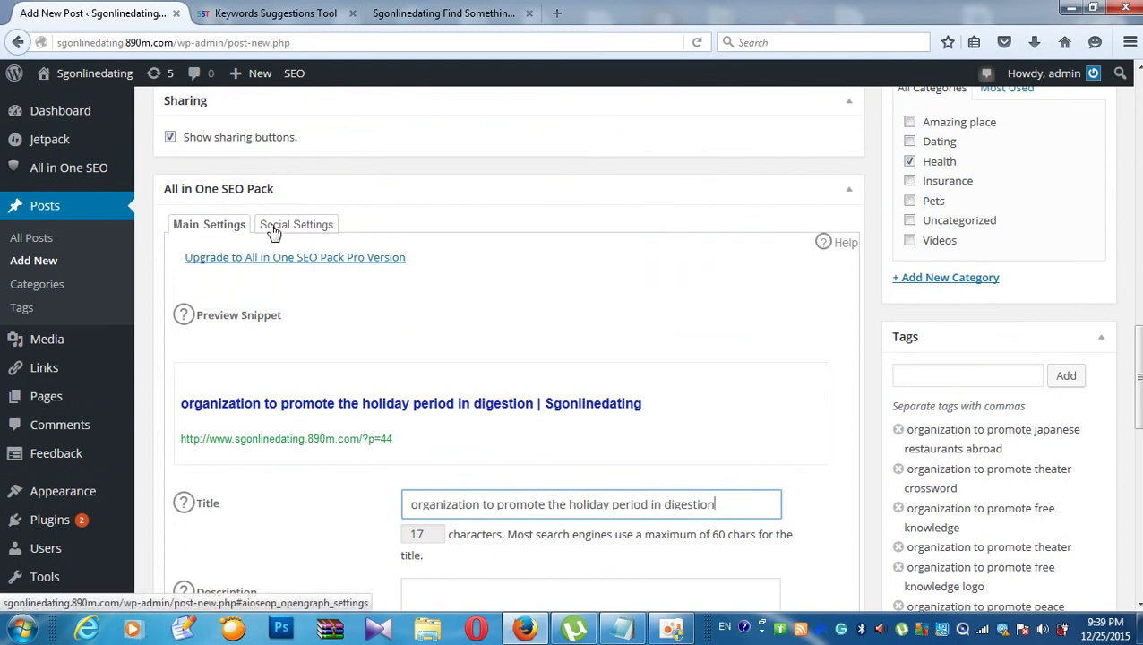
click(273, 231)
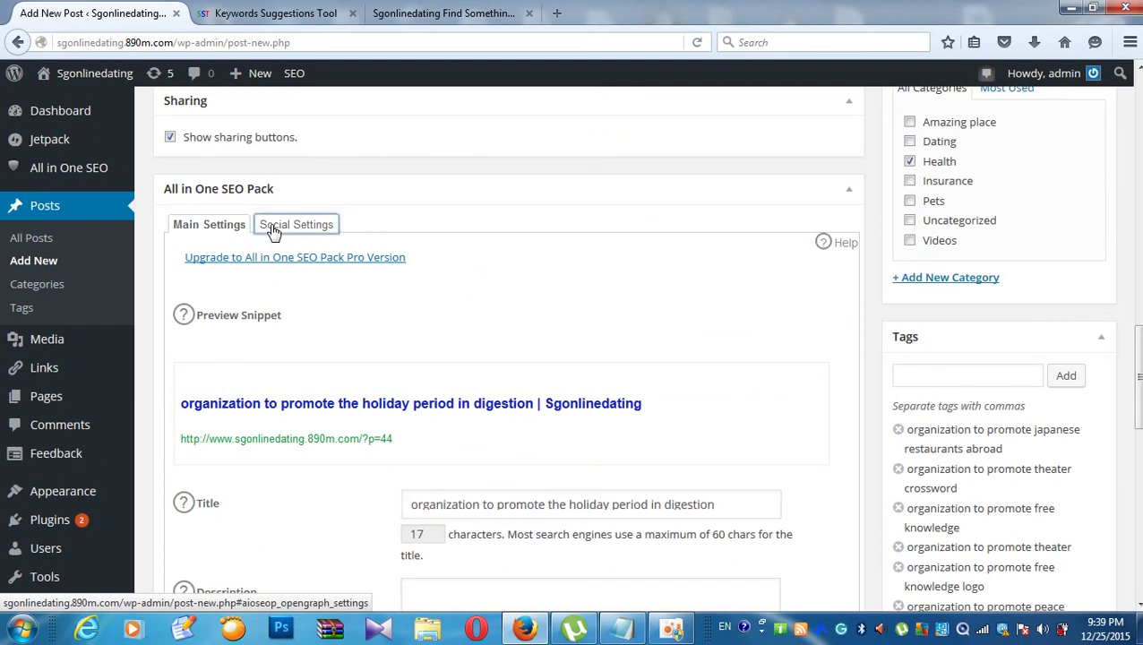
right_click(410, 265)
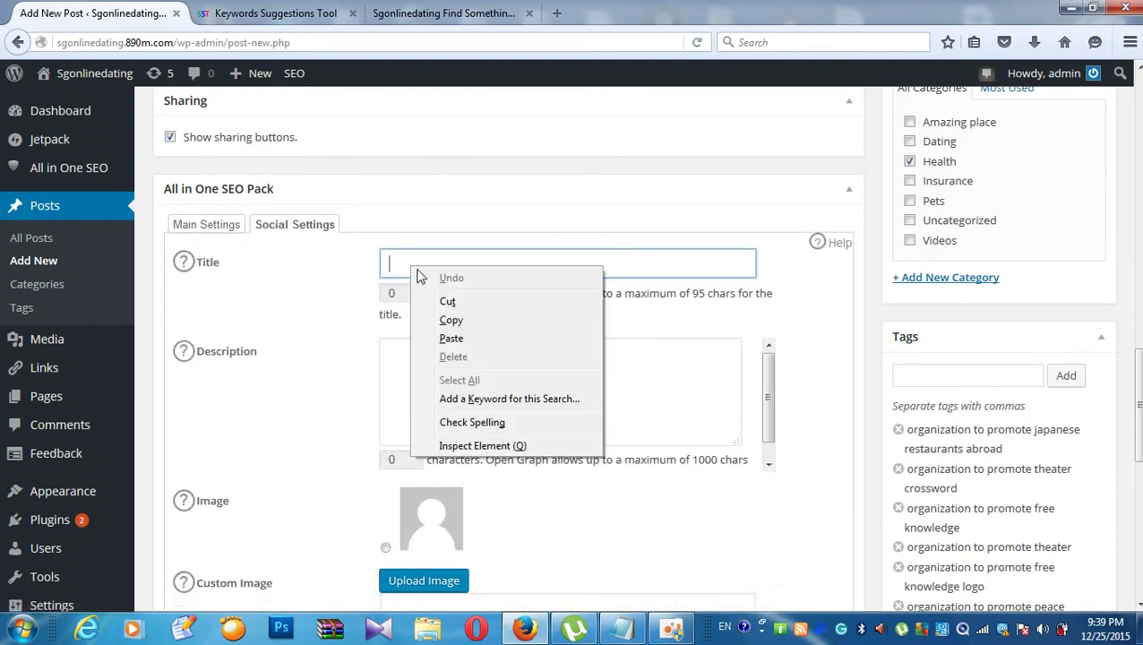
click(450, 338)
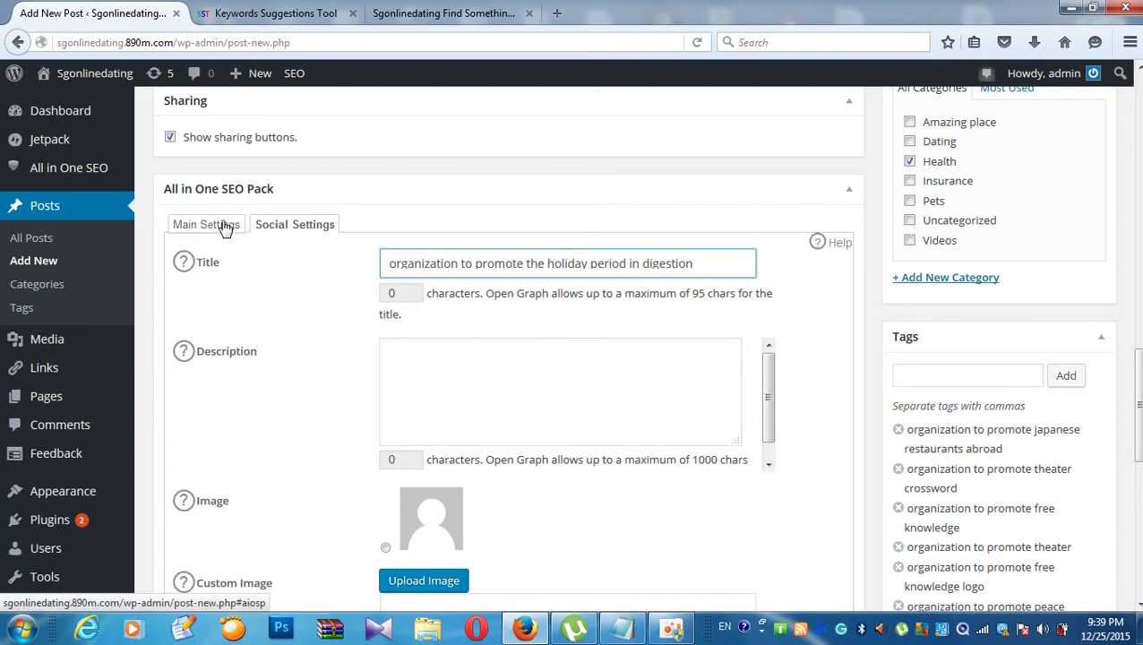
- Compare the SEO pack's main settings with the social settings and check which fields are still empty
scroll(229, 231, up, 4)
scroll(256, 261, down, 5)
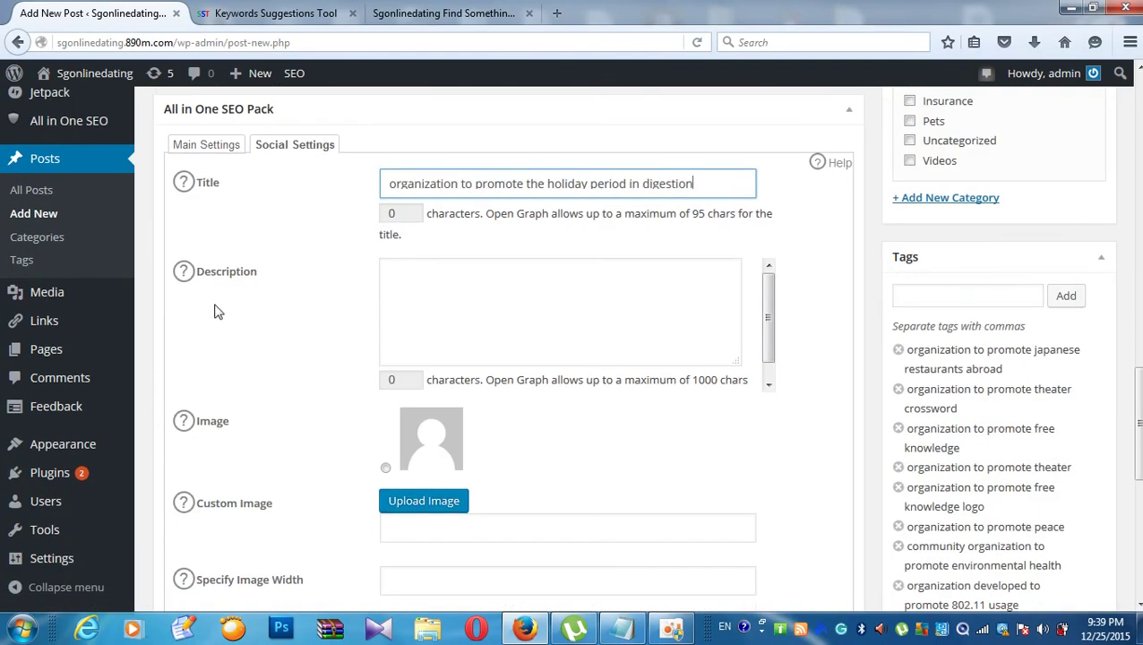
click(384, 278)
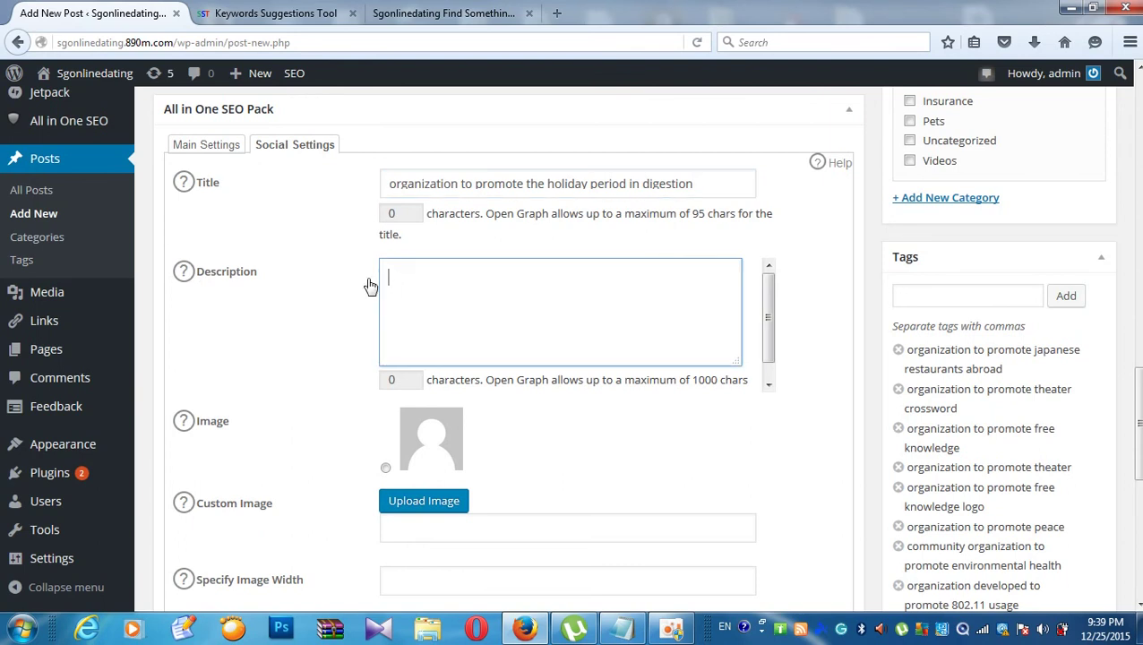
scroll(370, 285, up, 2)
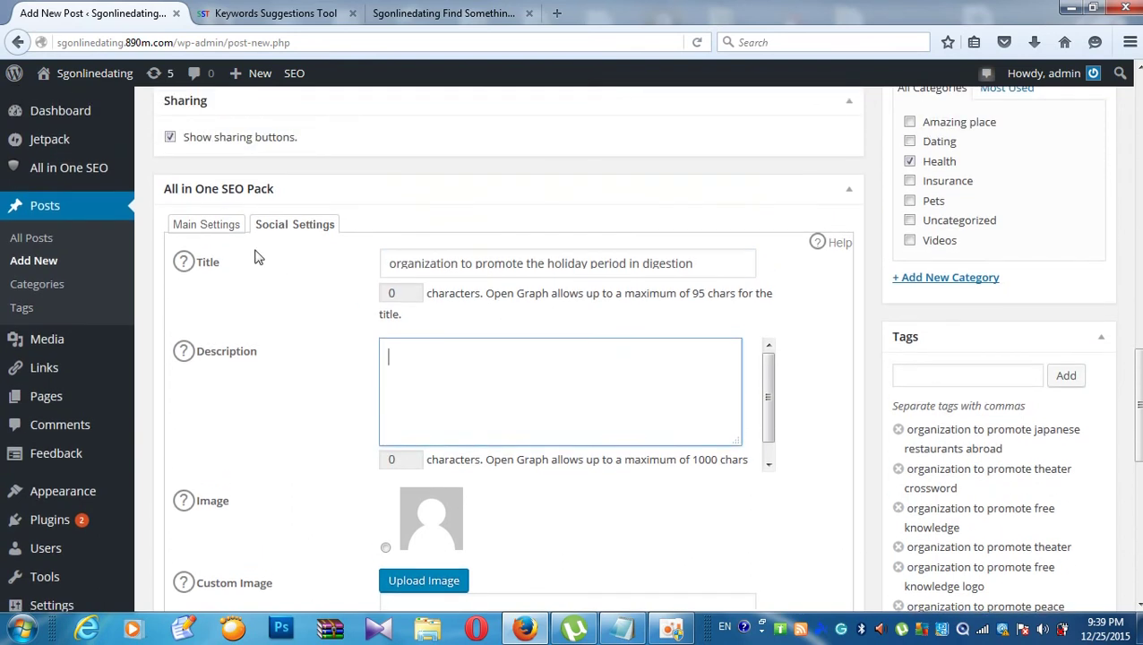
click(212, 231)
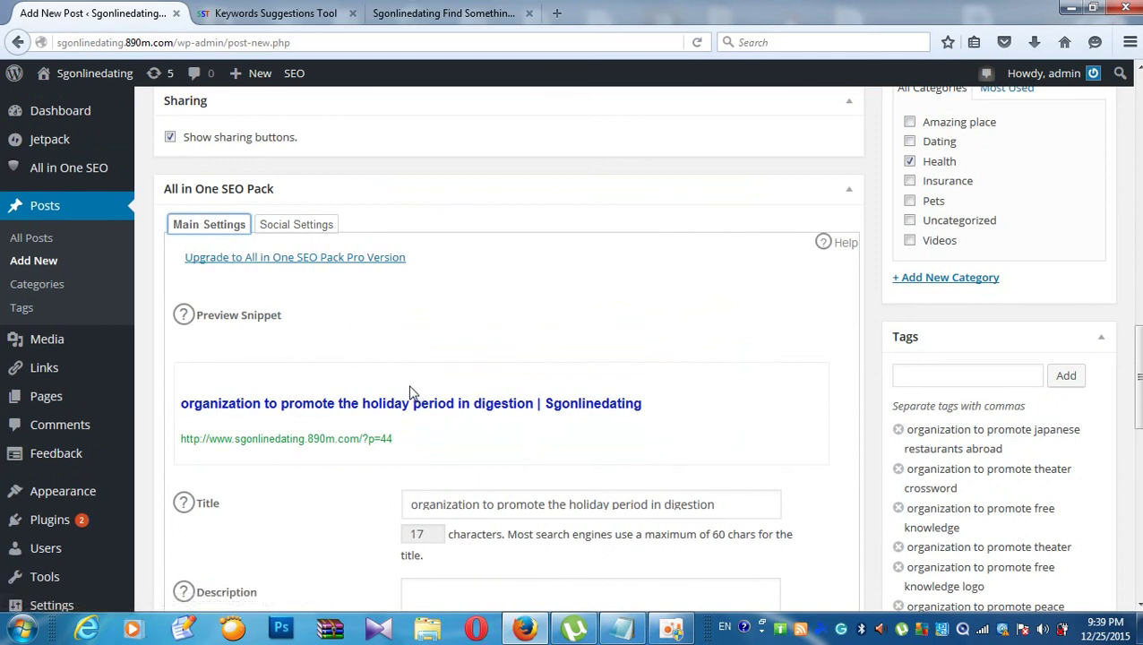
click(328, 230)
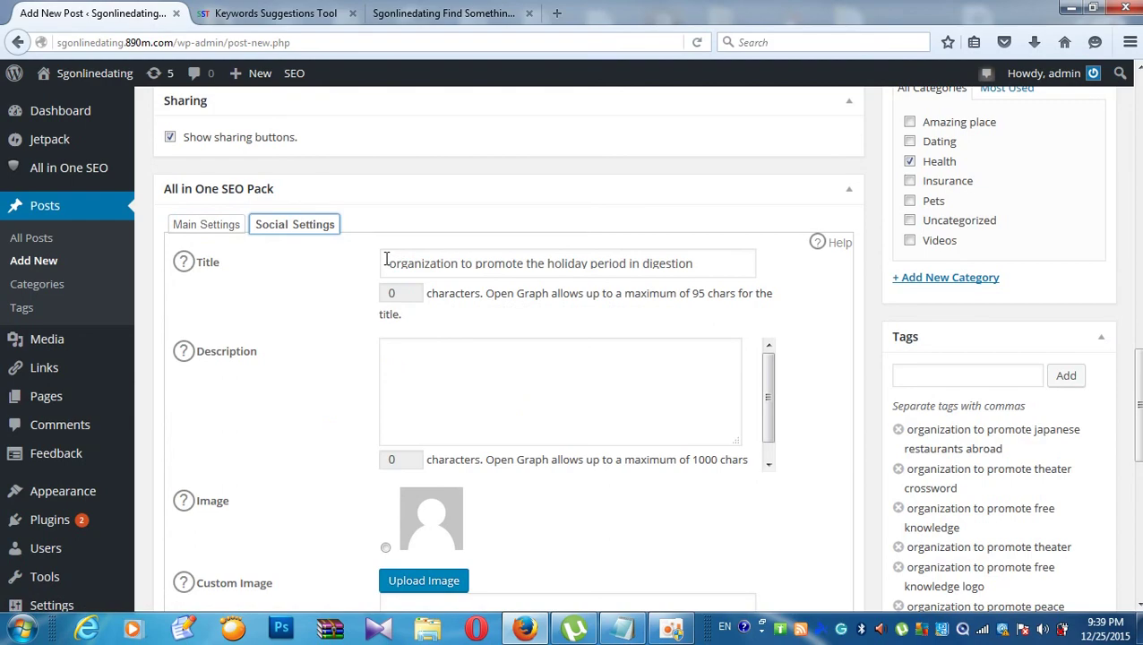
- Copy the post's opening body text from "To help your body absorb the excess" through "looped by the inevitable ..."
scroll(386, 260, up, 5)
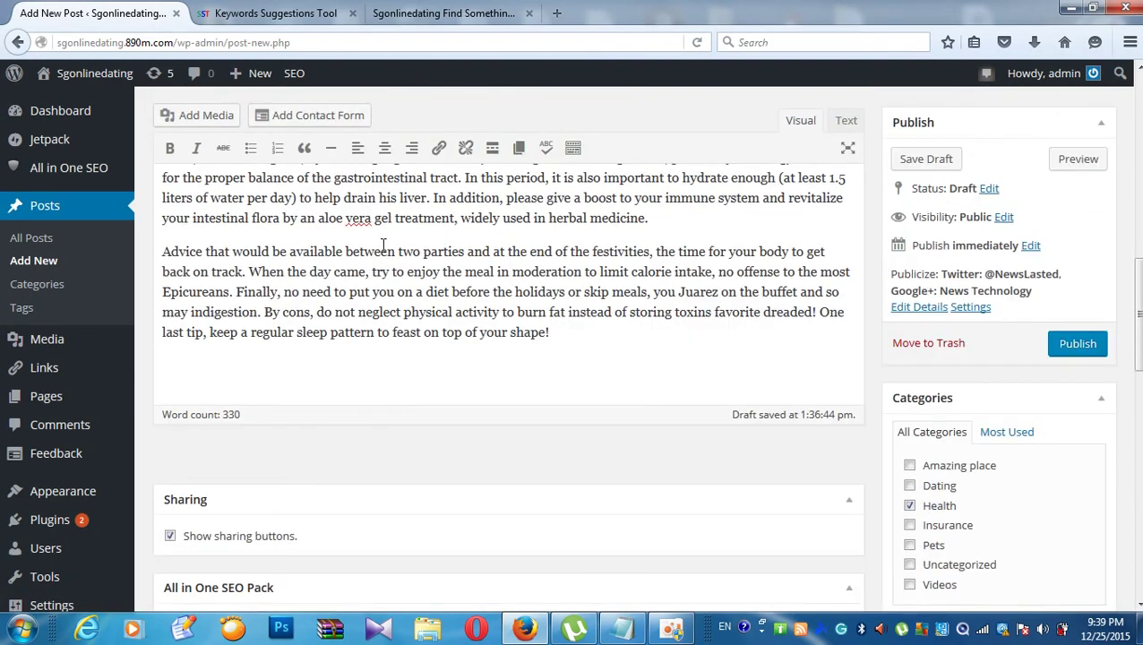
scroll(384, 242, down, 3)
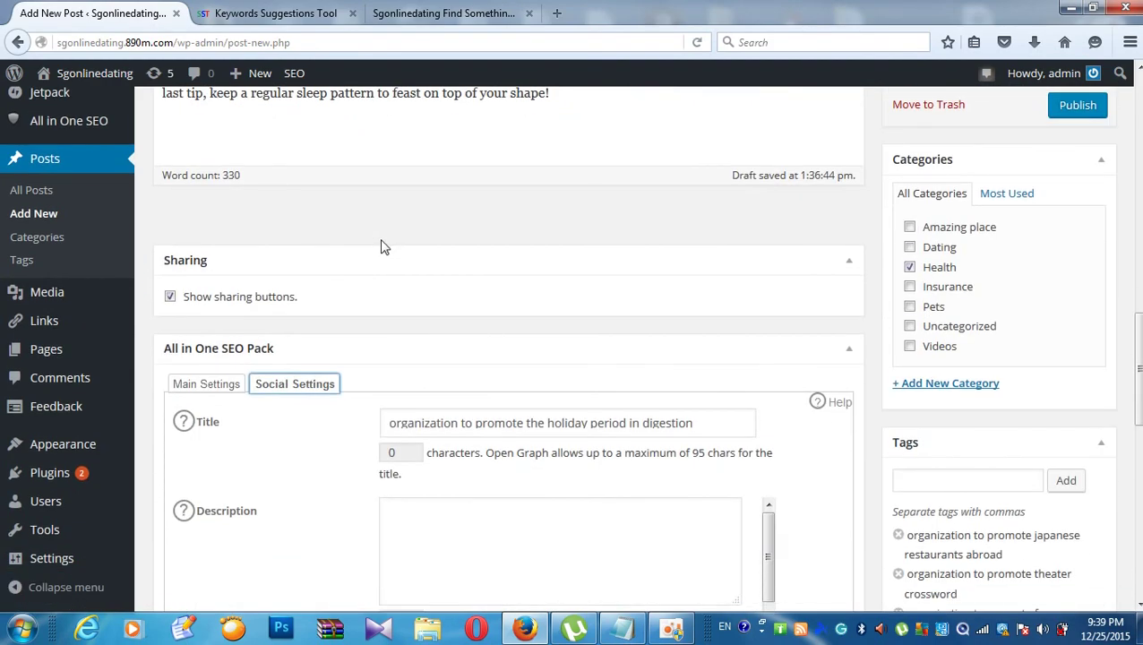
scroll(380, 247, up, 6)
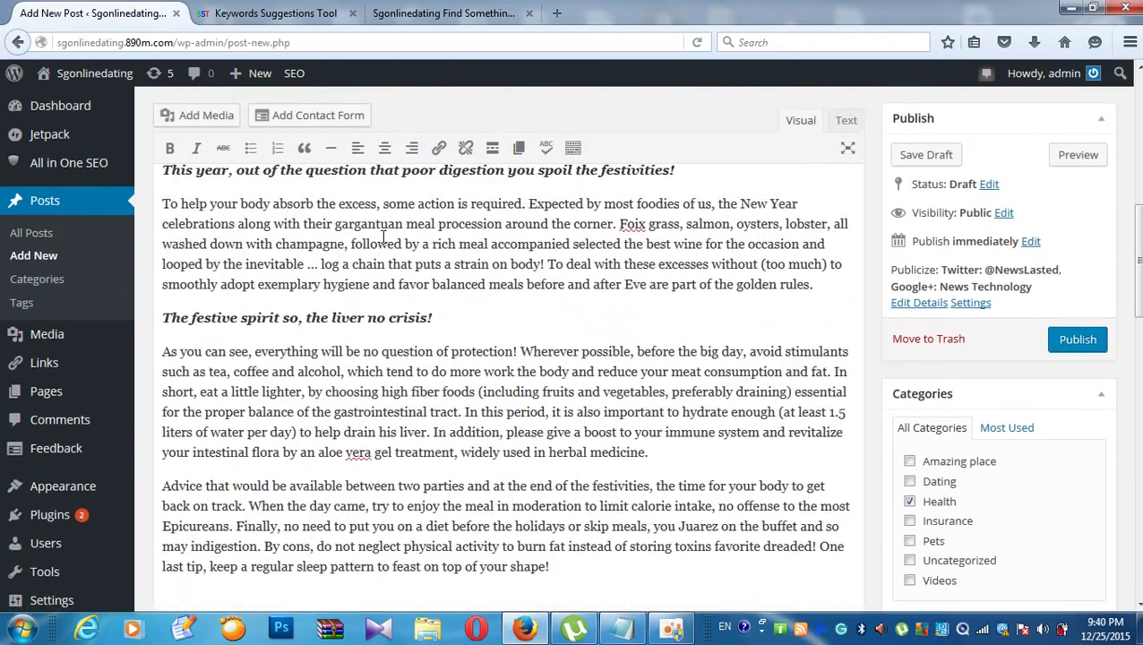
scroll(383, 235, down, 6)
scroll(384, 236, up, 6)
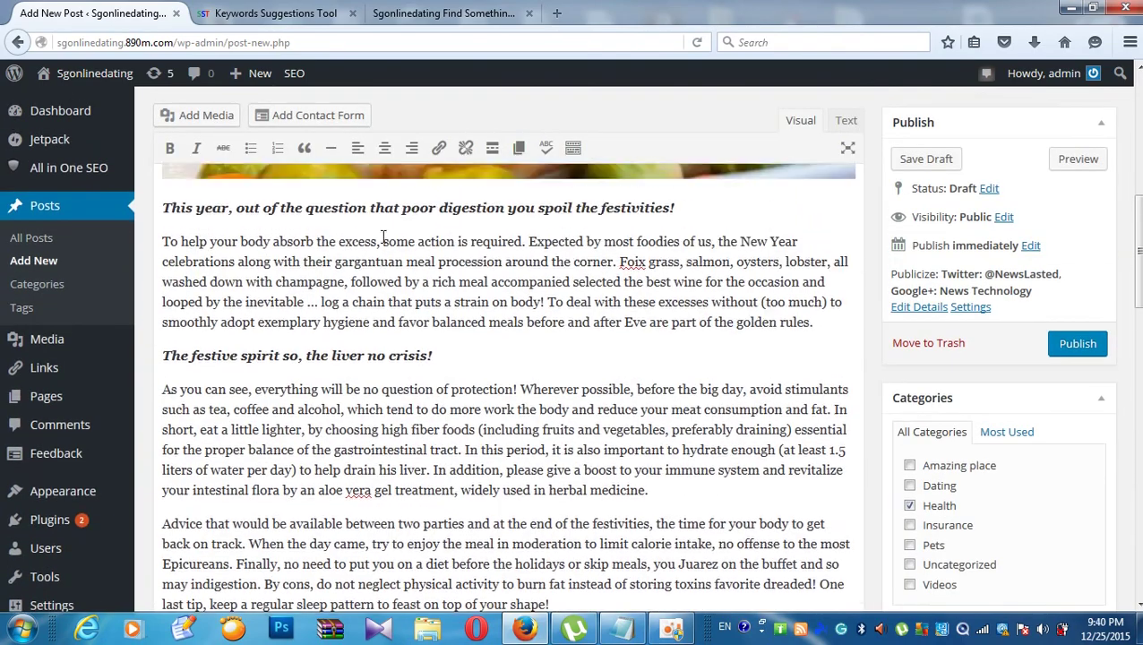
scroll(380, 235, up, 2)
scroll(381, 235, down, 1)
drag(161, 288, 332, 349)
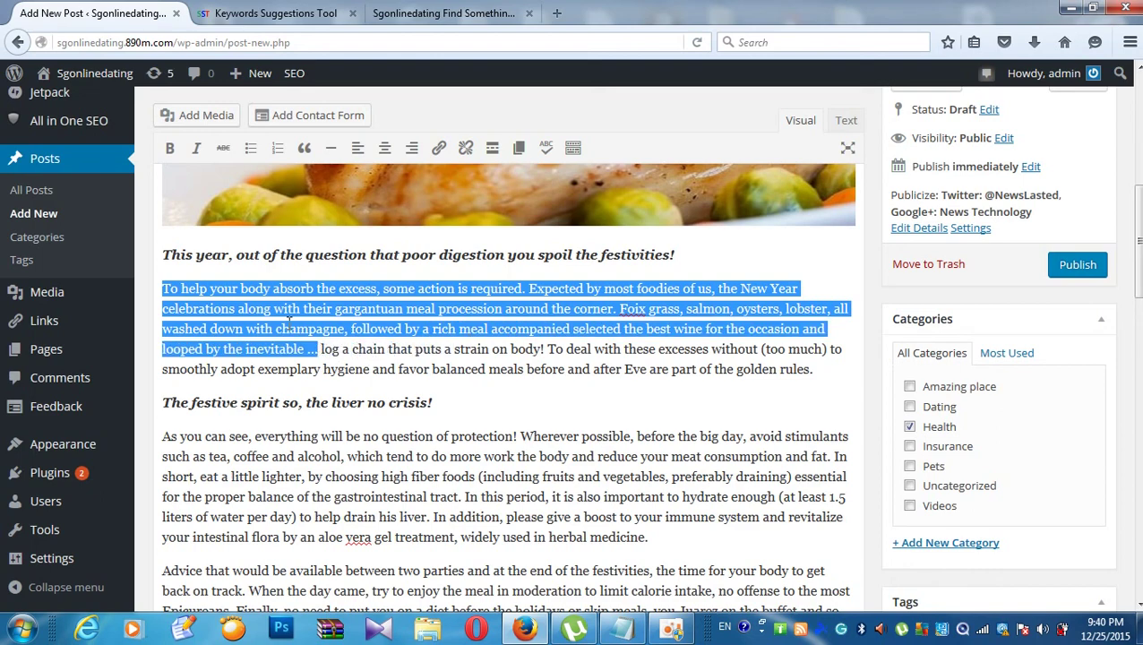
right_click(288, 319)
click(328, 379)
- Paste the copied opening text into the description of the SEO pack's social settings
scroll(287, 358, down, 10)
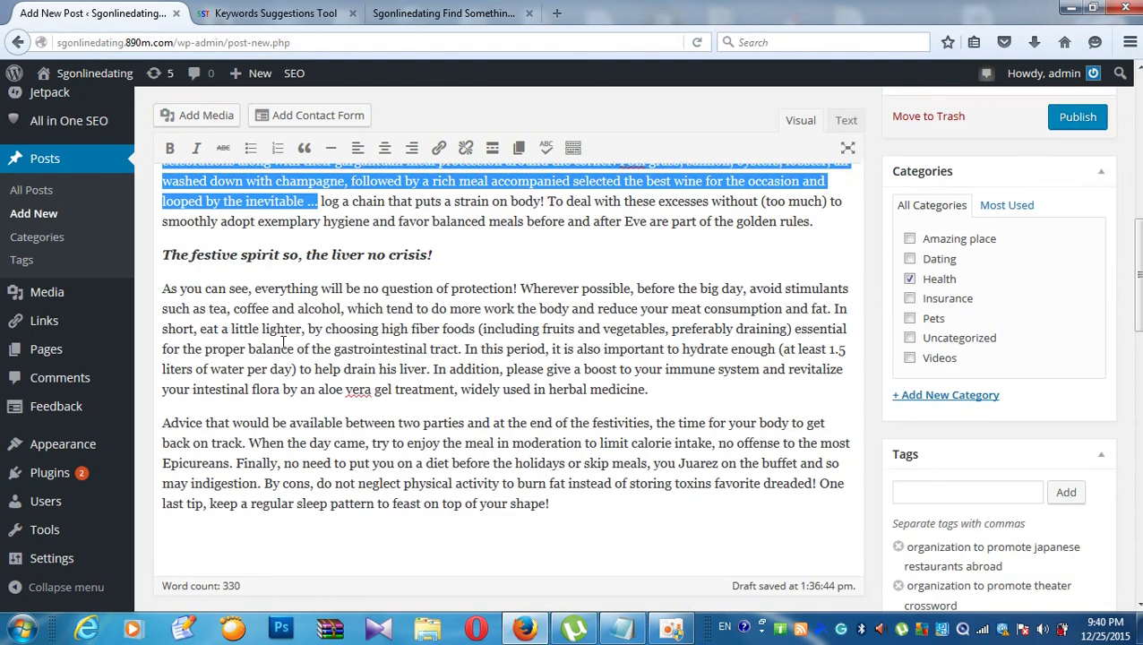
click(426, 206)
right_click(427, 206)
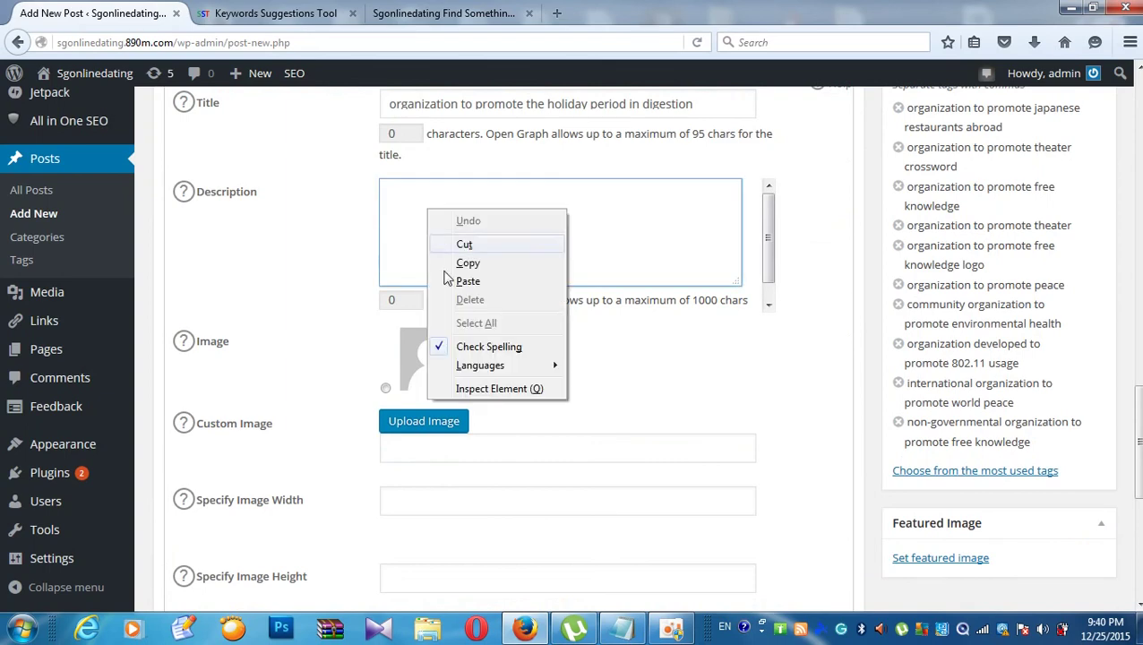
click(462, 280)
scroll(387, 258, up, 2)
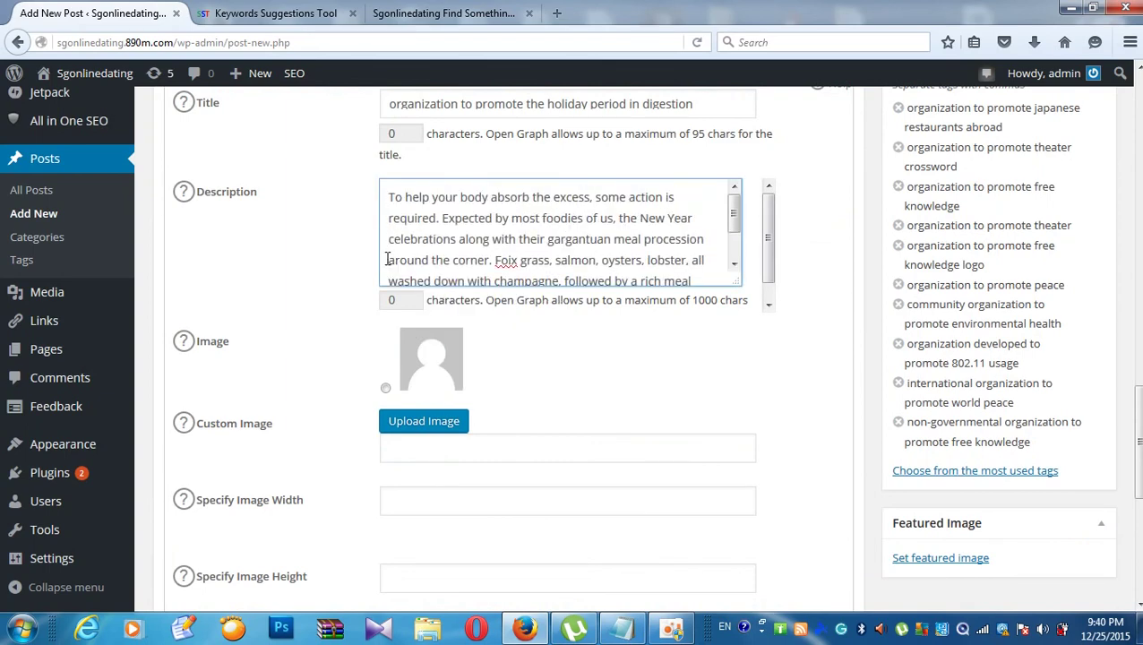
- Paste the same opening text into the description of the SEO pack's main settings
scroll(384, 254, up, 5)
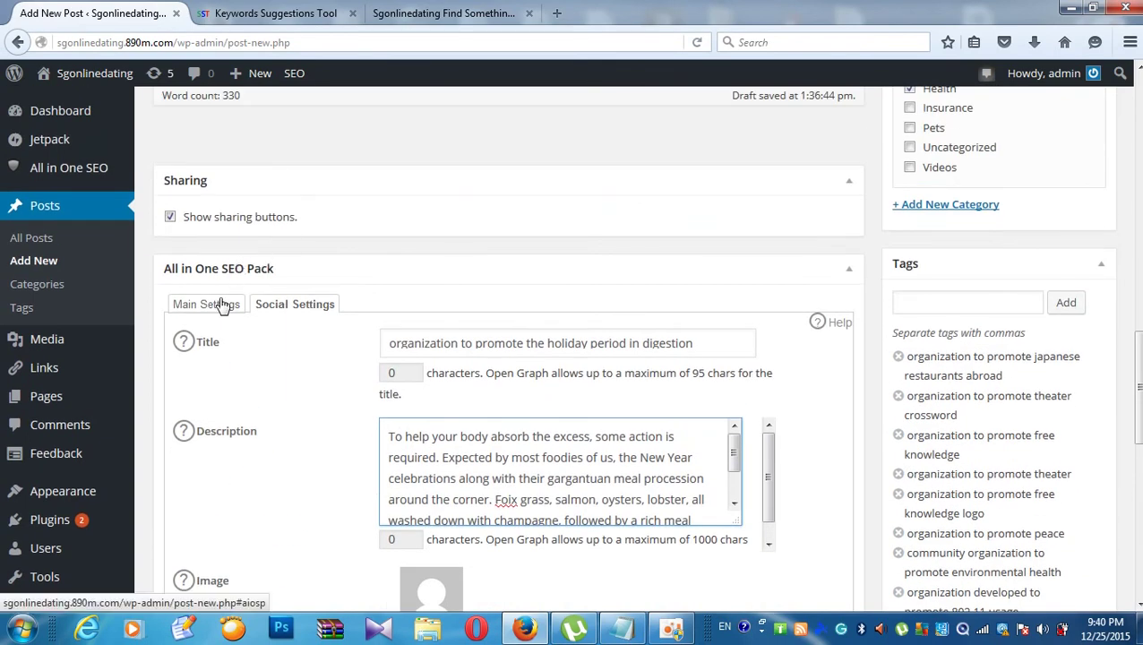
click(215, 304)
scroll(425, 354, down, 3)
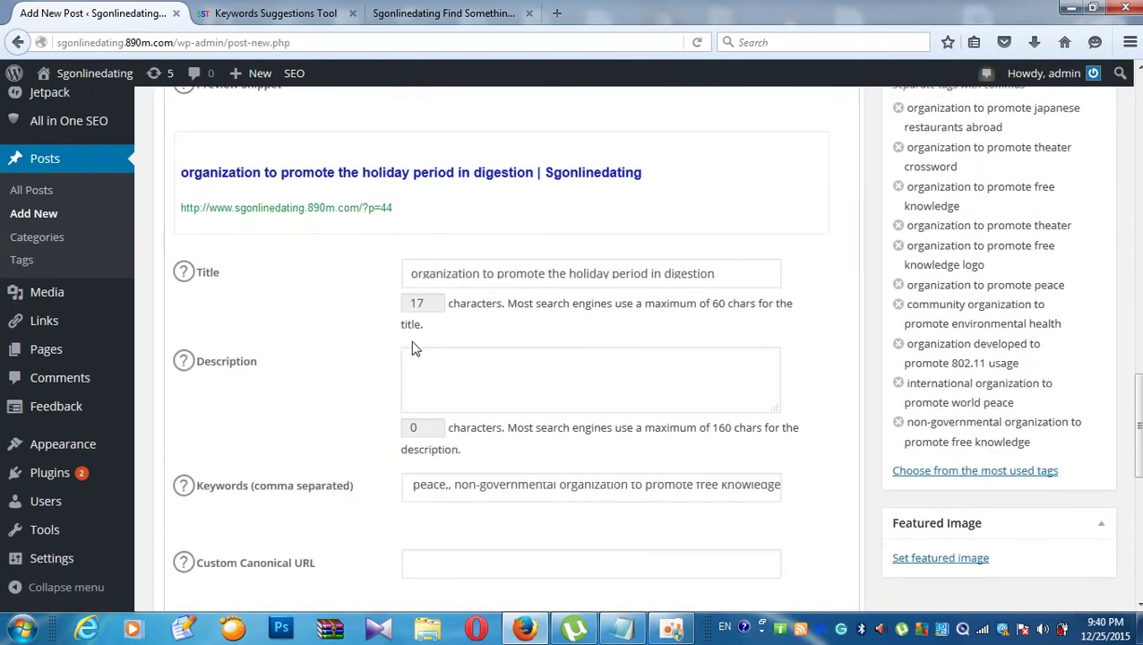
click(425, 353)
right_click(425, 354)
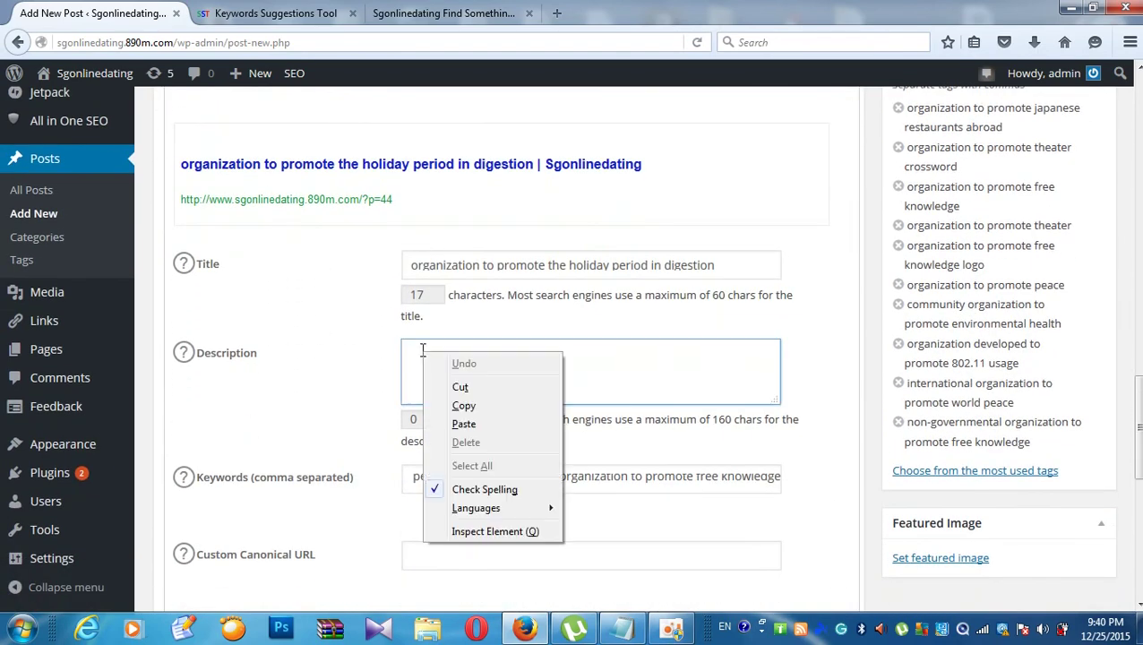
click(457, 427)
scroll(347, 331, down, 2)
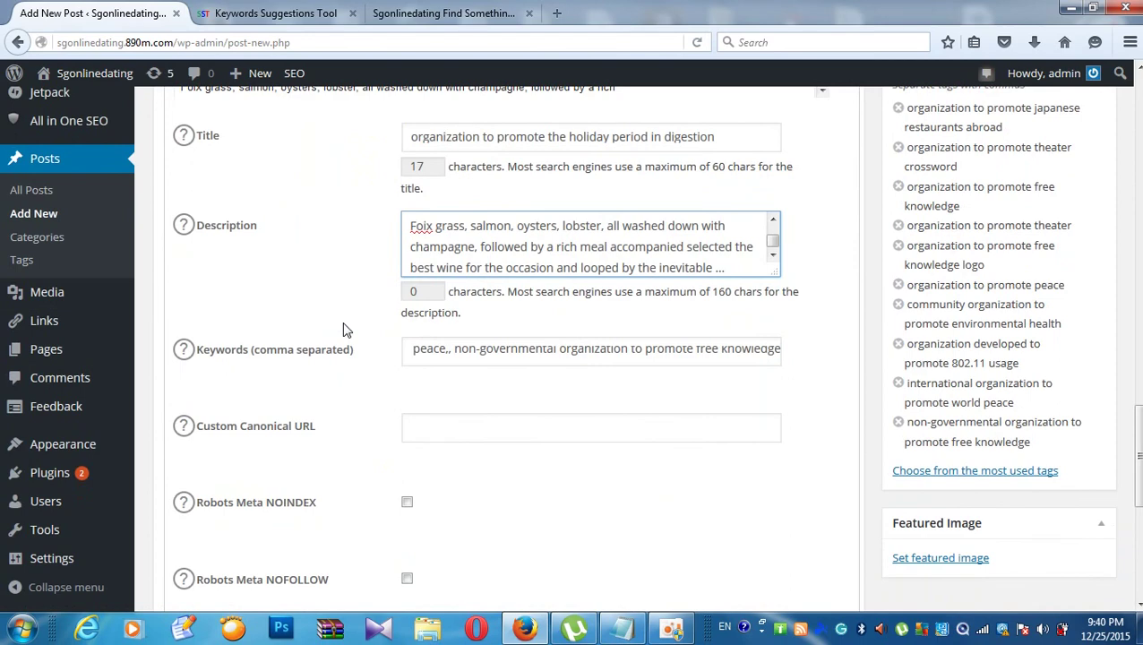
- Review the description in the preview snippet and the social settings, and look at the picture in the post
scroll(346, 327, up, 2)
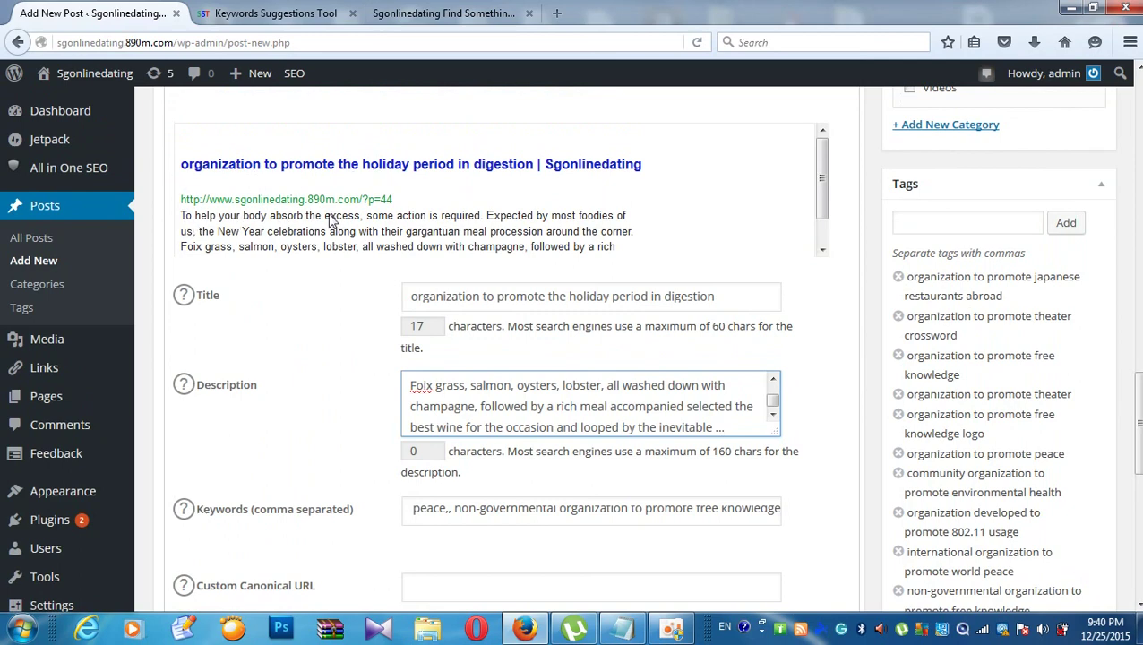
scroll(448, 368, up, 4)
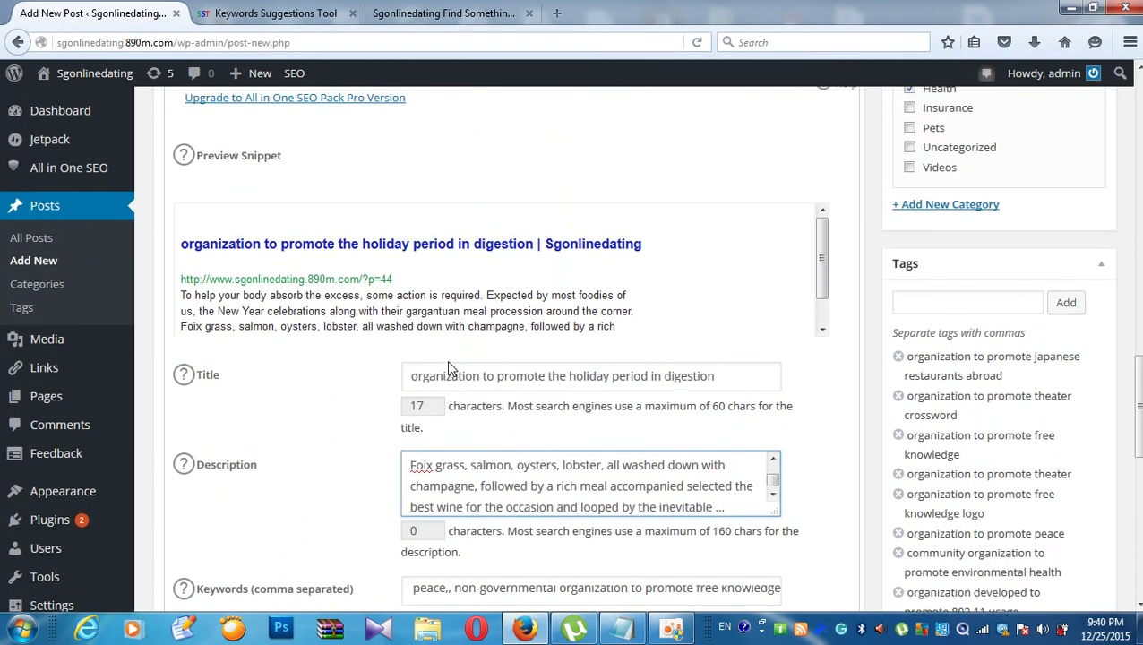
scroll(451, 367, up, 1)
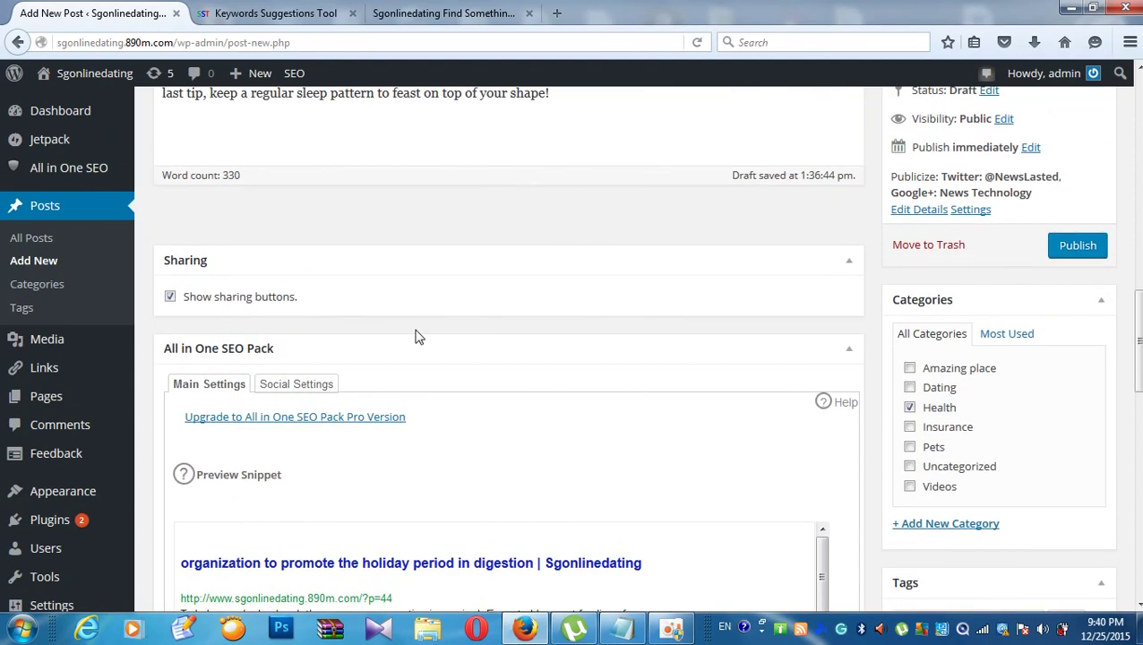
scroll(430, 331, up, 2)
scroll(417, 296, down, 5)
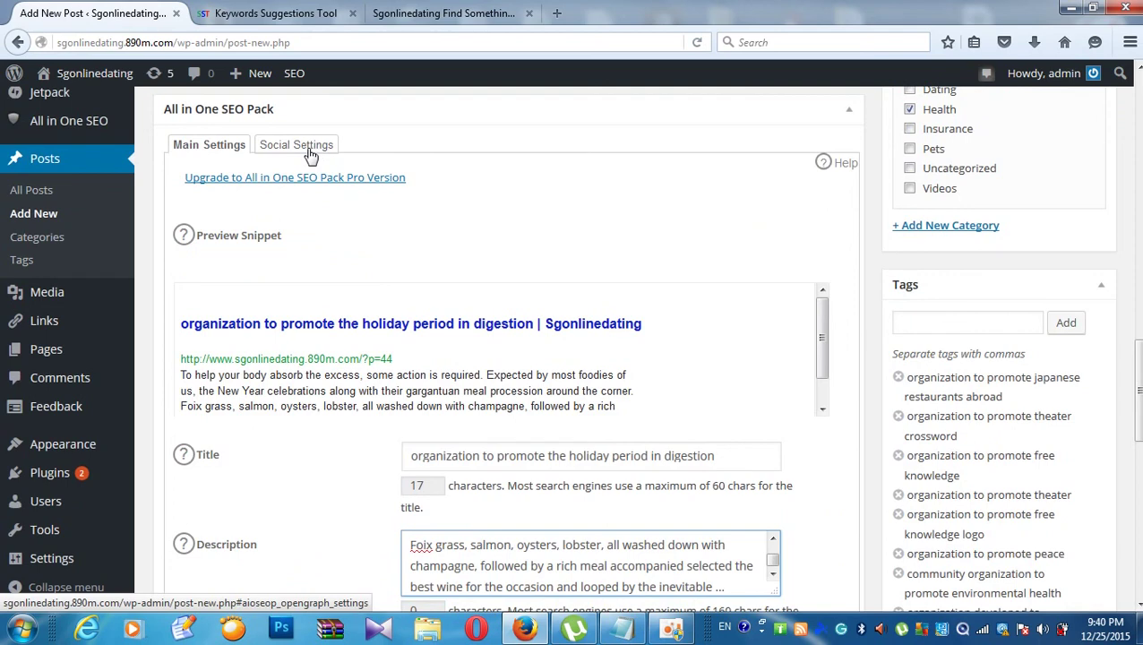
click(310, 151)
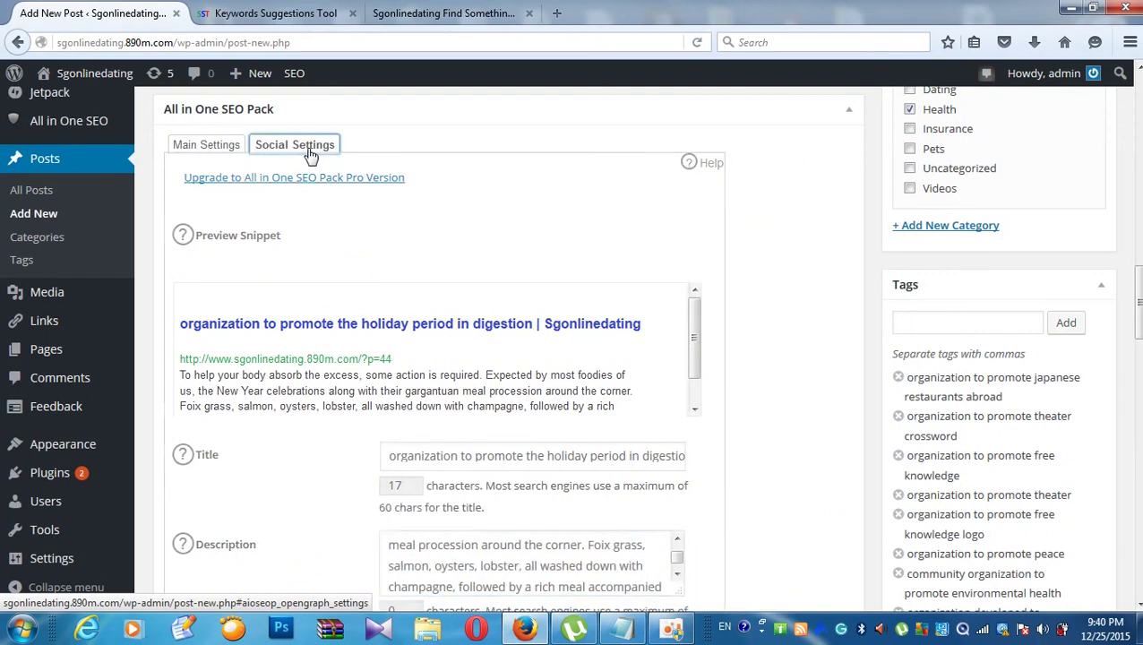
scroll(307, 153, down, 5)
scroll(375, 211, up, 5)
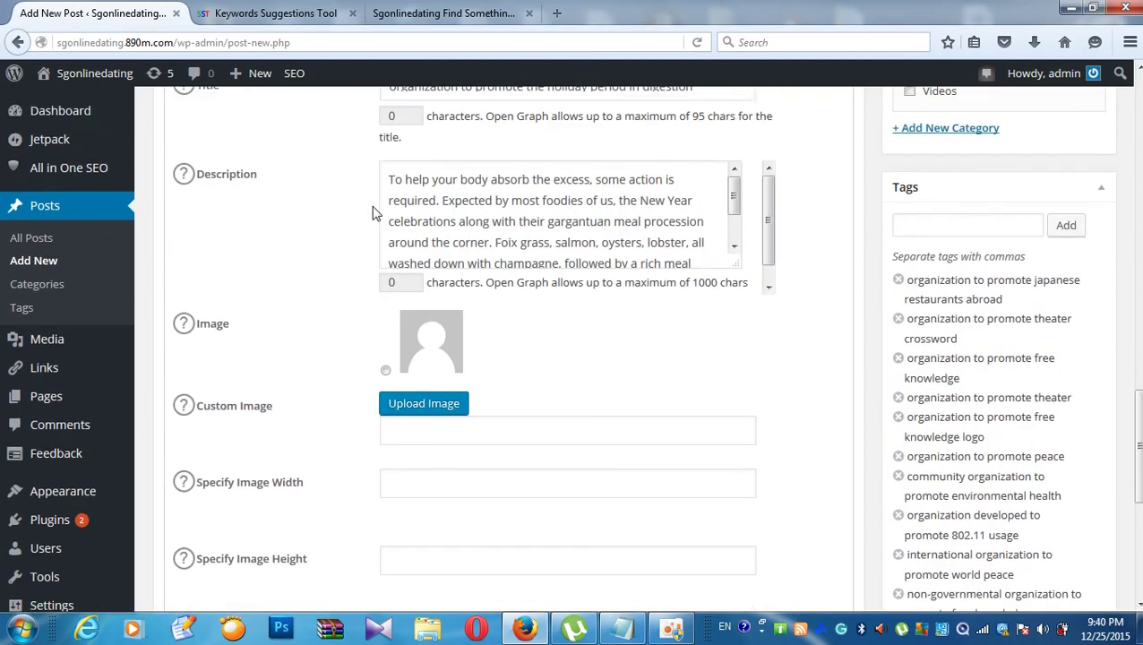
scroll(486, 367, down, 3)
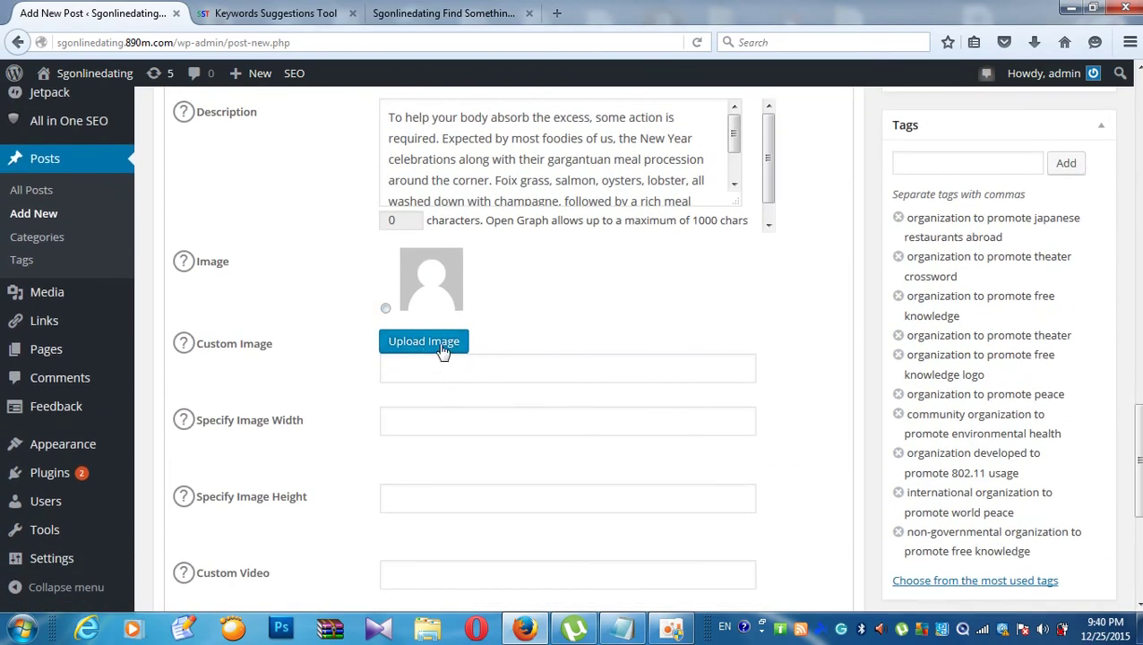
scroll(358, 292, up, 10)
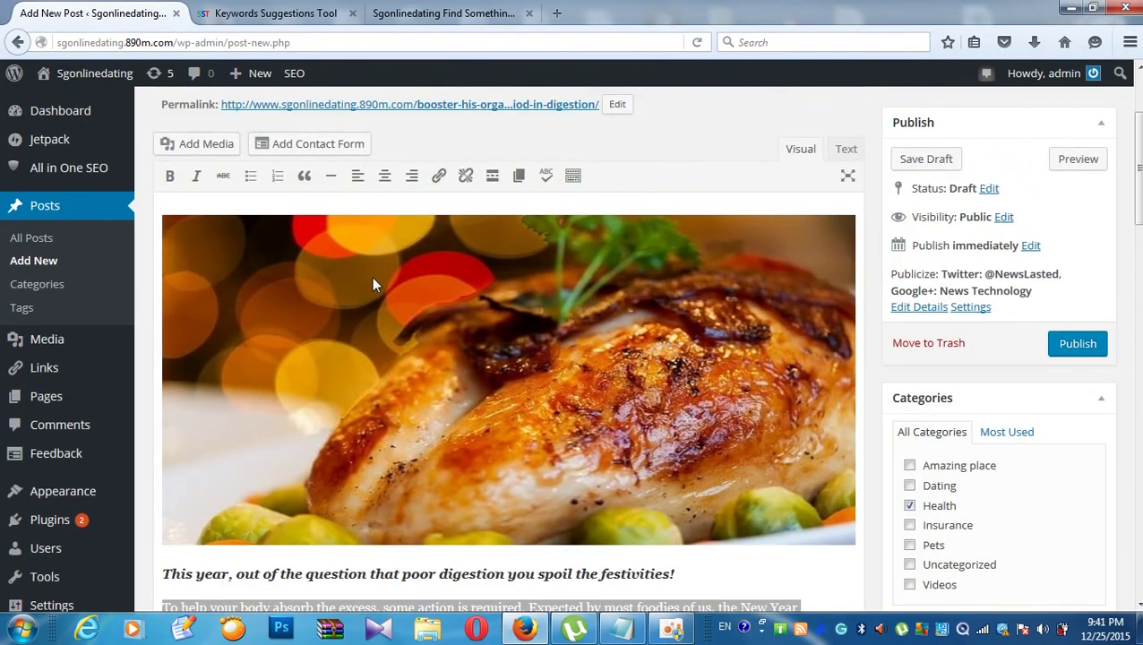
scroll(366, 271, down, 1)
scroll(378, 292, down, 10)
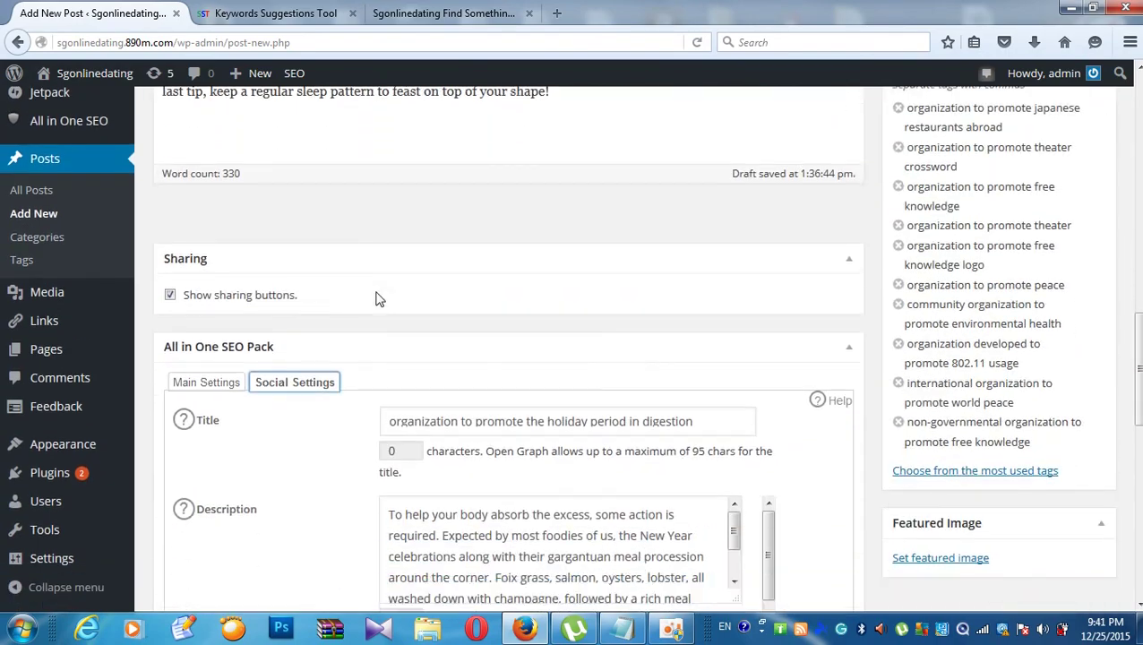
click(424, 344)
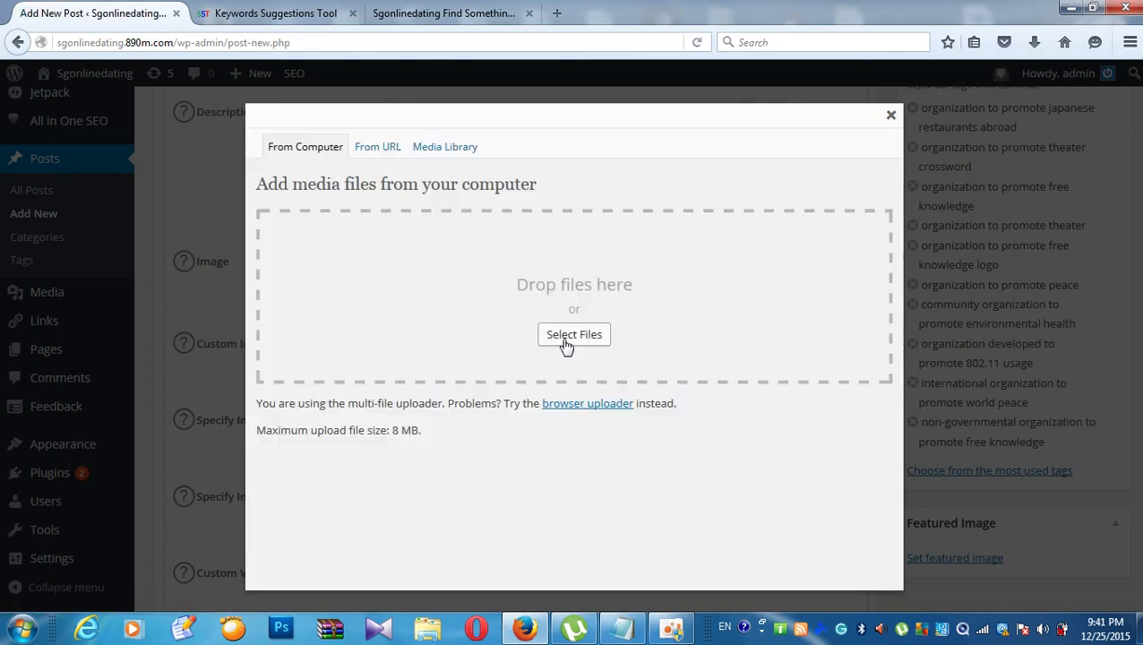
click(404, 152)
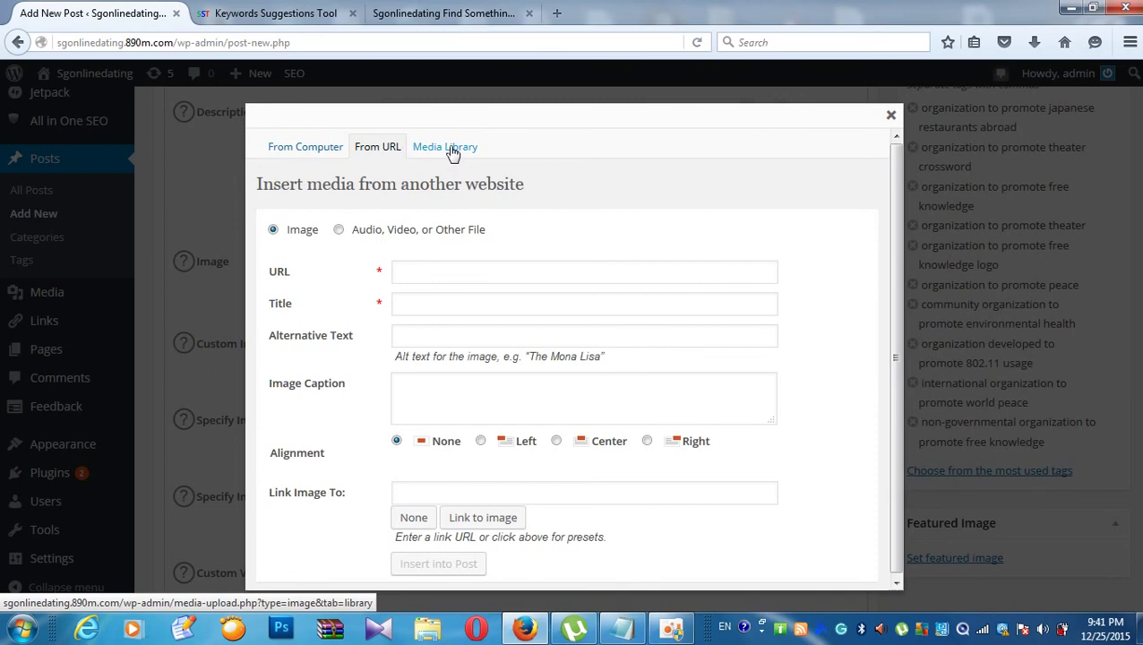
click(453, 152)
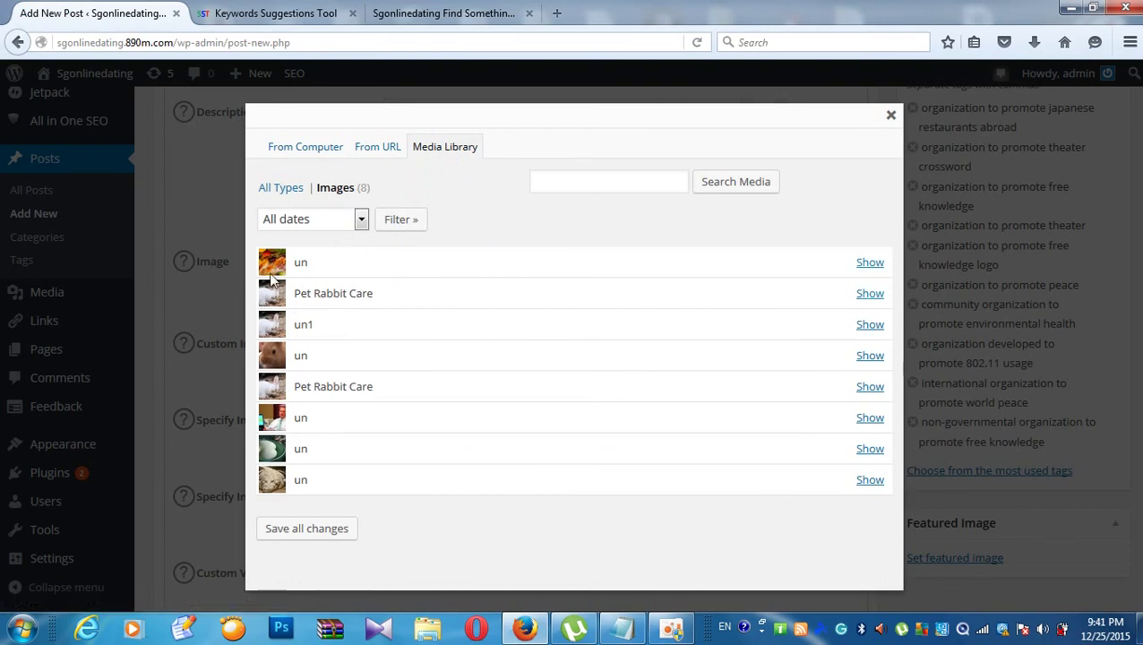
click(871, 265)
scroll(530, 302, down, 3)
scroll(530, 302, up, 3)
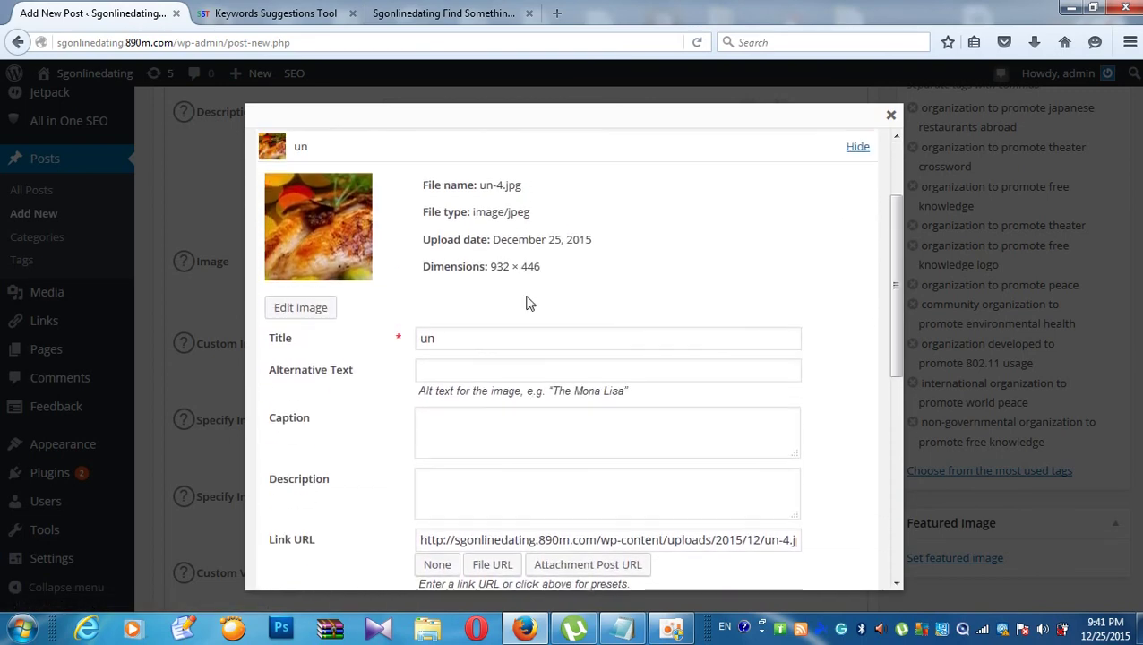
click(450, 338)
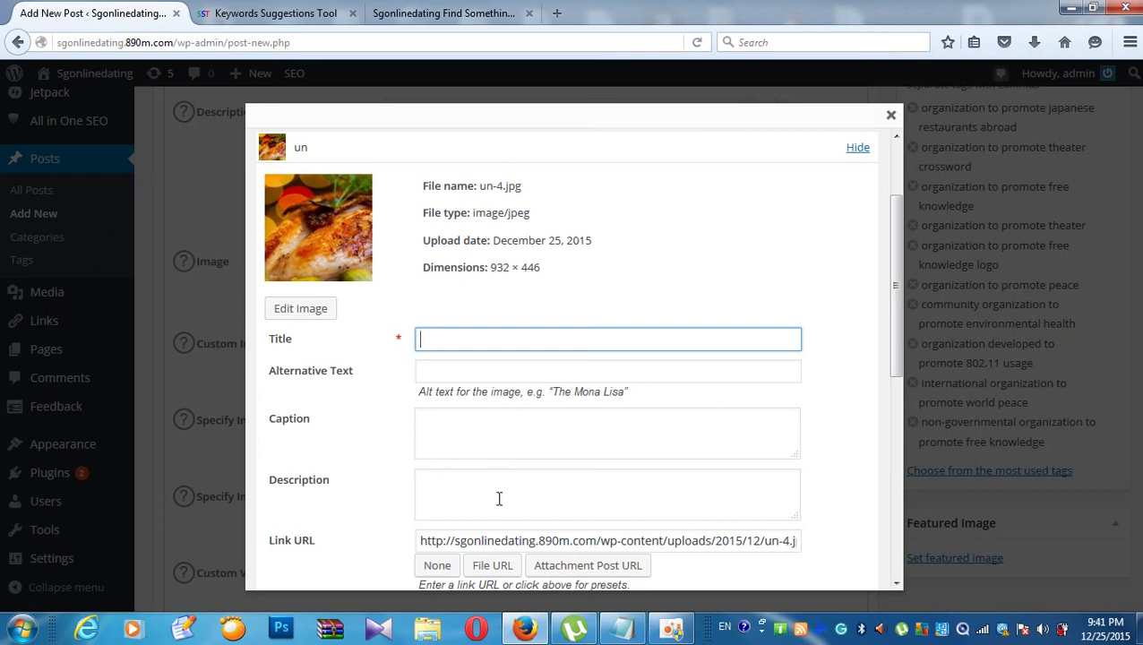
click(858, 149)
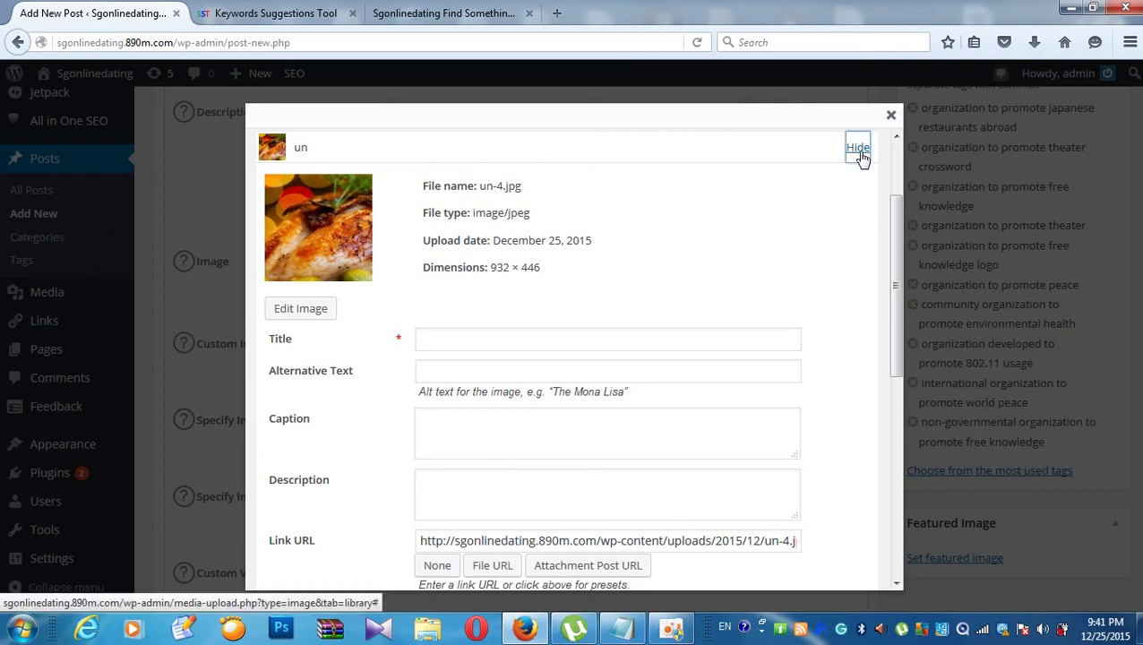
click(892, 115)
- Copy the social title "organization to promote the holiday period in digestion" and return to the custom image setting
scroll(546, 278, up, 5)
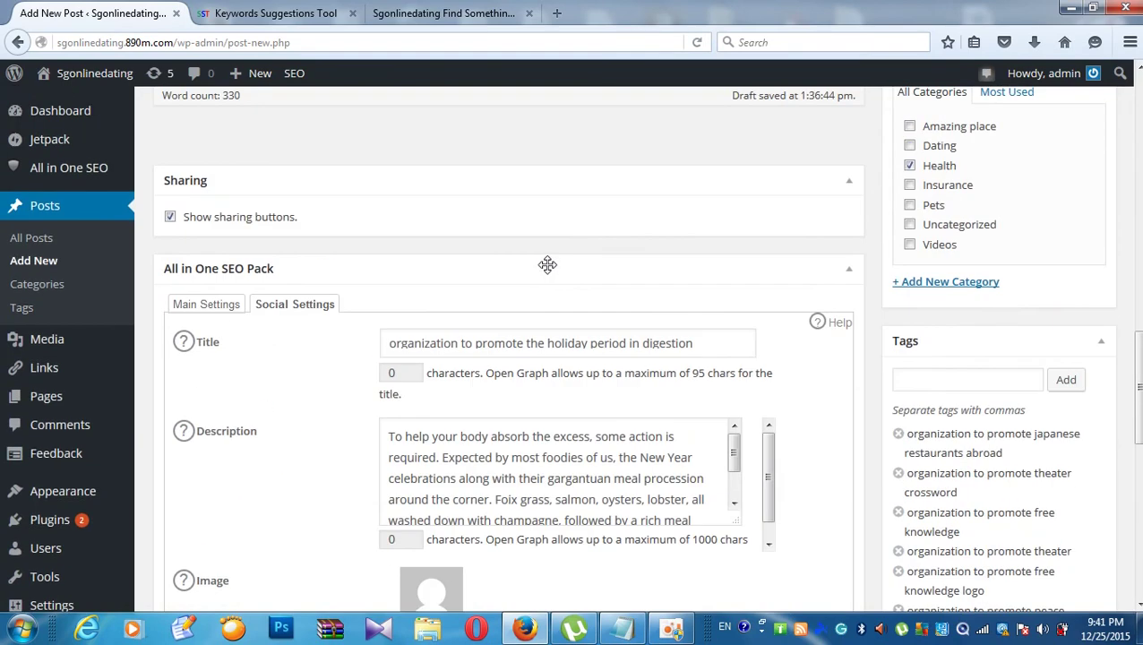
drag(387, 344, 711, 341)
right_click(654, 340)
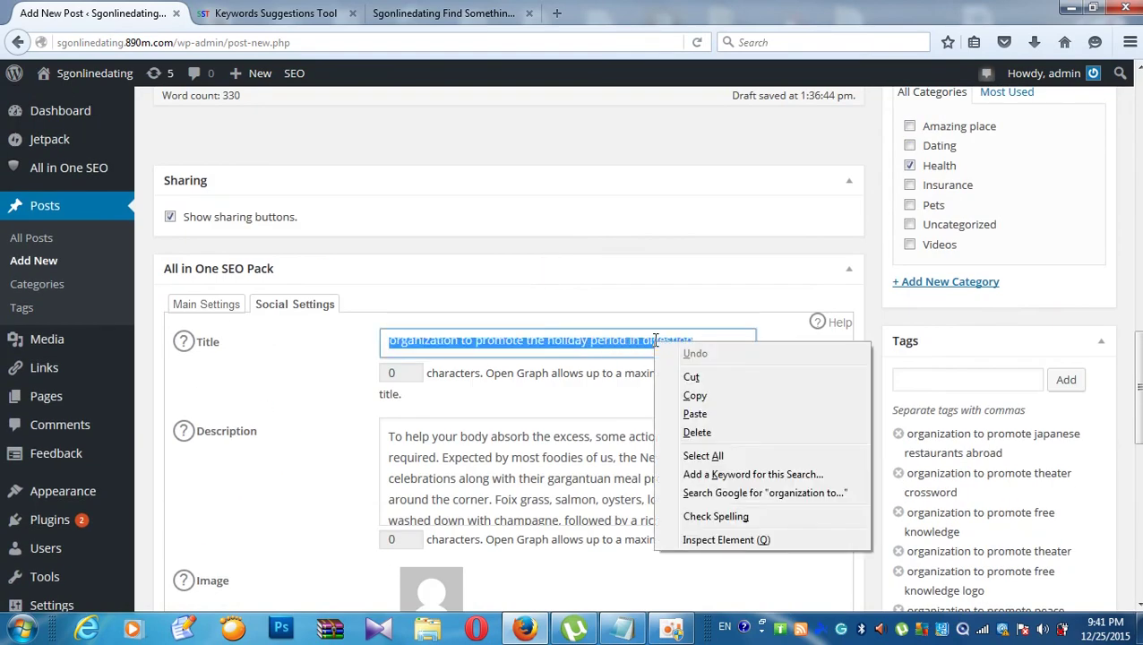
click(690, 394)
scroll(537, 386, down, 2)
scroll(538, 385, down, 2)
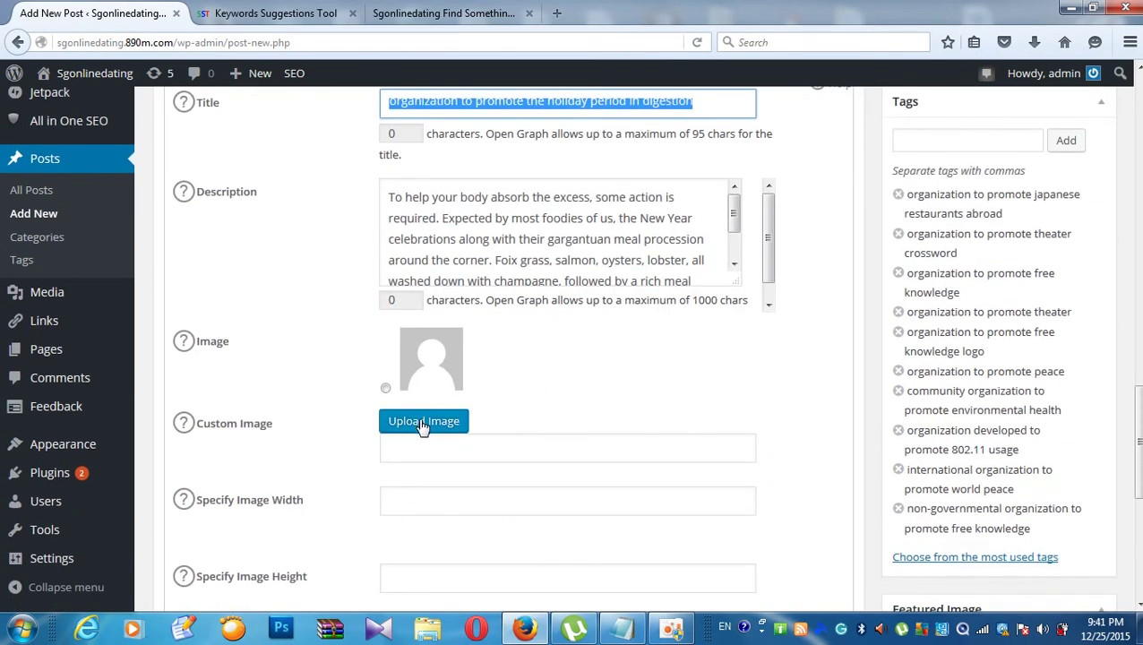
- Open the details of the roast picture un-4.jpg from the media library for the custom image
click(421, 425)
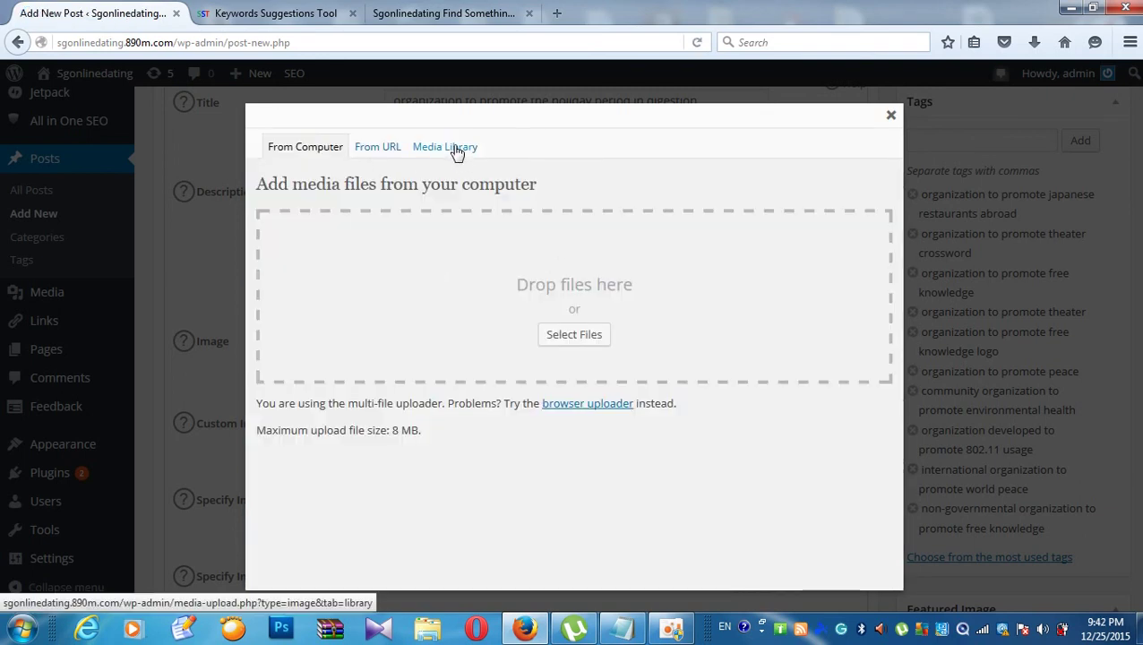
click(452, 147)
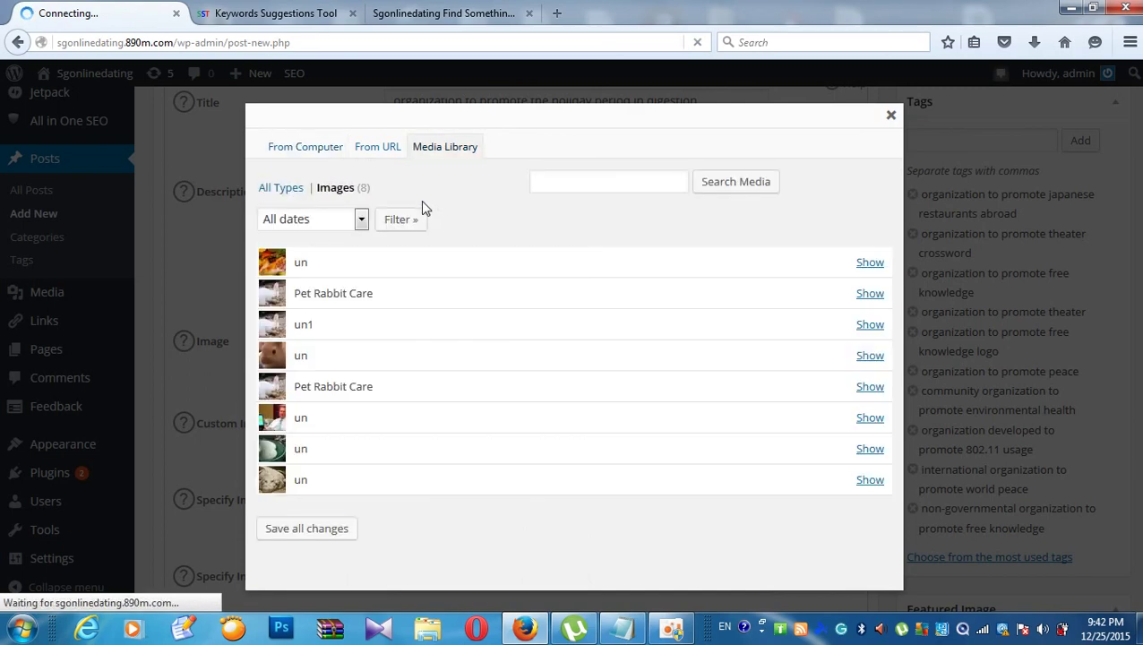
click(870, 267)
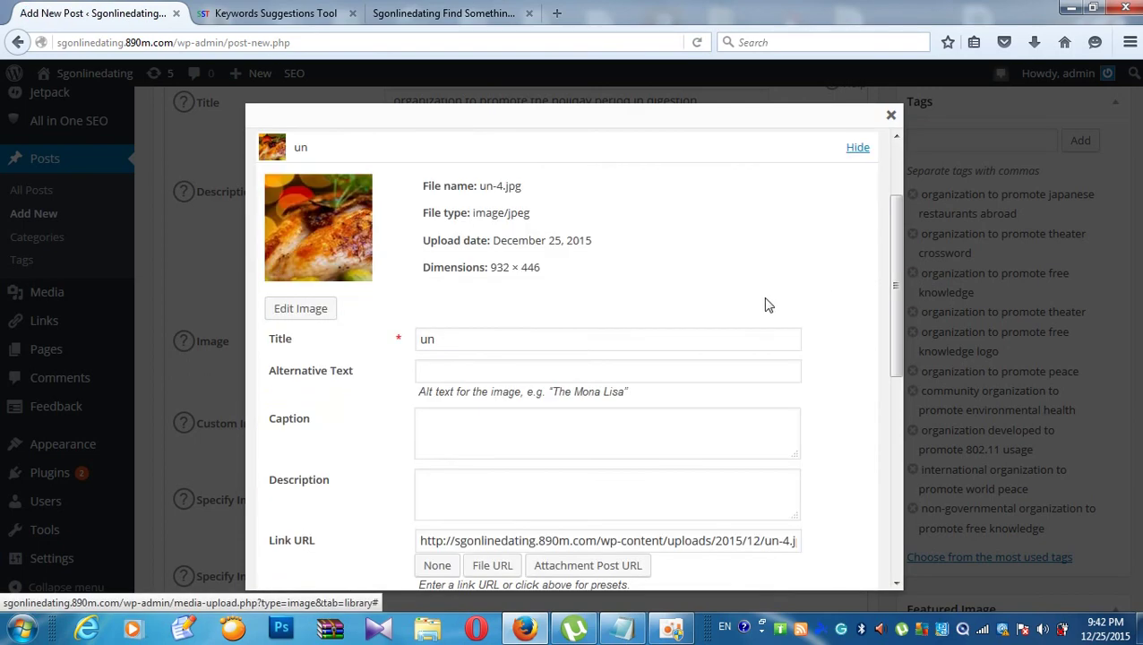
- Replace the picture's title with the copied text "organization to promote the holiday period in digestion"
click(527, 340)
right_click(527, 340)
key(Escape)
key(ctrl+a)
right_click(425, 340)
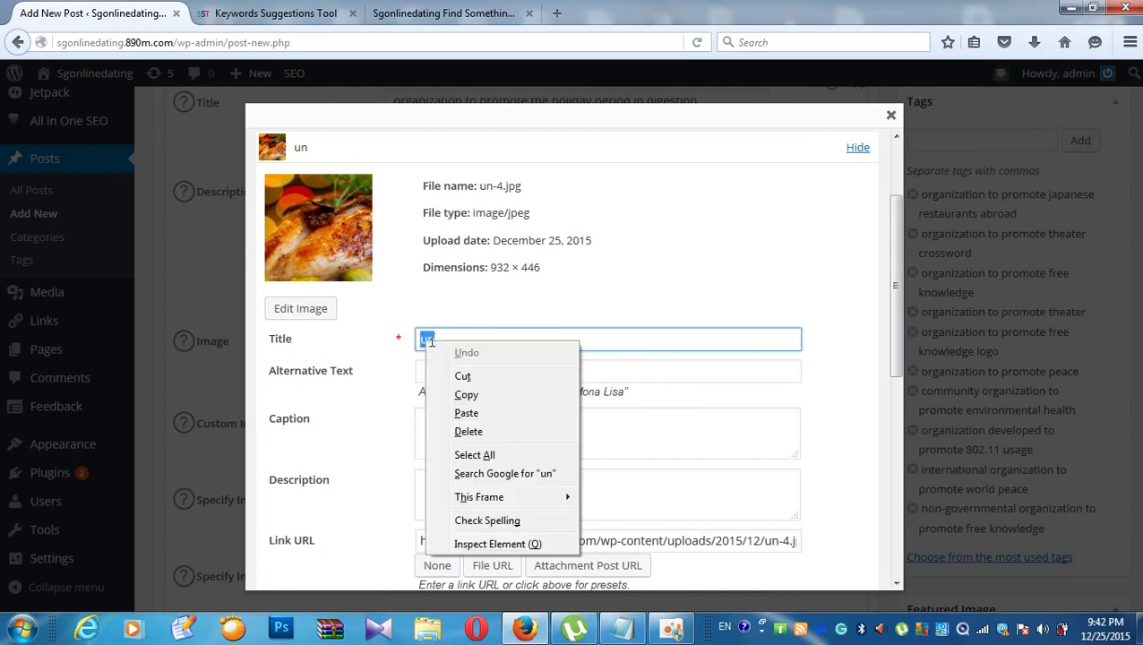
click(466, 413)
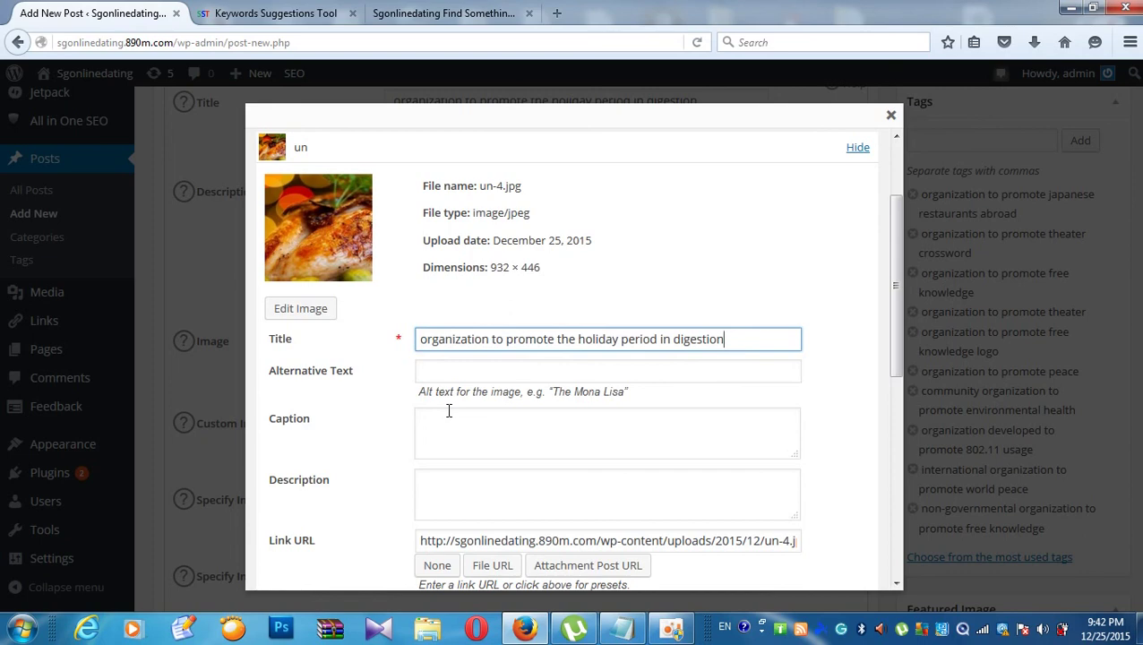
- Insert the picture at Full Size (932 × 446) as the custom image of the social settings
scroll(460, 413, down, 5)
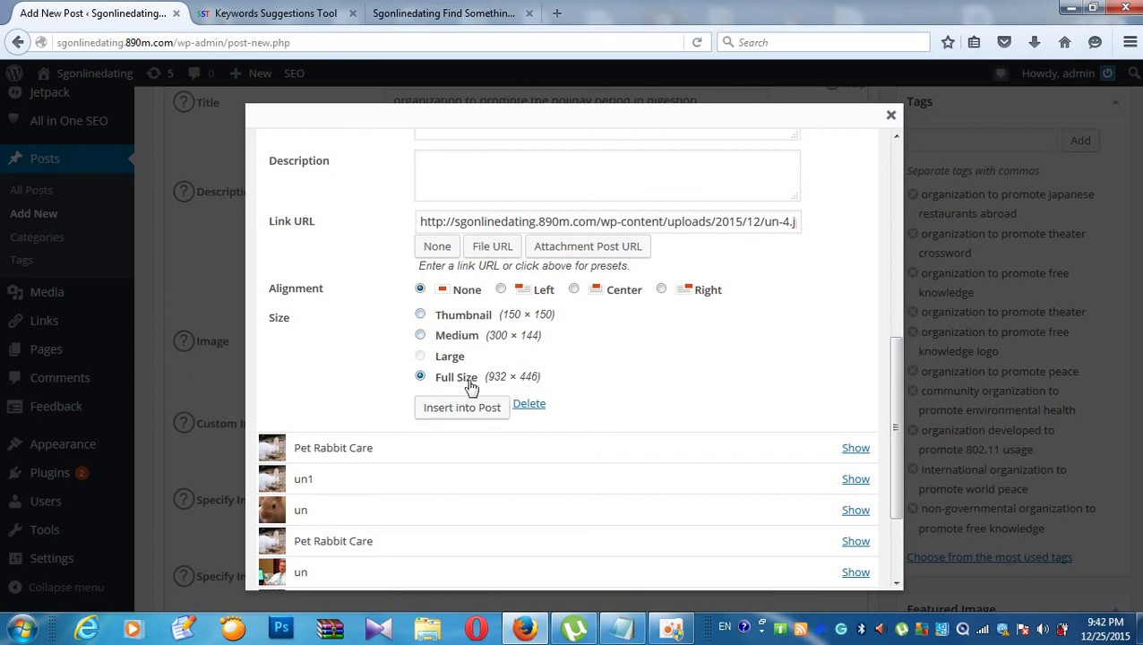
click(421, 315)
click(420, 376)
scroll(479, 421, up, 2)
scroll(480, 419, down, 1)
scroll(480, 422, down, 2)
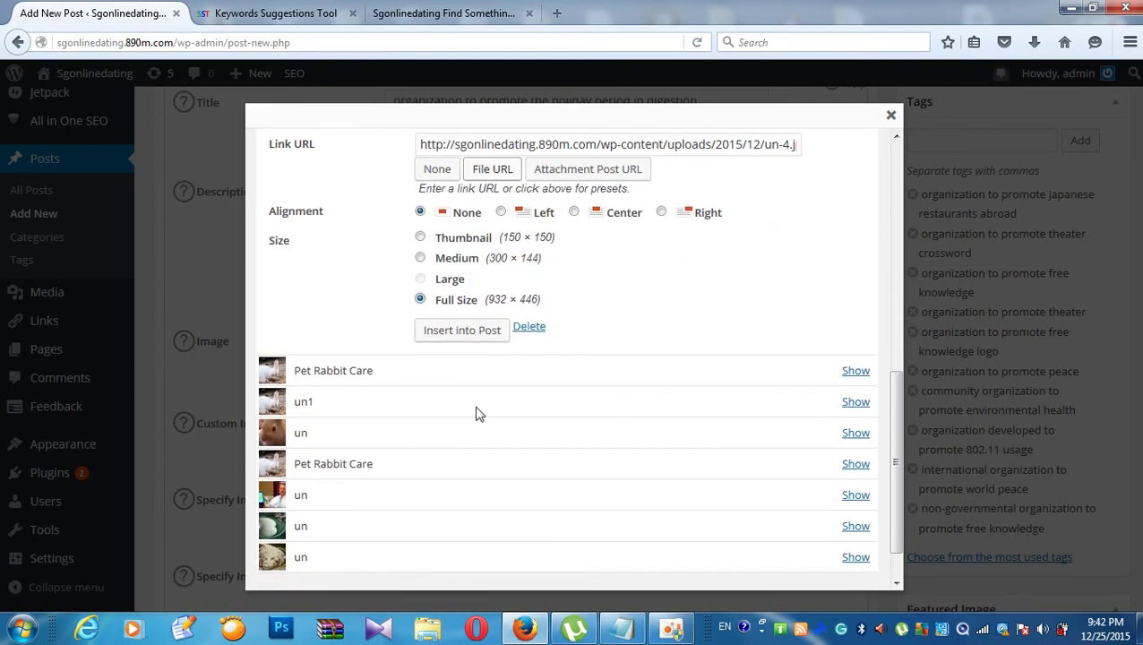
click(463, 328)
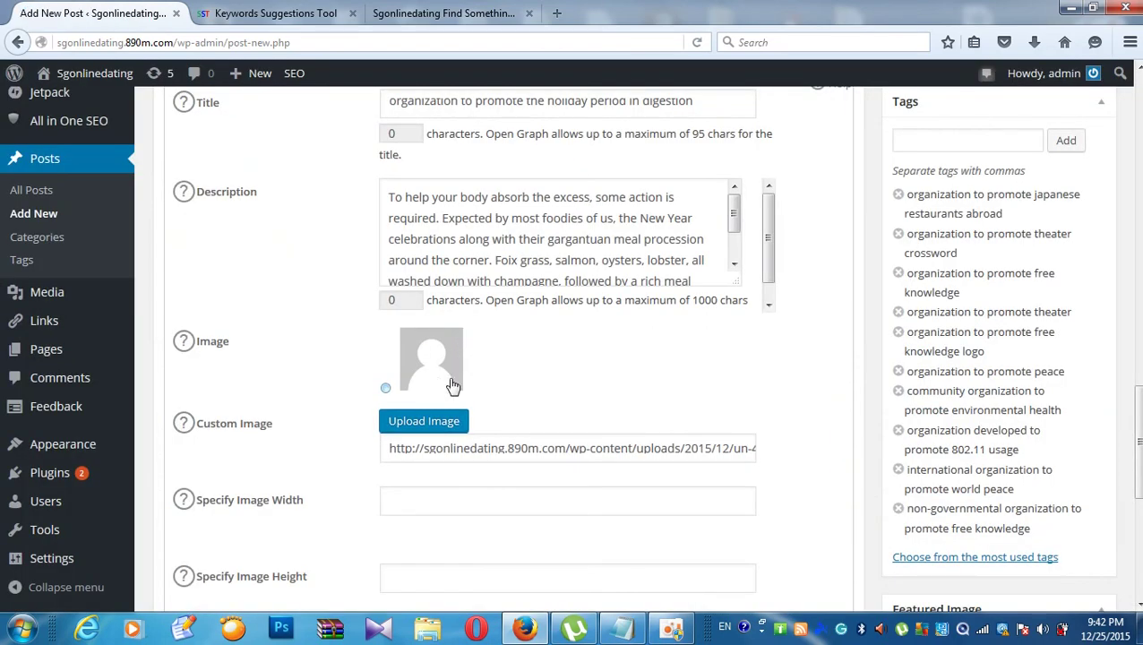
- Check the filled social settings and the tags of the post, and open a new browser tab
scroll(566, 435, up, 5)
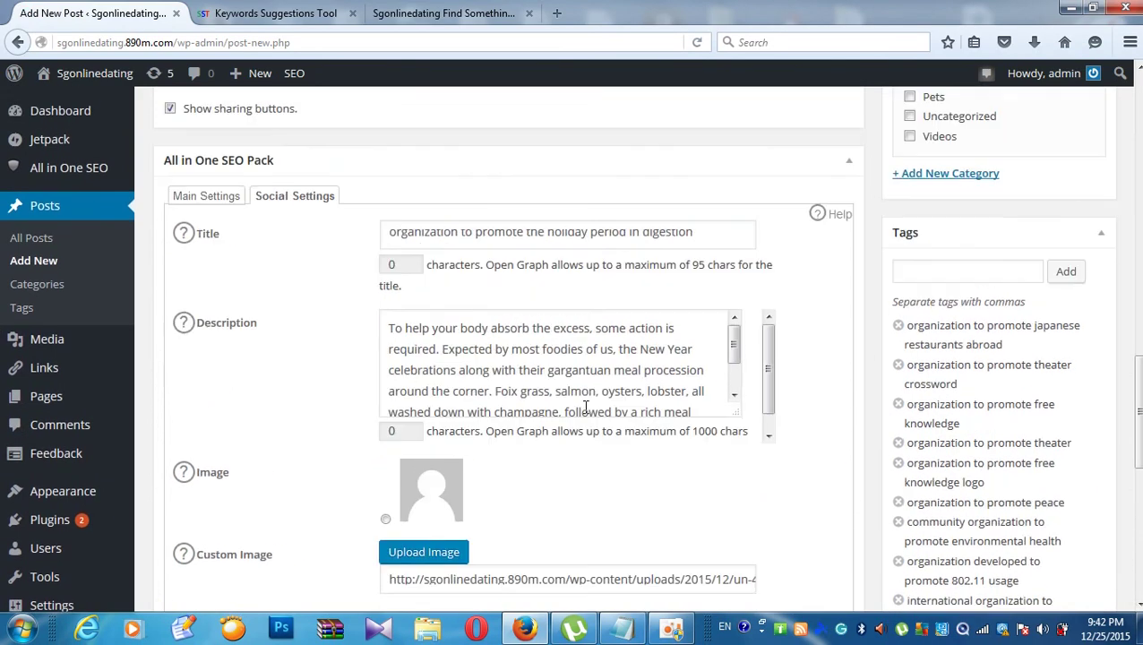
scroll(712, 424, down, 5)
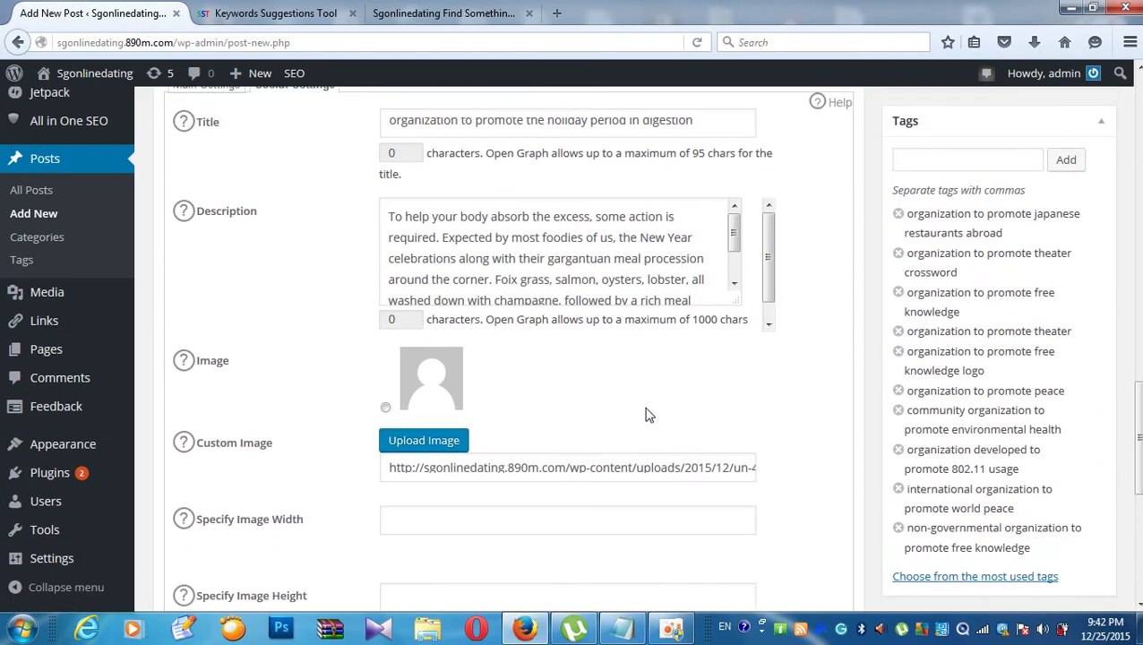
scroll(717, 421, up, 1)
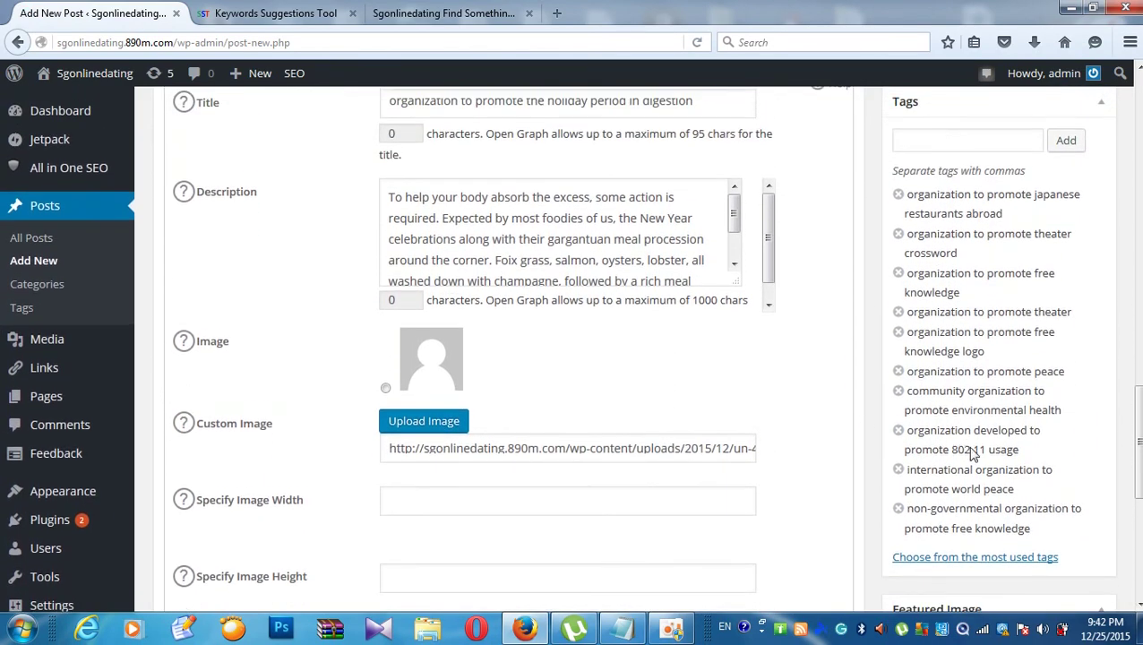
scroll(950, 383, up, 3)
scroll(950, 383, down, 1)
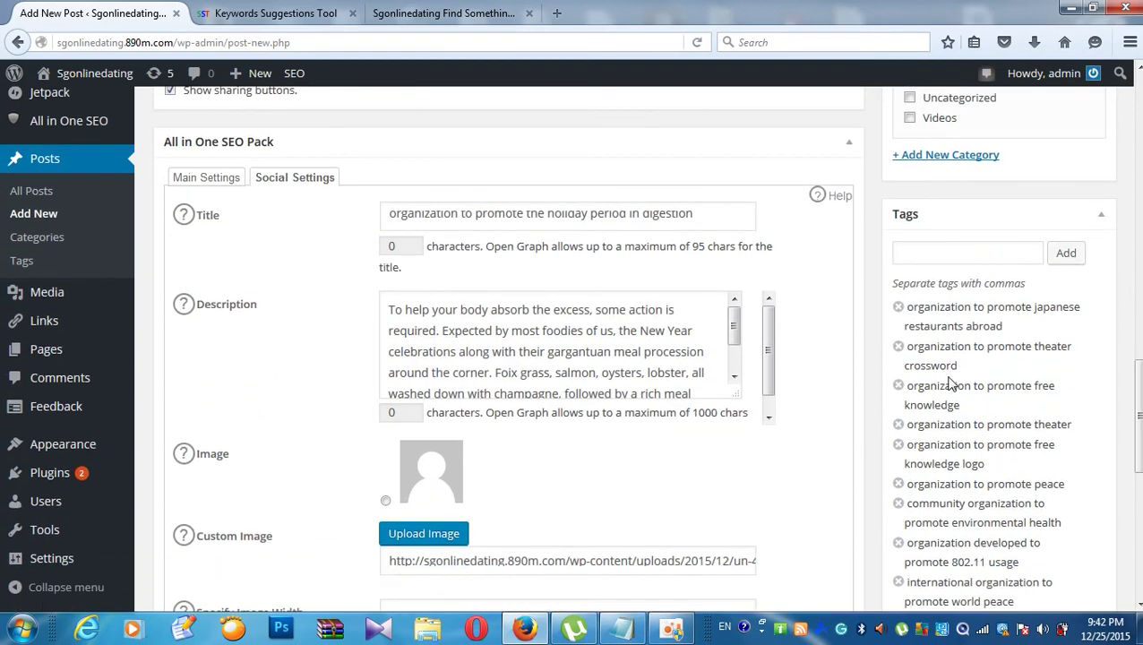
click(555, 16)
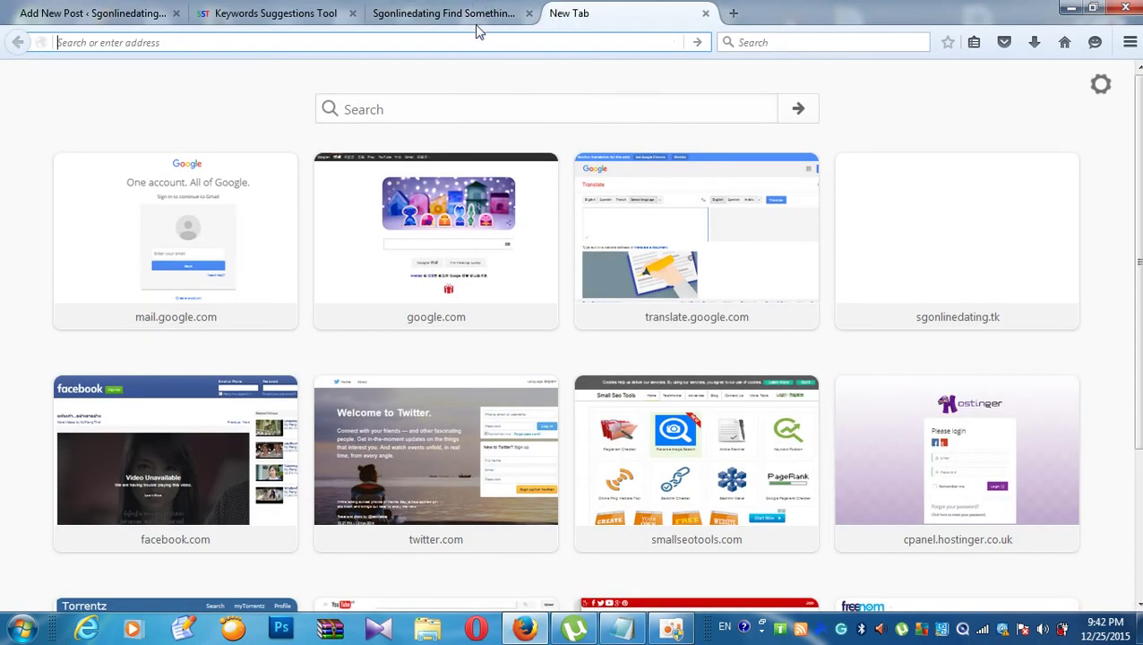
text(j)
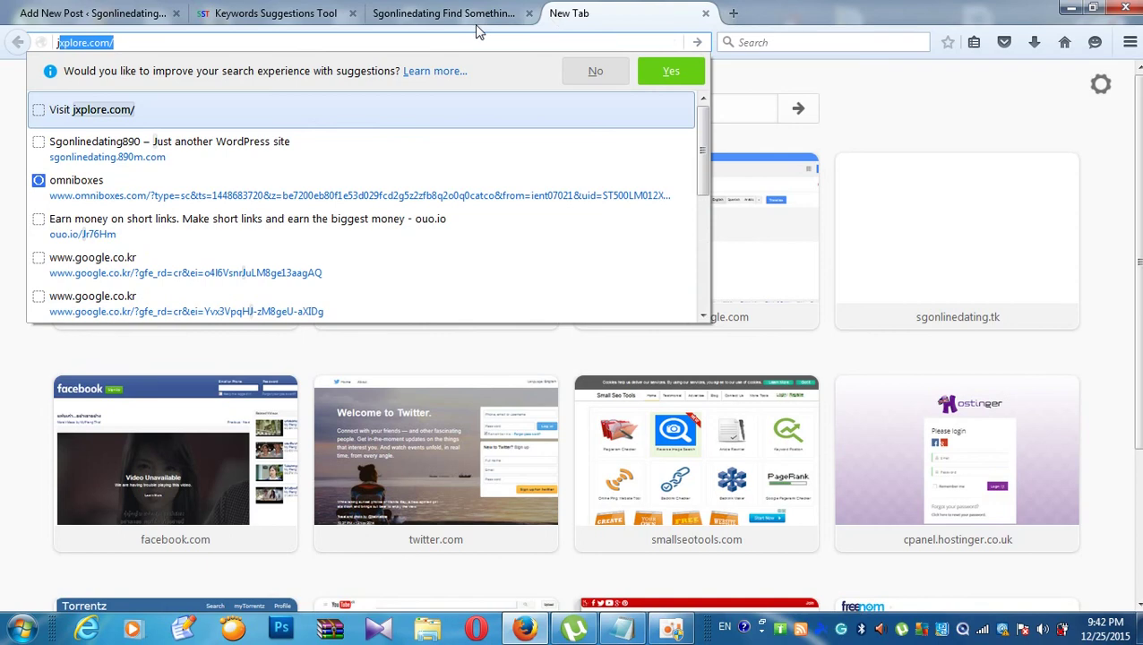
text(a)
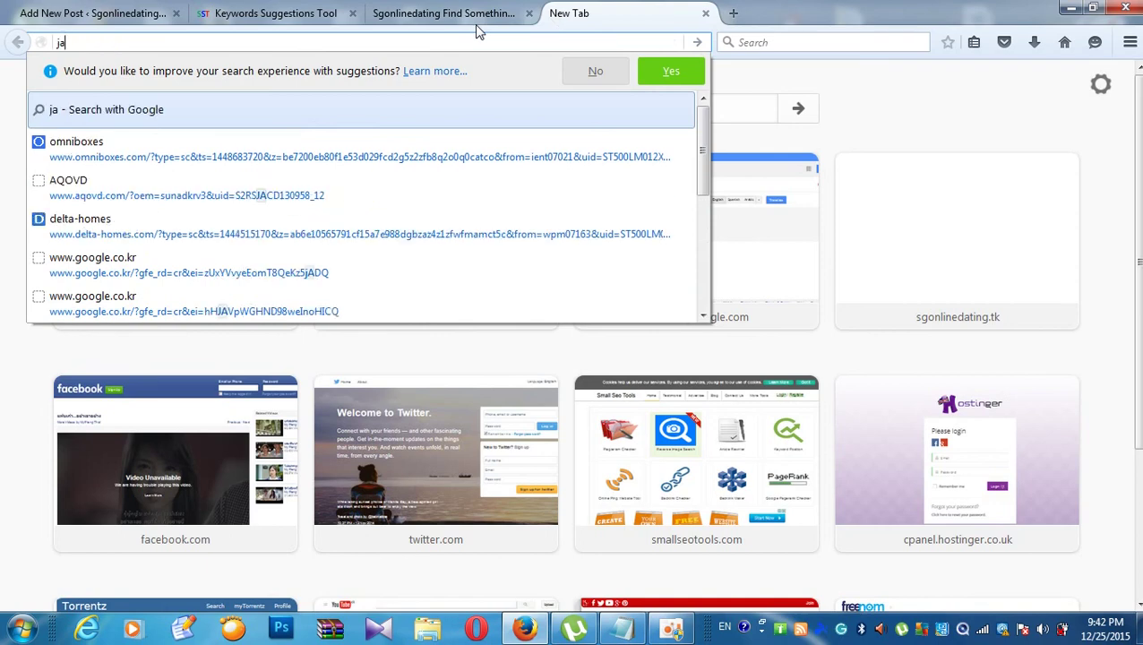
key(BackSpace)
key(BackSpace)
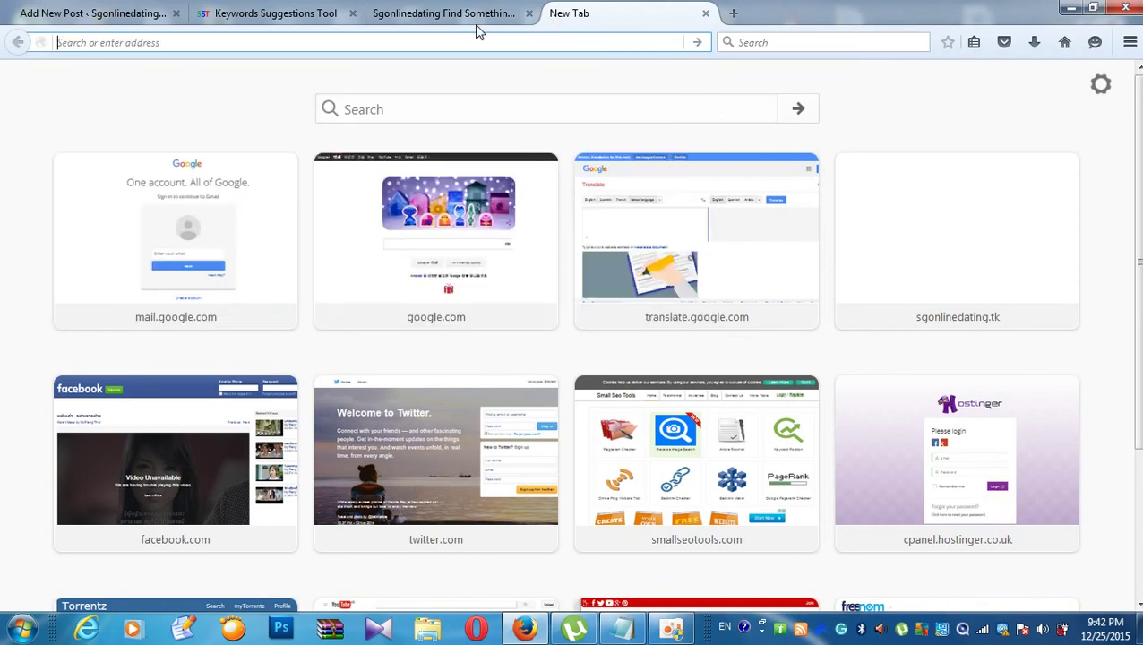
- Open the recently bookmarked Jaaxy keyword tool and log in with the saved account details
click(976, 45)
mouse_move(759, 238)
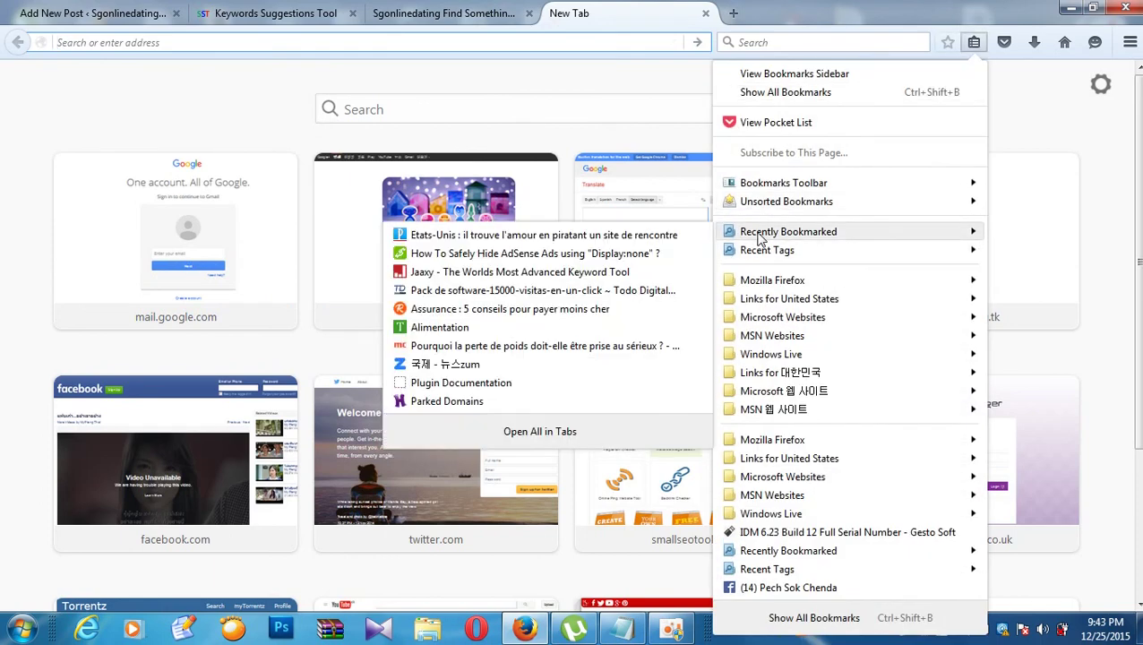
click(576, 273)
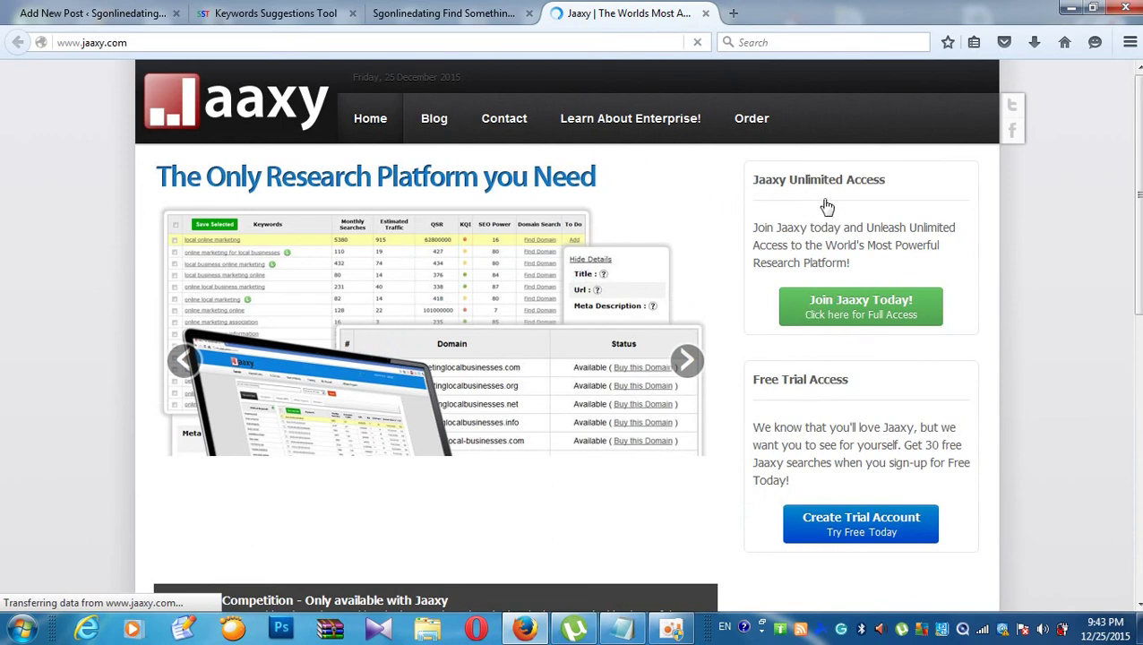
scroll(815, 313, down, 3)
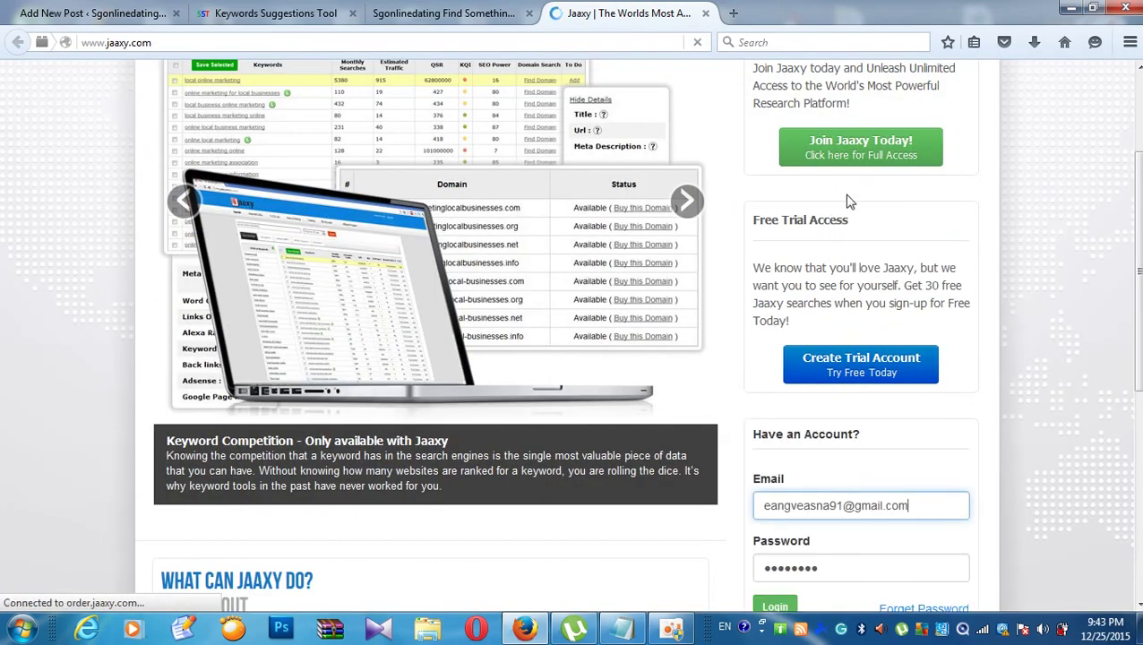
scroll(819, 359, down, 5)
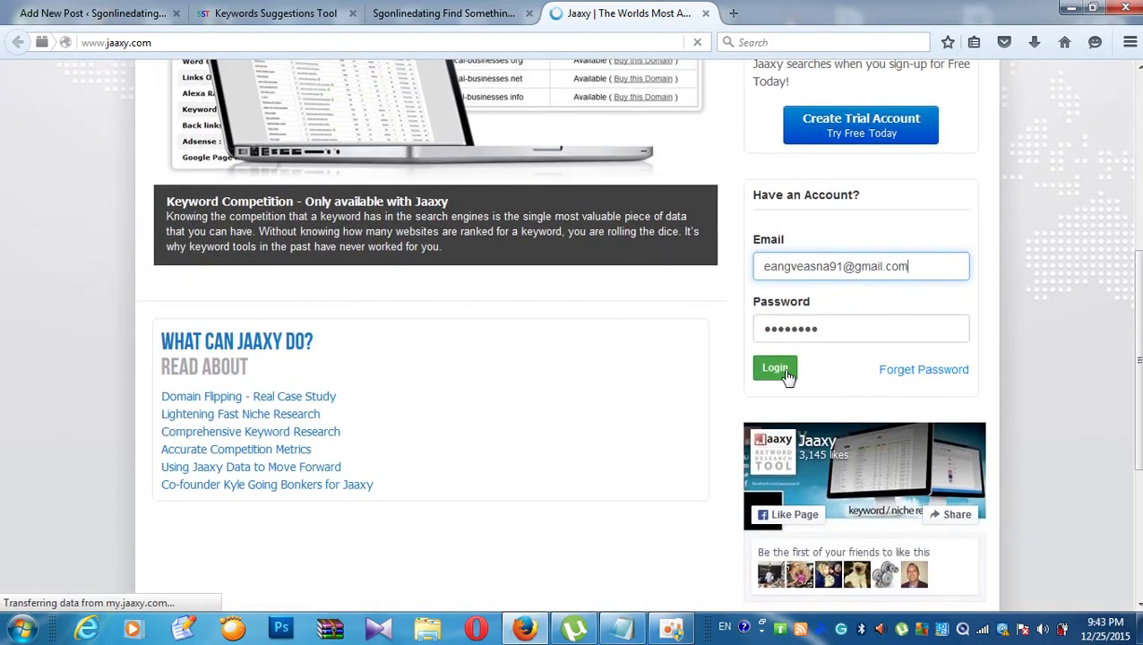
click(787, 372)
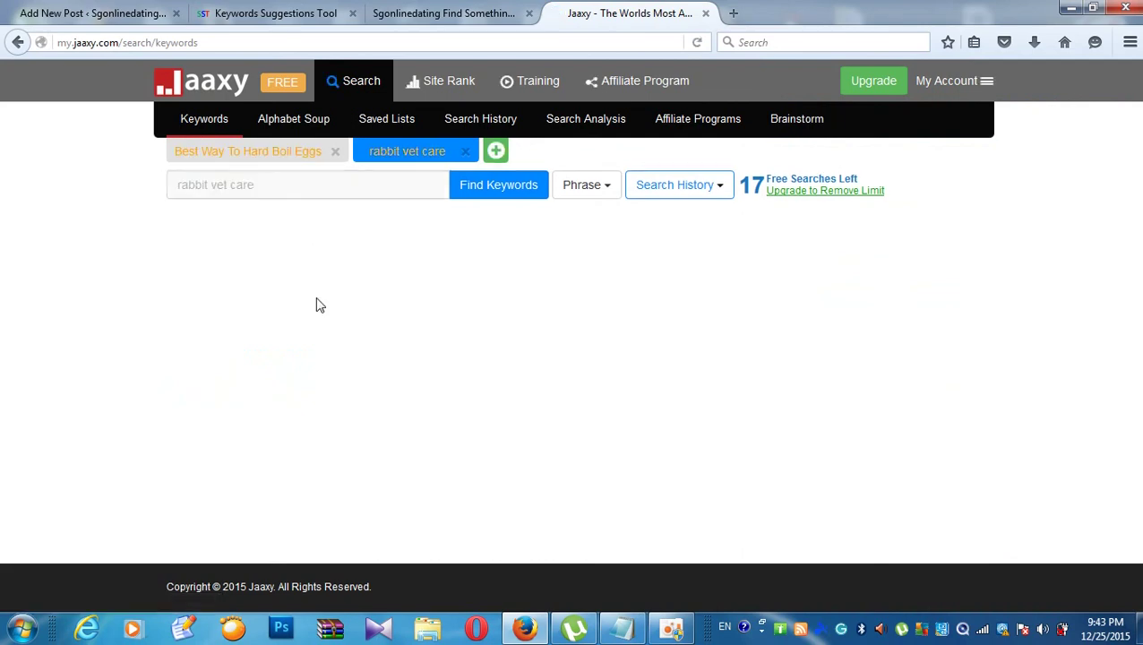
- Close the old "rabbit vet care" and "Best Way To Hard Boil Eggs" searches in Jaaxy
click(461, 13)
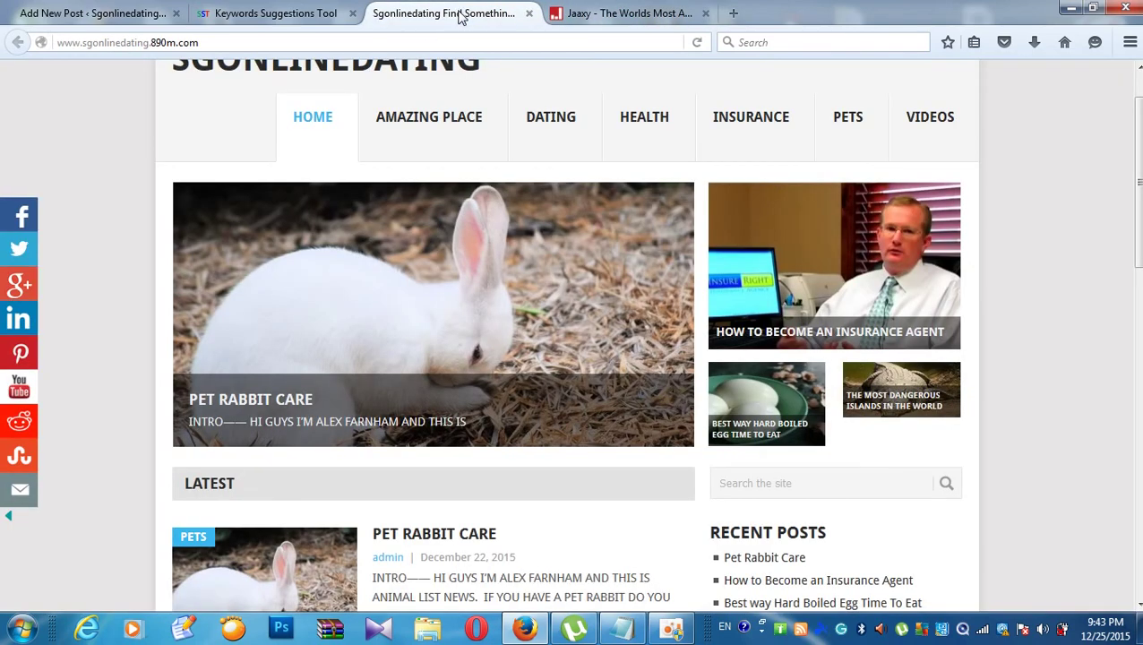
click(681, 16)
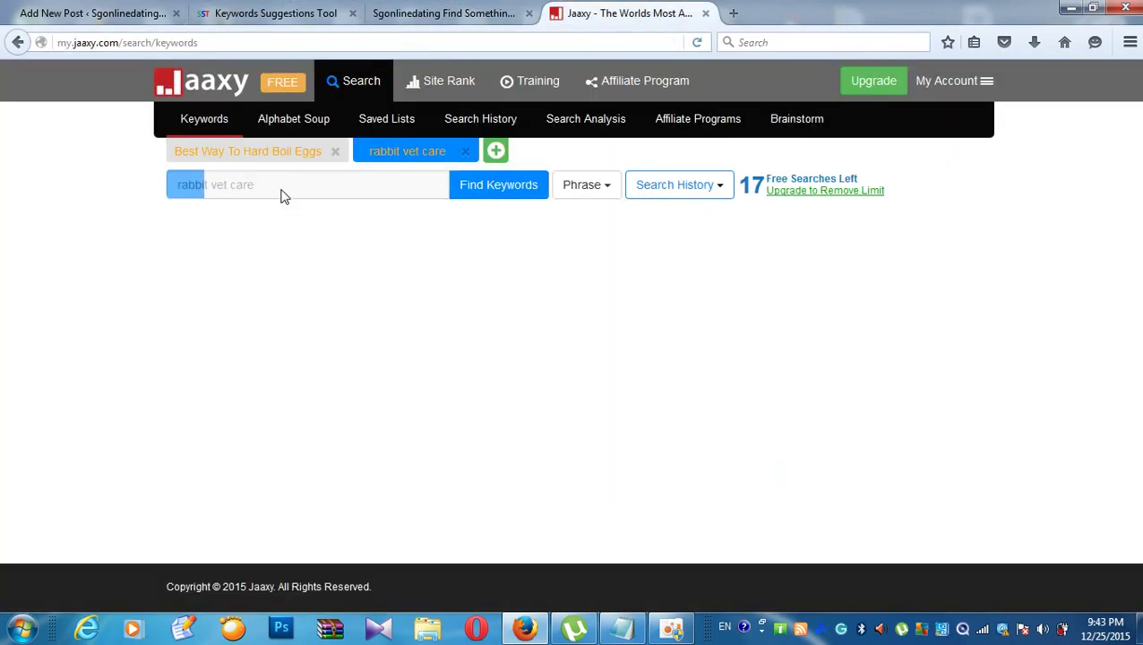
click(459, 152)
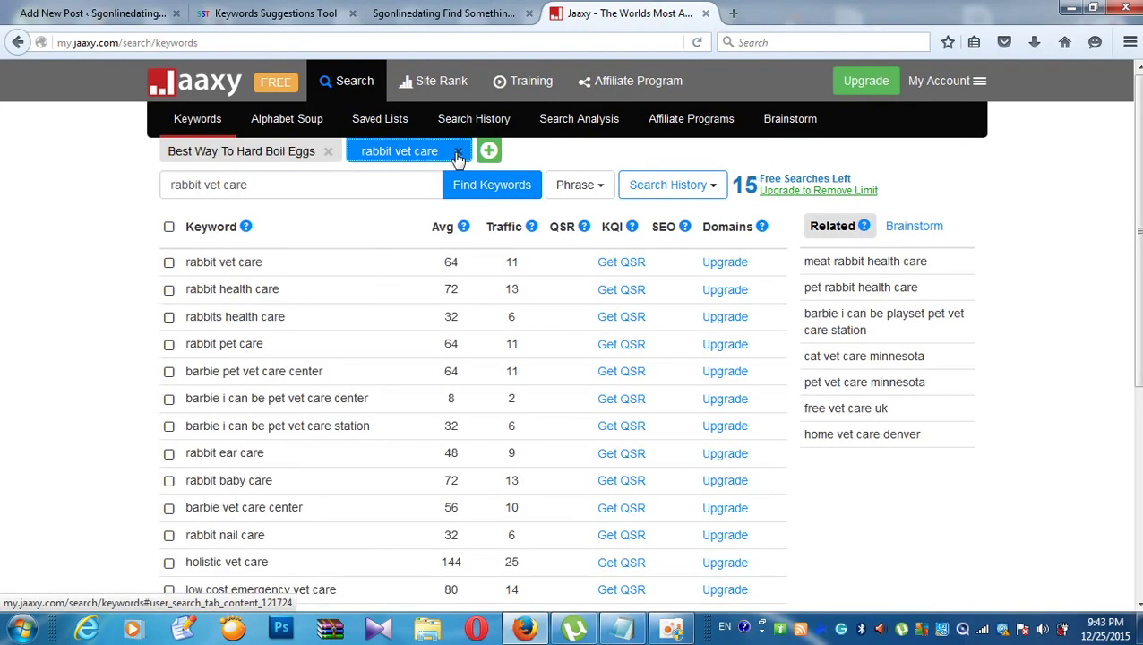
click(326, 154)
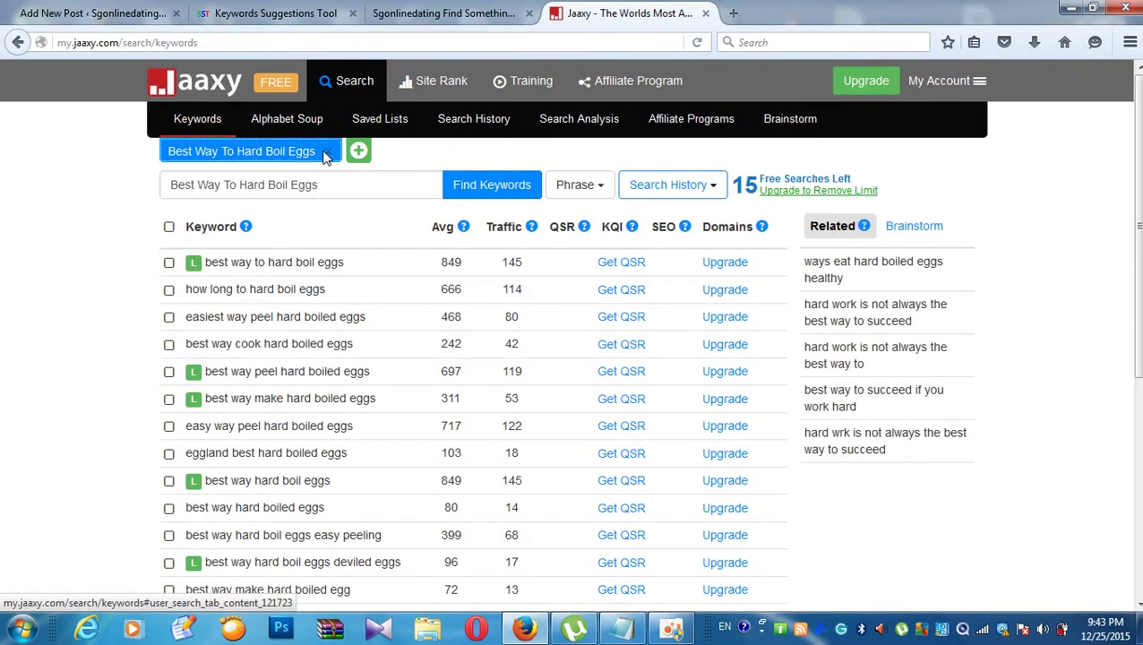
click(328, 155)
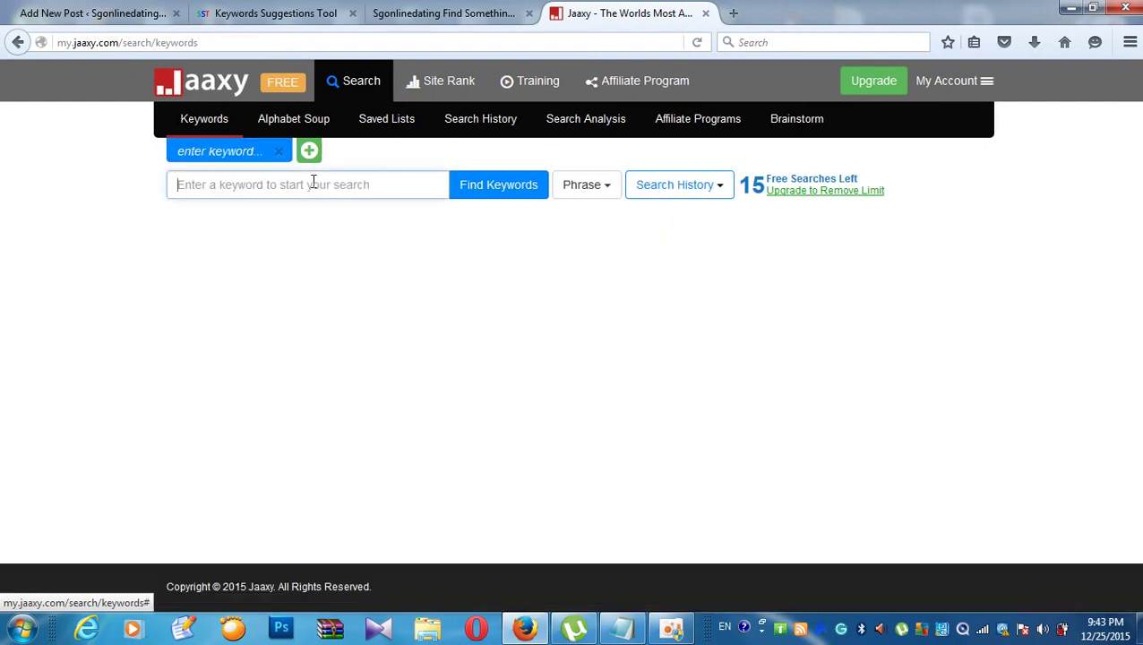
- Search Jaaxy for keywords related to the copied title "organization to promote the holiday period in digestion"
right_click(314, 186)
click(336, 256)
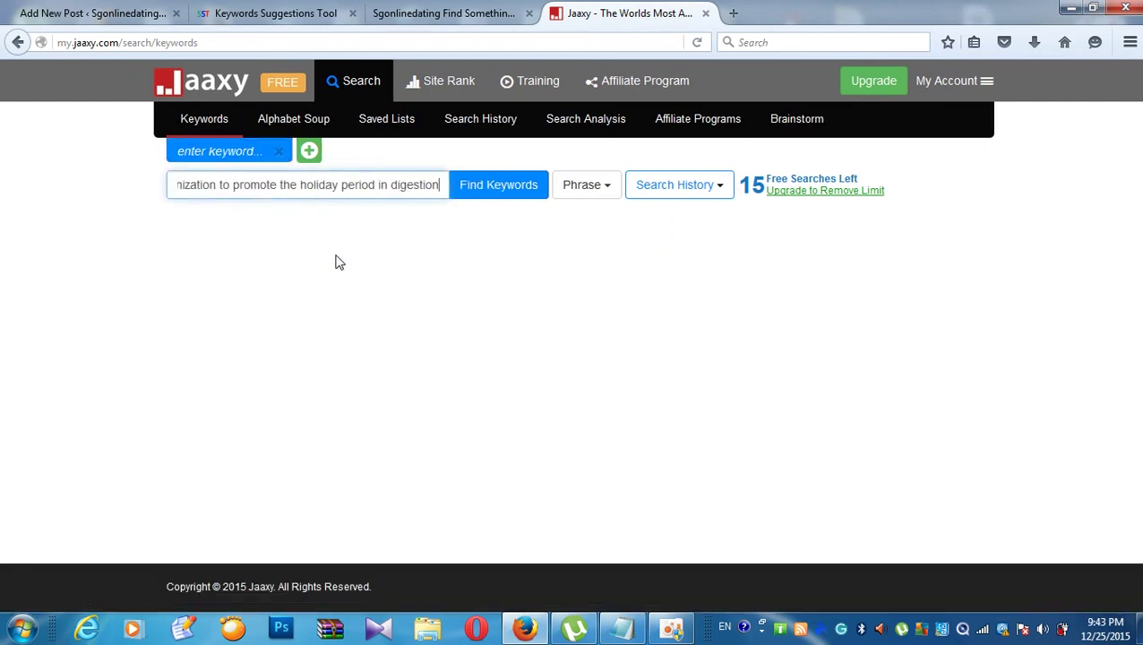
click(484, 198)
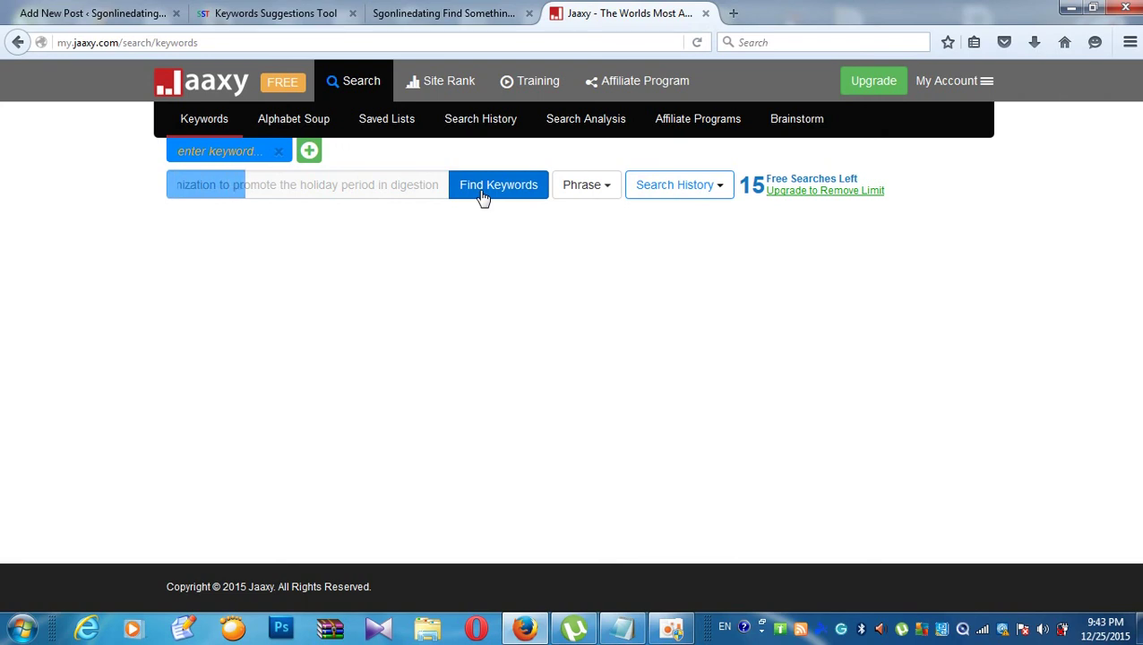
key(shift+Right)
key(shift+Right)
key(shift+Right)
key(shift+Right)
key(shift+Right)
key(shift+Right)
key(shift+Right)
key(shift+Right)
key(shift+Right)
key(shift+Right)
key(shift+Right)
key(shift+Right)
key(shift+Right)
key(shift+Right)
key(shift+Right)
key(shift+Right)
key(shift+Right)
key(shift+Right)
key(shift+Right)
key(shift+Right)
key(shift+Right)
key(shift+Right)
key(ctrl+c)
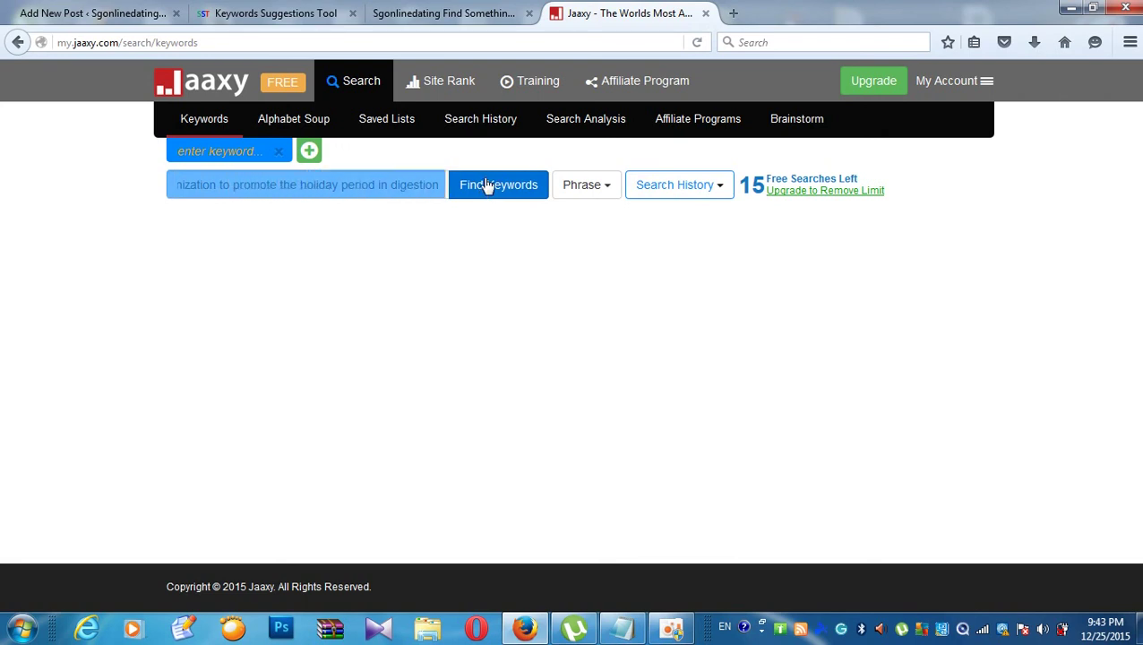
click(484, 192)
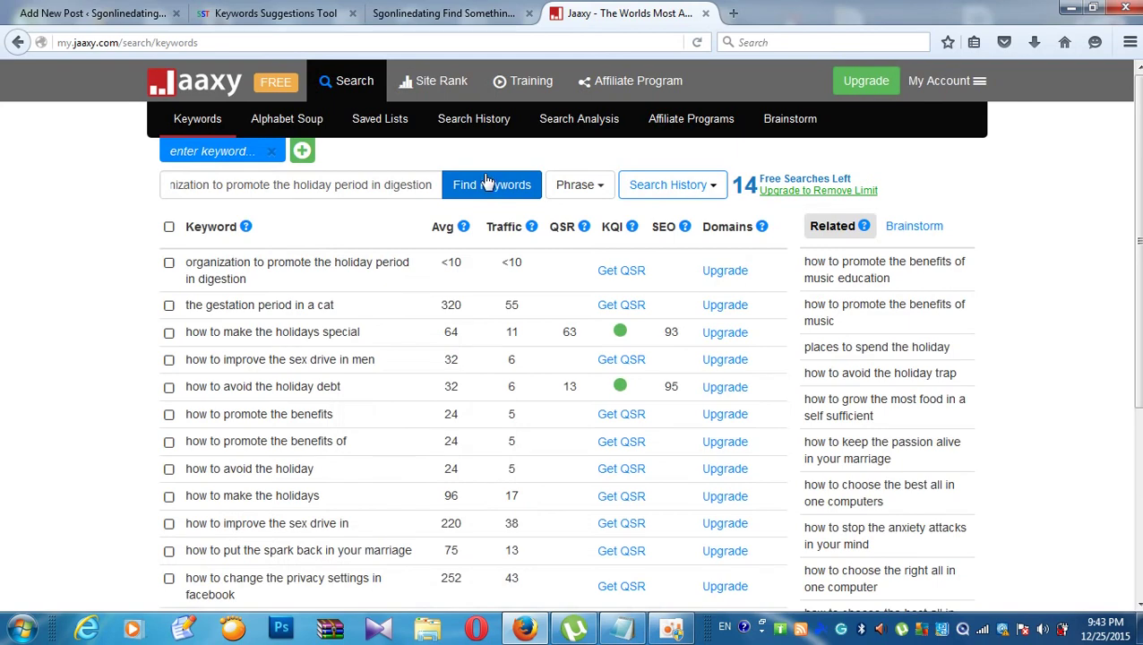
- Examine the suggested keywords in the results list together with their average searches and traffic
scroll(330, 363, down, 3)
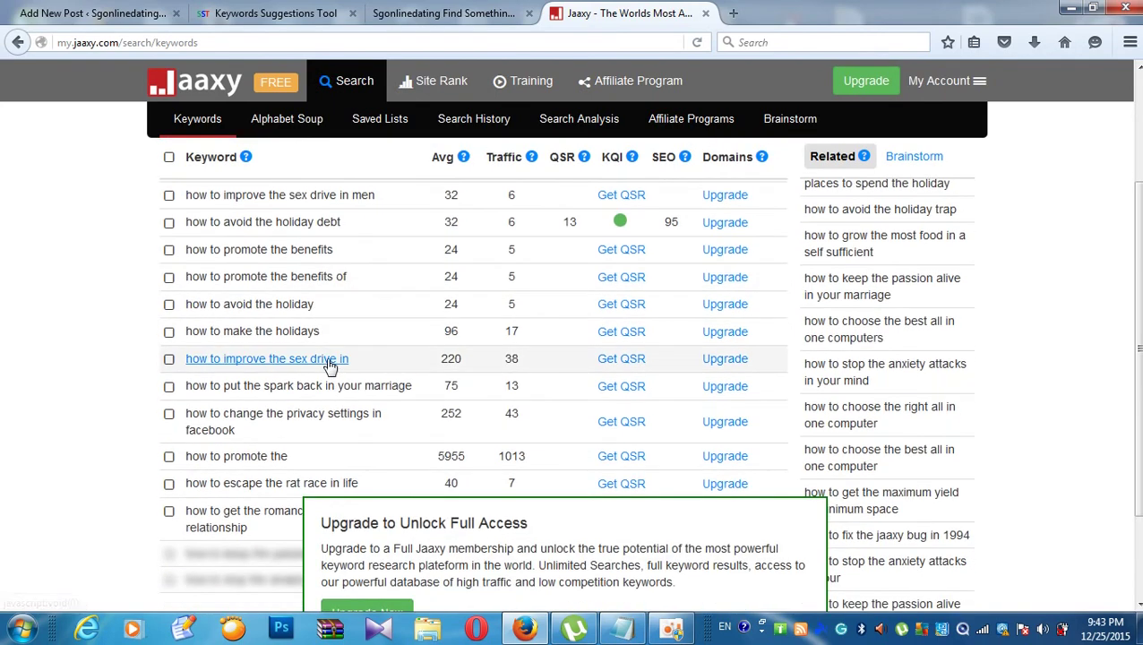
scroll(330, 363, down, 1)
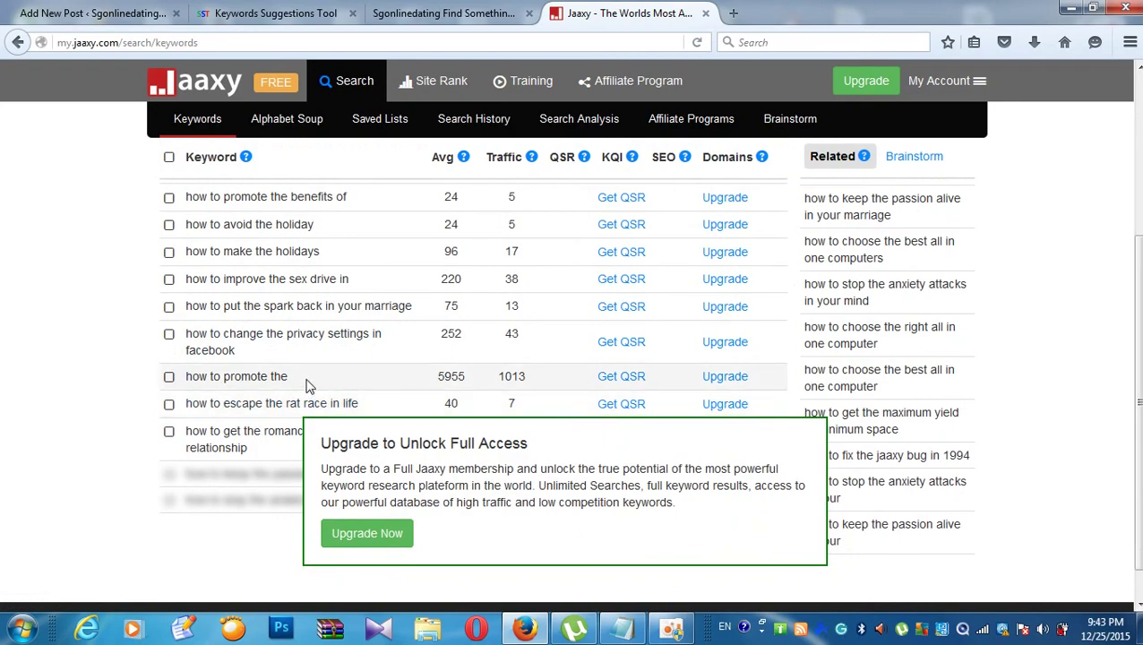
scroll(359, 385, down, 1)
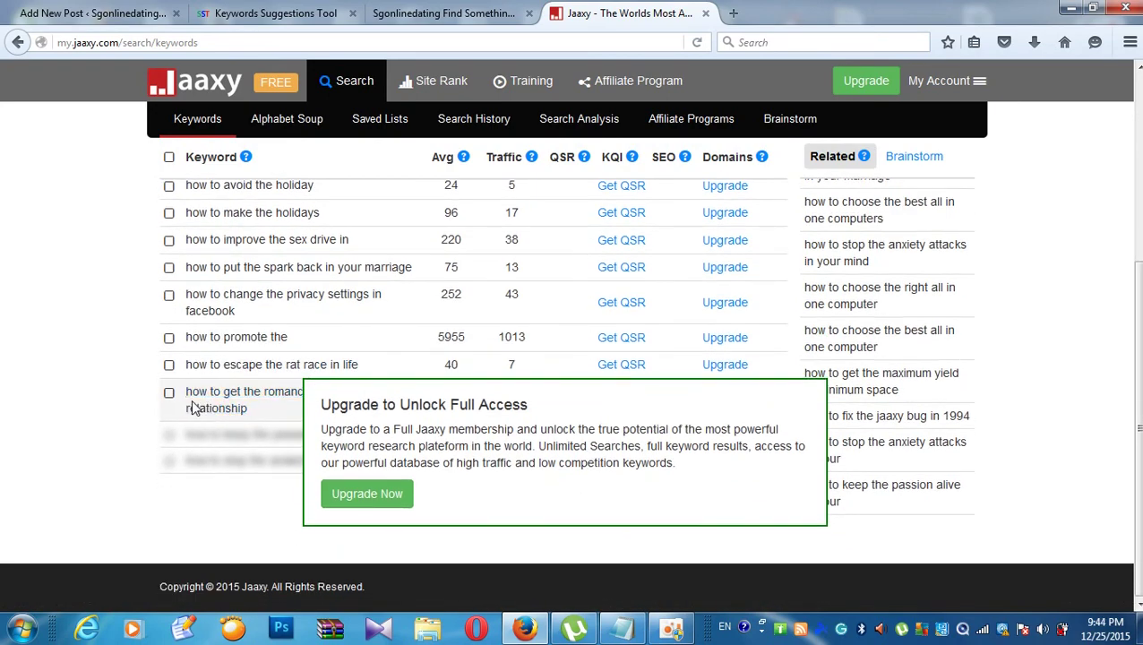
scroll(197, 405, up, 1)
scroll(191, 405, up, 4)
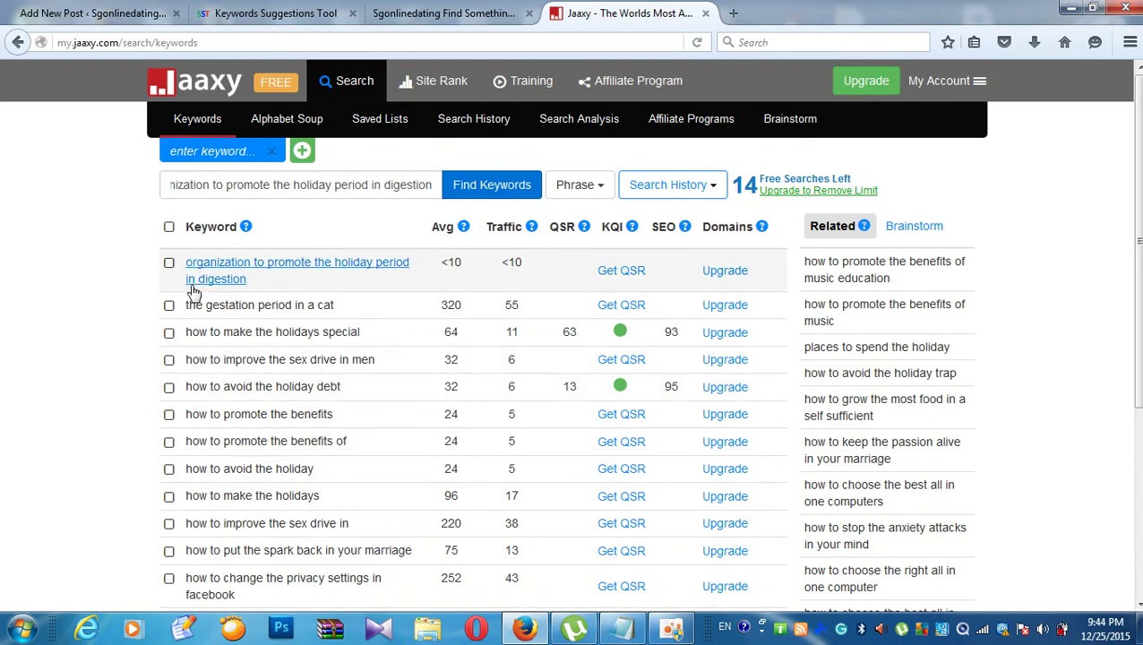
scroll(188, 269, down, 4)
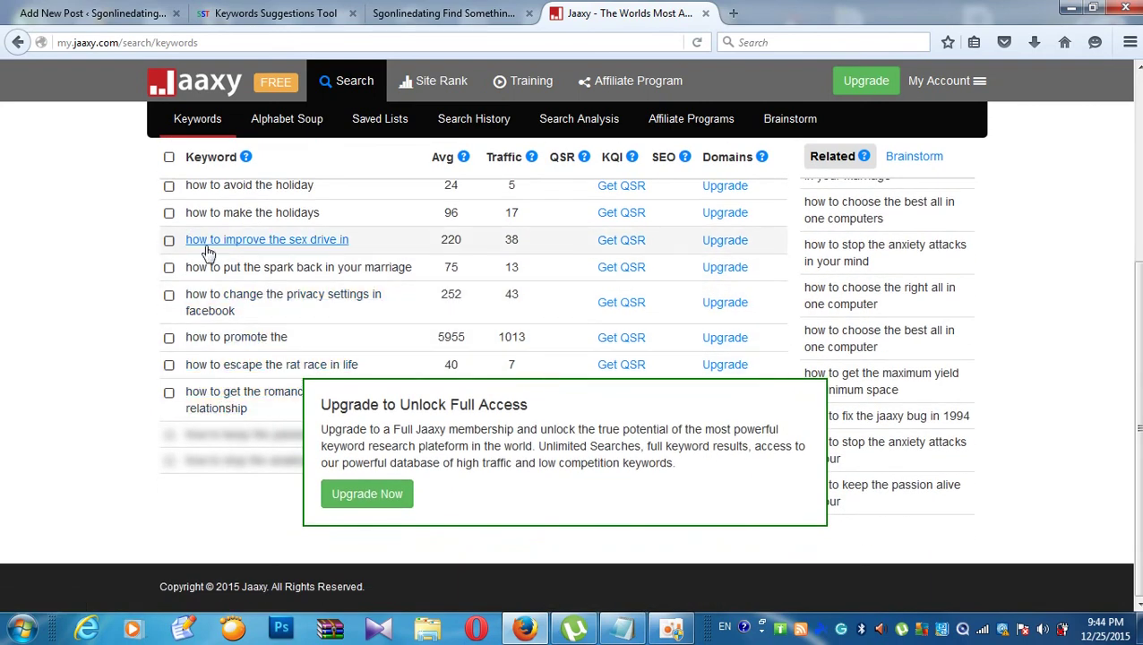
- Select all the suggested keywords and start saving them to a new list, pasting the copied title as its name
scroll(206, 256, up, 2)
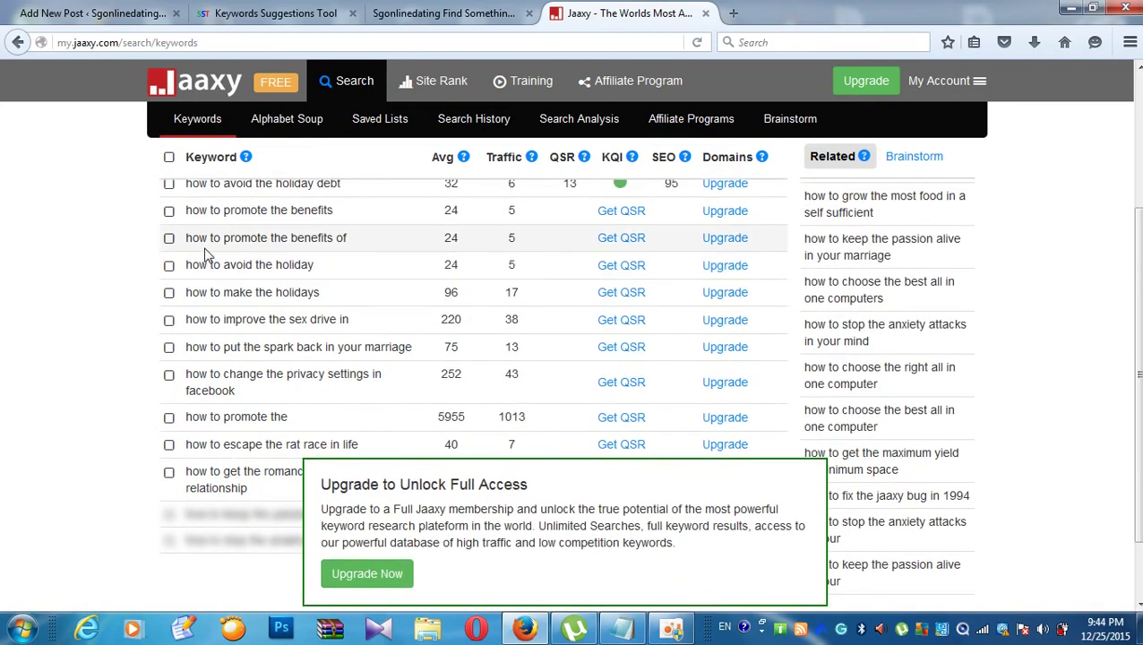
scroll(215, 262, up, 4)
scroll(211, 255, down, 3)
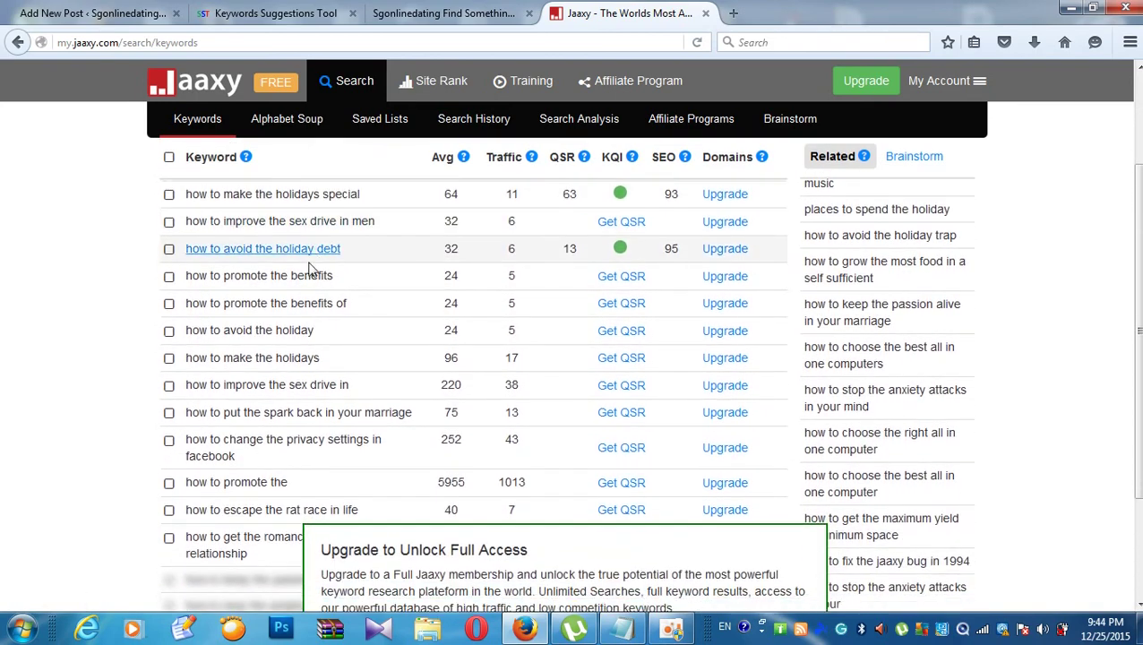
scroll(220, 269, up, 3)
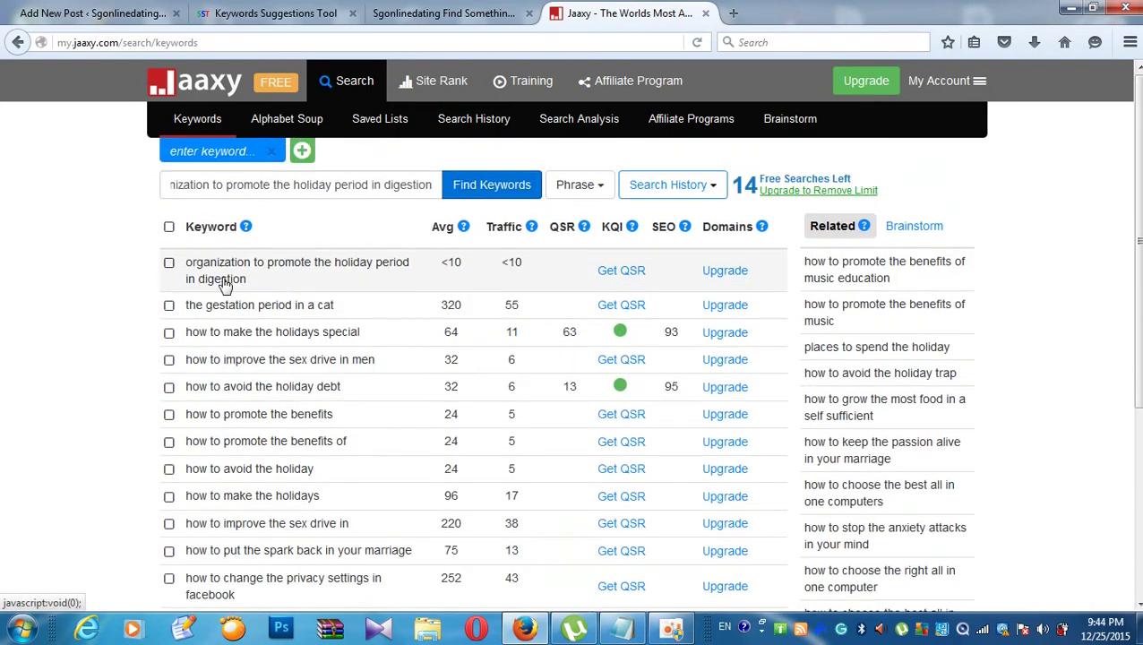
click(170, 228)
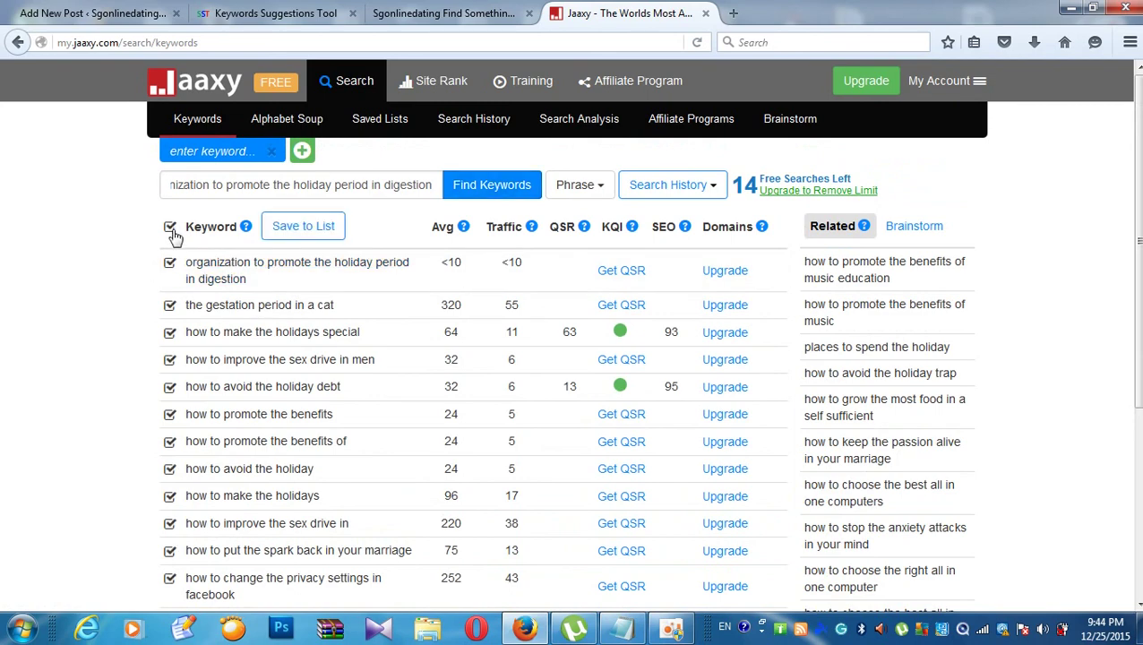
click(324, 230)
click(491, 225)
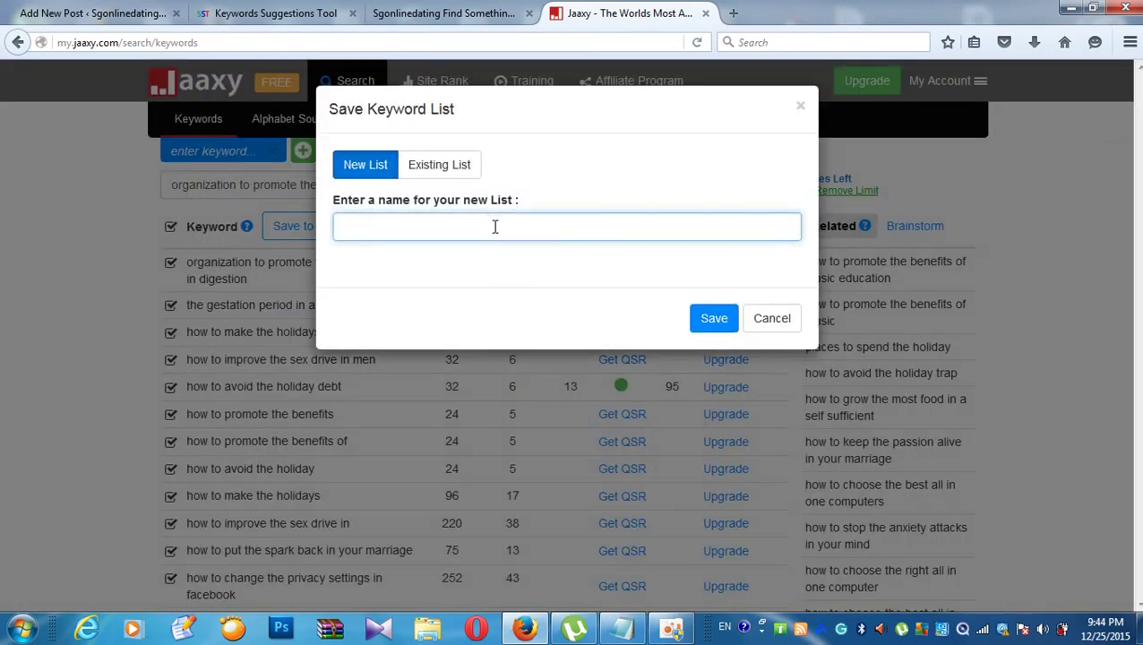
right_click(495, 227)
click(574, 304)
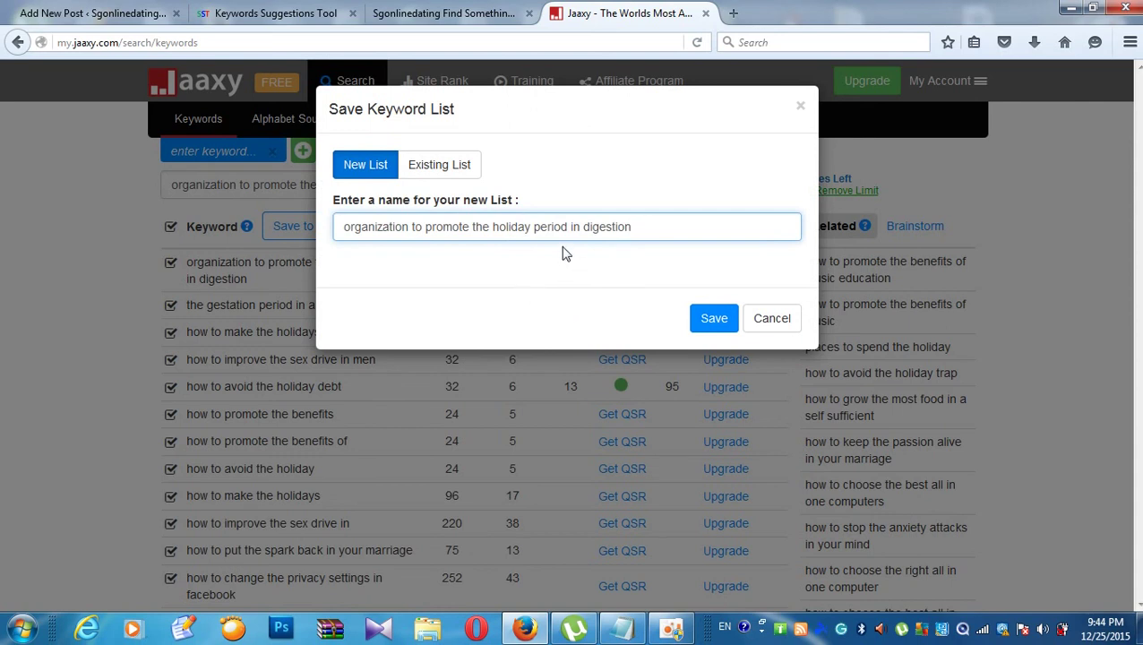
- Shorten the new keyword list's name to "organization to promote", save the list and close the dialog
key(BackSpace)
key(BackSpace)
key(BackSpace)
key(BackSpace)
key(BackSpace)
key(BackSpace)
key(BackSpace)
key(BackSpace)
key(BackSpace)
key(BackSpace)
key(BackSpace)
key(BackSpace)
key(BackSpace)
key(BackSpace)
key(BackSpace)
key(BackSpace)
key(BackSpace)
key(BackSpace)
key(BackSpace)
key(BackSpace)
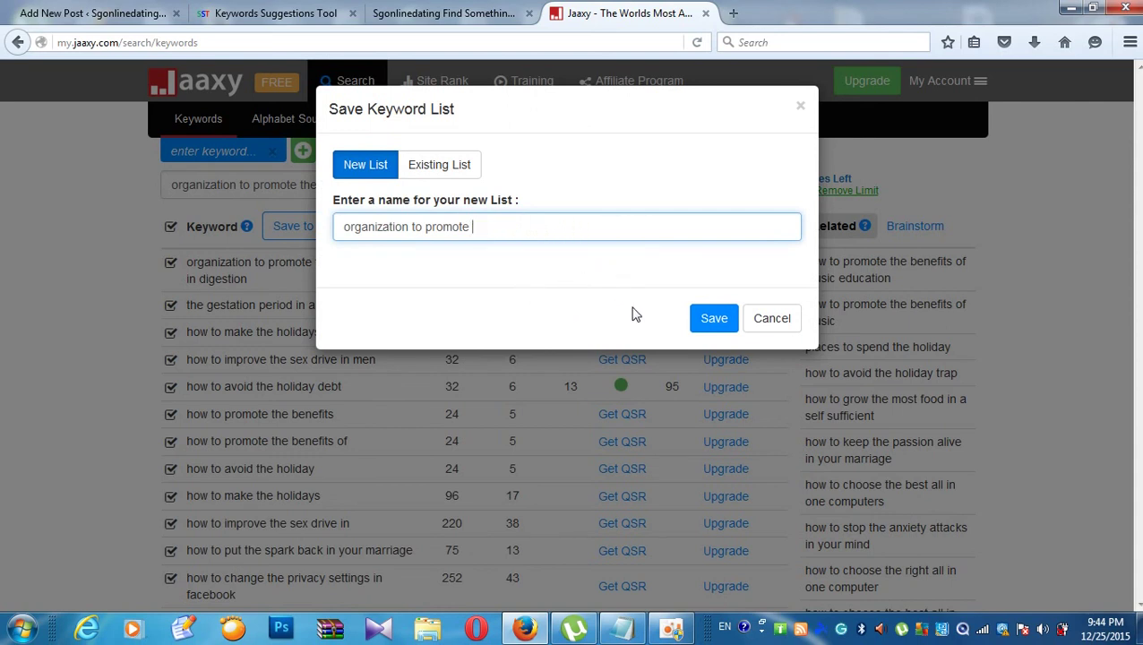
click(709, 321)
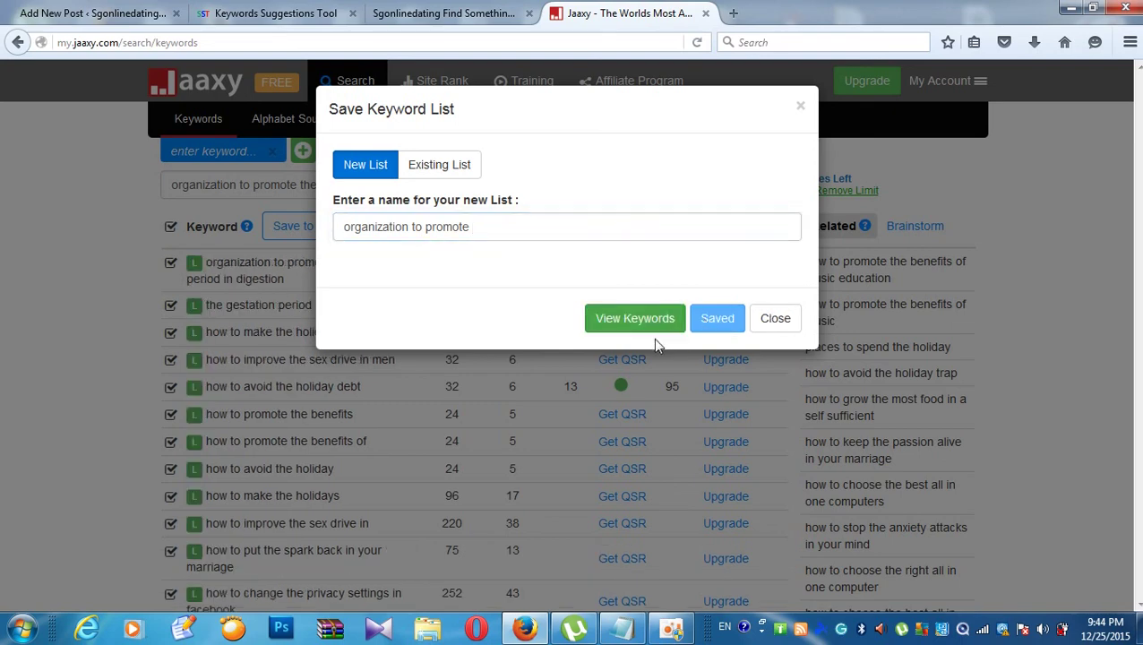
click(774, 319)
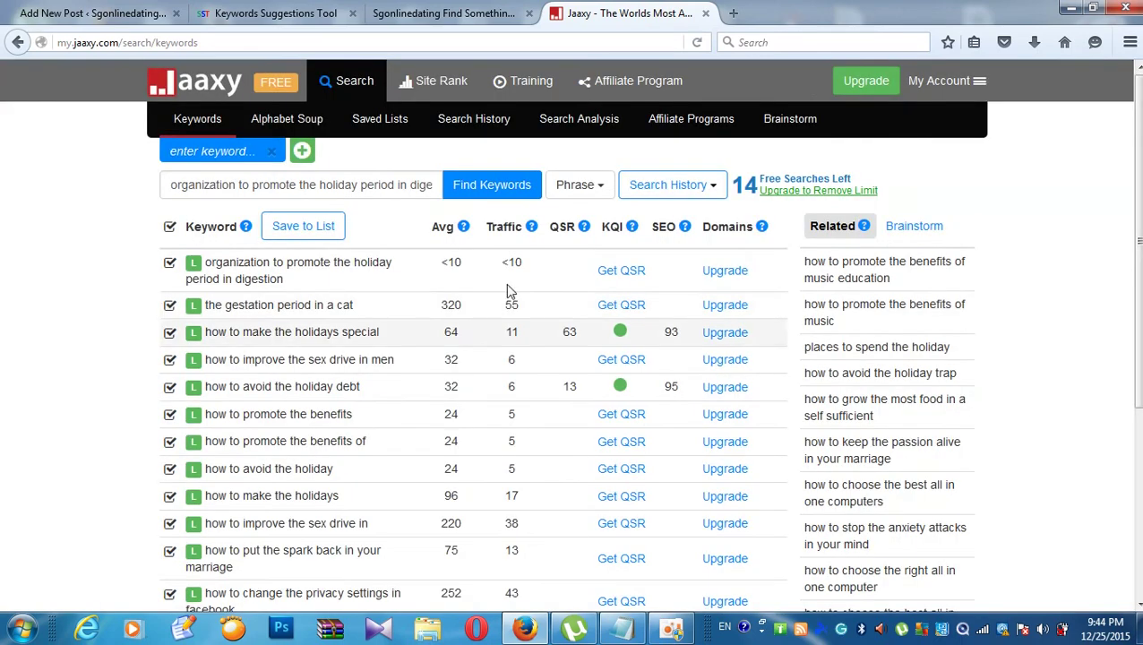
- Export the saved "organization to promote" list as a TXT file with keywords only and open it in Notepad
click(371, 130)
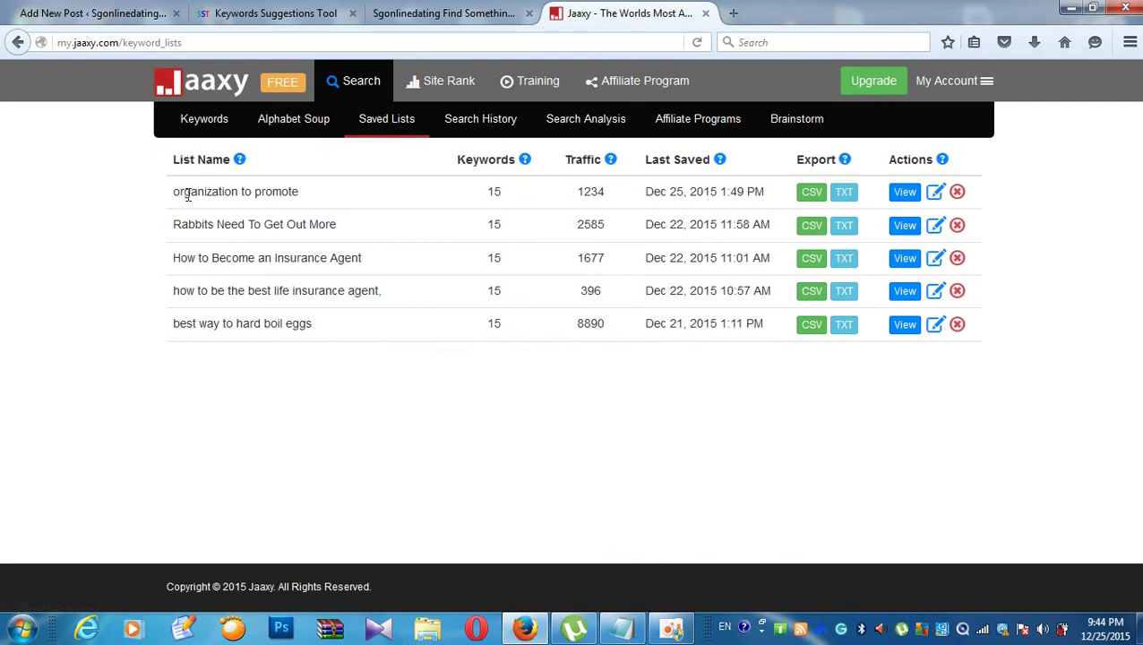
click(848, 197)
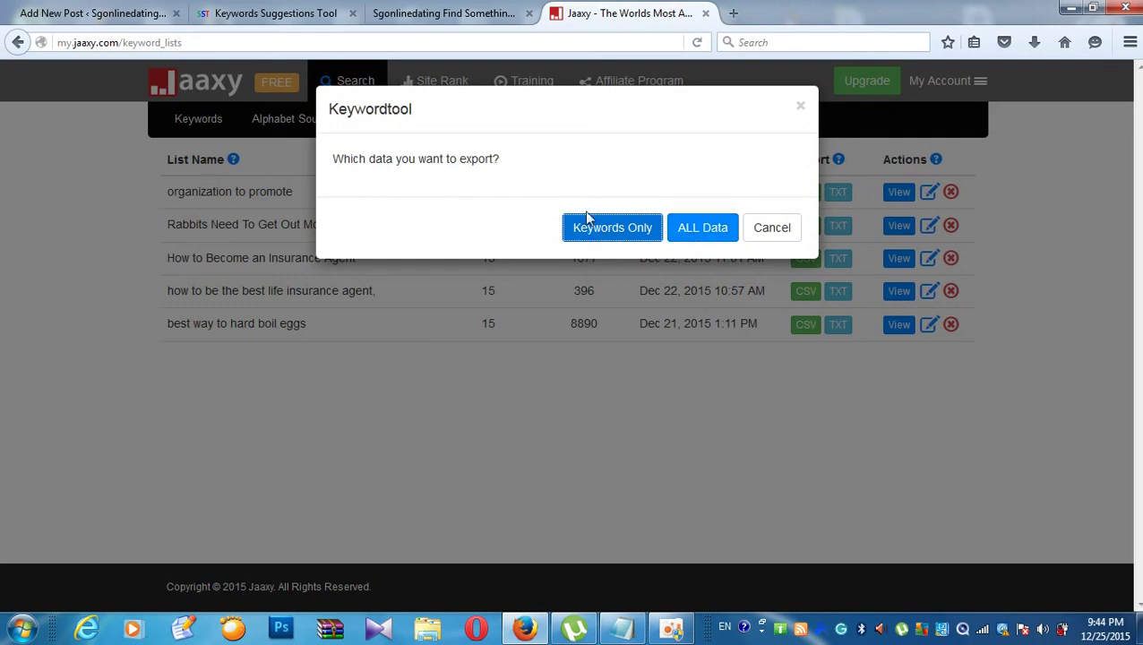
click(624, 236)
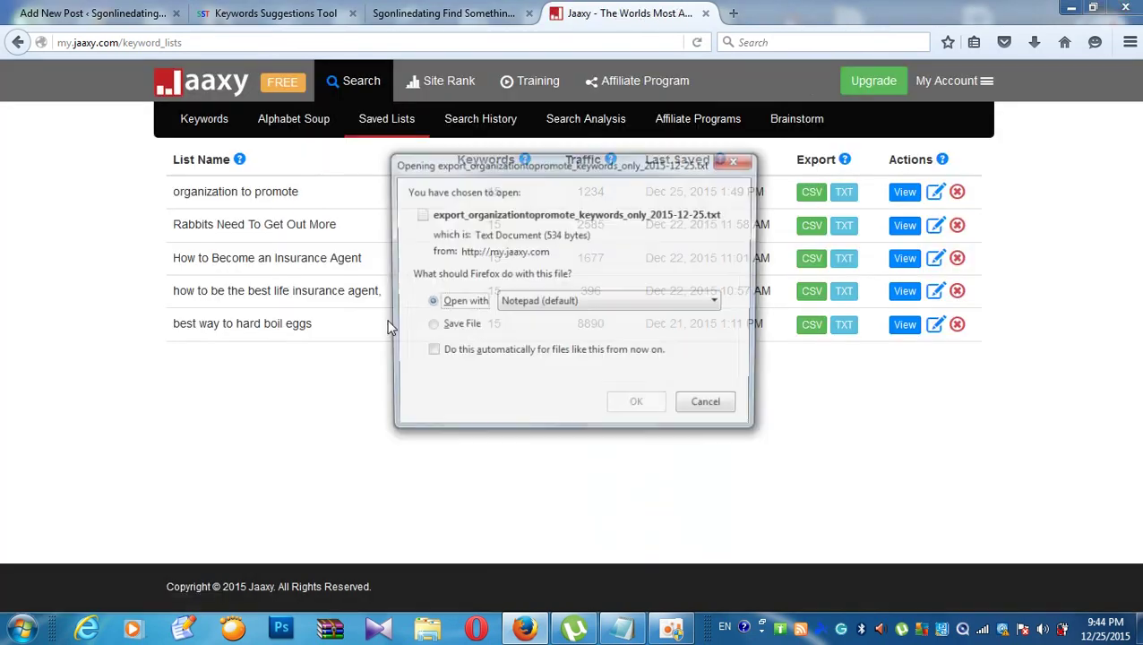
click(638, 407)
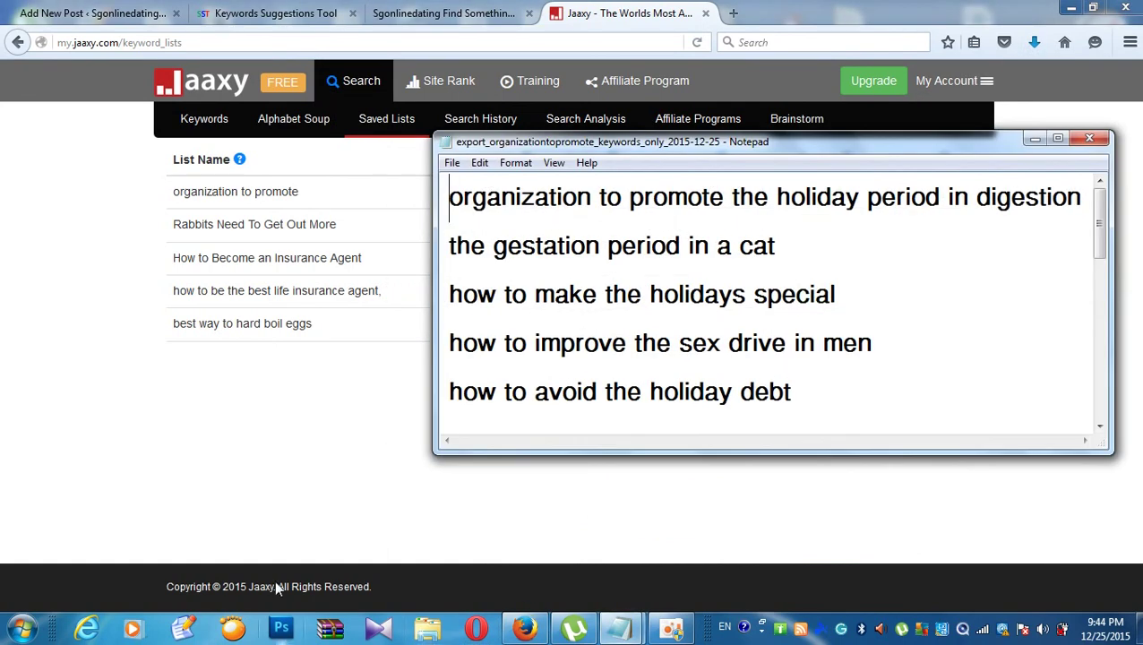
- Add a comma after each of the first five keywords, from "how to avoid the holiday debt" up to the first line
click(808, 394)
text(,)
click(873, 348)
text(,)
click(850, 299)
text(,)
click(812, 244)
text(,)
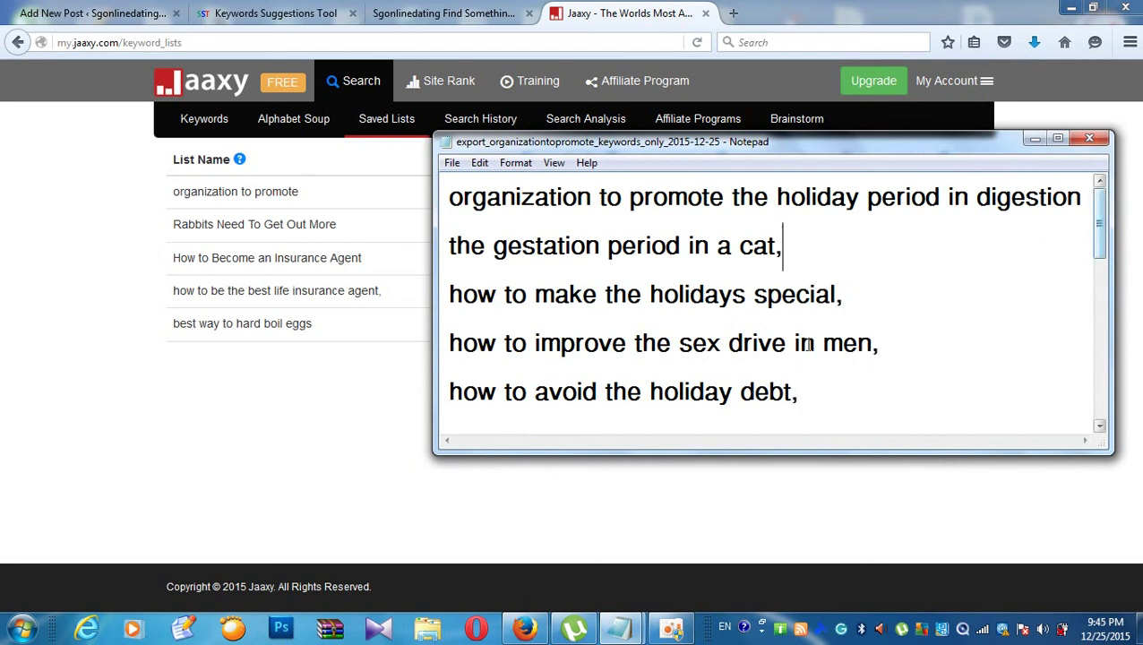
click(1090, 197)
text(,)
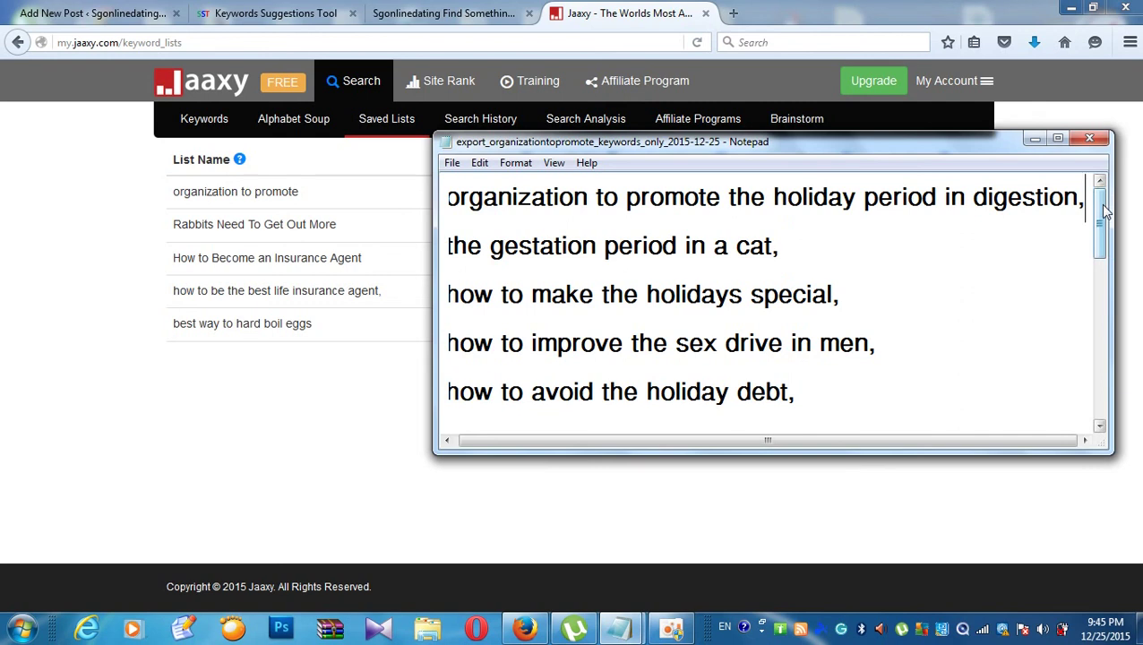
- Add a comma after the keywords "how to promote the benefits", "how to promote the benefits of" and "how to avoid the holiday"
drag(1102, 213, 1102, 220)
click(808, 391)
text(,)
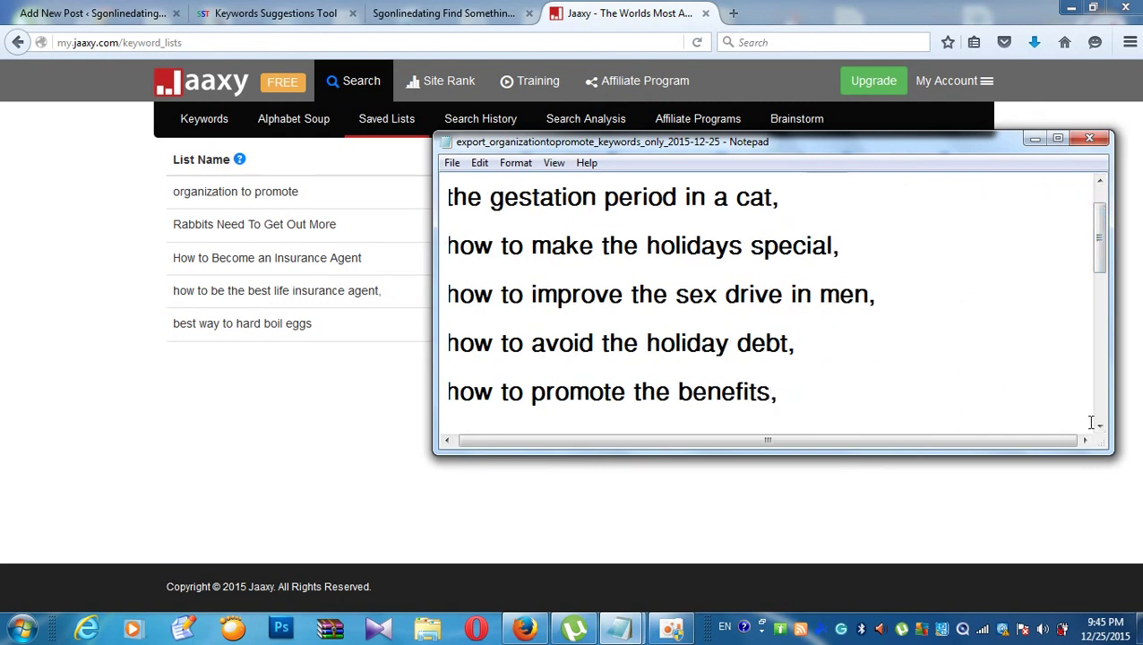
click(1101, 427)
click(1100, 426)
click(873, 362)
text(,)
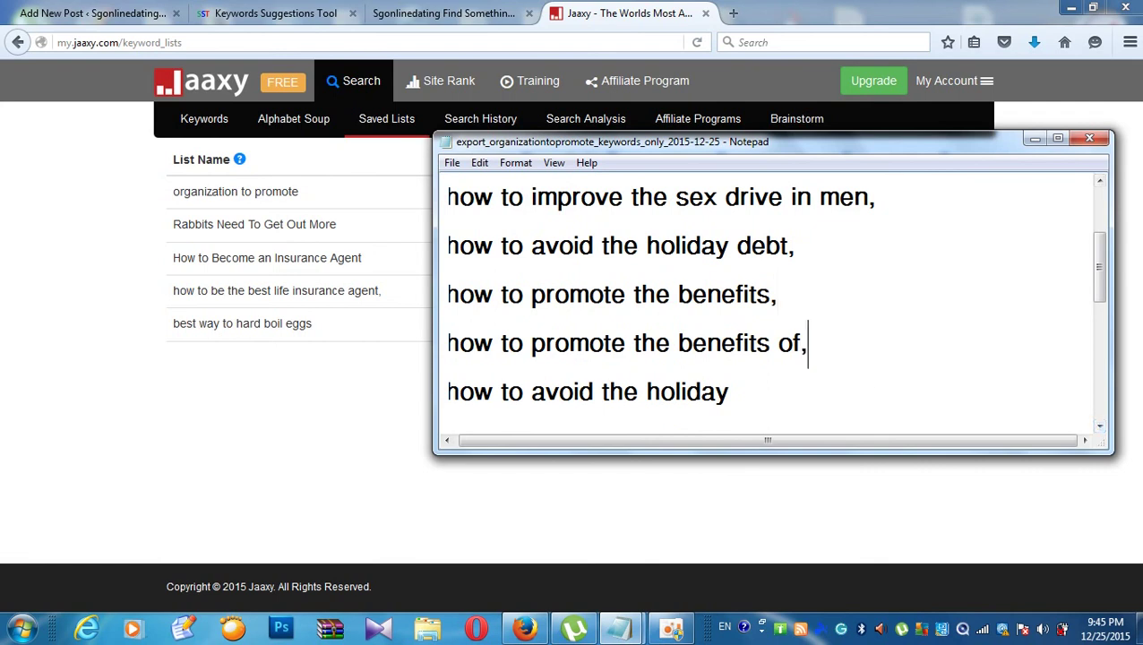
click(769, 398)
text(,)
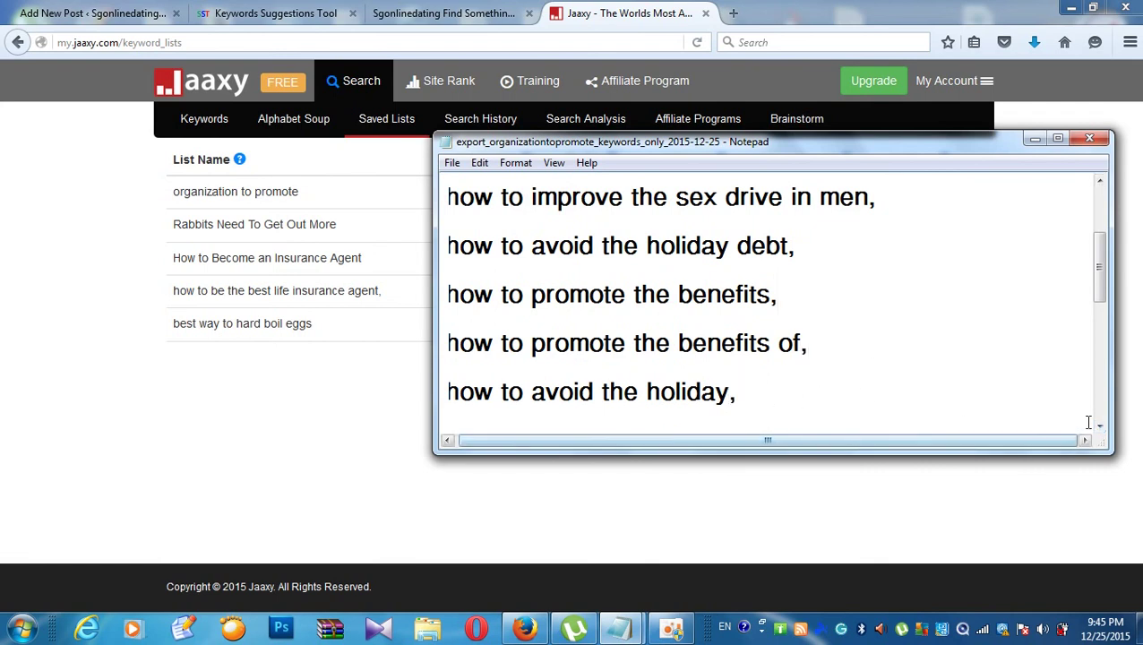
- Add a comma after each of the three keywords from "how to make the holidays" to "how to put the spark back in your marriage"
click(1100, 427)
click(1100, 426)
click(1101, 427)
click(820, 294)
text(,)
click(812, 324)
text(,)
click(950, 391)
text(,)
- Add commas after the remaining keywords through the last one, "how to get the romance back in your relationship"
scroll(950, 385, down, 2)
click(721, 246)
text(,,)
click(862, 295)
text(,)
click(1026, 341)
text(,)
scroll(1026, 334, up, 3)
scroll(1026, 337, down, 3)
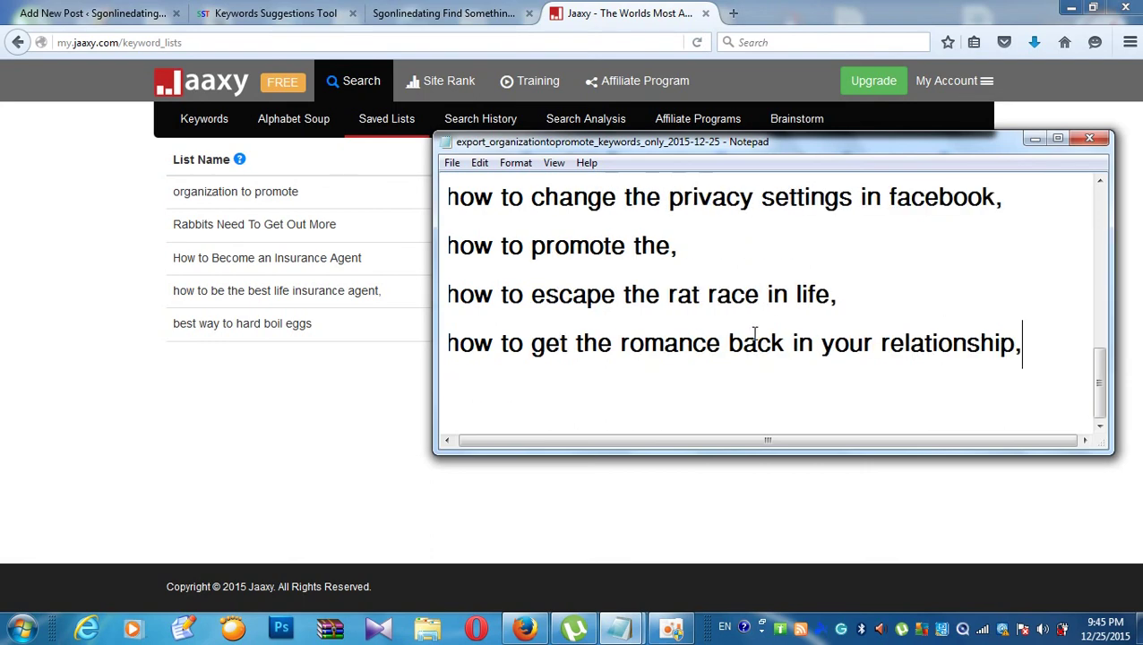
- Copy the whole comma-separated list and paste it before the existing keywords in the WordPress post's main SEO settings
key(ctrl+a)
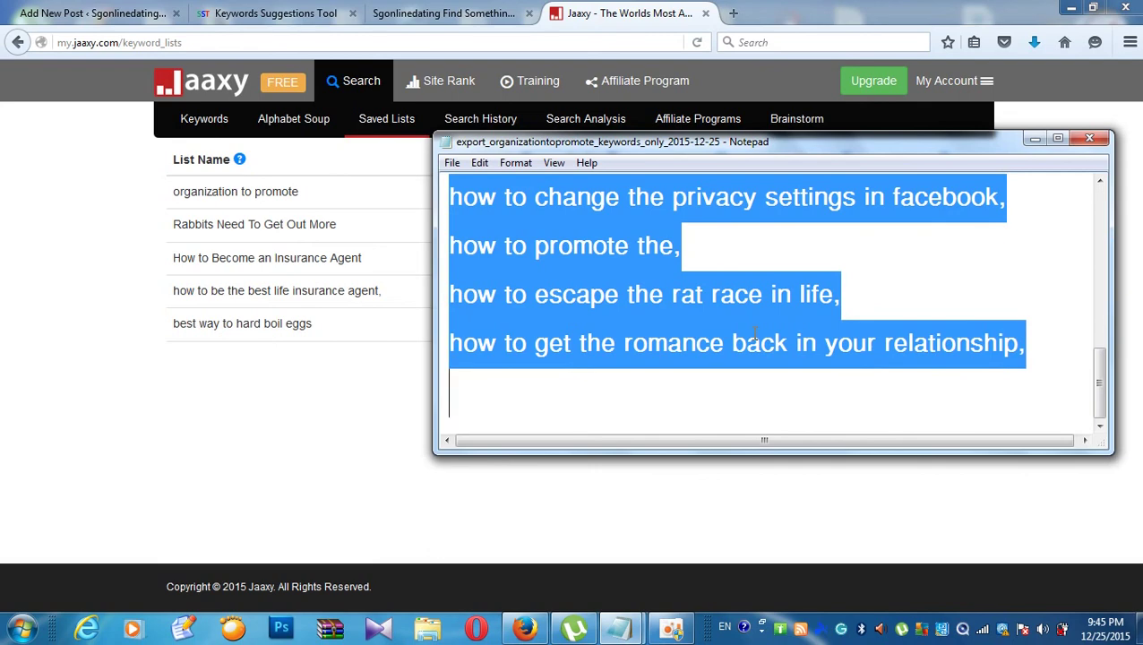
click(112, 174)
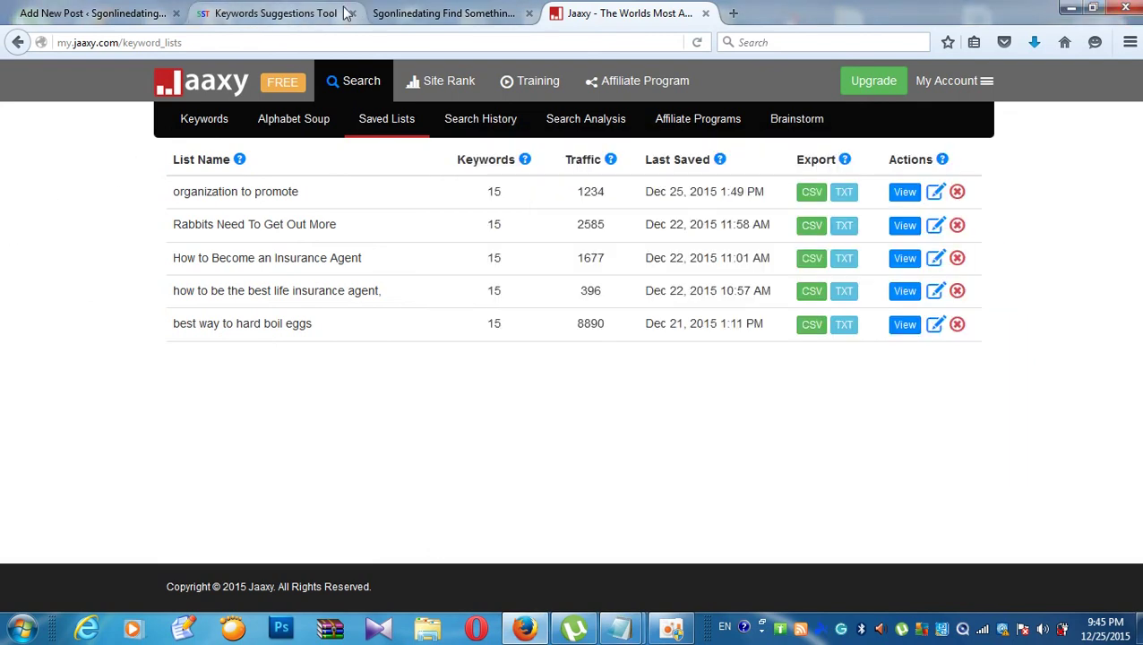
click(141, 13)
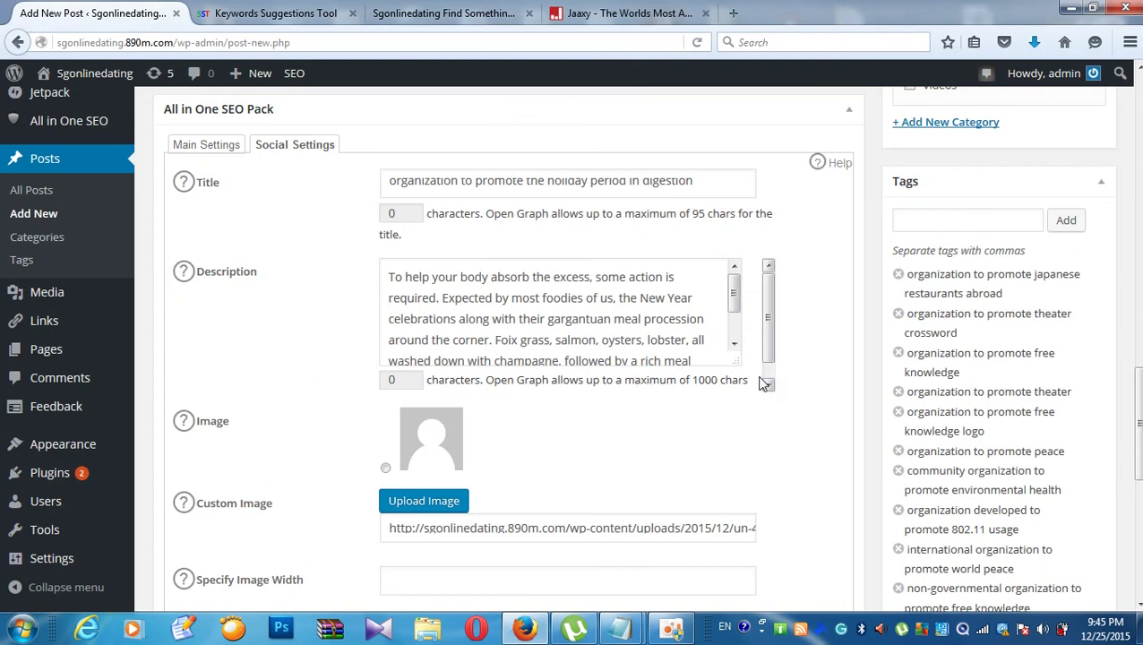
click(193, 147)
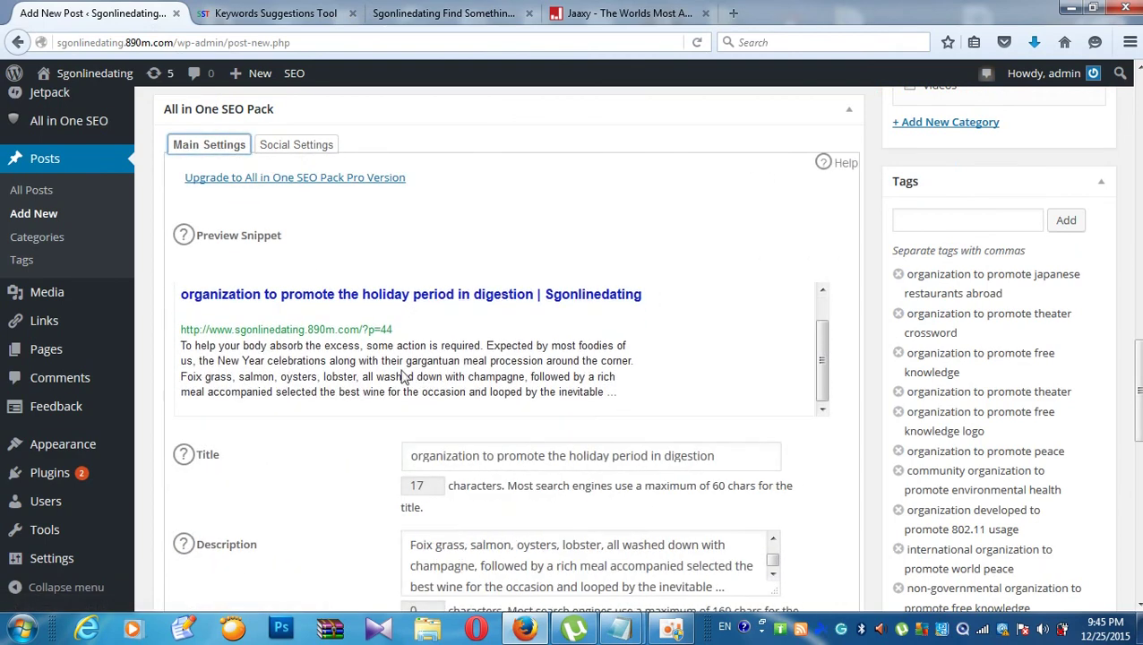
scroll(321, 408, down, 3)
scroll(320, 408, down, 2)
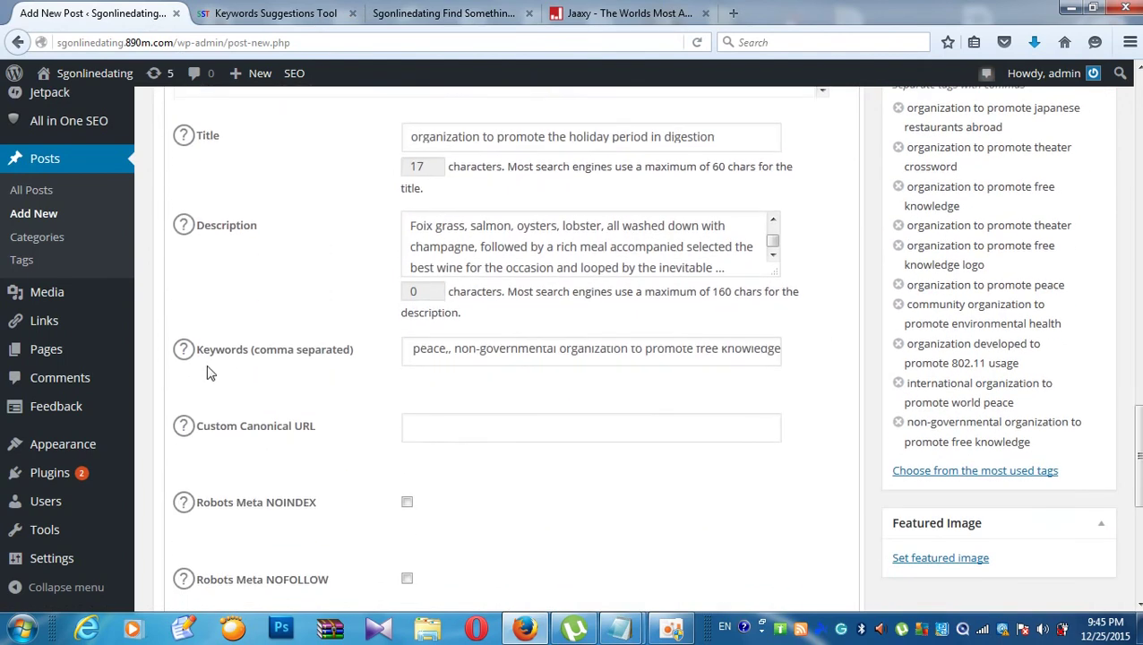
click(413, 349)
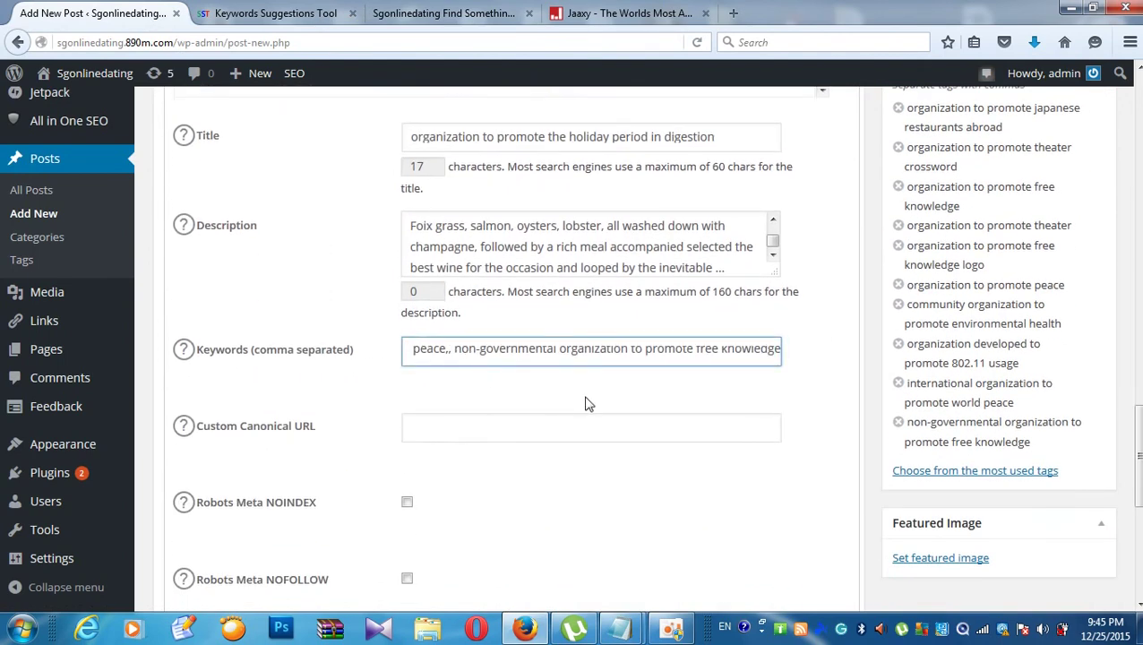
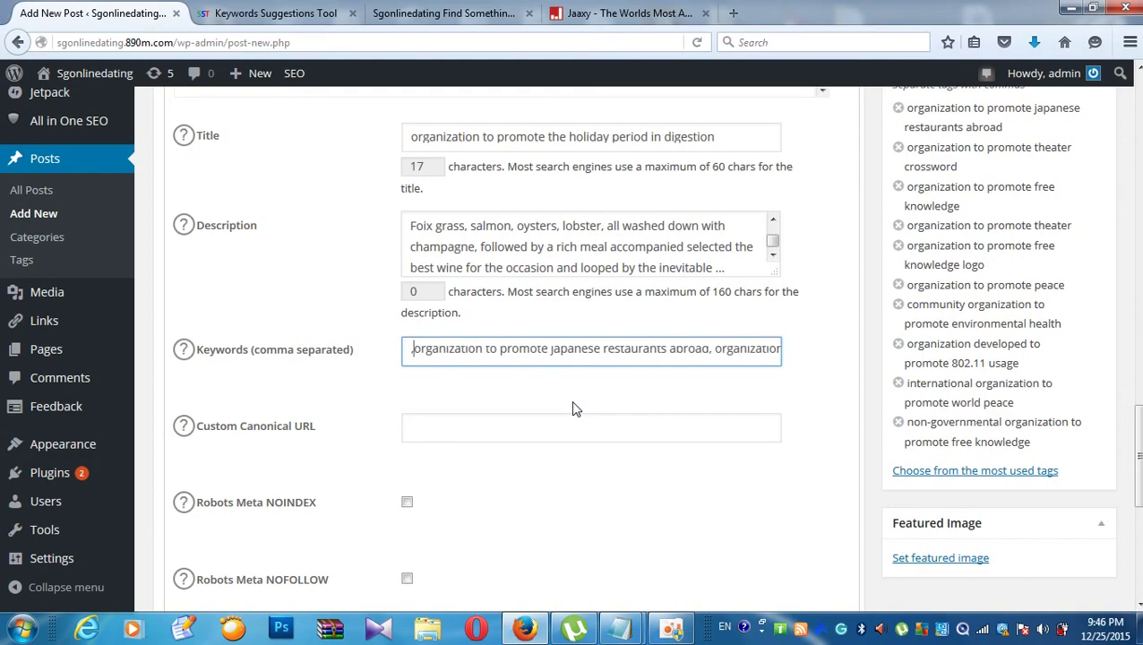
mouse_move(623, 631)
mouse_move(694, 540)
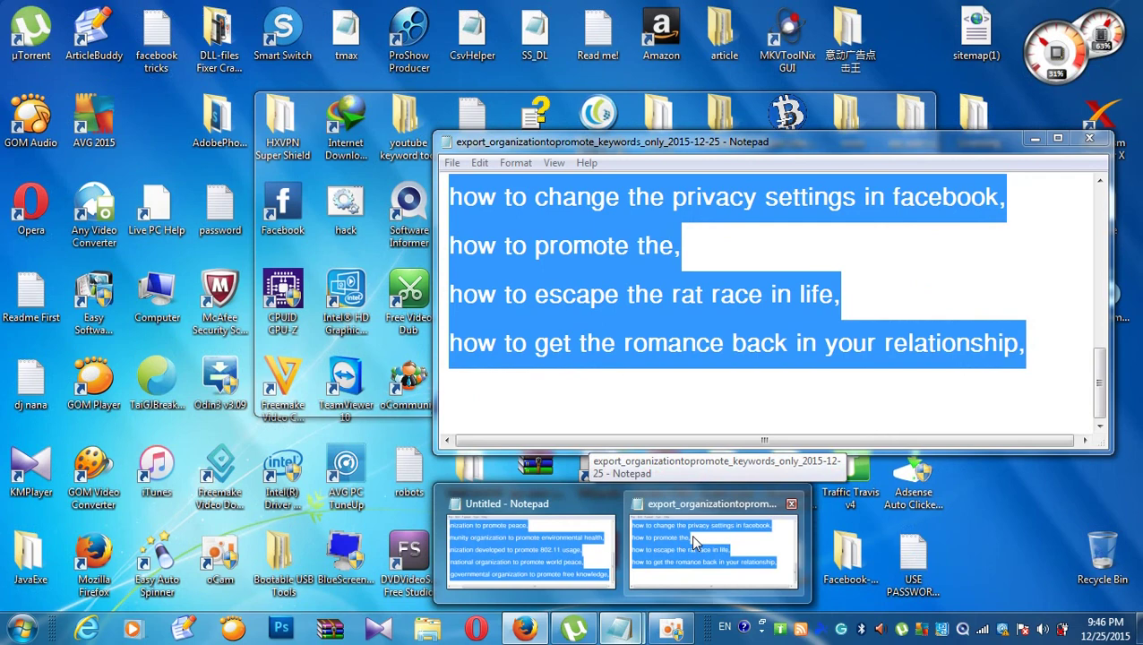
mouse_move(602, 552)
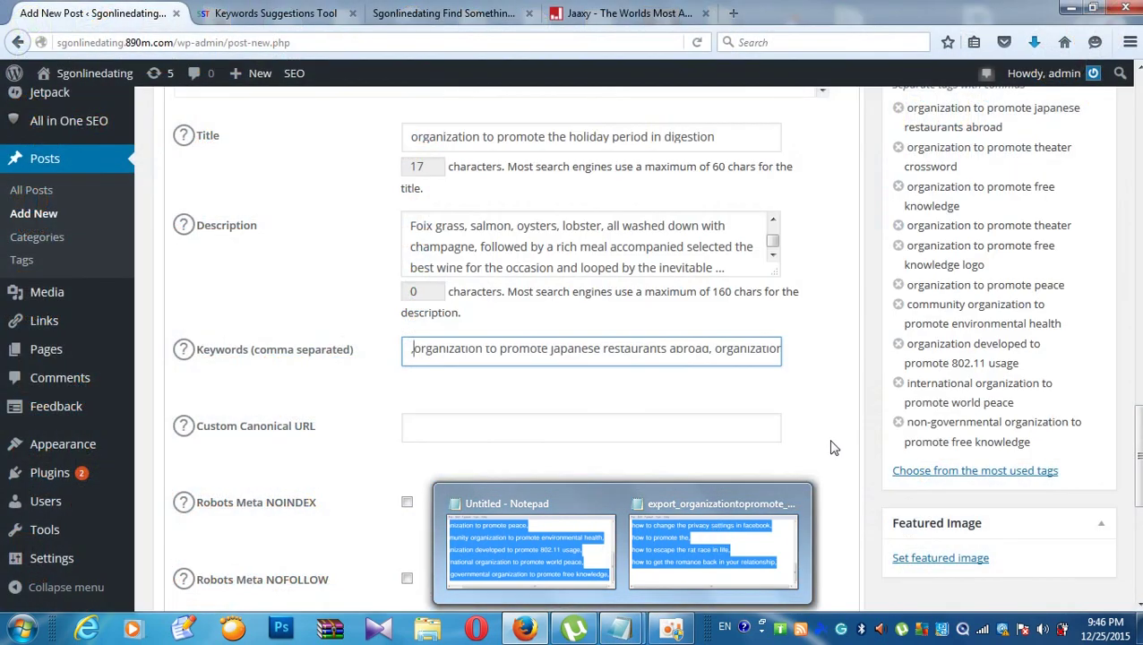
click(407, 346)
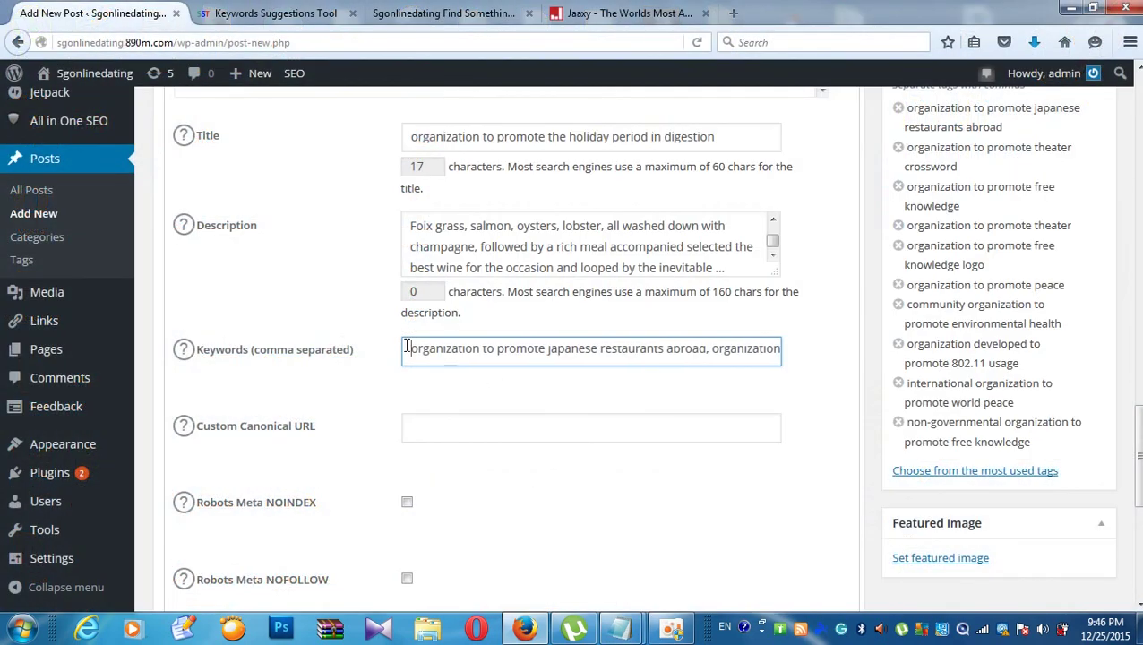
key(ctrl+v)
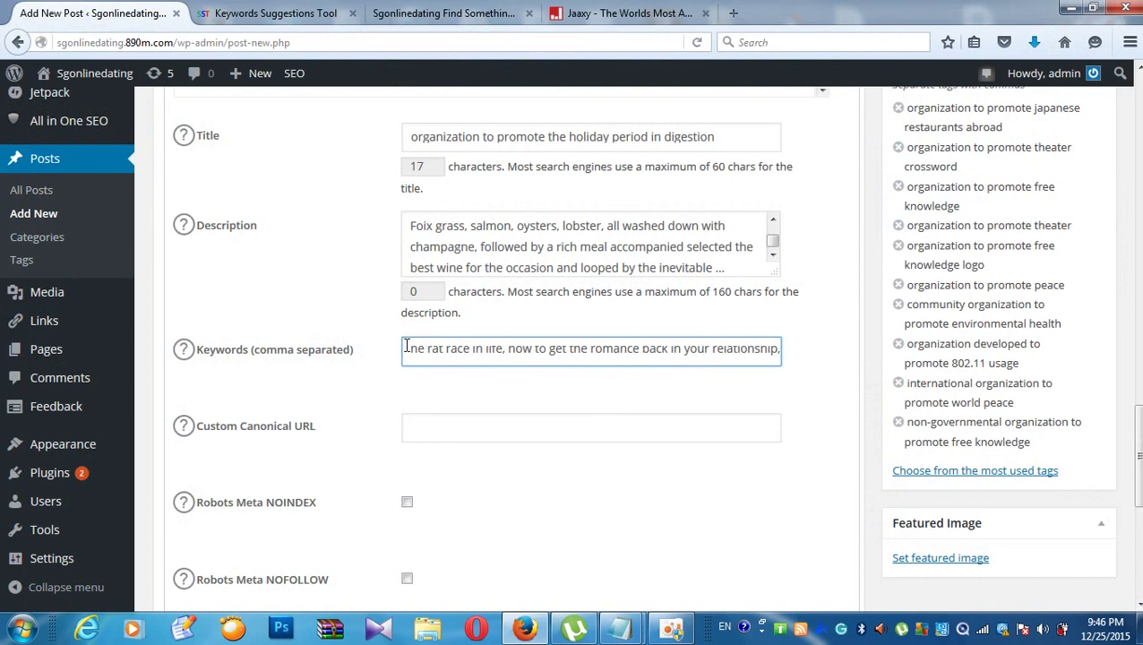
- Paste the copied keyword list into the post's tags and add them
scroll(717, 420, up, 5)
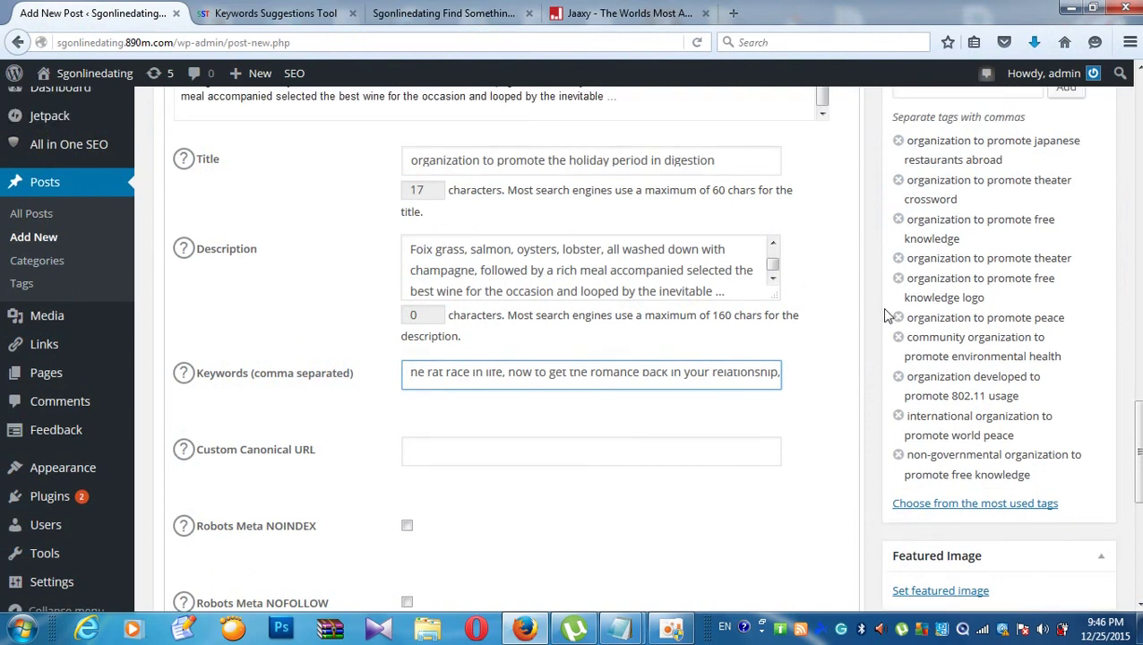
click(906, 387)
right_click(905, 386)
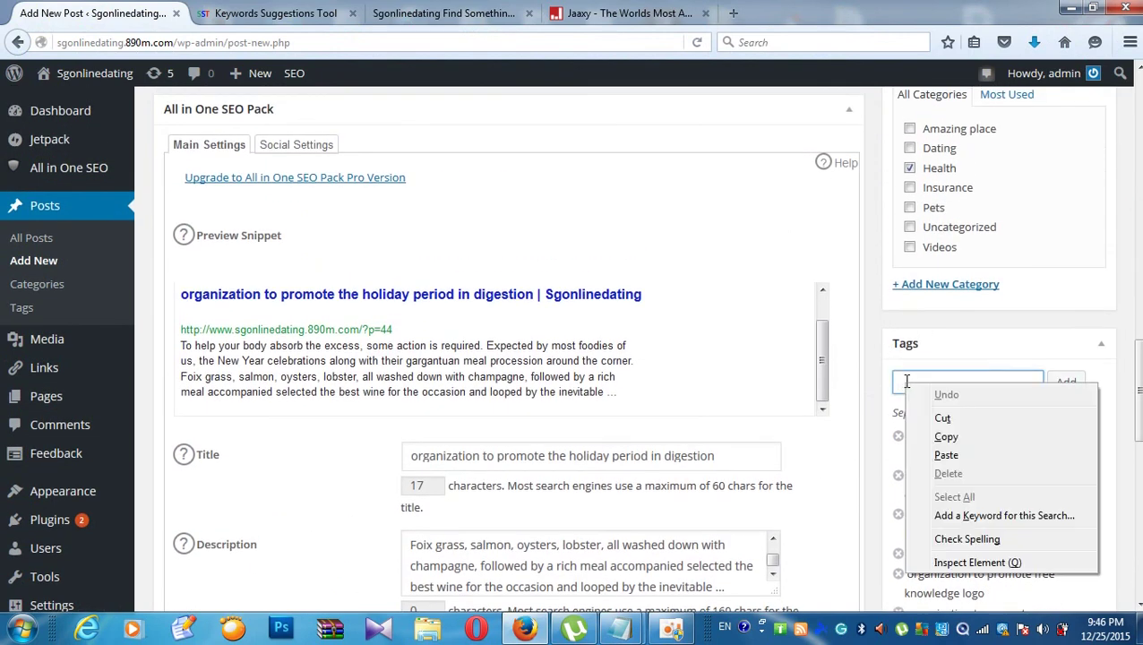
click(946, 455)
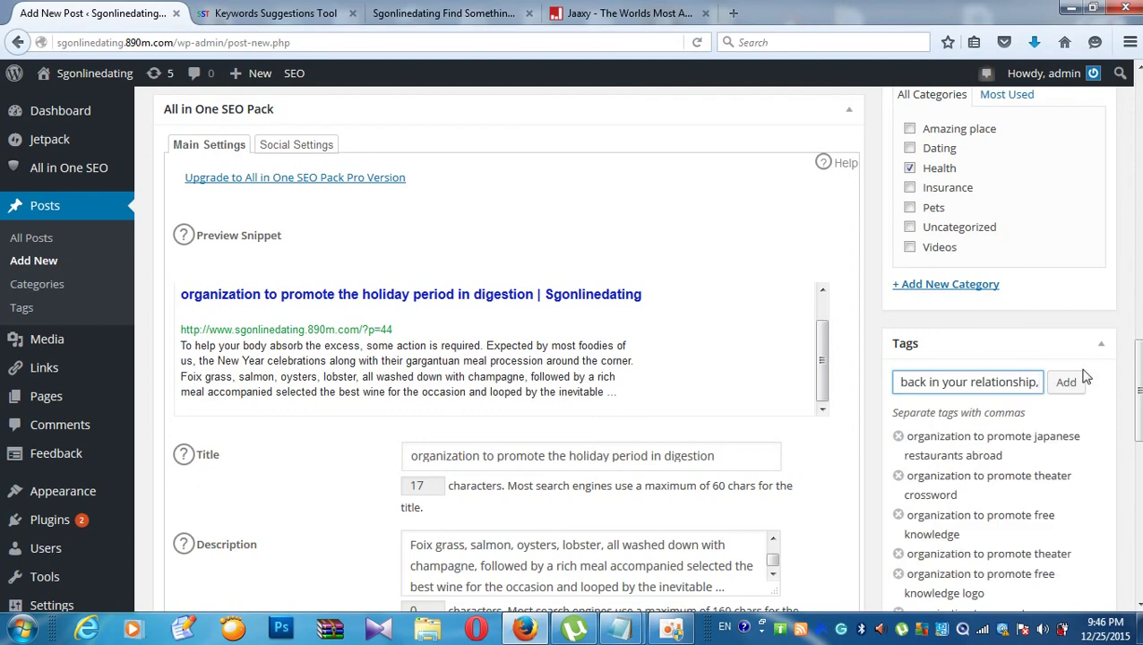
click(1069, 384)
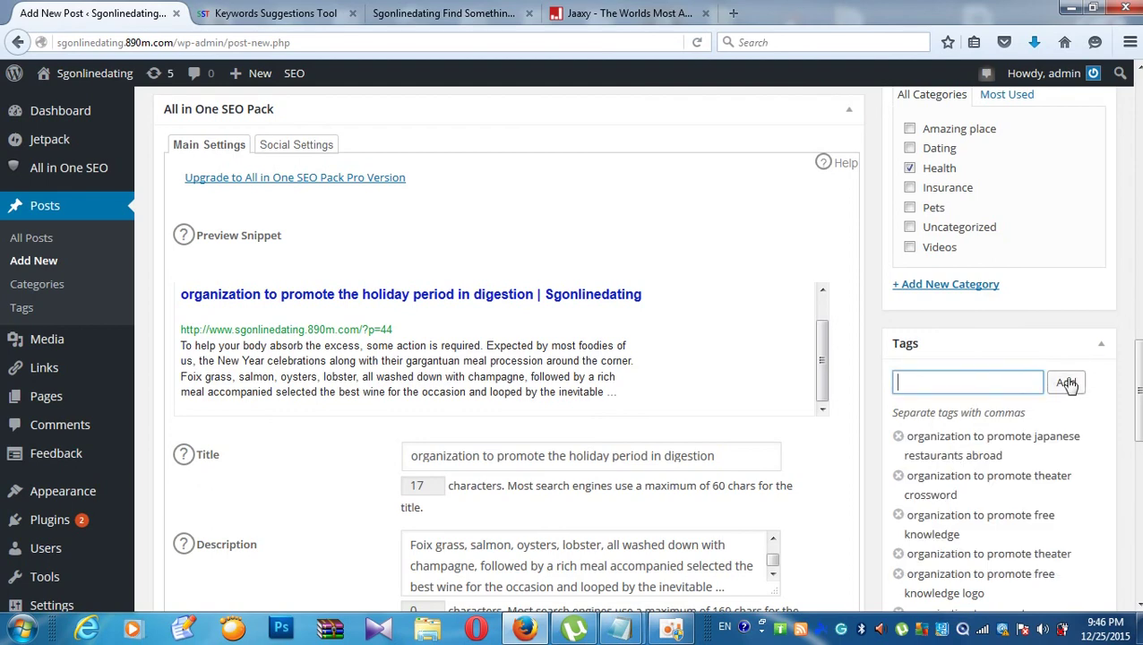
scroll(959, 335, down, 3)
scroll(959, 335, down, 2)
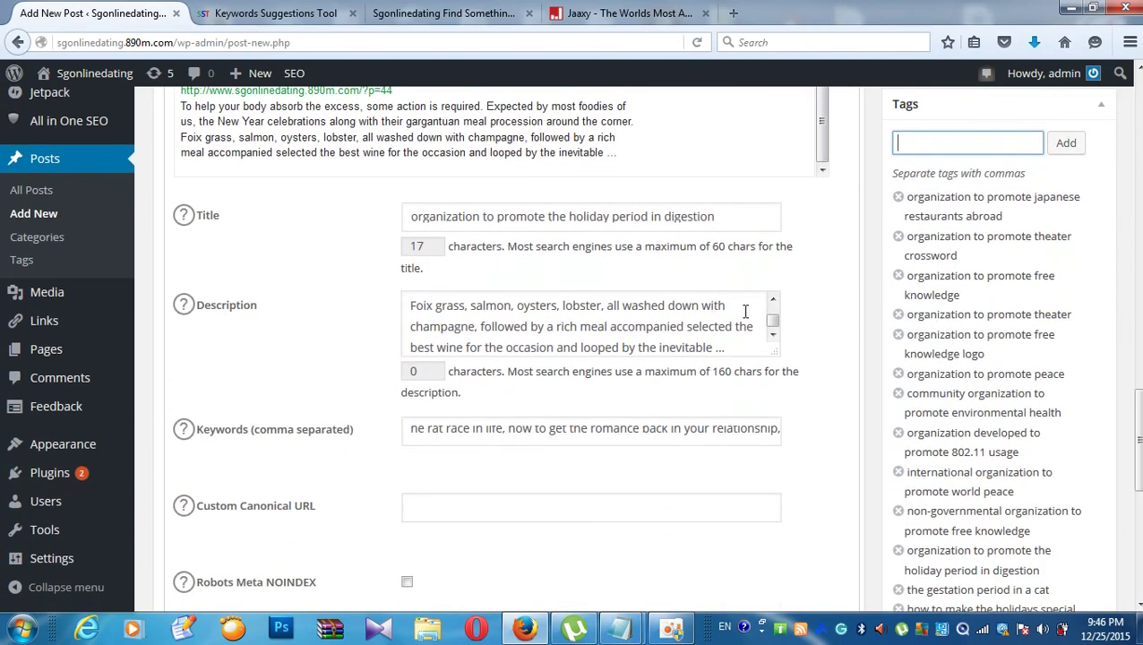
- Review the post's SEO fields, keywords, tag list and featured image setting
scroll(939, 173, down, 6)
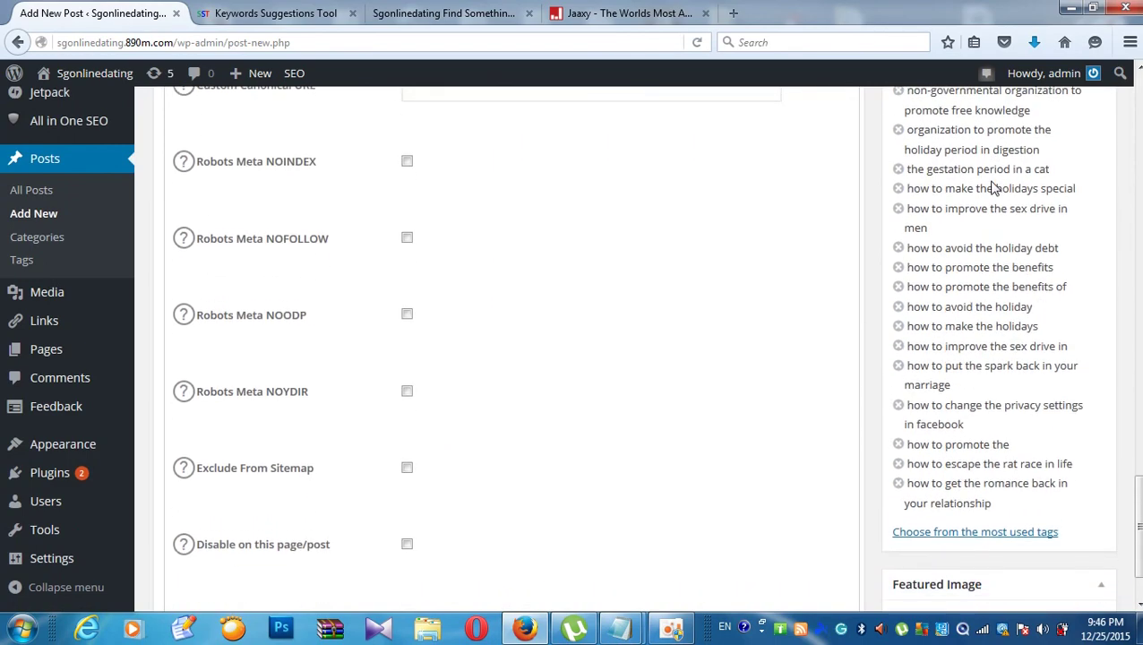
scroll(992, 186, up, 6)
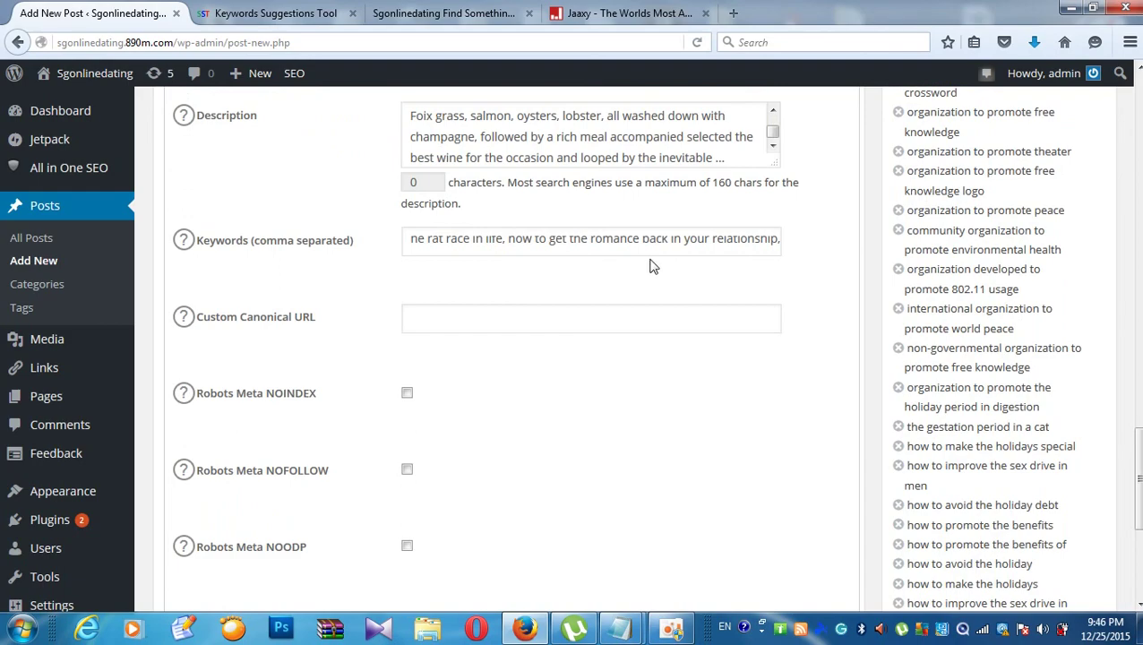
scroll(1003, 237, up, 4)
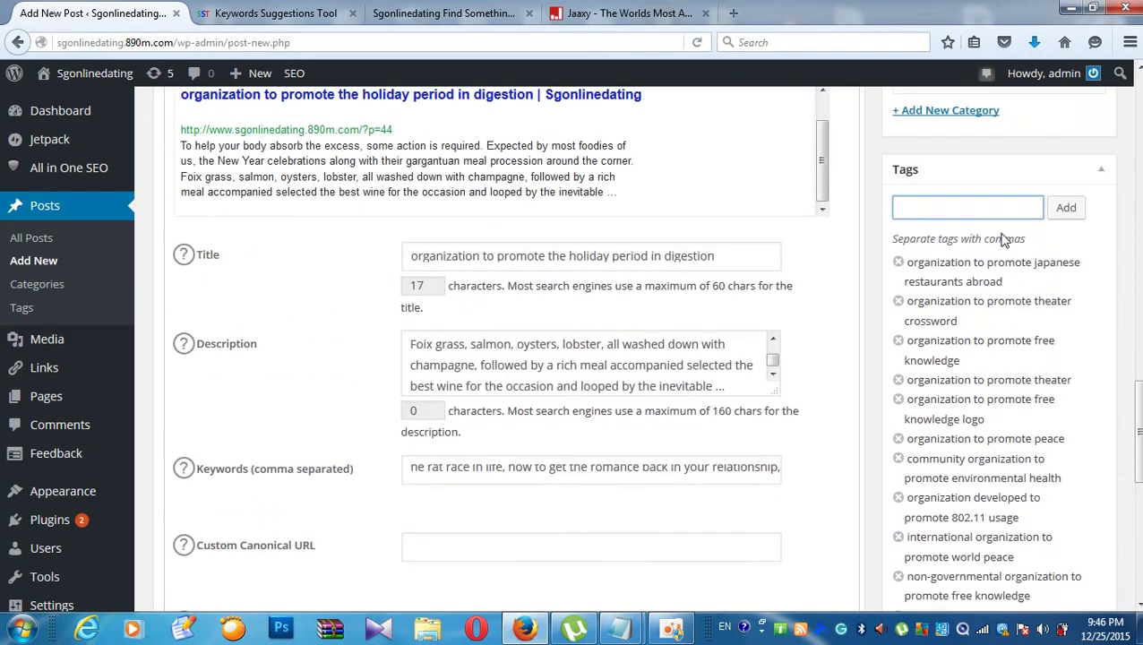
scroll(1003, 240, down, 9)
scroll(959, 421, up, 3)
scroll(956, 439, down, 3)
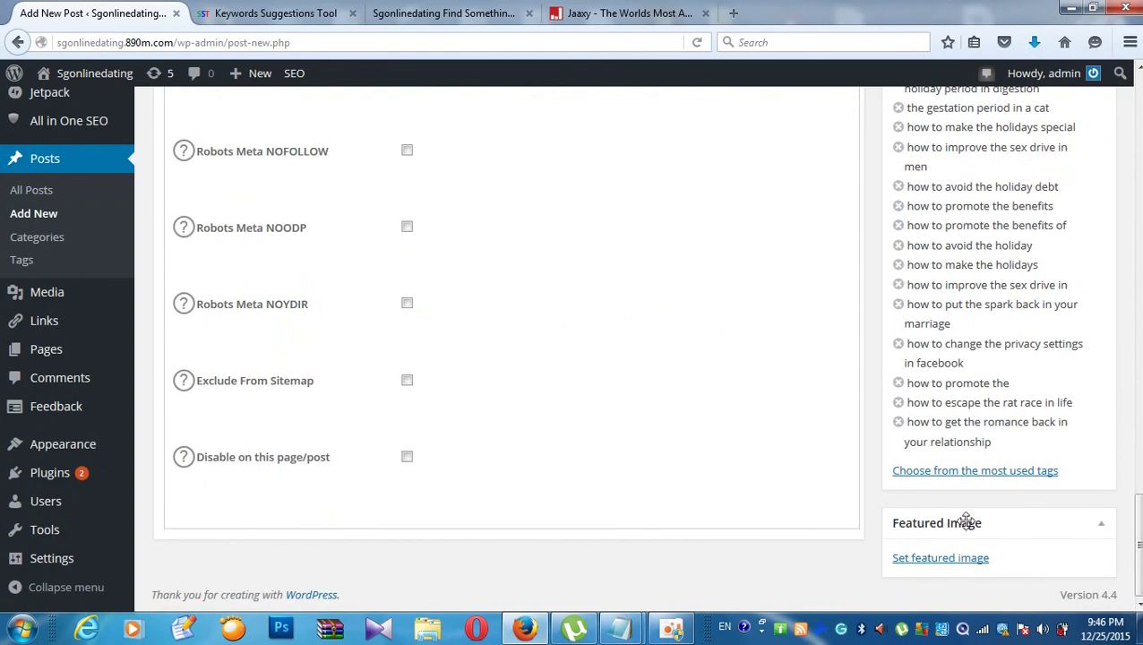
scroll(860, 455, up, 5)
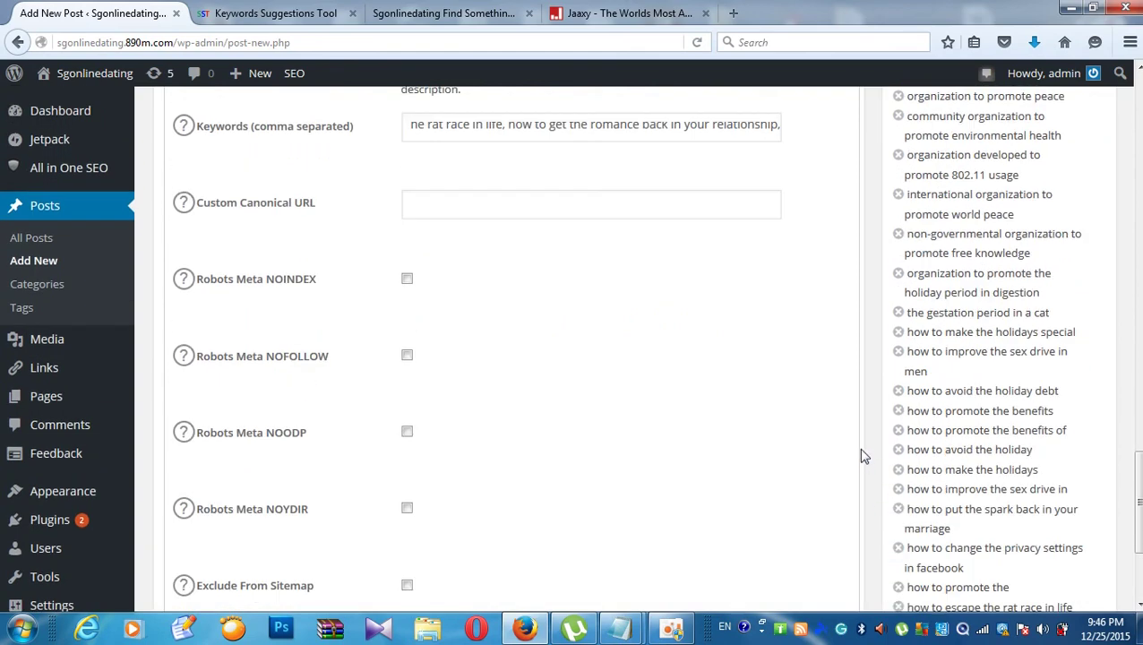
scroll(860, 454, down, 5)
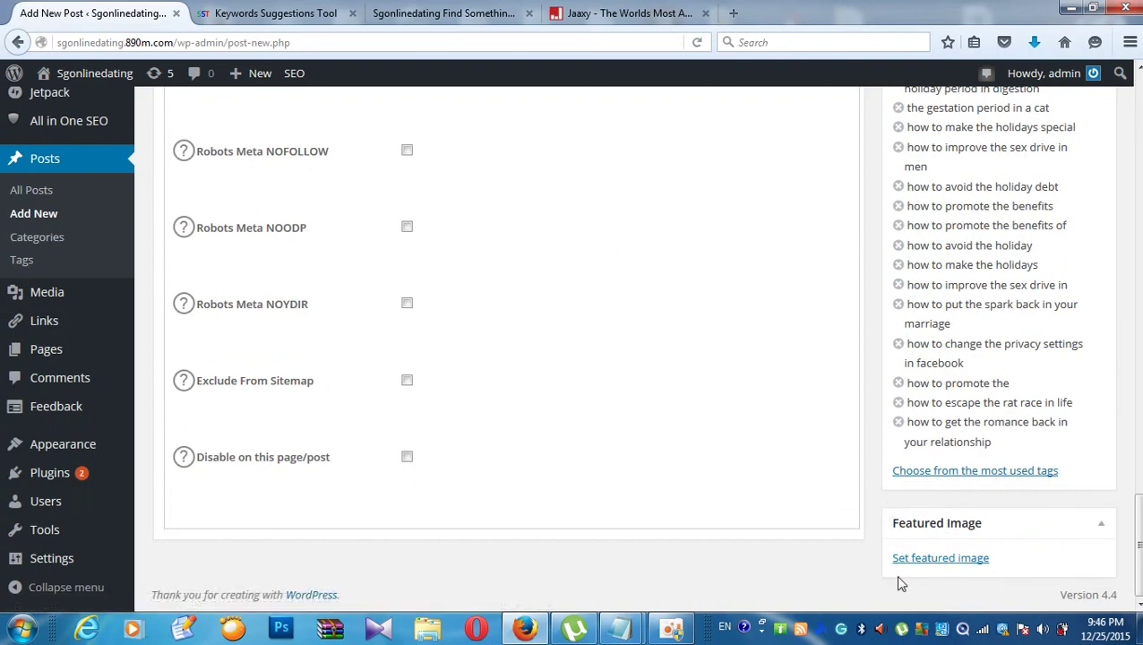
scroll(968, 350, up, 7)
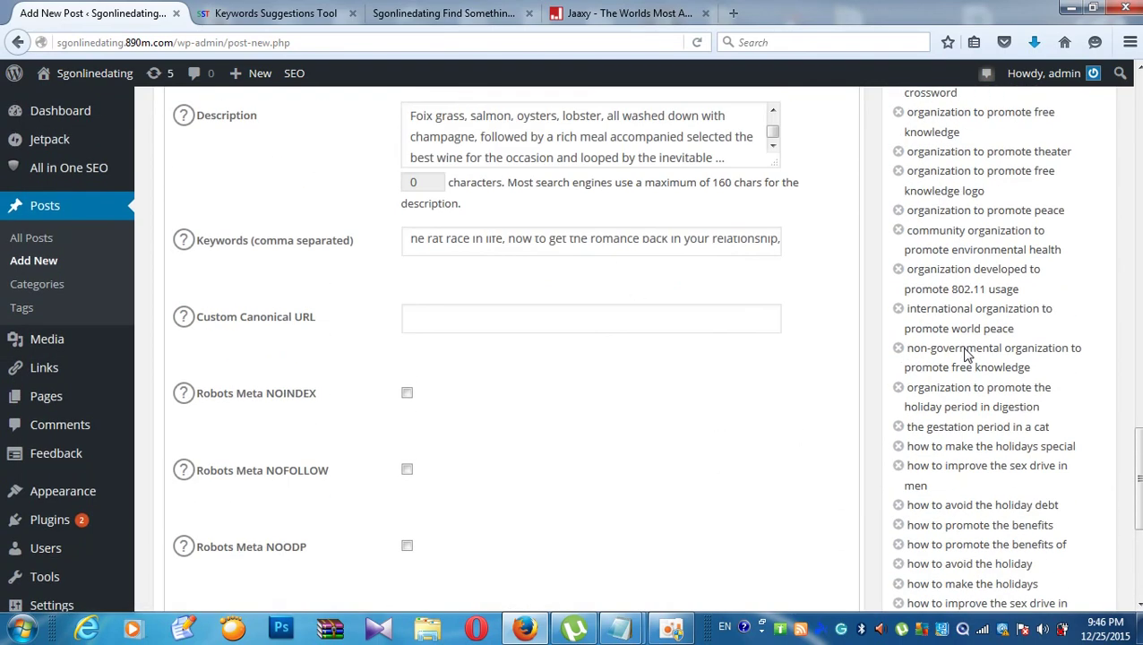
- Publish the post "organization to promote the holiday period in digestion" in the Health category
scroll(966, 343, up, 5)
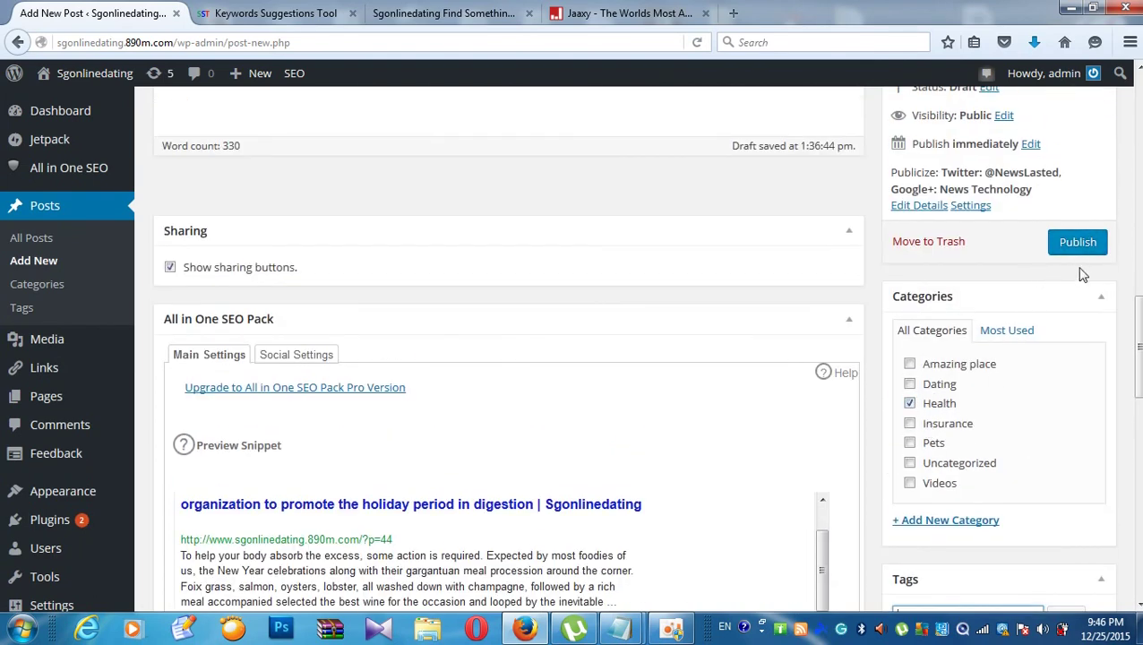
click(1080, 244)
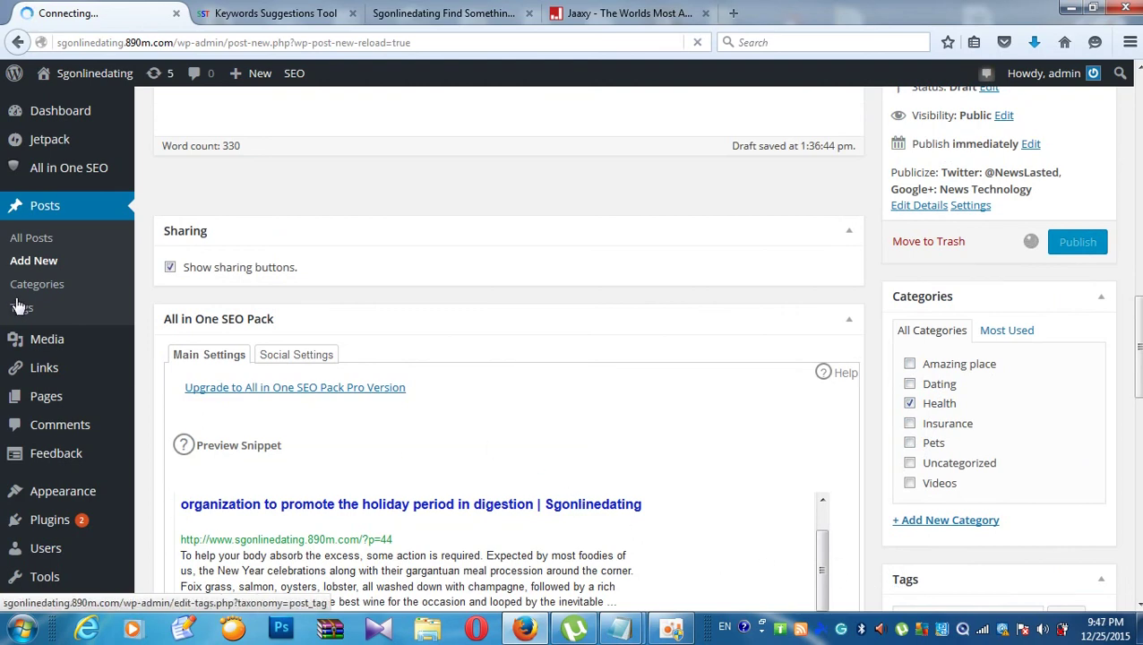
- Set the roast chicken picture un-4.jpg from the media library as the post's featured image
scroll(529, 261, down, 8)
scroll(530, 262, down, 8)
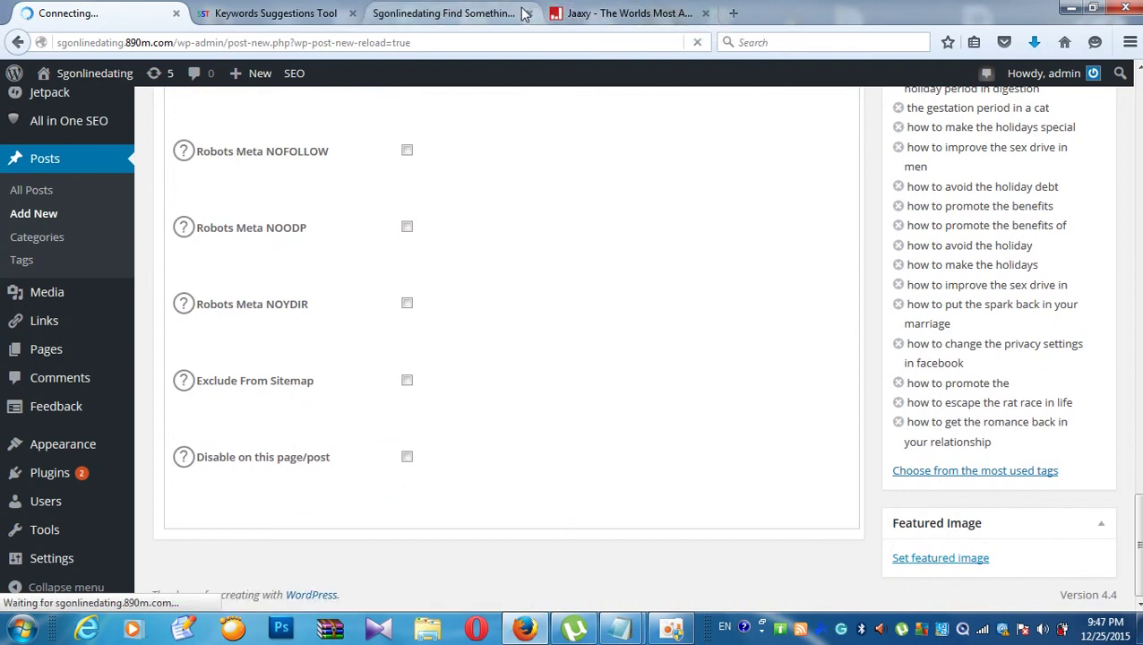
click(940, 562)
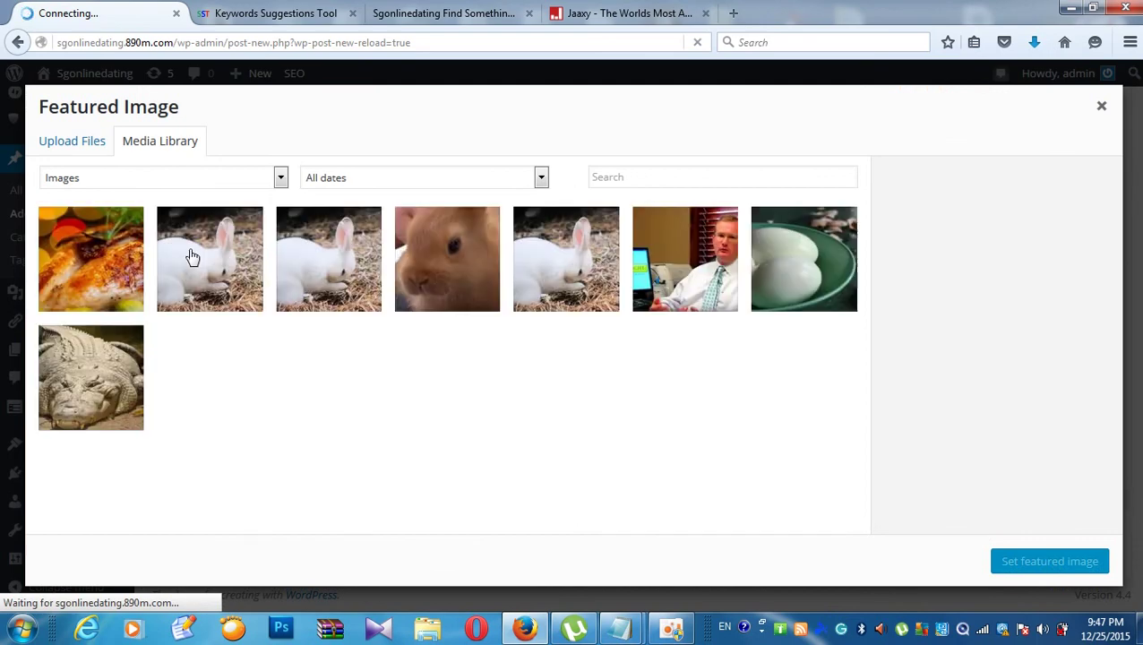
click(136, 298)
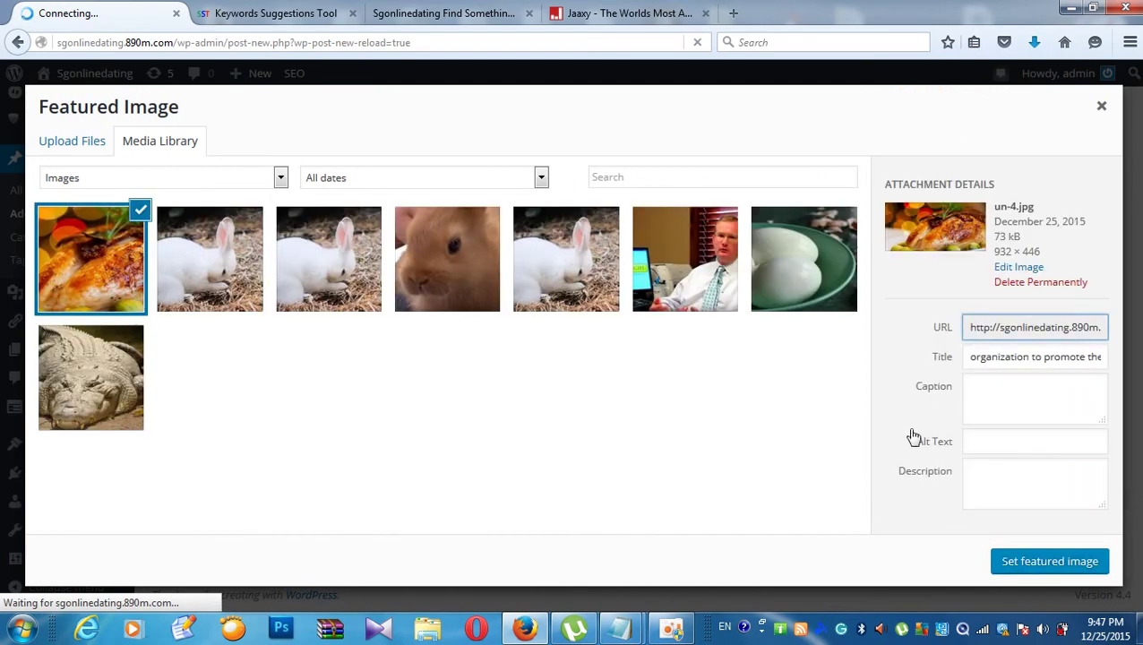
click(1030, 562)
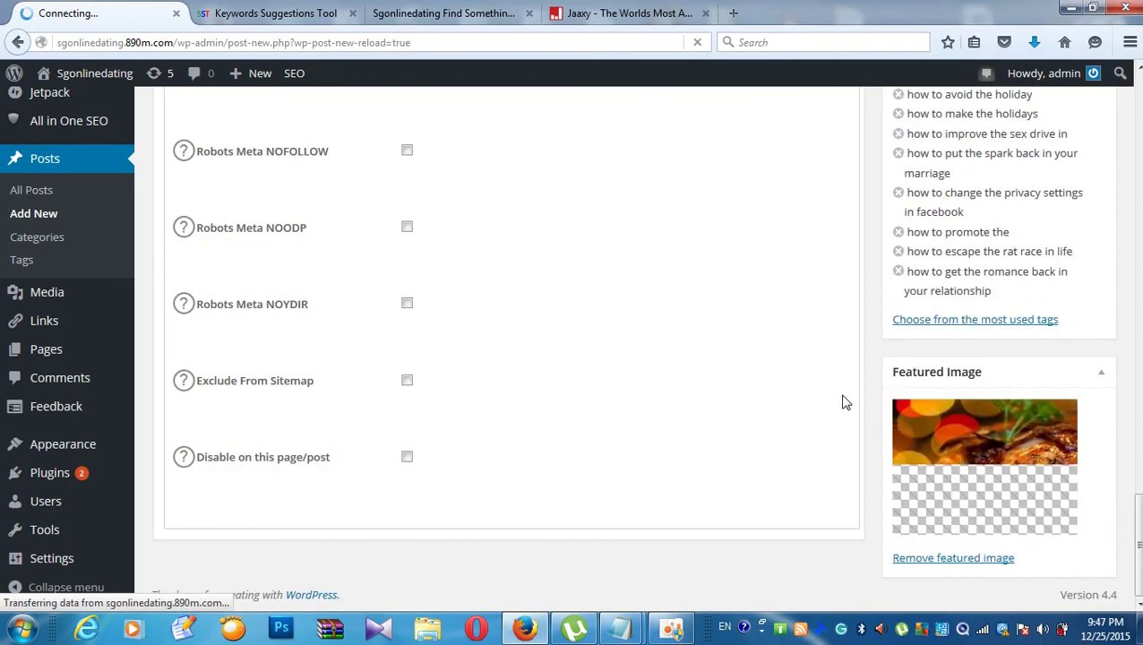
- Update the published post so the featured image is saved with it
scroll(669, 181, up, 10)
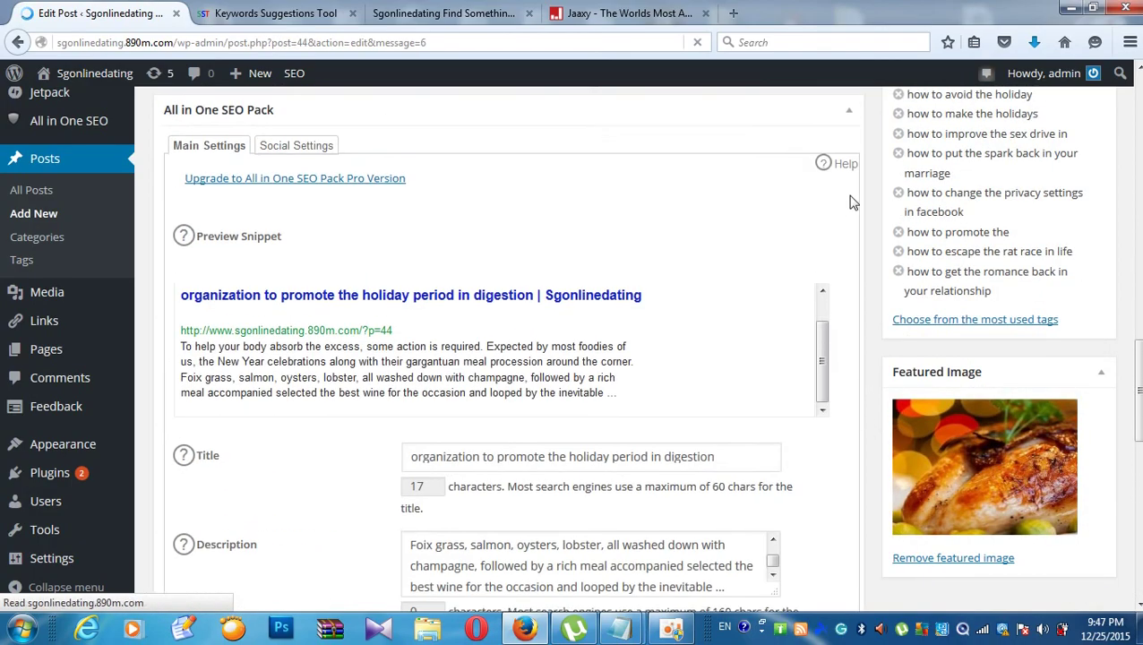
scroll(950, 175, up, 10)
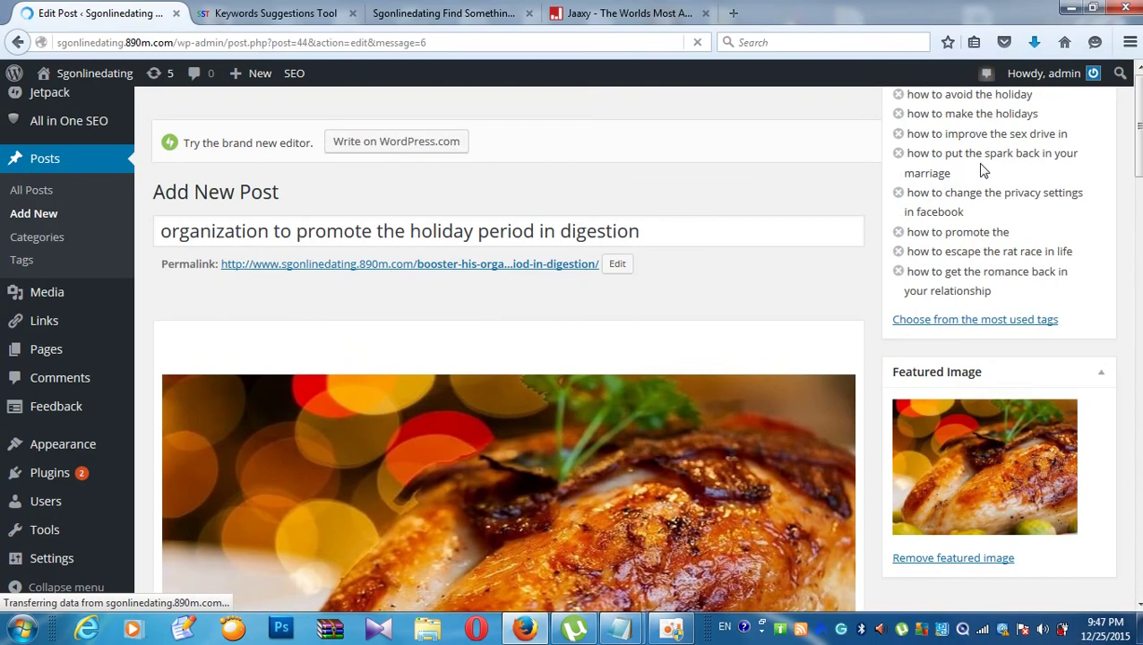
scroll(1136, 134, down, 2)
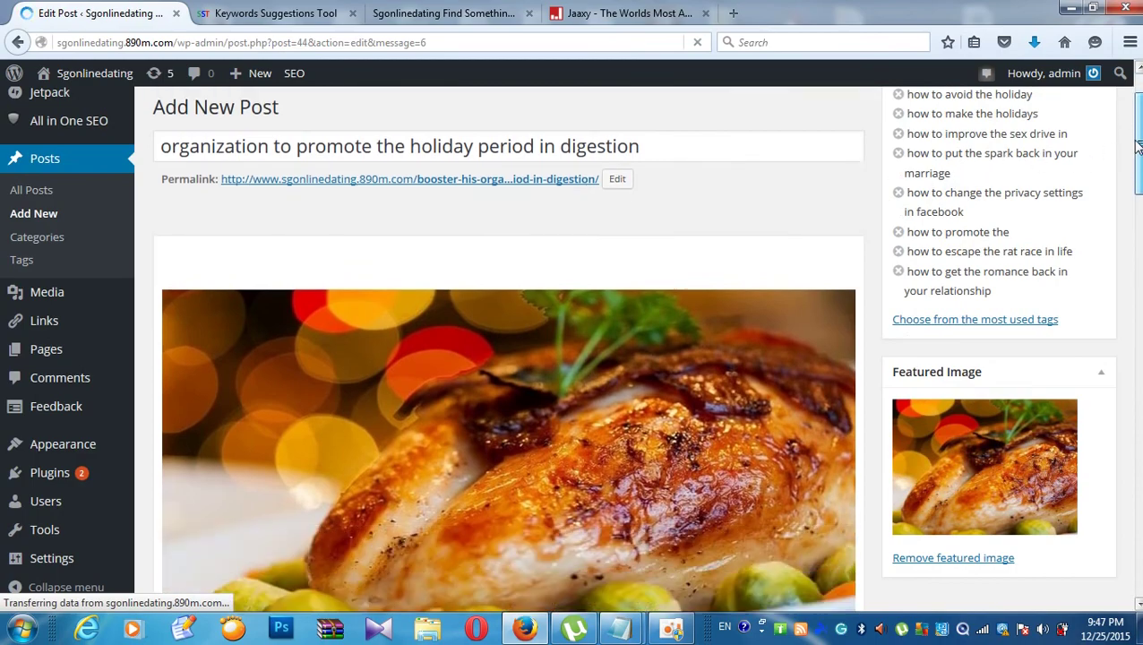
scroll(1136, 134, up, 2)
scroll(1136, 134, down, 20)
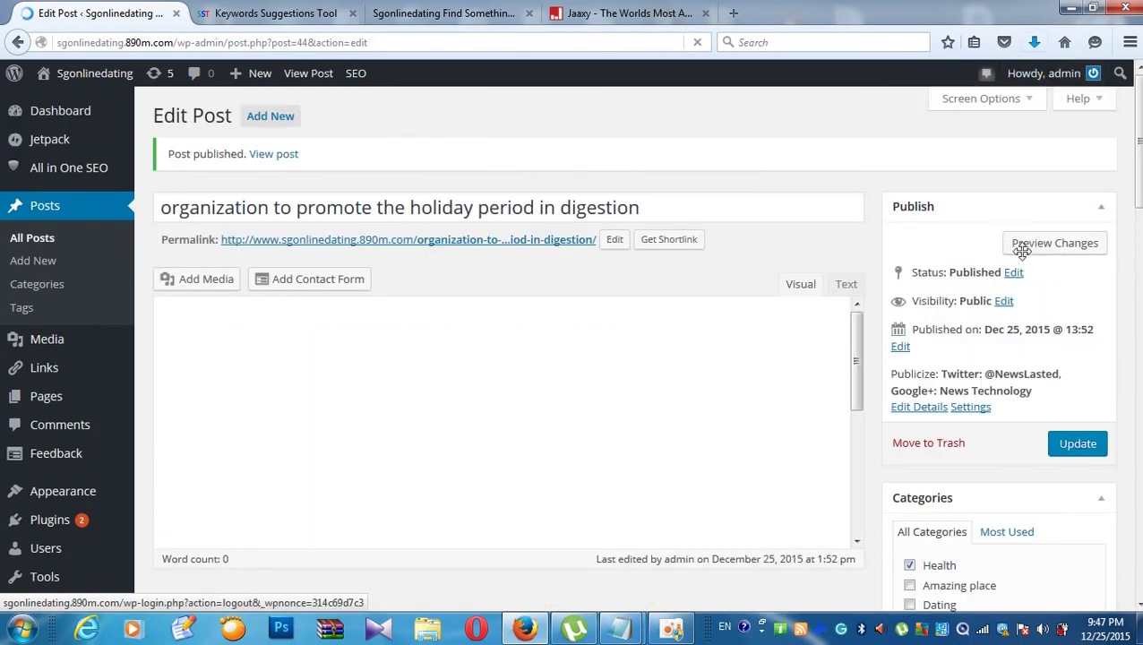
click(1080, 448)
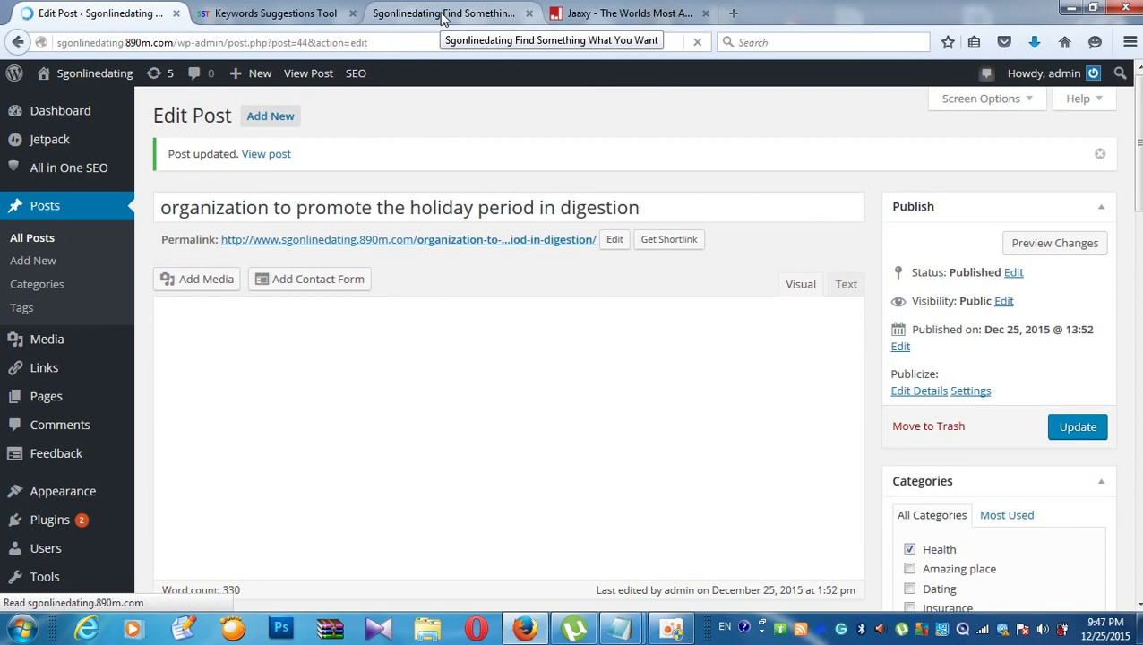
- Check the live site's home page for the new post, and close the site's browser tab
click(443, 17)
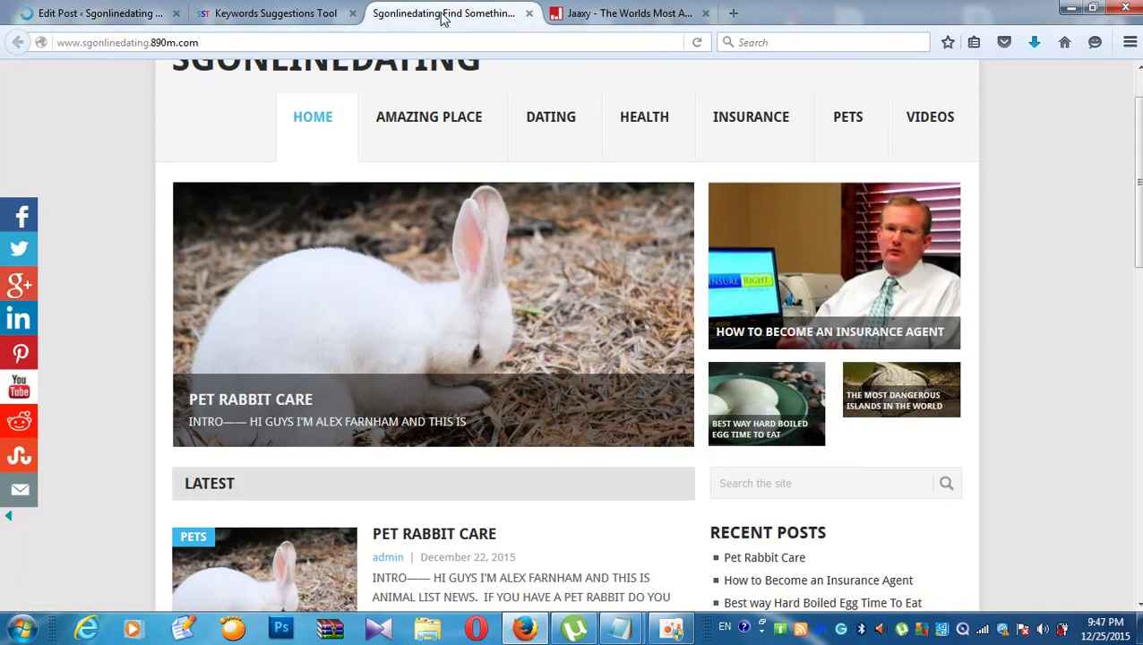
click(315, 132)
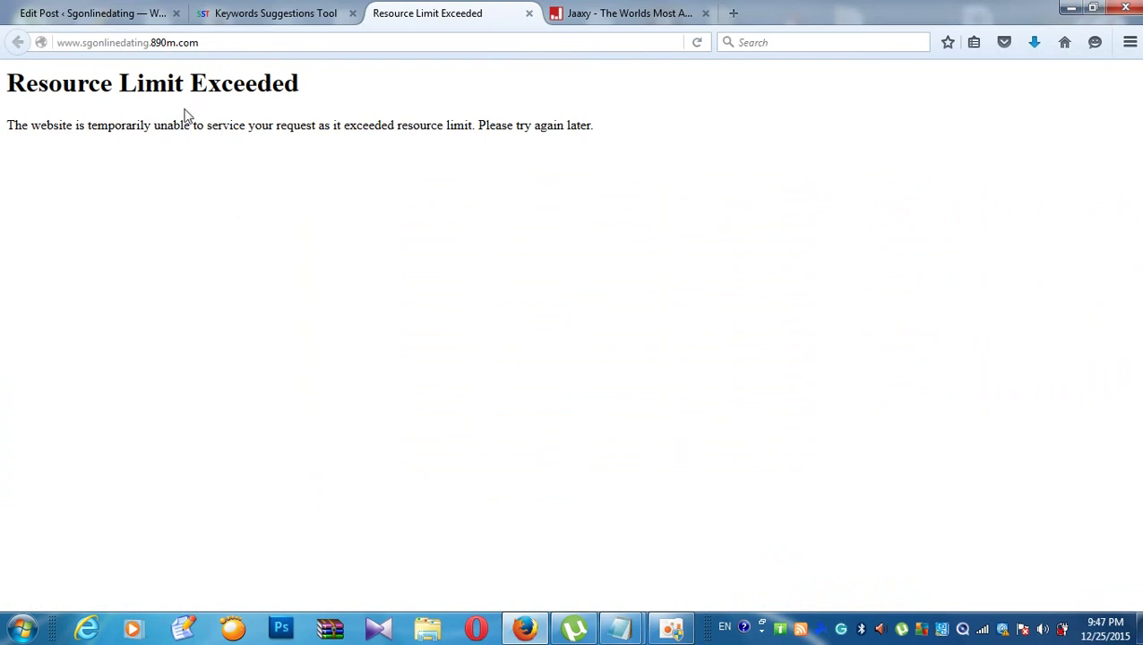
click(95, 12)
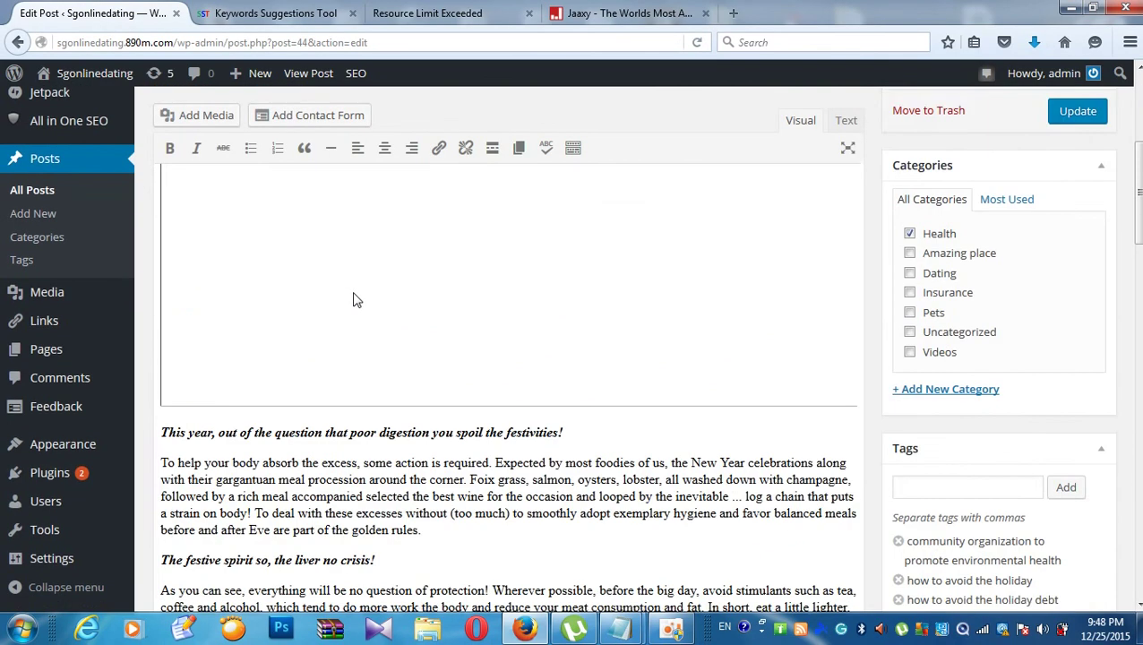
scroll(354, 296, down, 1)
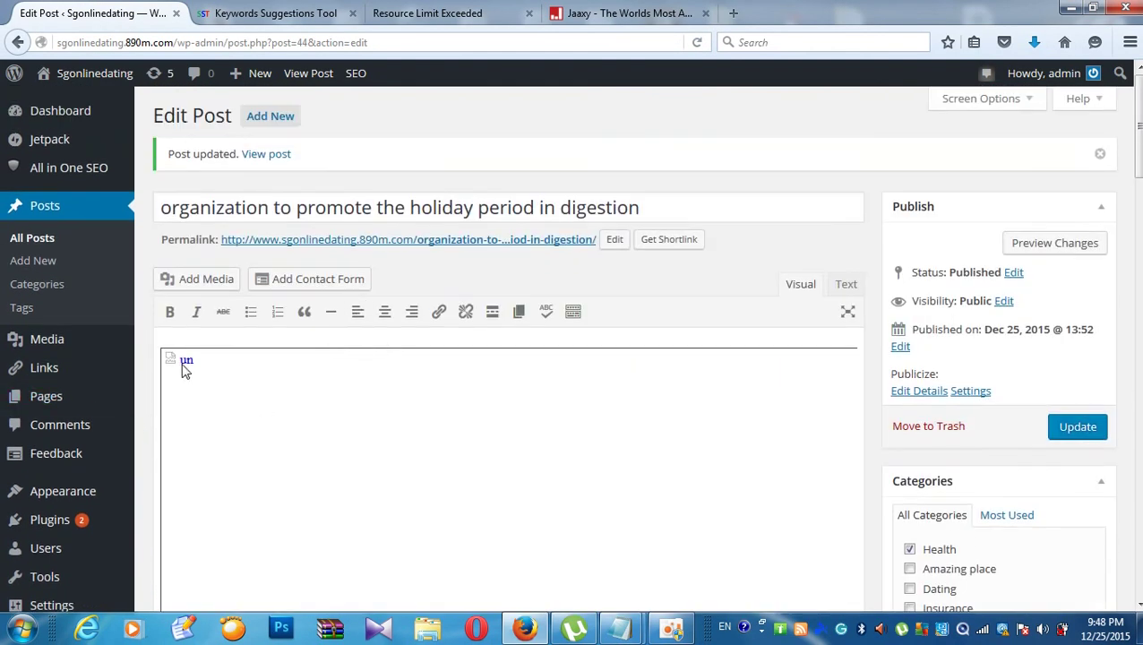
click(469, 17)
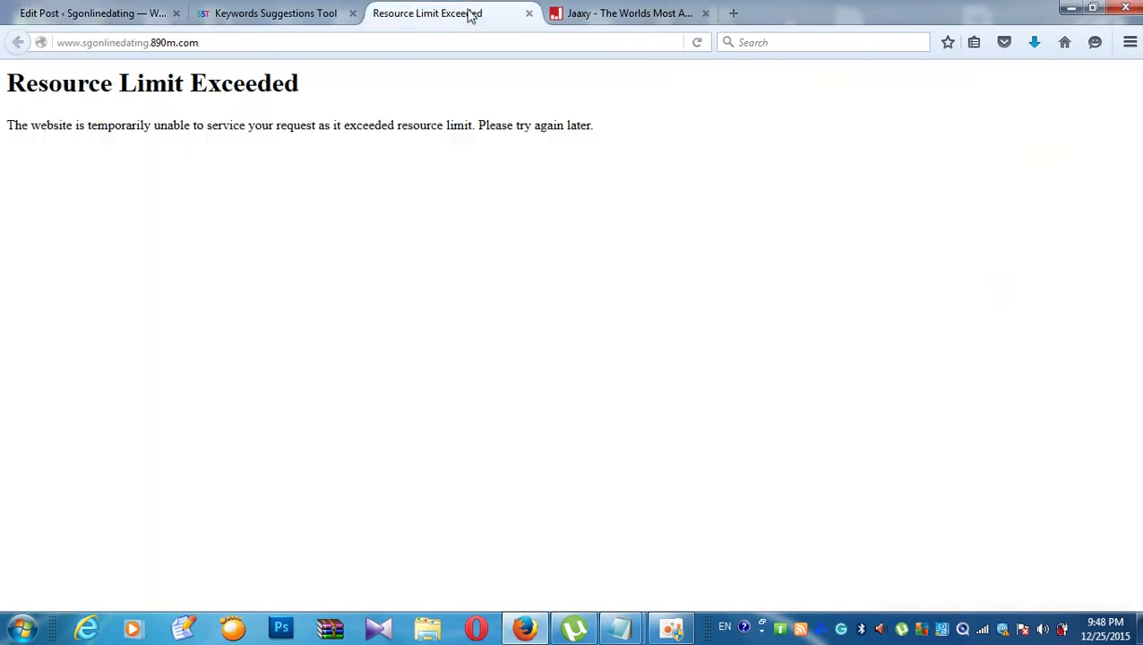
click(530, 14)
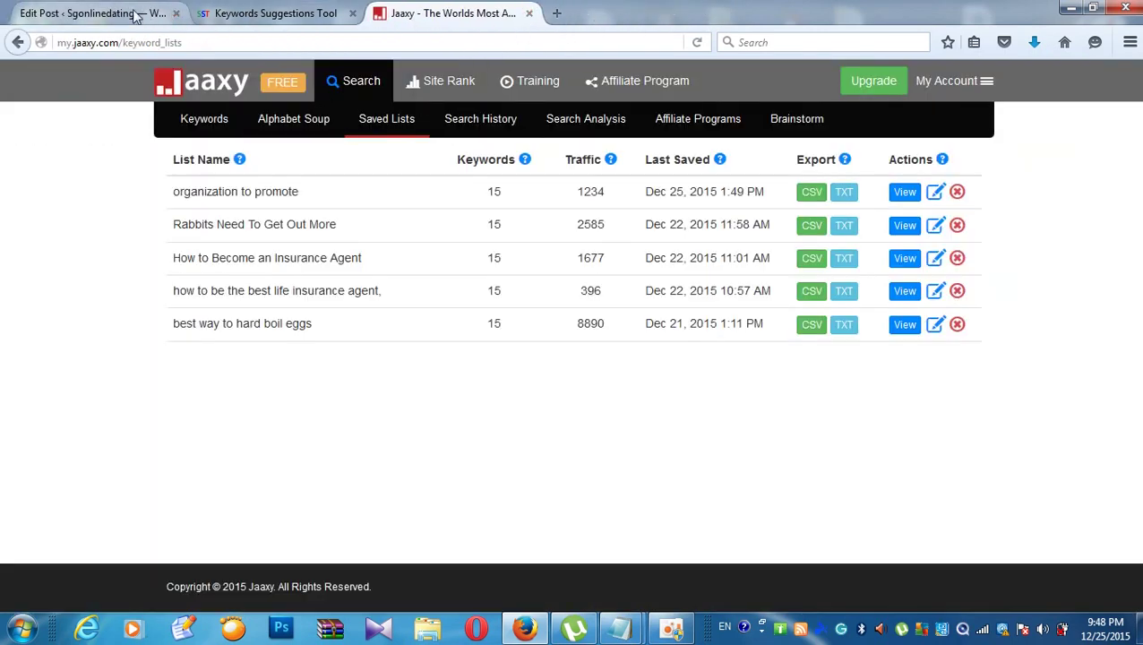
- Return to the post editor and save the published post again
click(135, 17)
click(1078, 427)
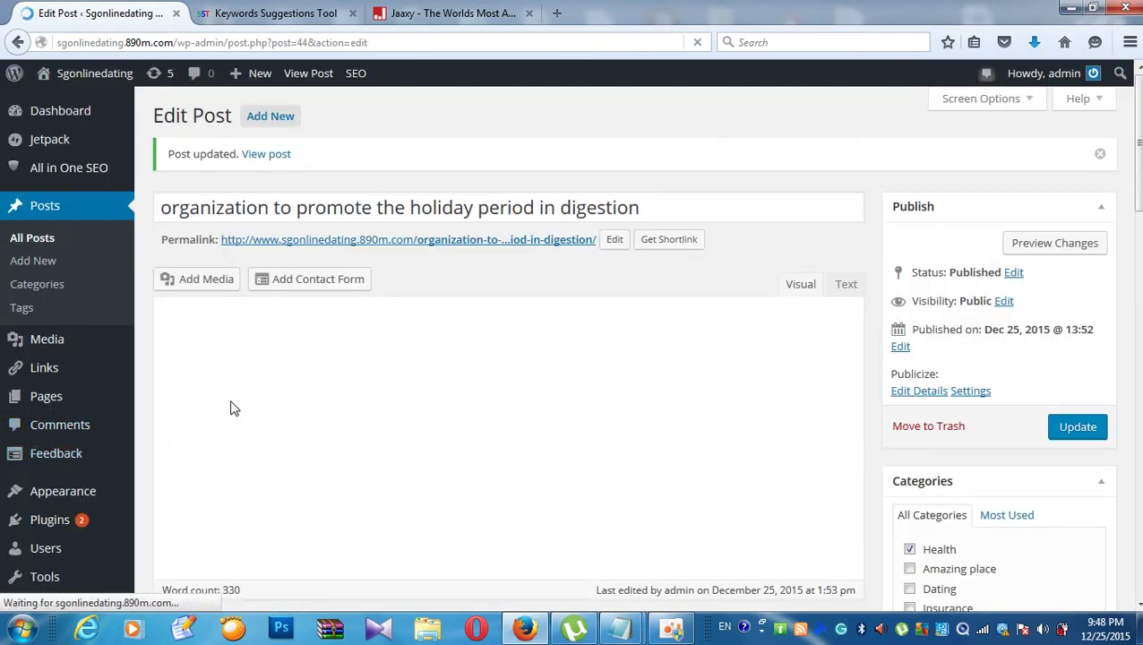
scroll(225, 394, down, 3)
scroll(224, 381, up, 3)
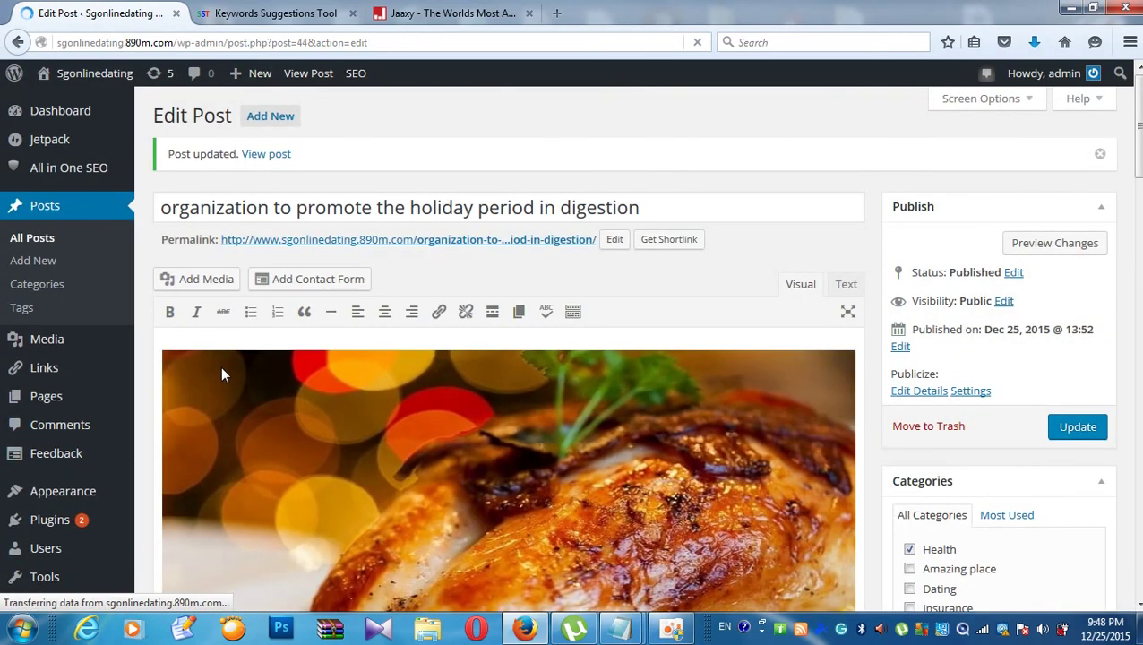
- Center-align the roast chicken image in the post content and update the post
scroll(222, 369, down, 3)
click(350, 356)
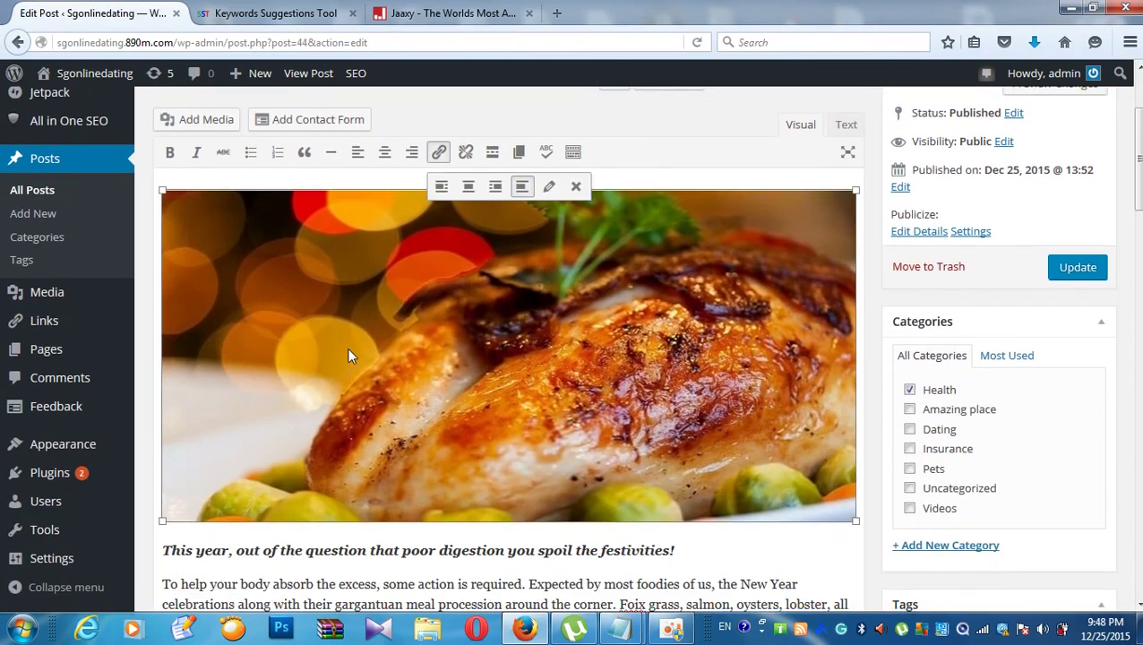
click(467, 186)
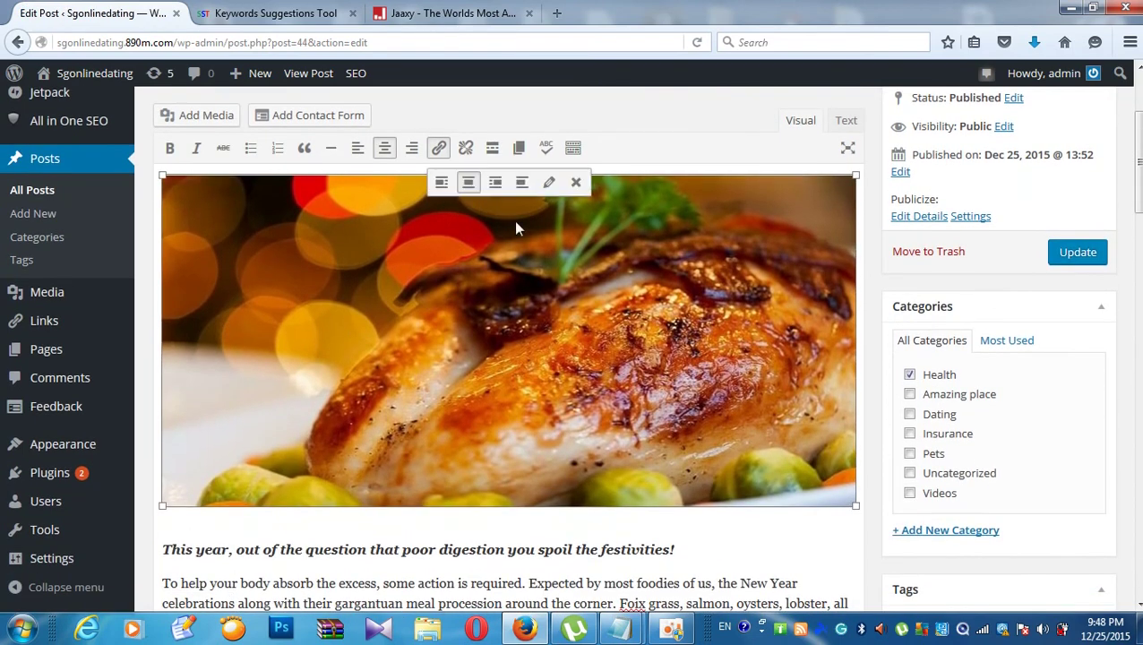
click(1066, 254)
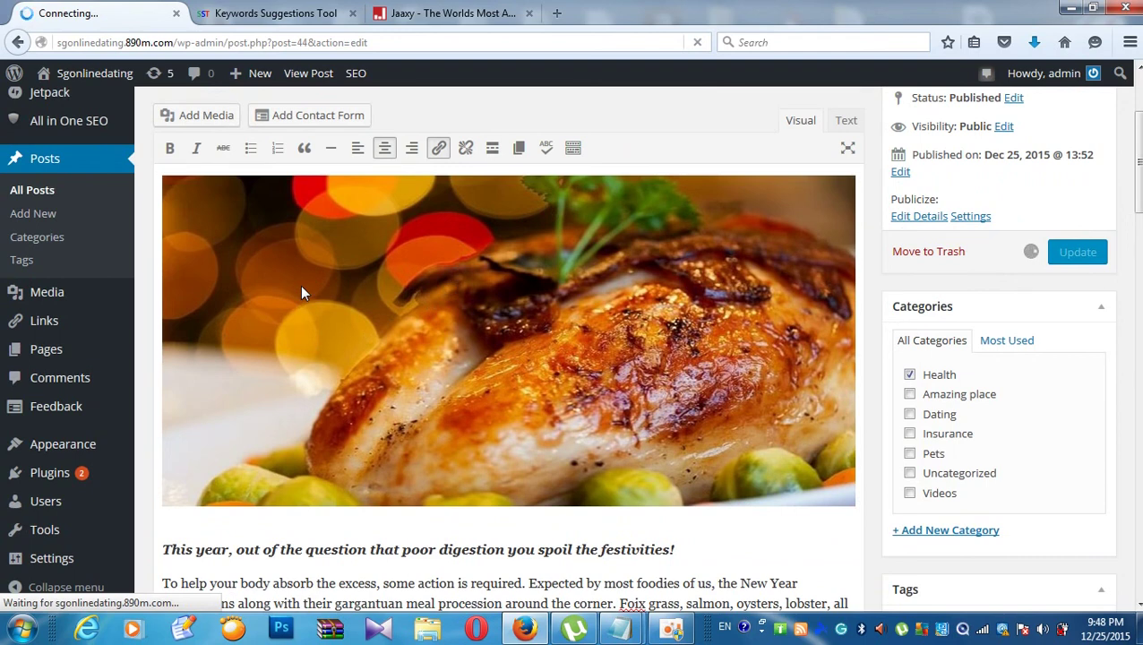
- Visit the live site and examine how the new post appears in the home page's featured area, Latest list and Recent Posts
mouse_move(107, 69)
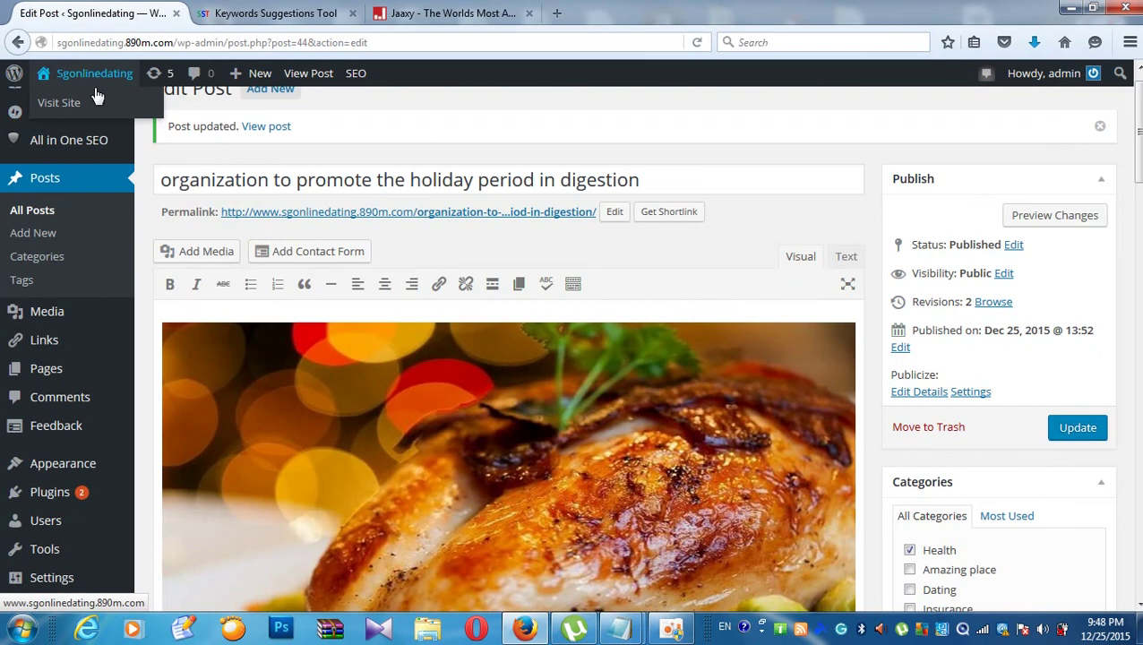
click(60, 103)
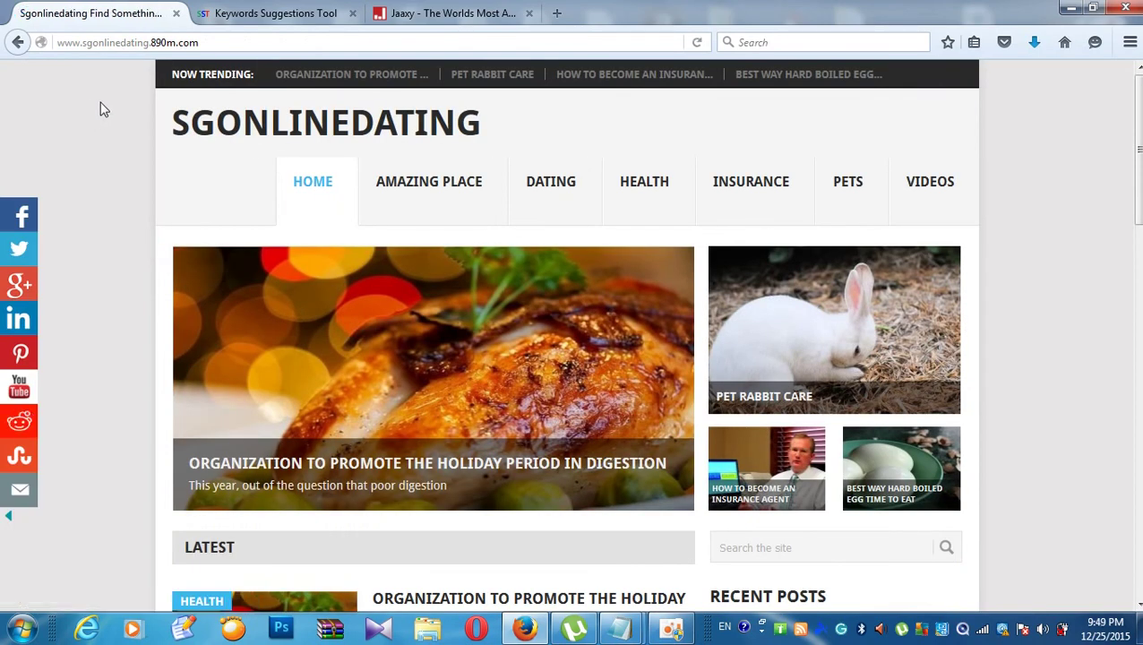
scroll(226, 162, down, 3)
scroll(246, 135, up, 3)
scroll(250, 136, down, 5)
scroll(250, 136, up, 1)
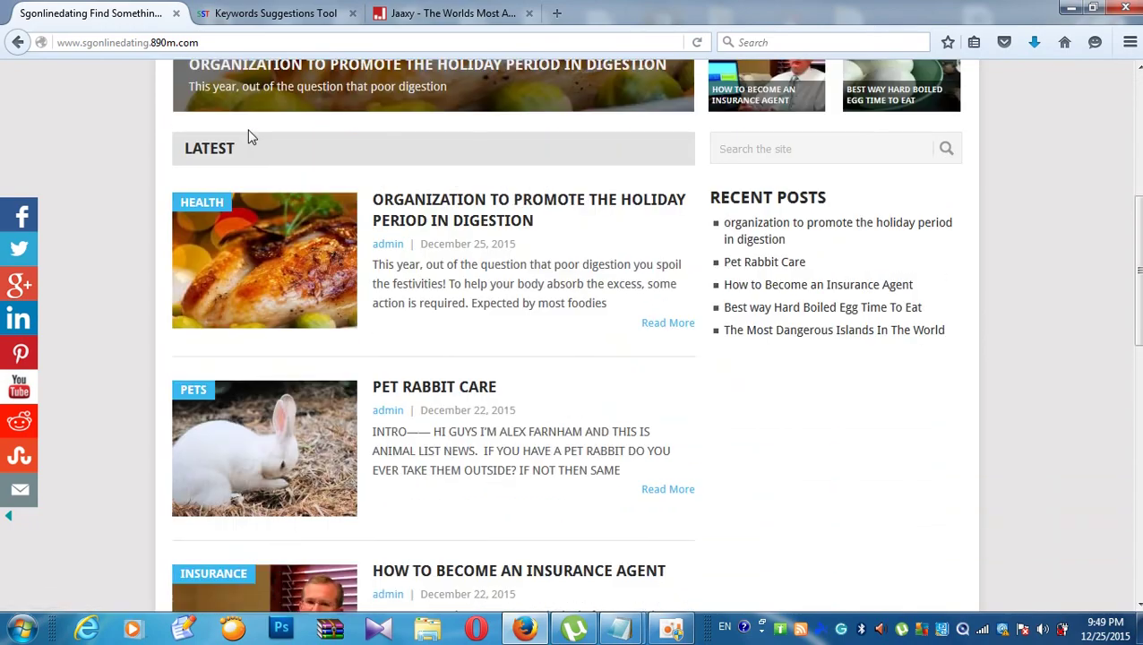
scroll(250, 134, up, 2)
scroll(250, 135, down, 4)
scroll(250, 135, up, 4)
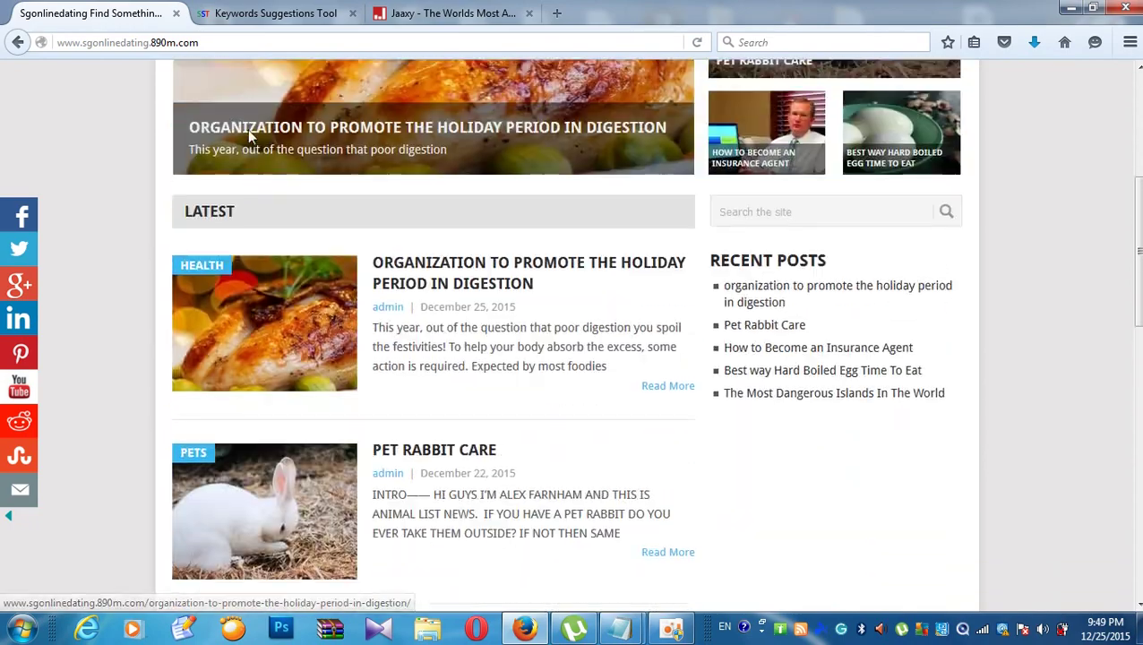
scroll(254, 121, up, 3)
scroll(329, 257, down, 10)
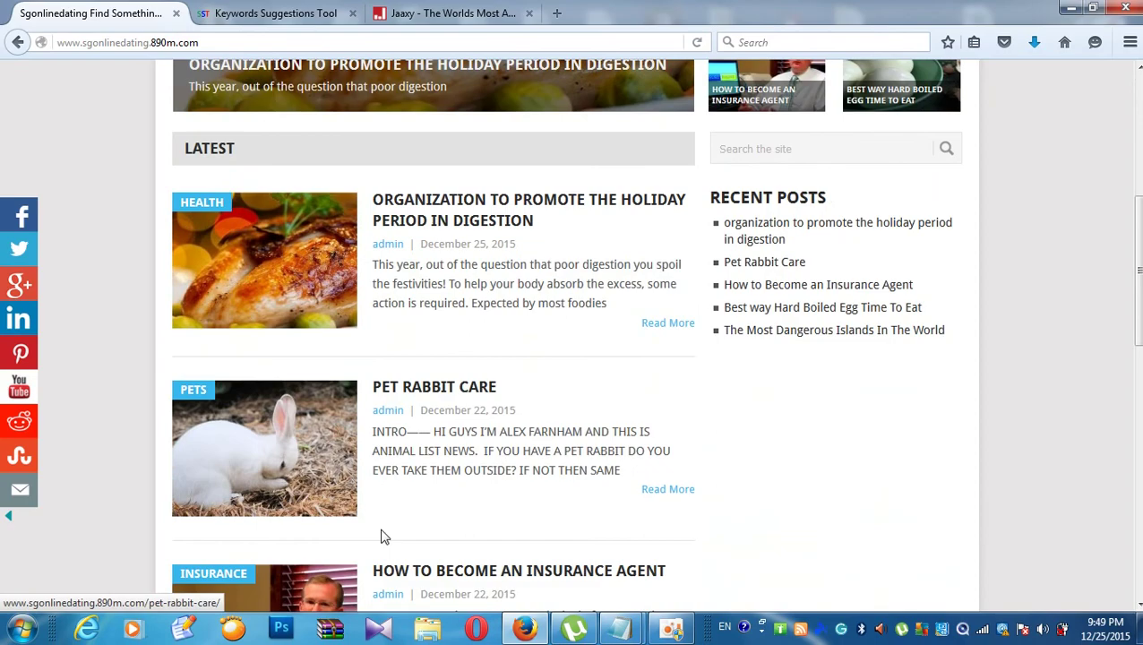
scroll(413, 470, down, 2)
scroll(397, 490, up, 12)
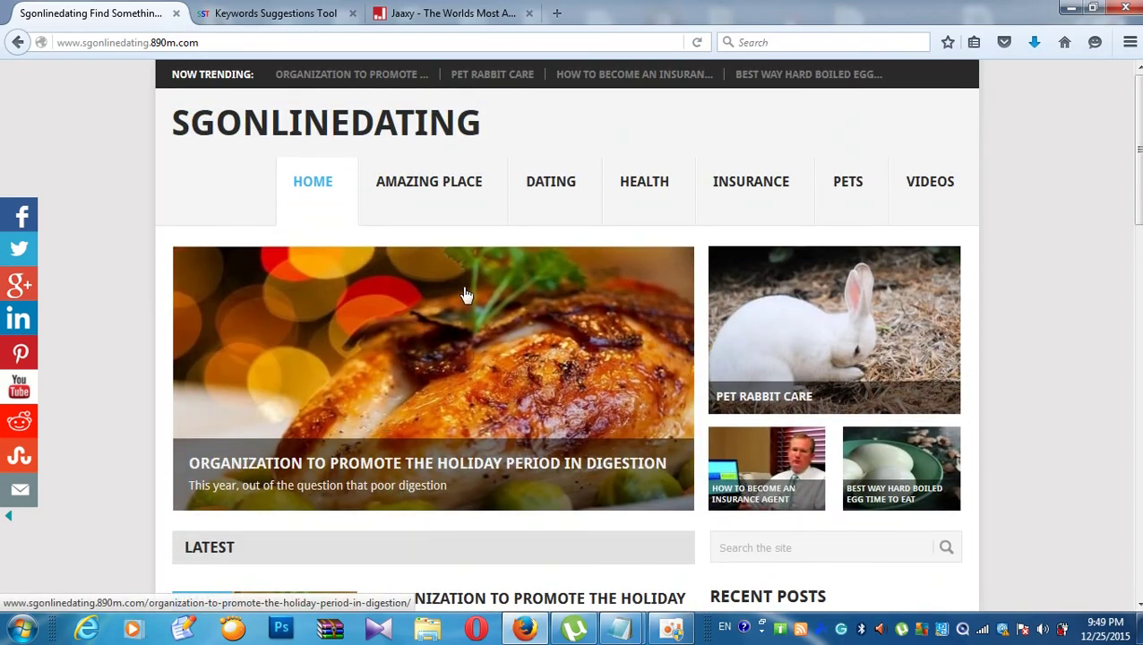
- Examine the home page's featured posts, Latest list with its category labels and thumbnails, and the thumbnail row of posts beneath it
scroll(426, 187, down, 1)
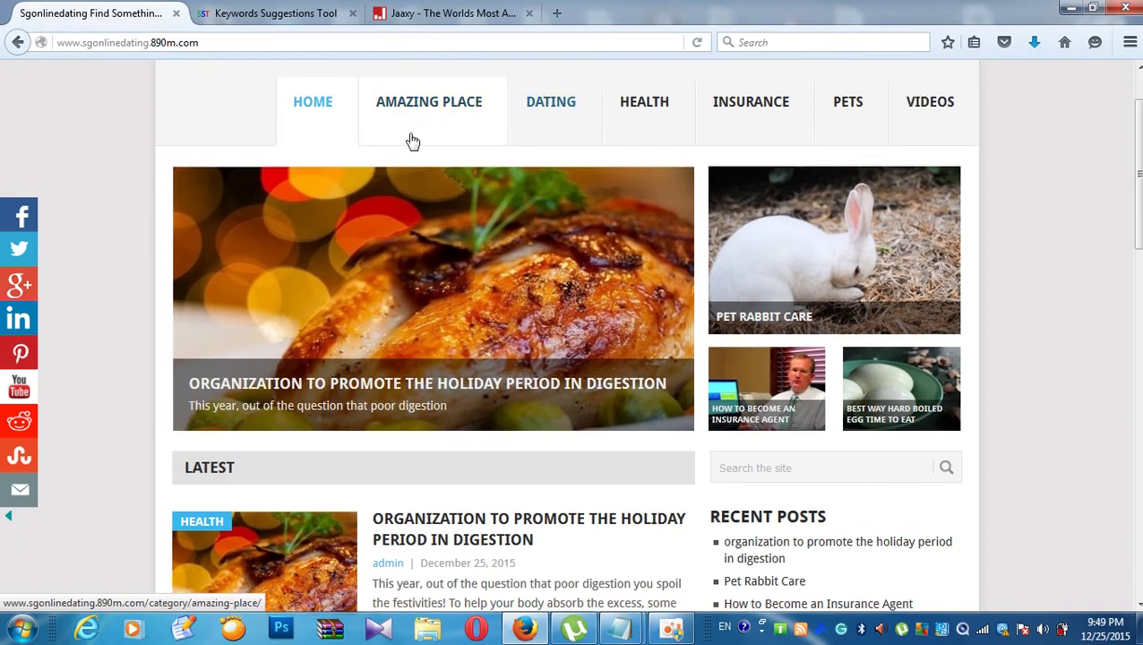
scroll(405, 132, down, 3)
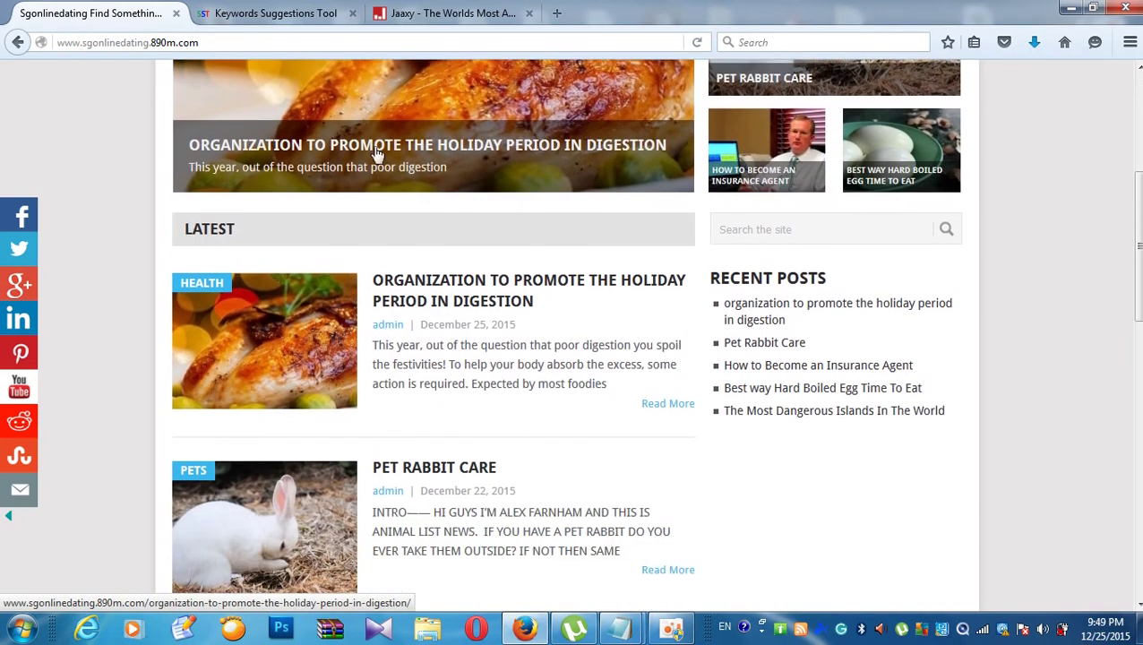
scroll(215, 261, down, 4)
scroll(215, 261, down, 5)
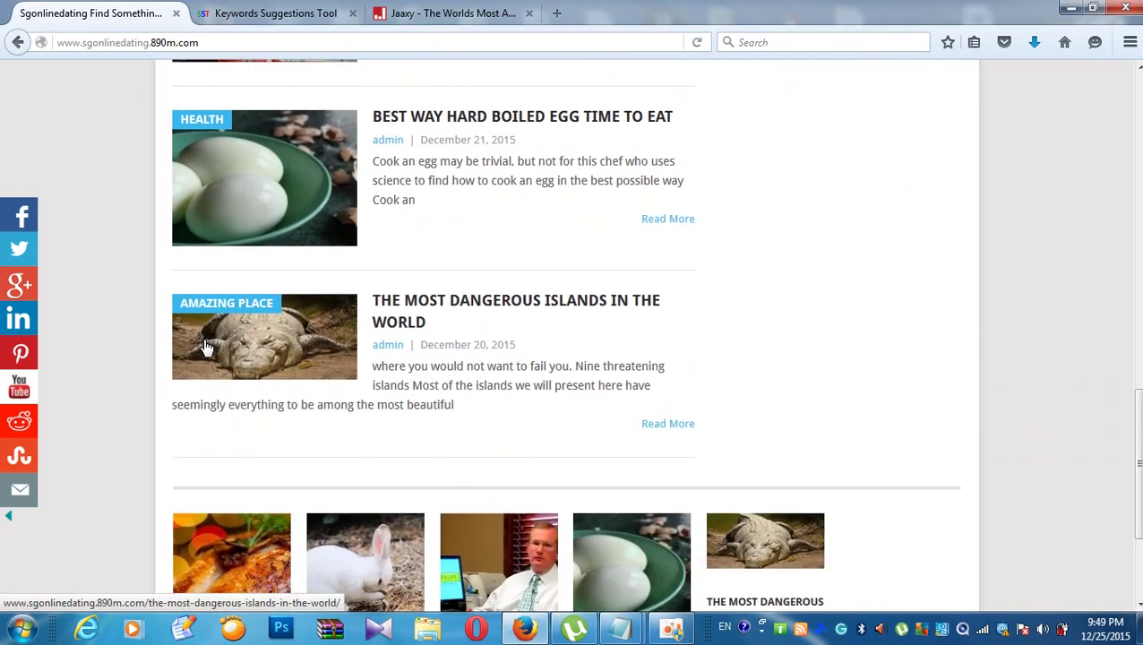
scroll(205, 346, up, 4)
scroll(206, 336, down, 2)
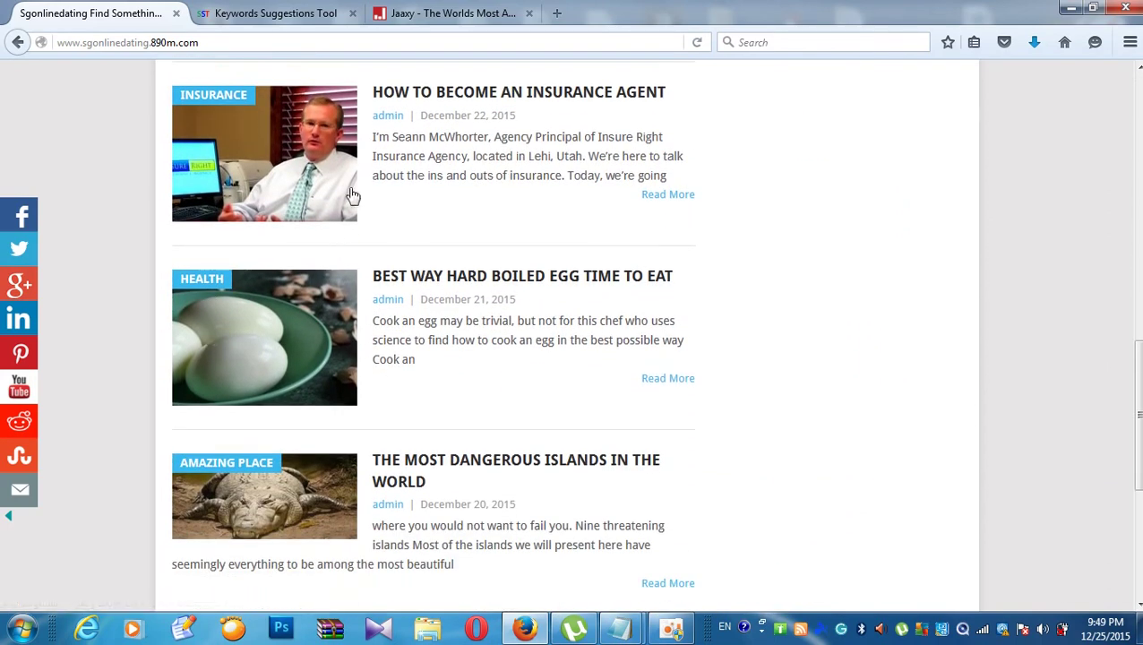
scroll(350, 229, up, 5)
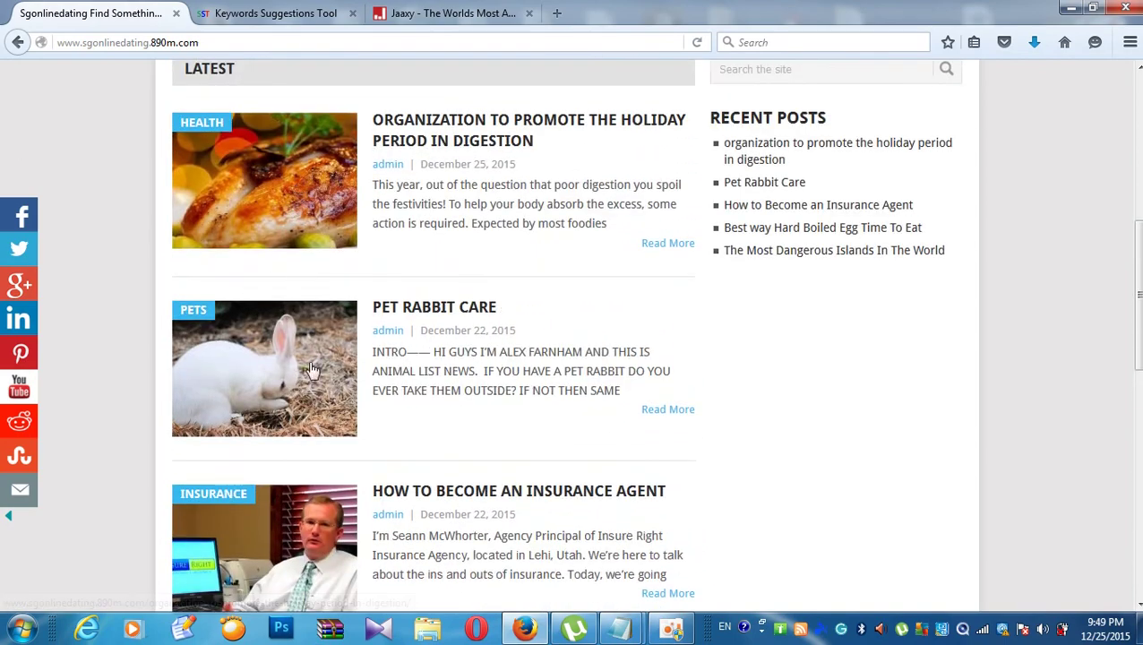
scroll(287, 153, up, 2)
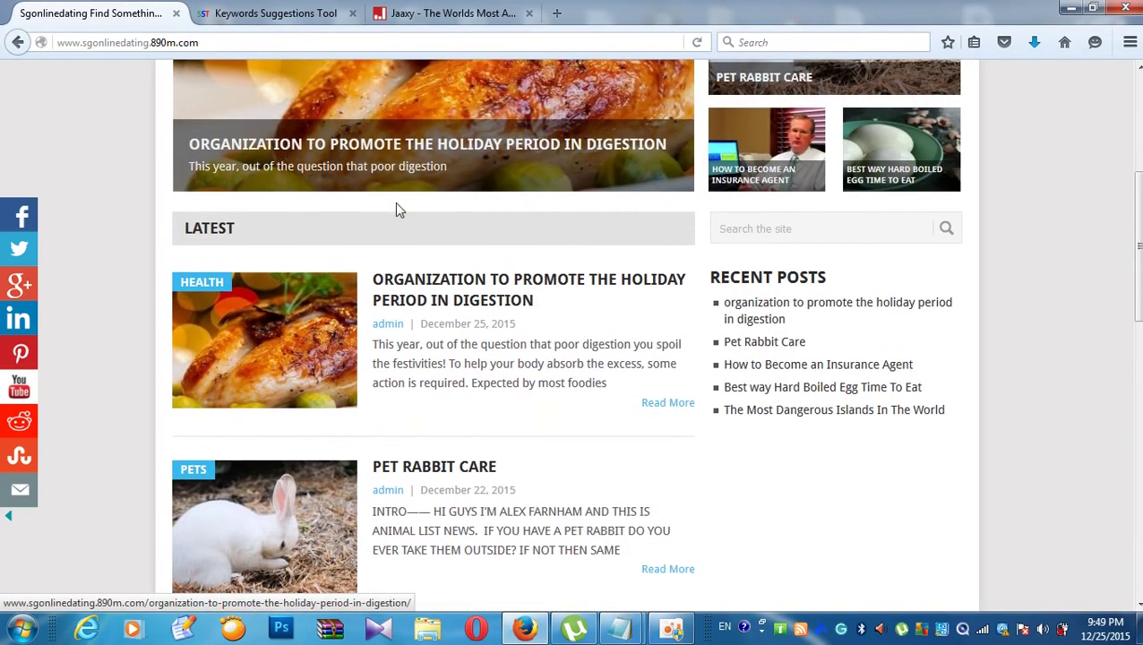
scroll(304, 206, up, 3)
scroll(252, 305, down, 5)
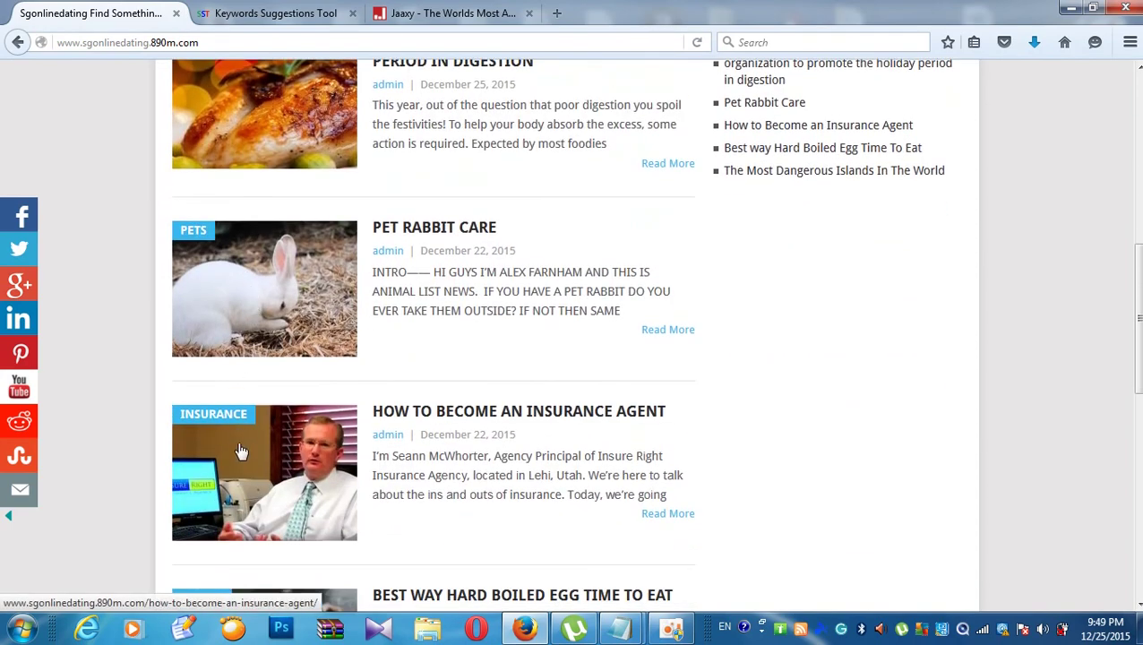
scroll(242, 439, up, 1)
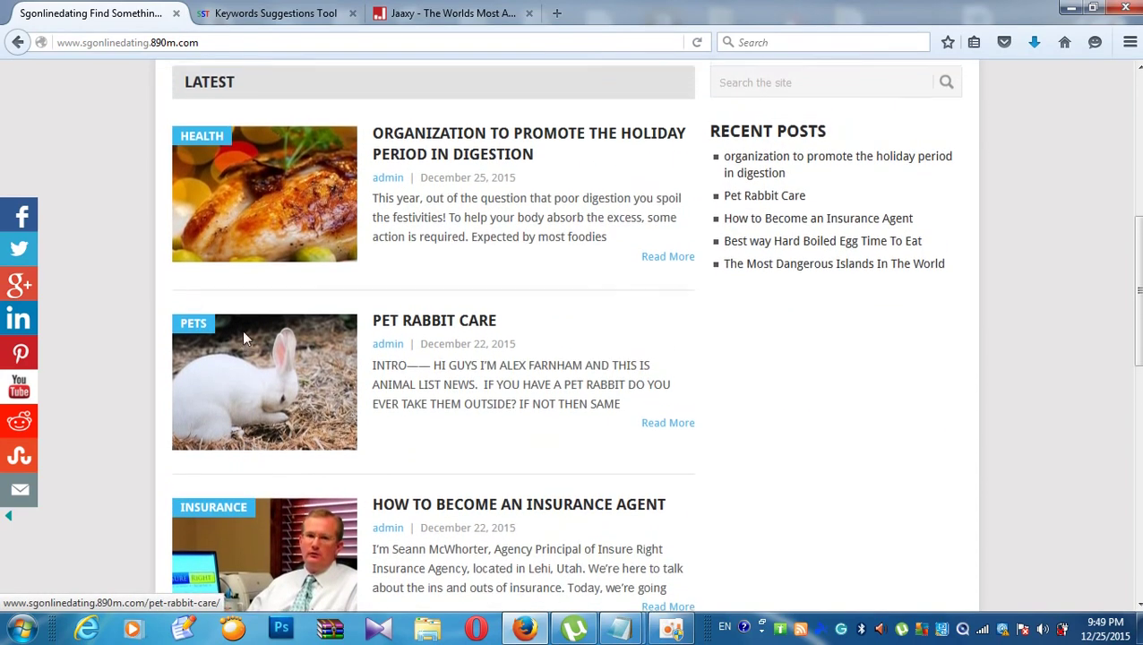
scroll(246, 295, up, 3)
scroll(247, 283, up, 3)
scroll(582, 224, down, 6)
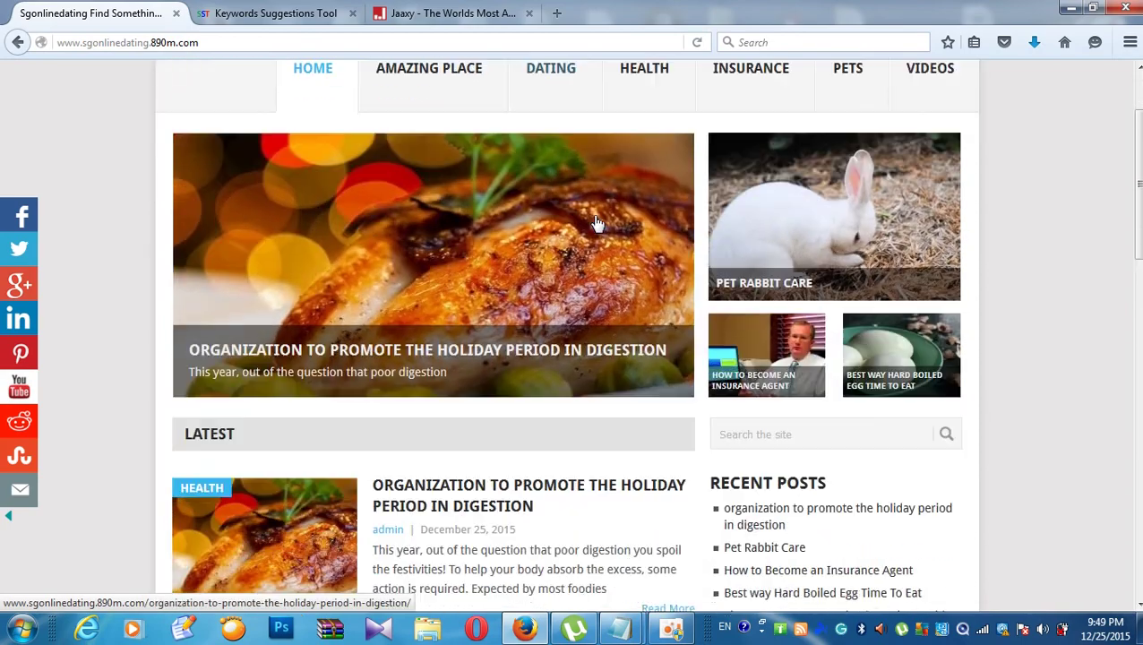
scroll(578, 224, down, 9)
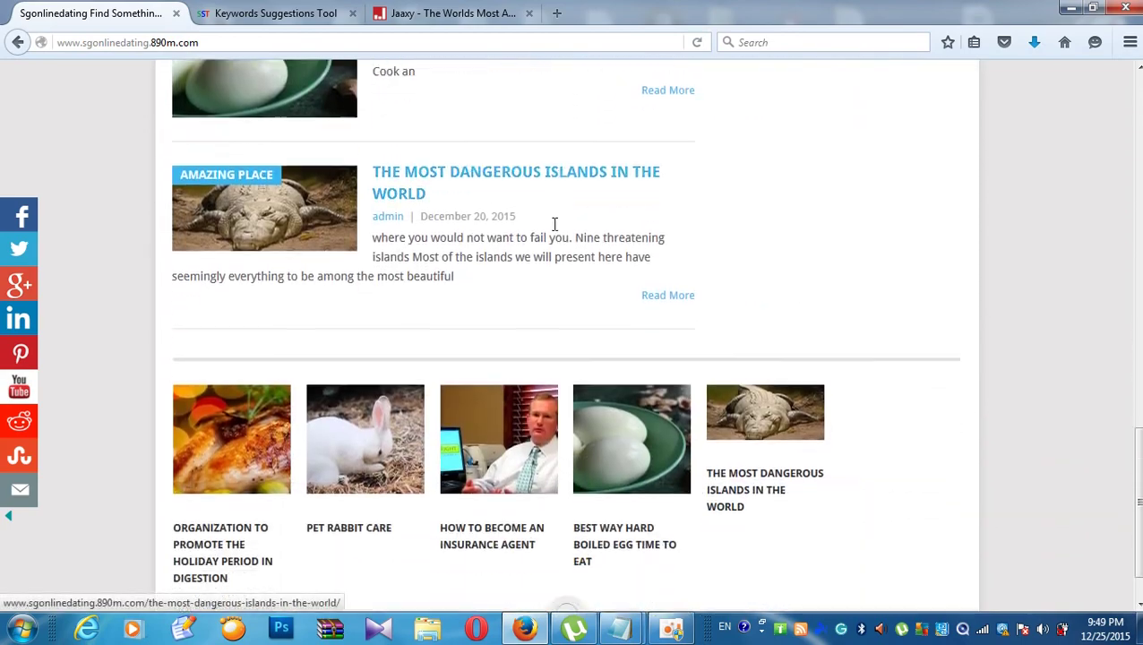
scroll(534, 235, up, 9)
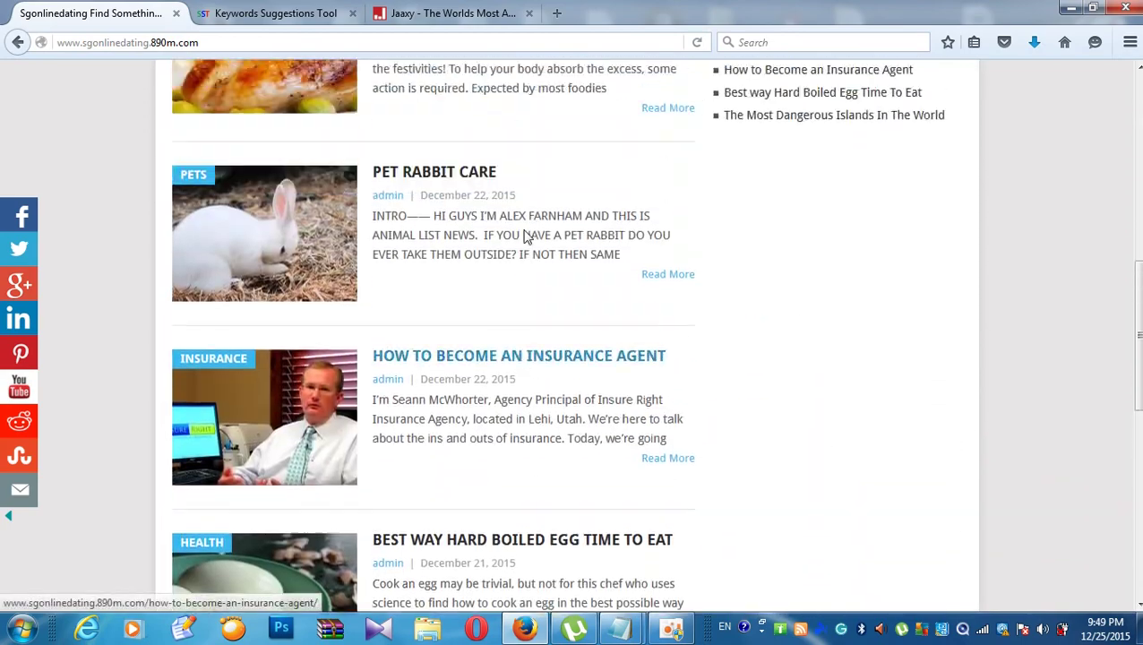
scroll(527, 238, up, 6)
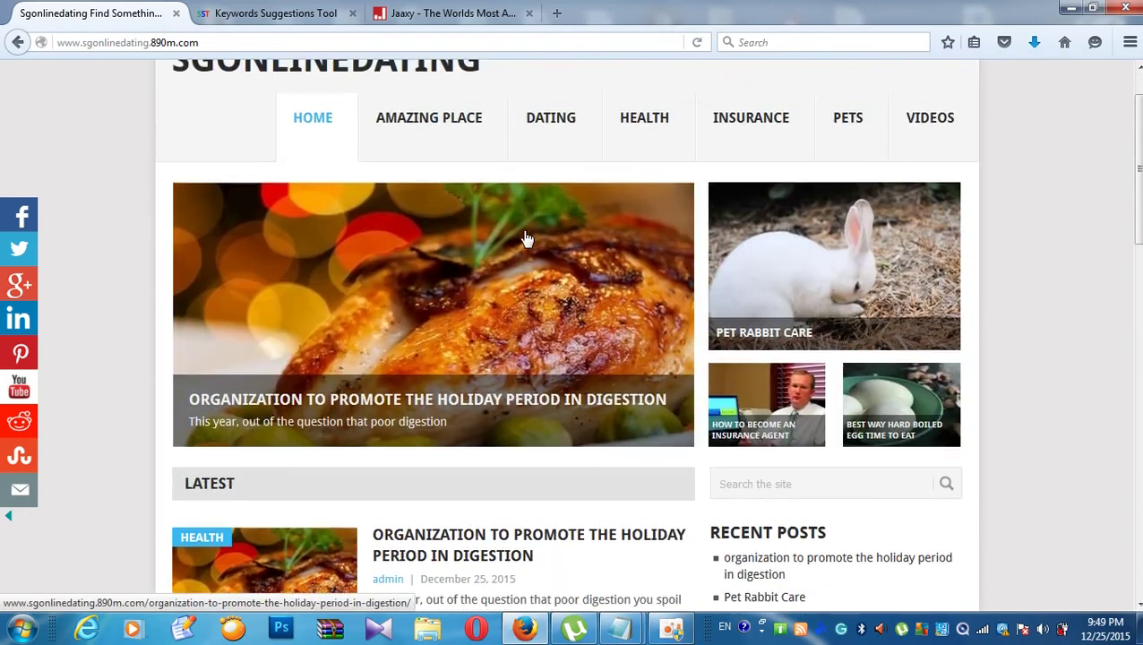
scroll(494, 234, down, 2)
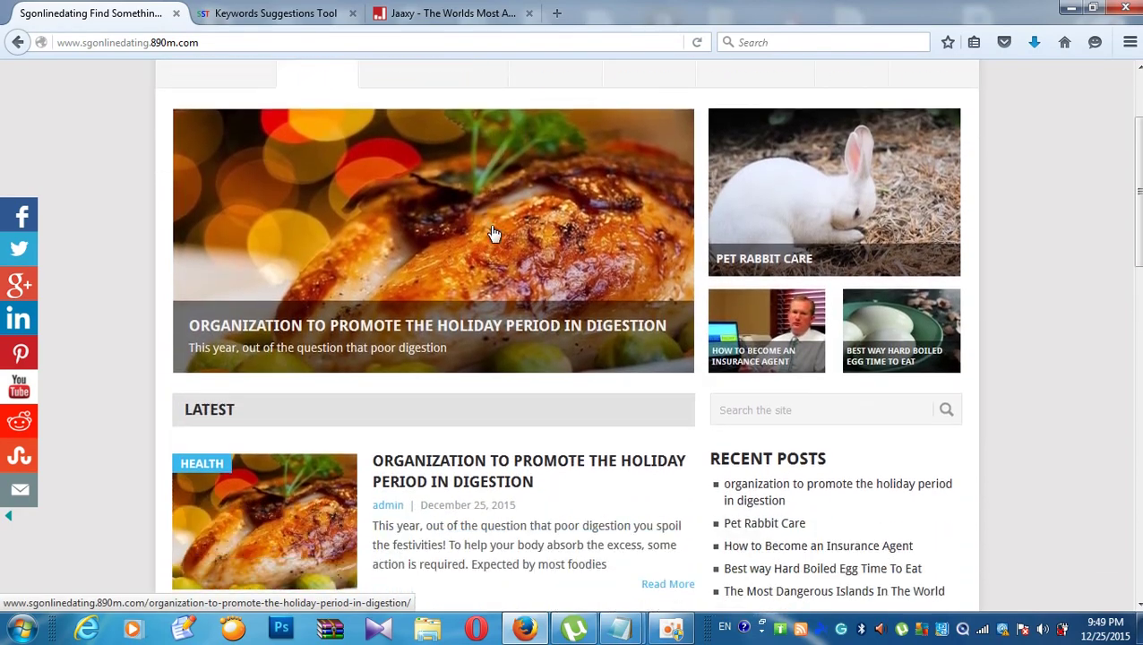
scroll(491, 220, up, 2)
scroll(386, 276, down, 9)
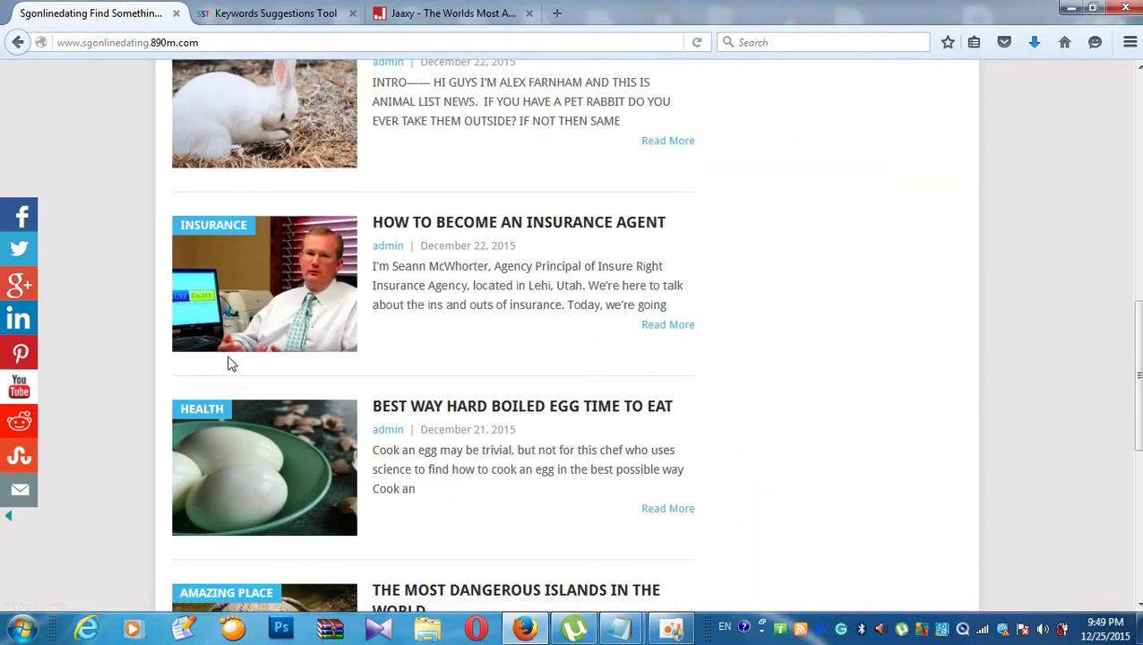
scroll(230, 322, up, 1)
scroll(237, 256, down, 5)
scroll(238, 257, up, 5)
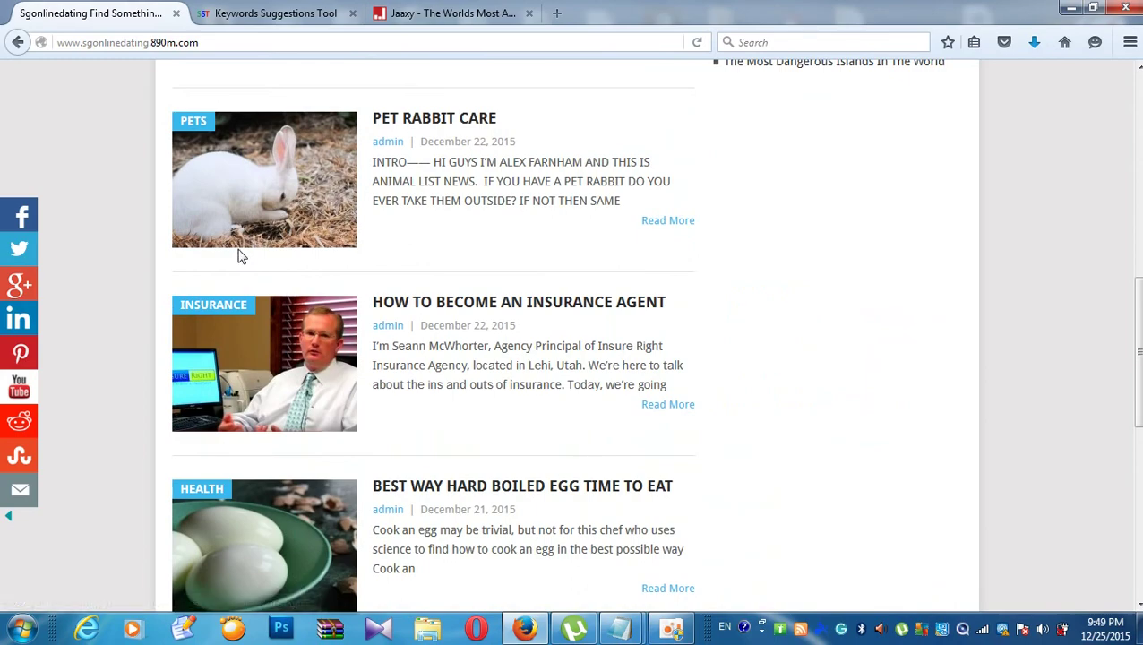
scroll(241, 257, up, 3)
scroll(241, 258, up, 1)
scroll(247, 255, down, 1)
scroll(256, 249, up, 5)
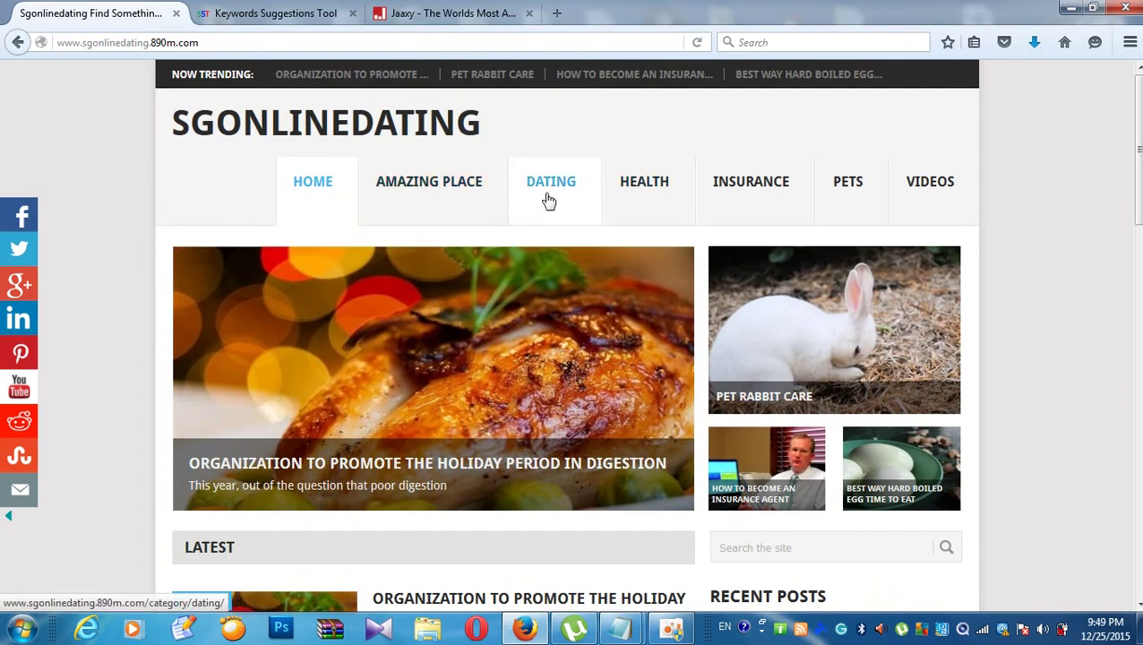
scroll(546, 188, down, 1)
scroll(544, 189, up, 1)
scroll(544, 189, down, 1)
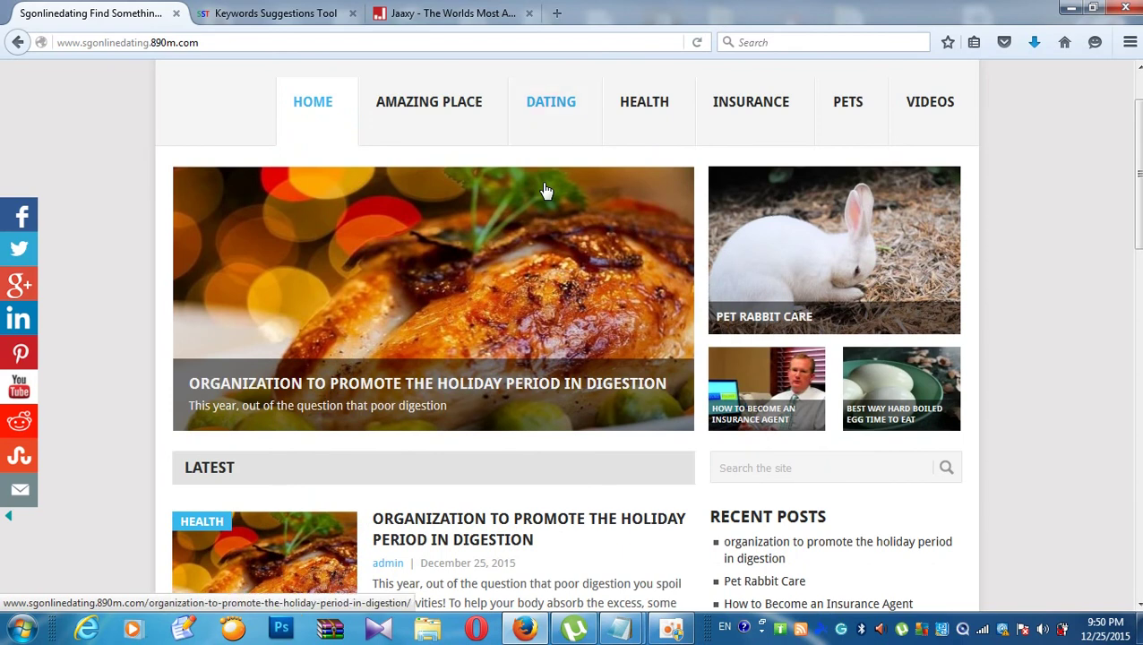